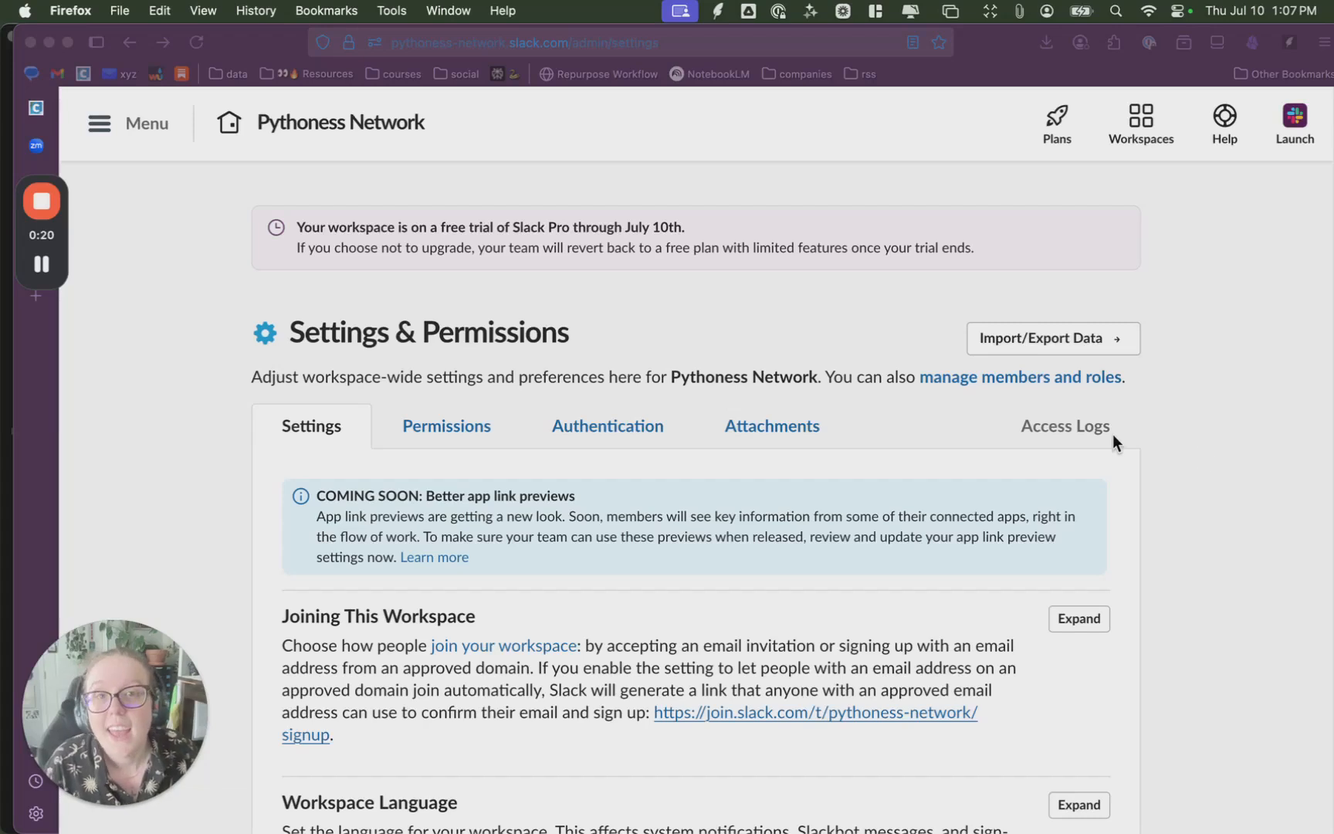
- Look through the account and administration options in the workspace's navigation menu and close it again
click(1227, 641)
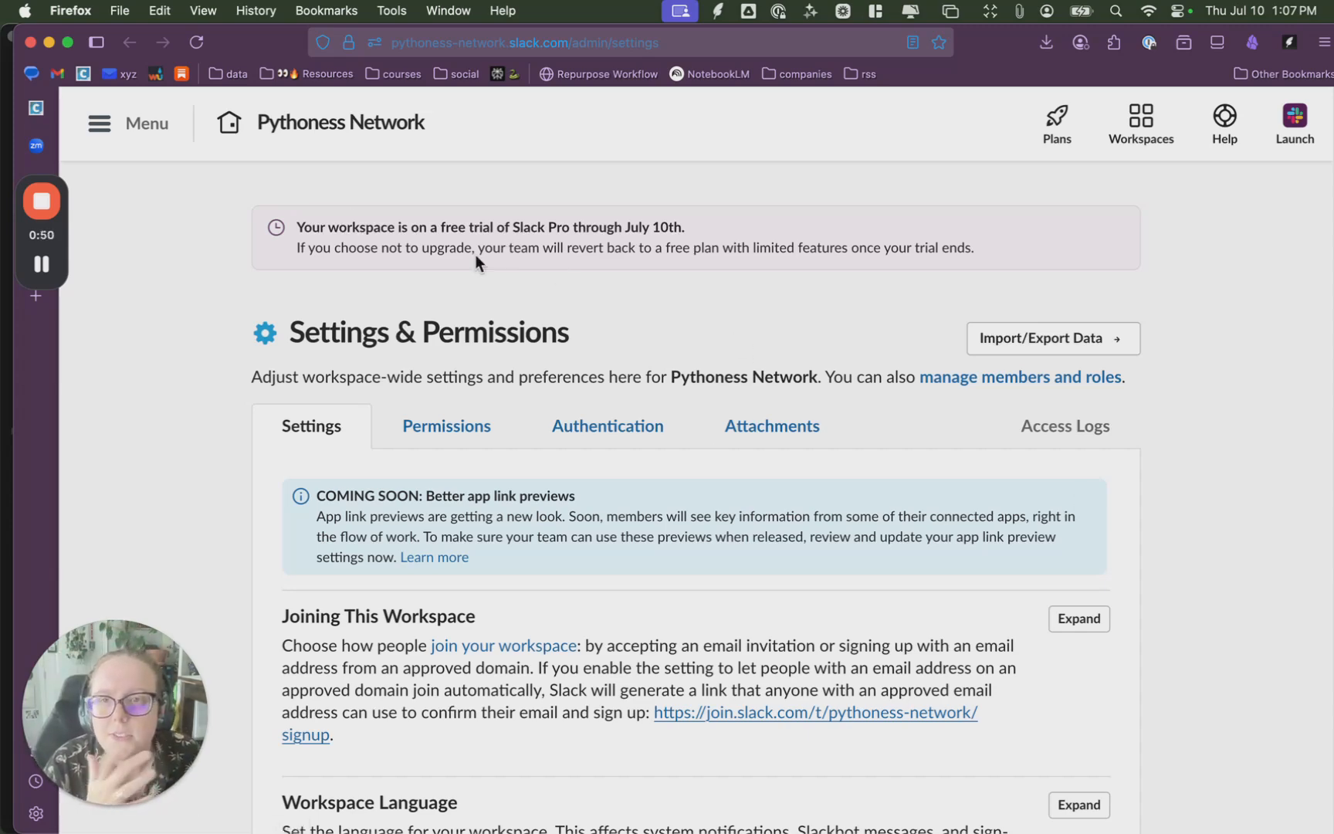
click(119, 128)
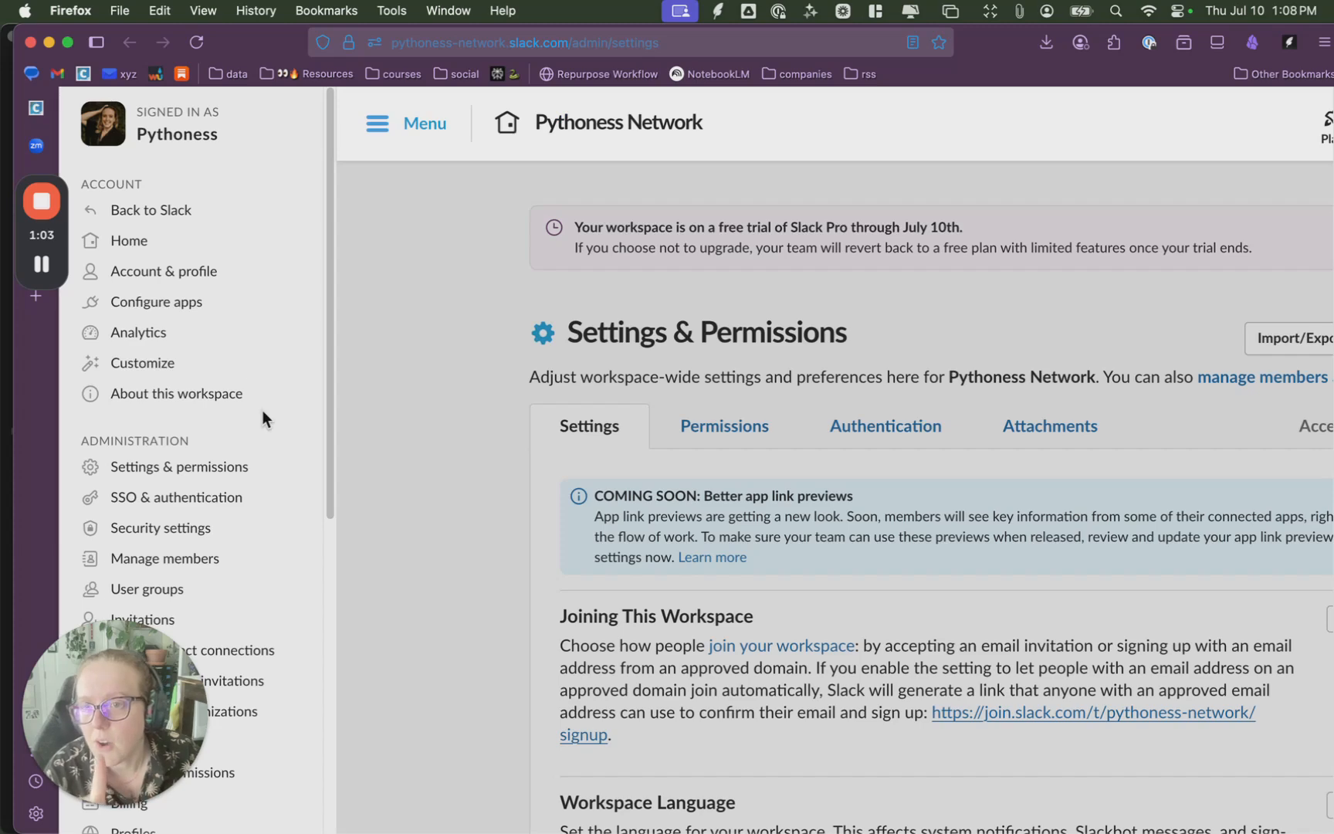
scroll(263, 411, down, 6)
scroll(261, 410, up, 5)
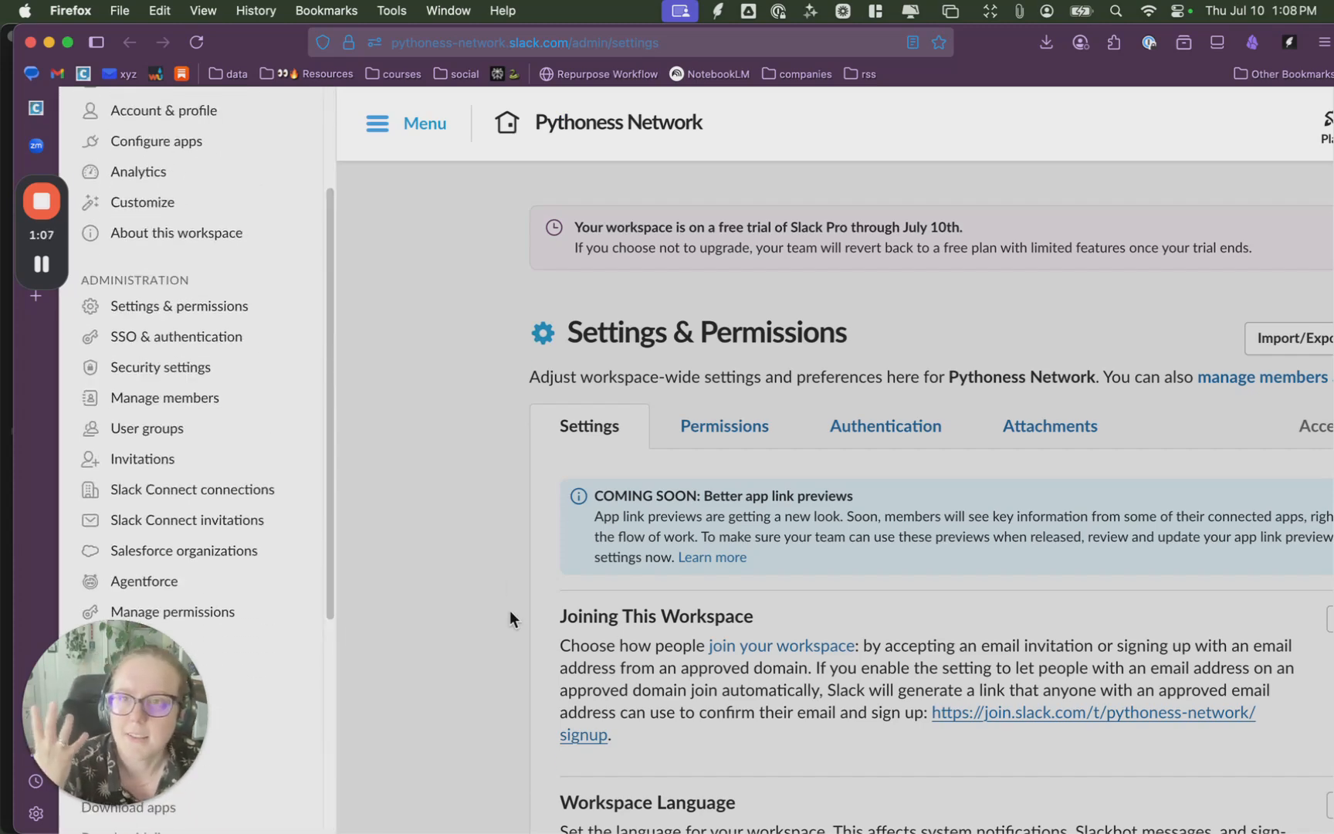
scroll(278, 587, up, 3)
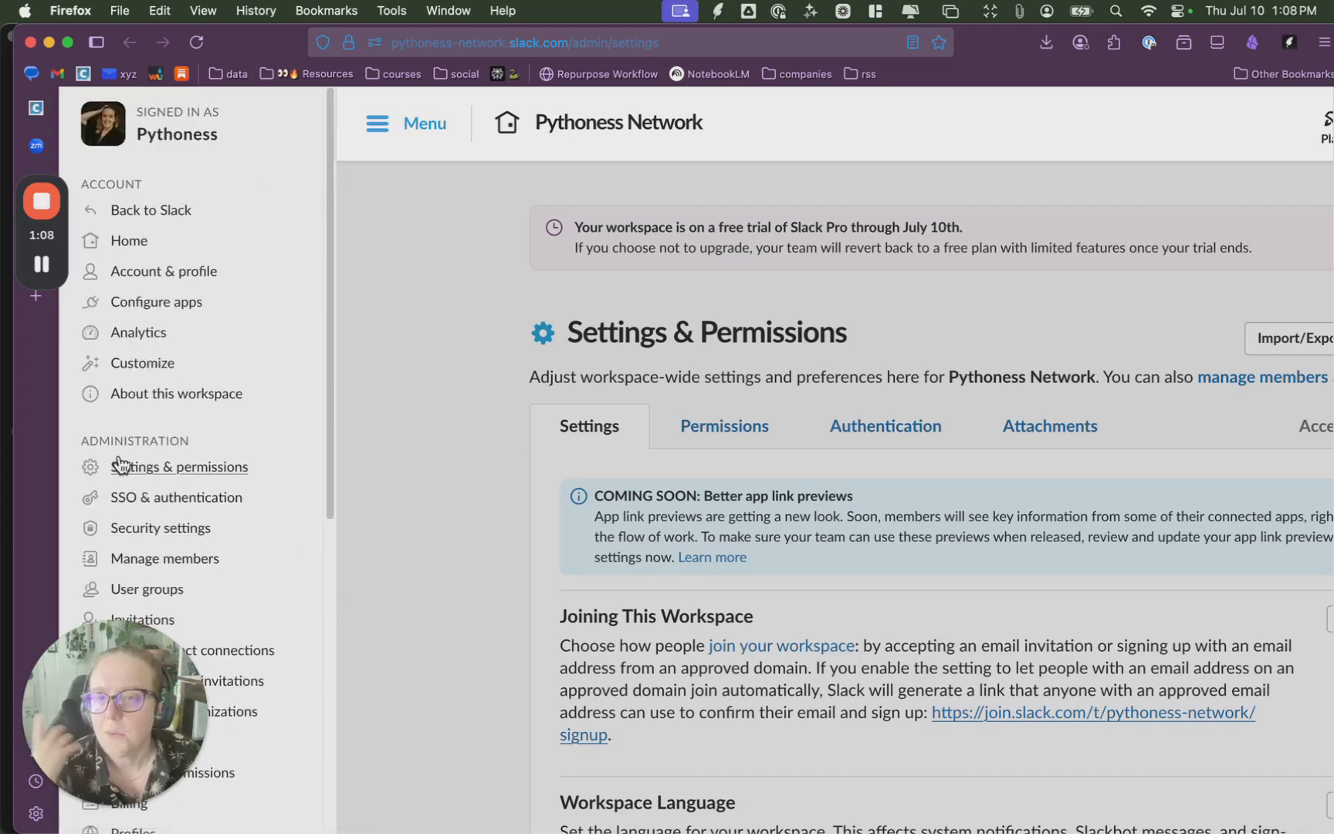
click(390, 390)
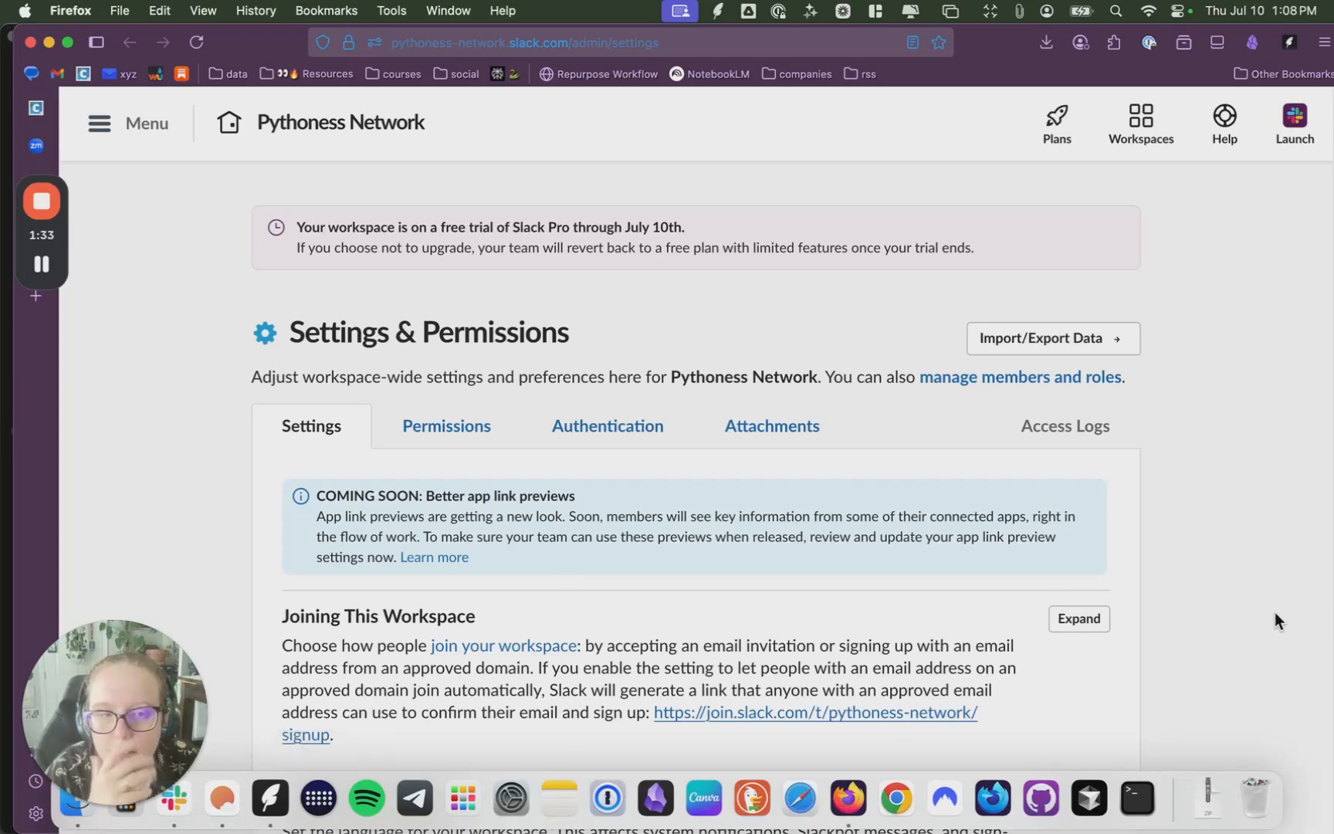
- Resize the browser window so the whole settings page fits above the Dock
double_click(981, 43)
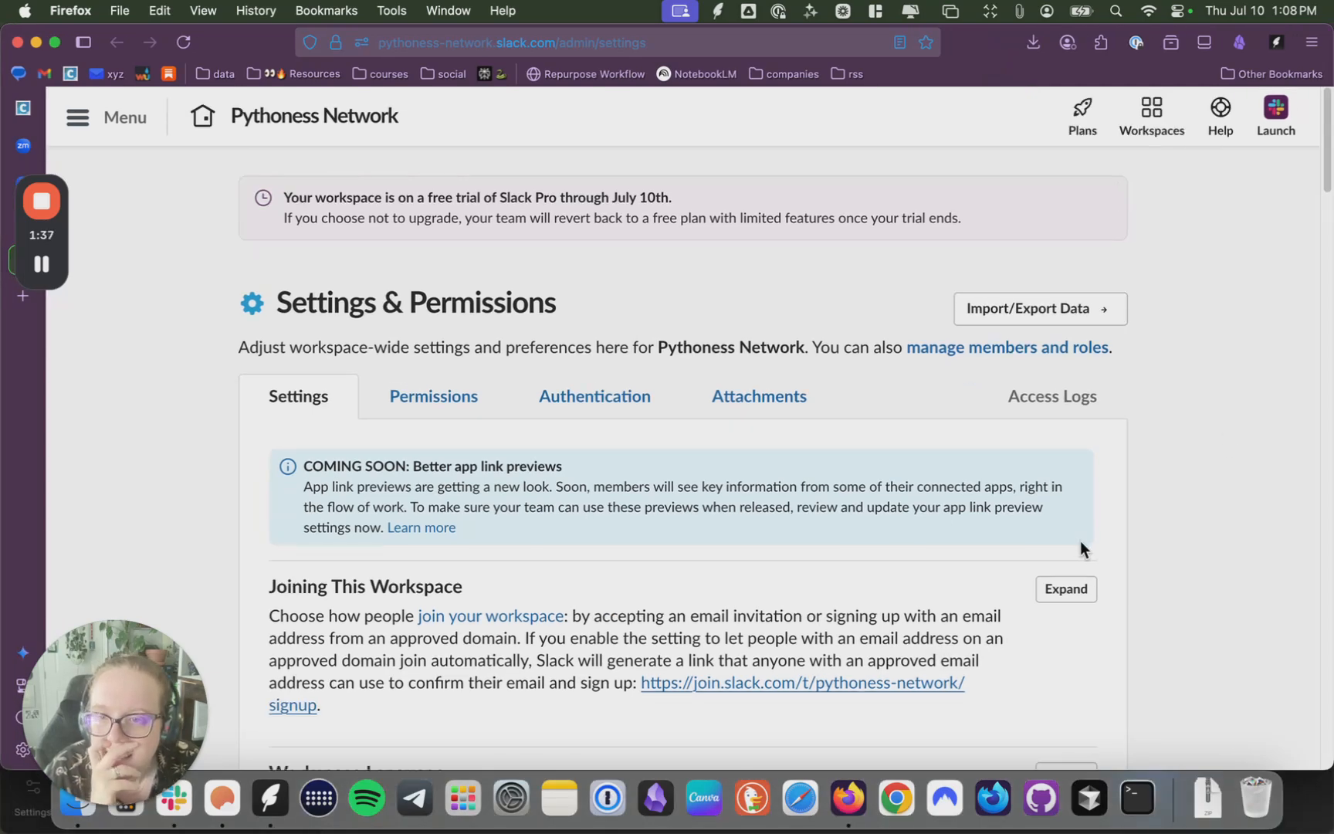
drag(126, 680, 125, 653)
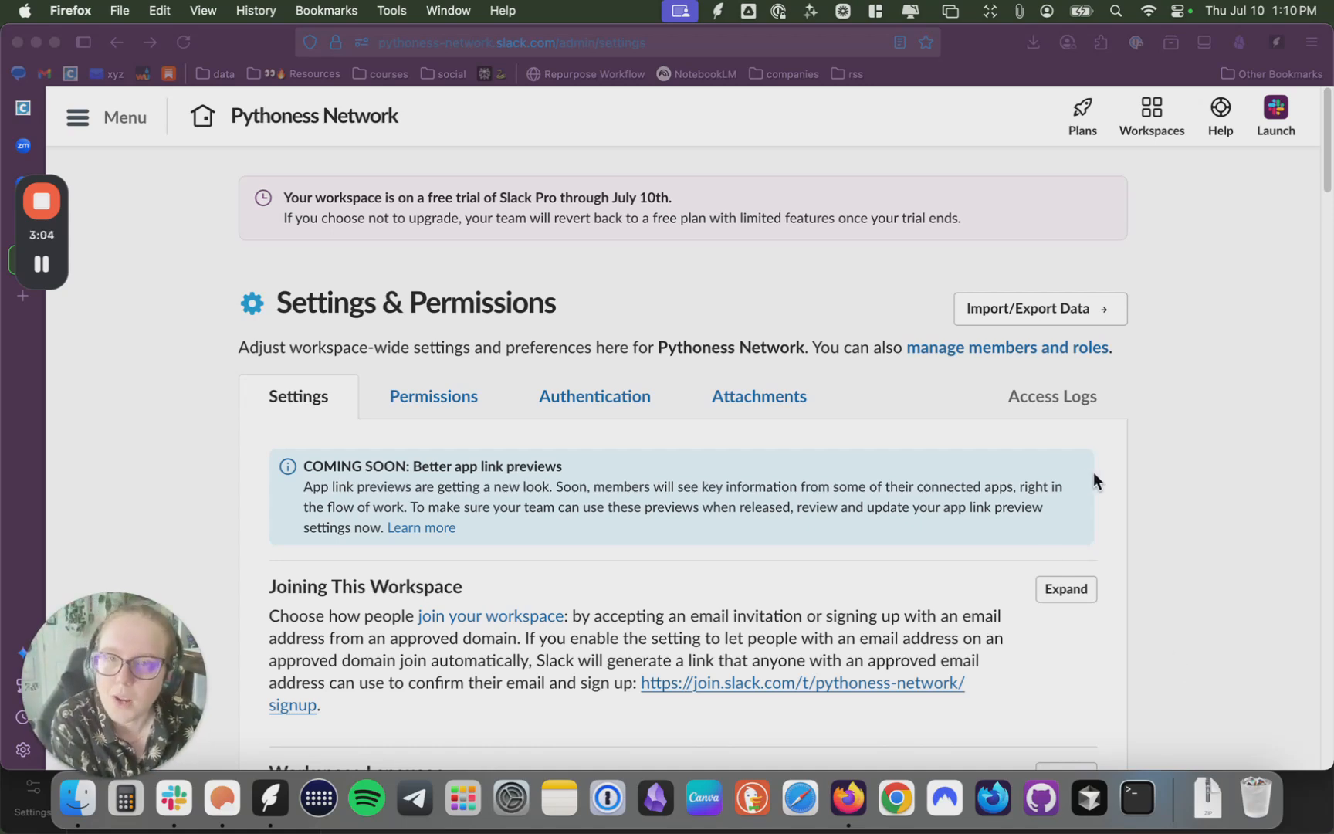
click(1218, 281)
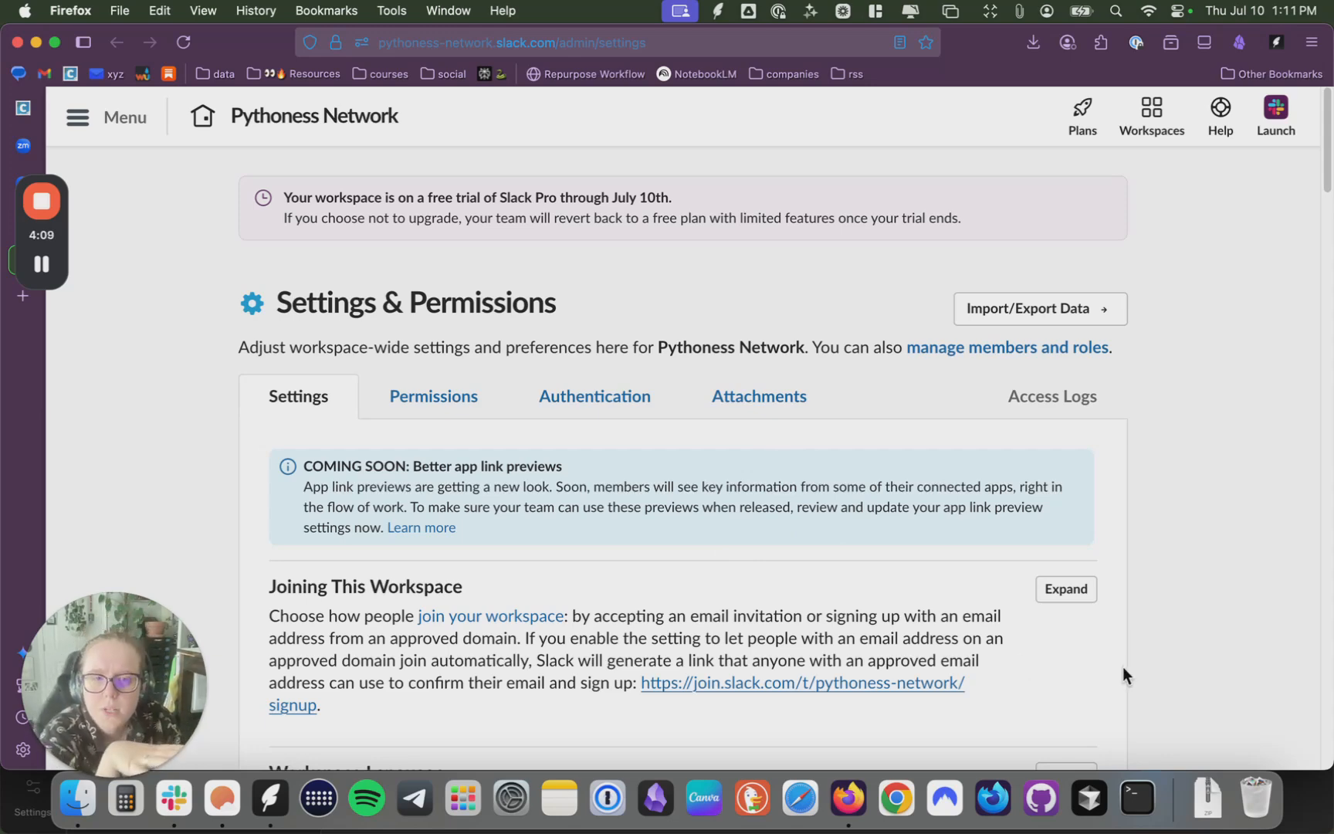
- Expand the Joining This Workspace settings, try saving the approved-domain invitation option, and cancel at the billing reminder
scroll(1195, 549, down, 5)
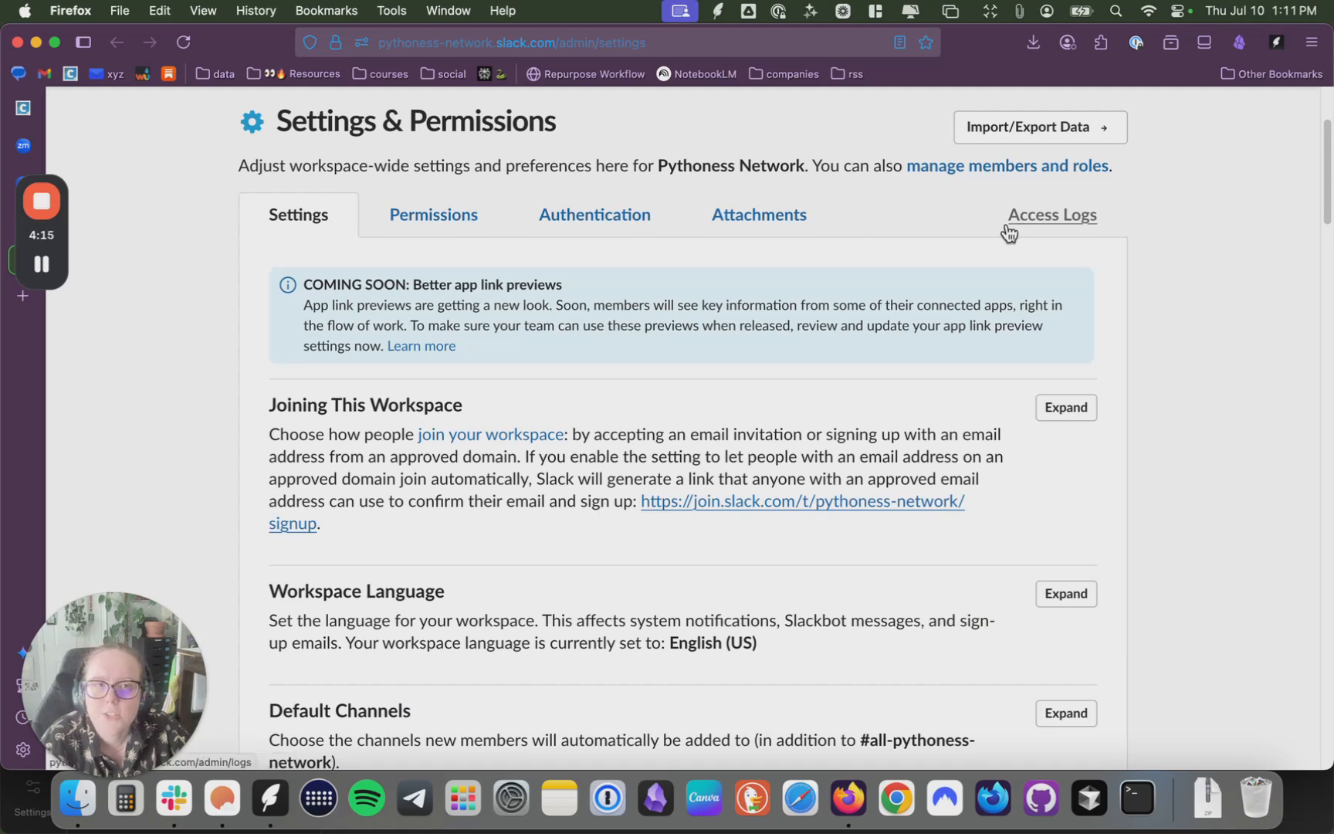
scroll(1158, 623, down, 10)
scroll(1157, 622, up, 15)
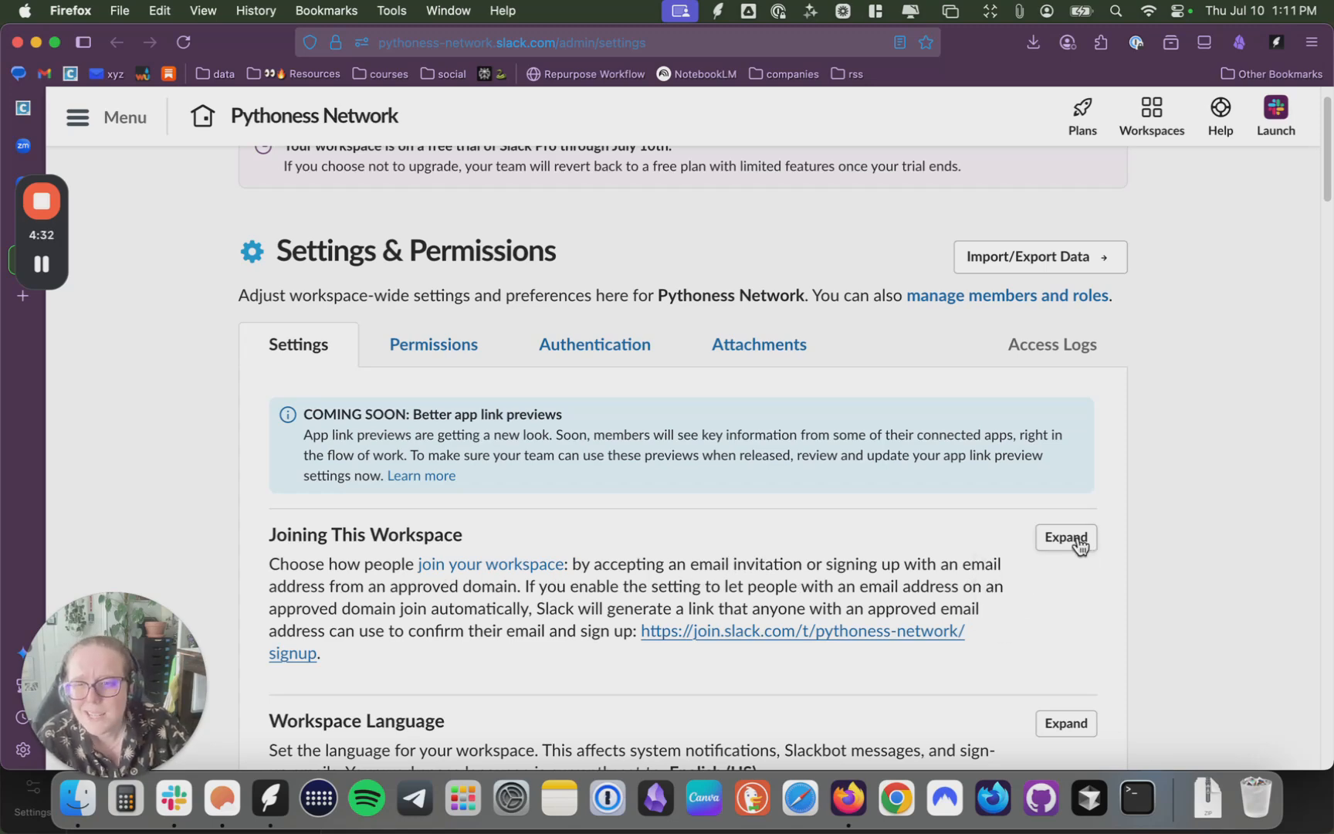
scroll(1079, 545, down, 5)
click(1059, 308)
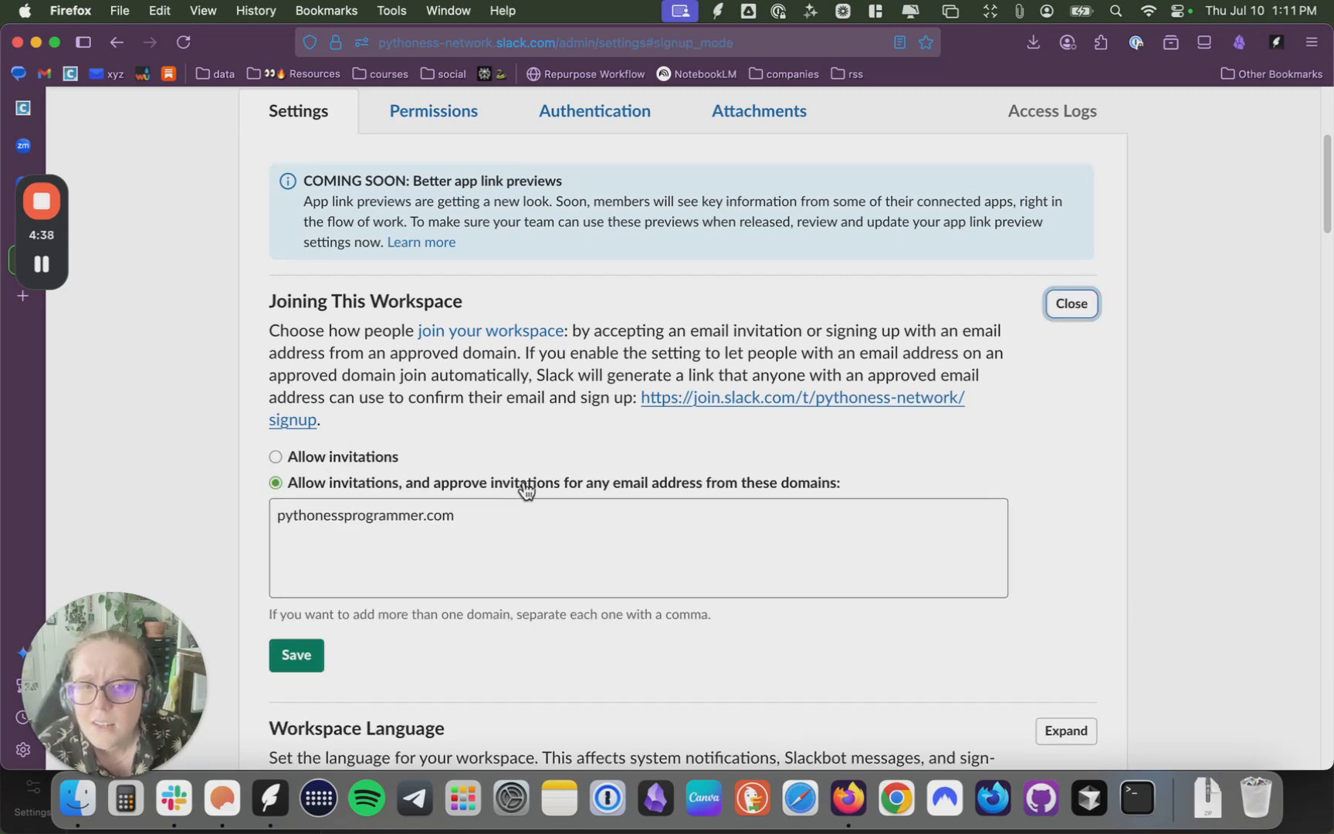
click(312, 669)
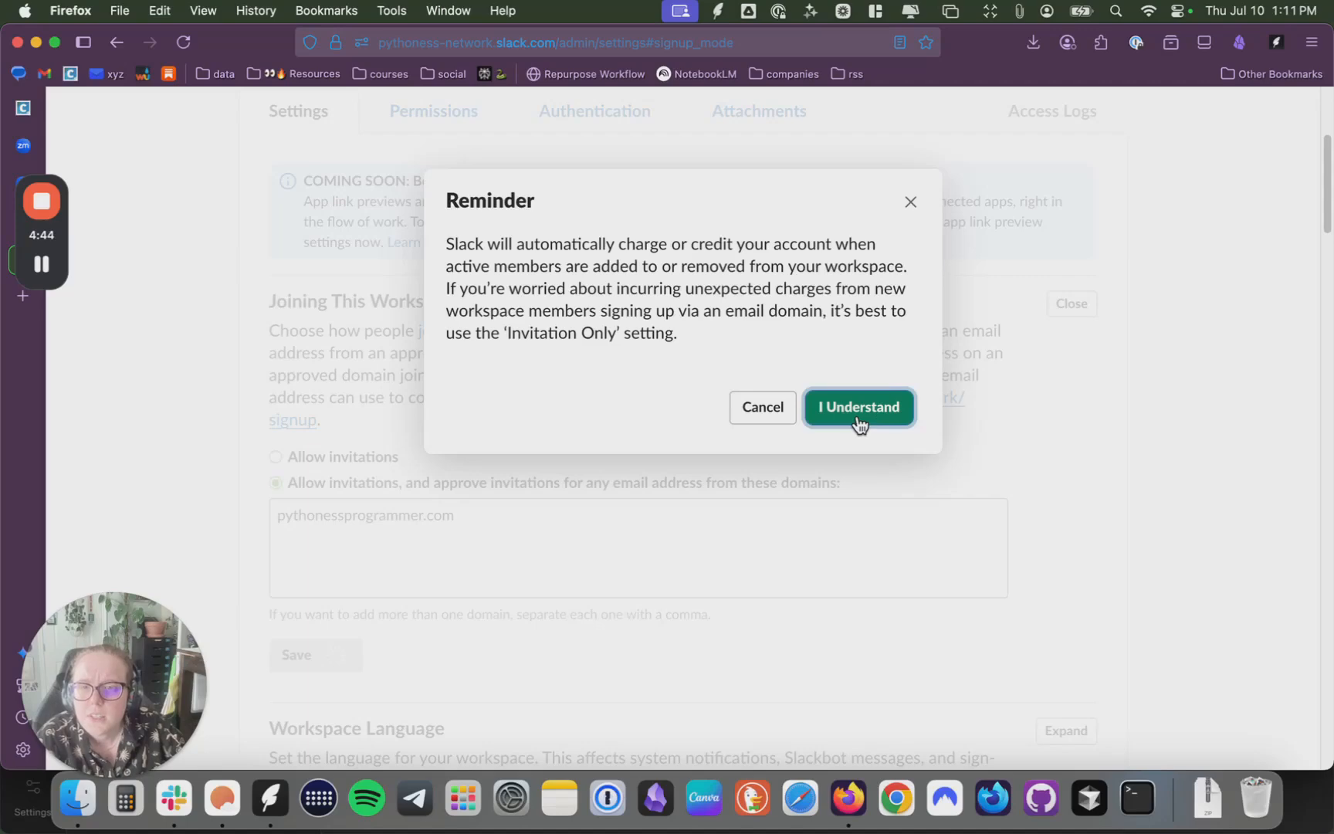
click(782, 417)
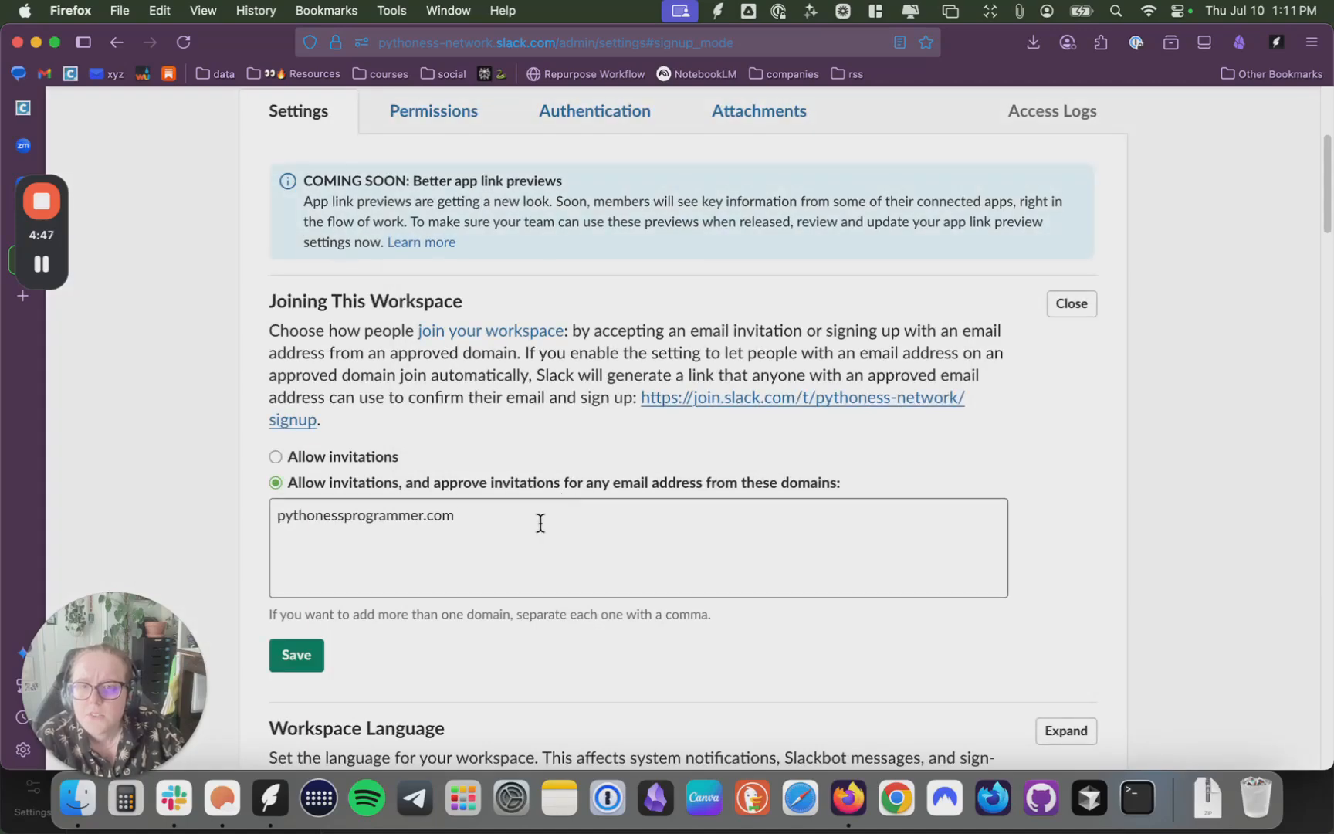
- Add the owner's personal-name domain after pythonessprogrammer.com in the approved email domains, save while accepting the billing reminder, and collapse the section
click(541, 523)
text(, amanda-nelson.com)
click(299, 655)
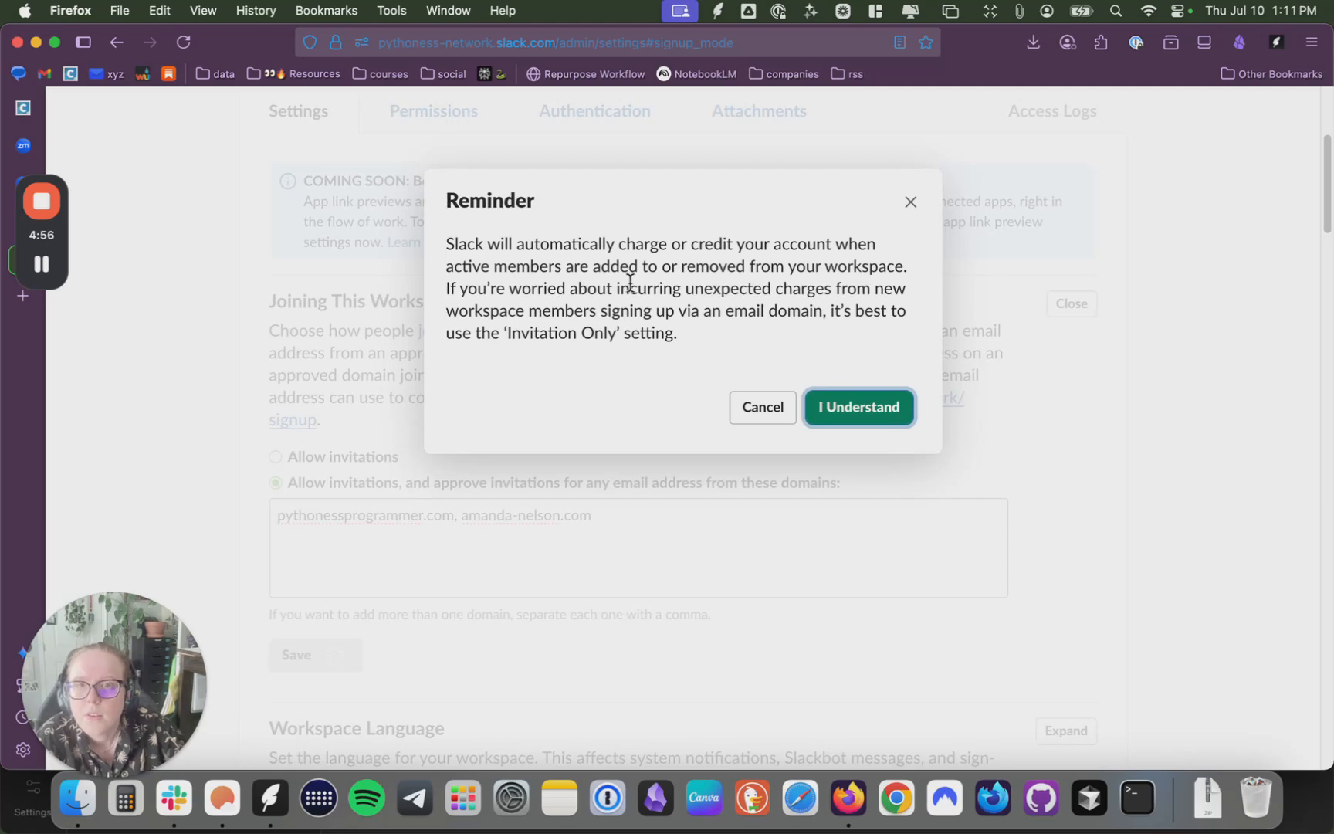
click(887, 409)
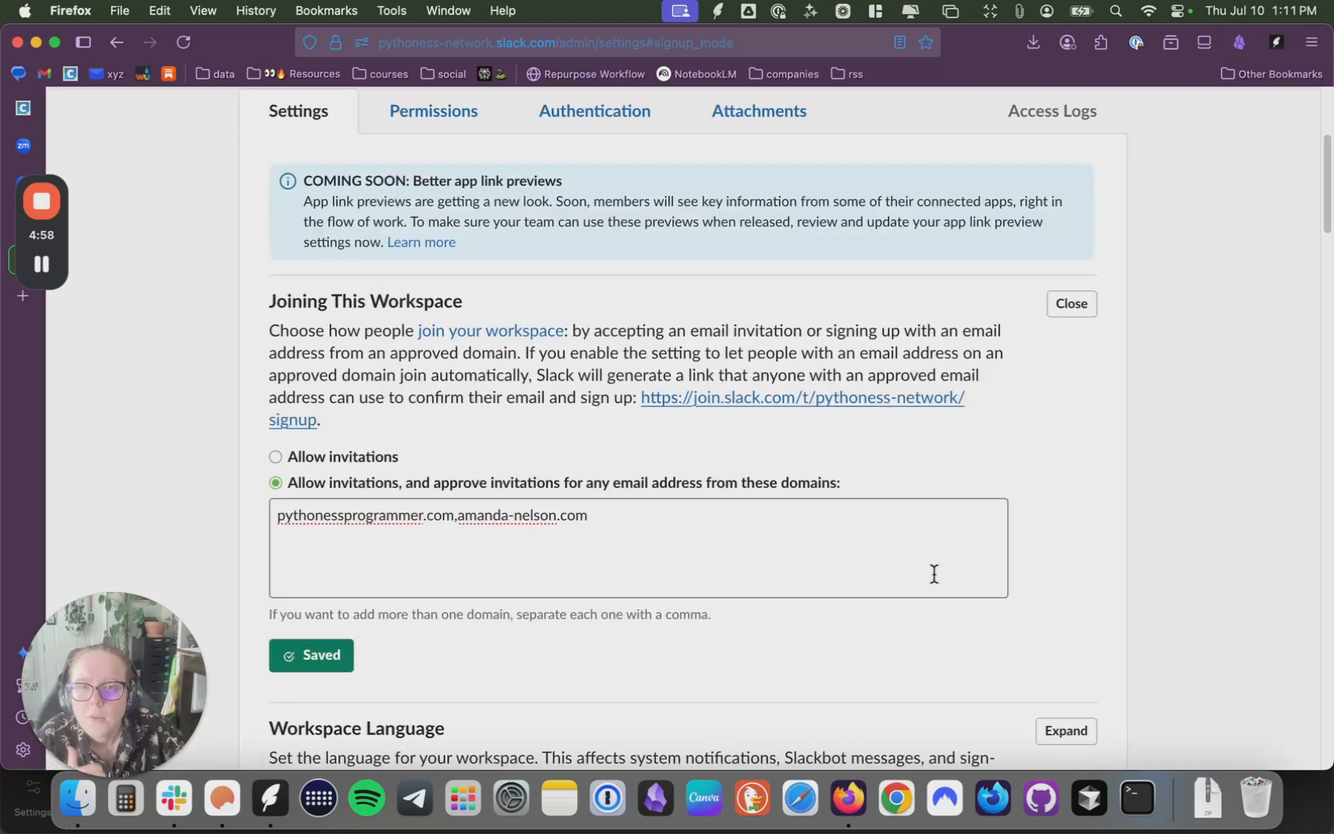
scroll(626, 692, down, 5)
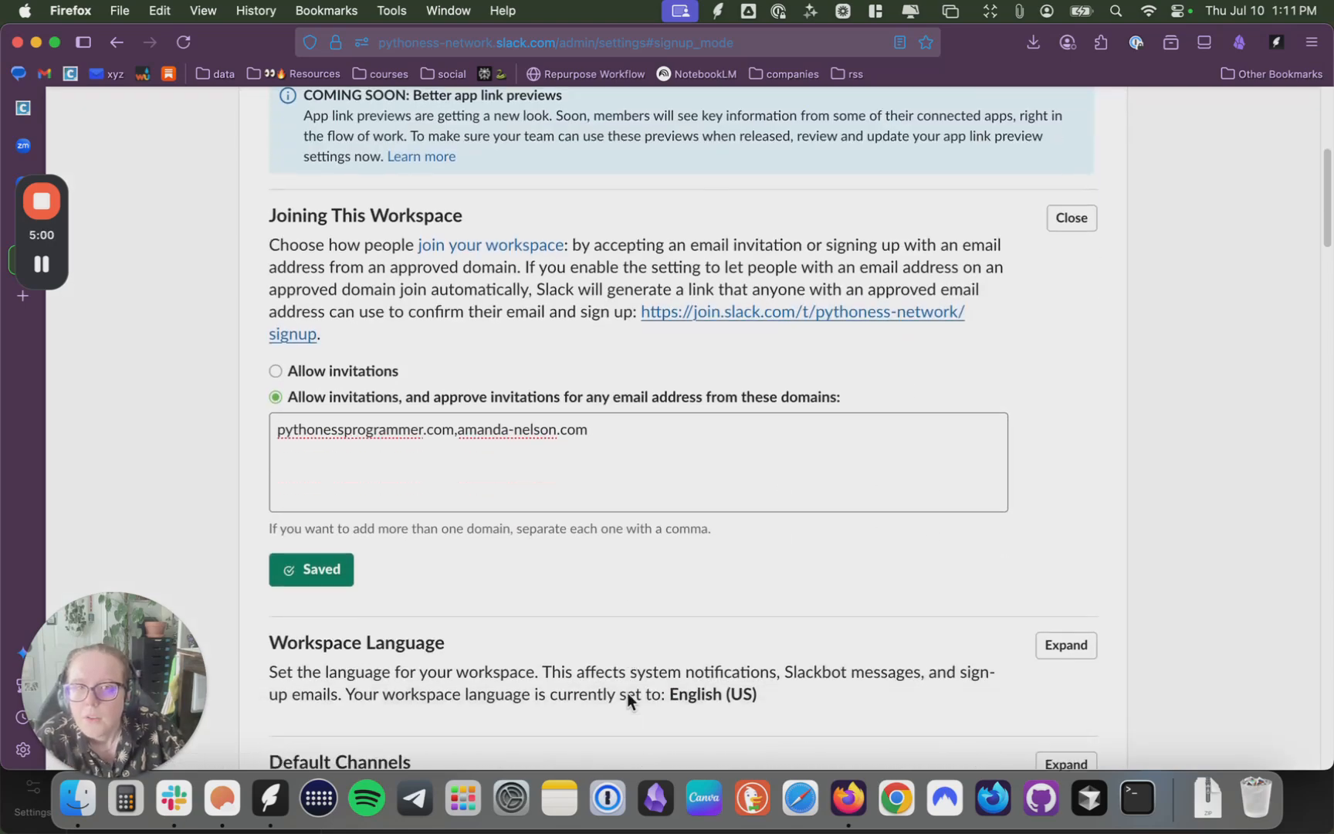
scroll(844, 357, up, 4)
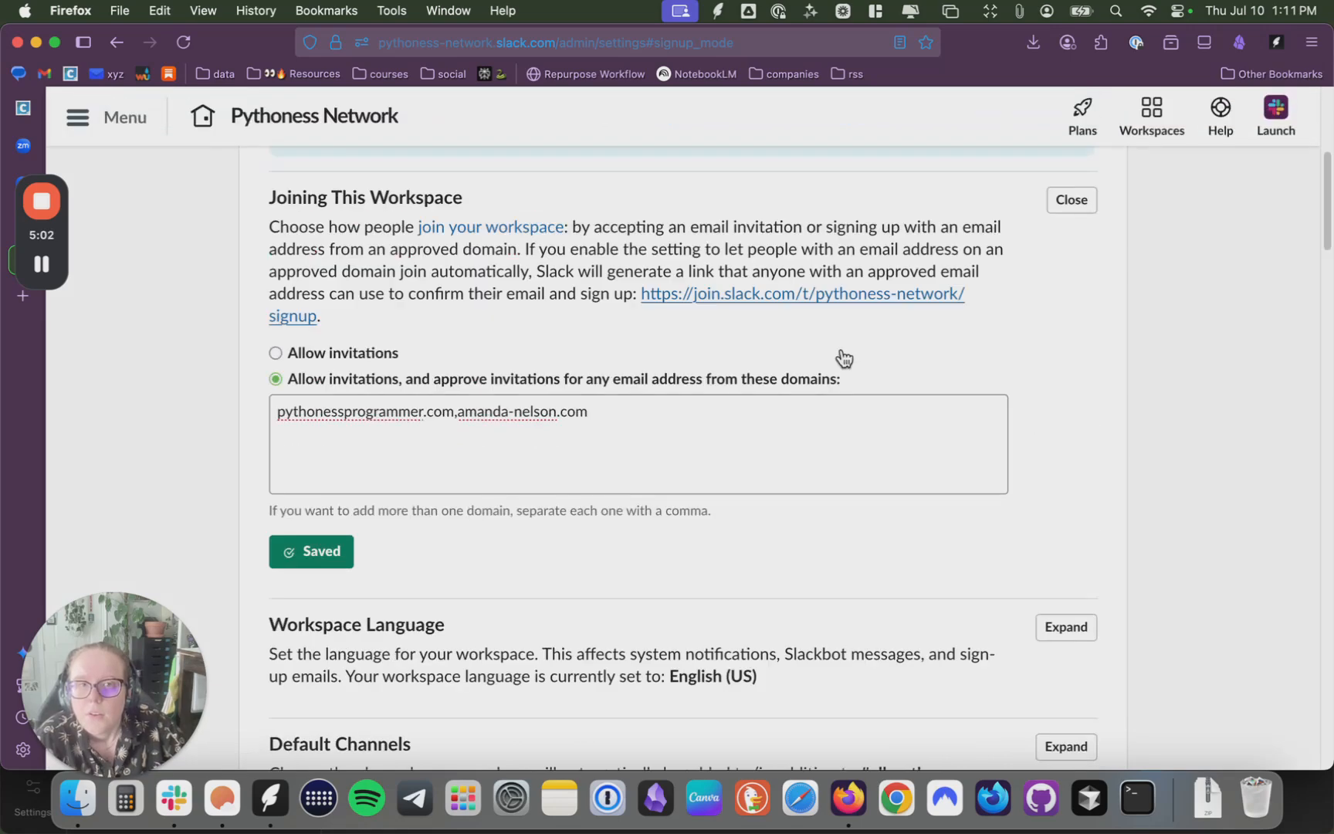
click(1072, 200)
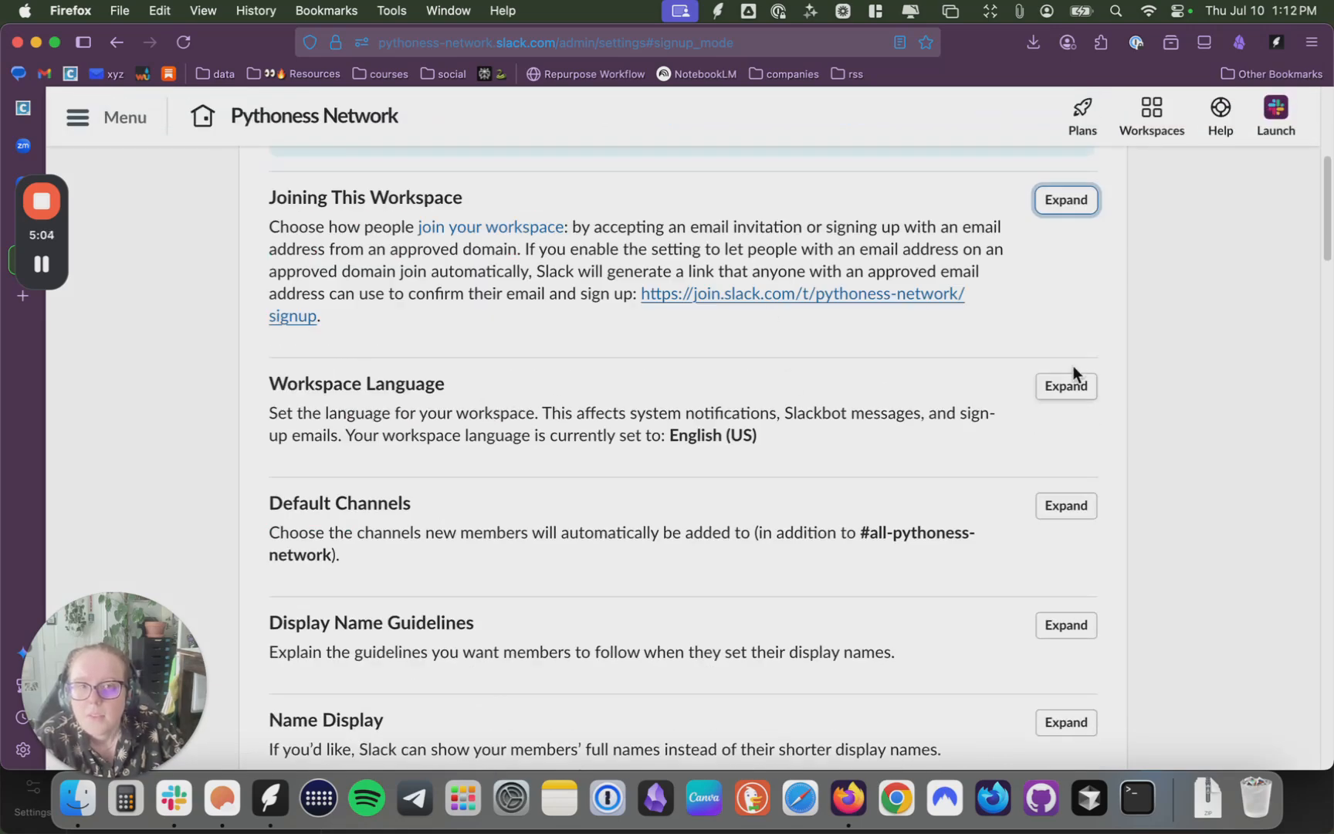
- Choose English (US) as the workspace language, save it and collapse the section
click(1079, 386)
click(708, 486)
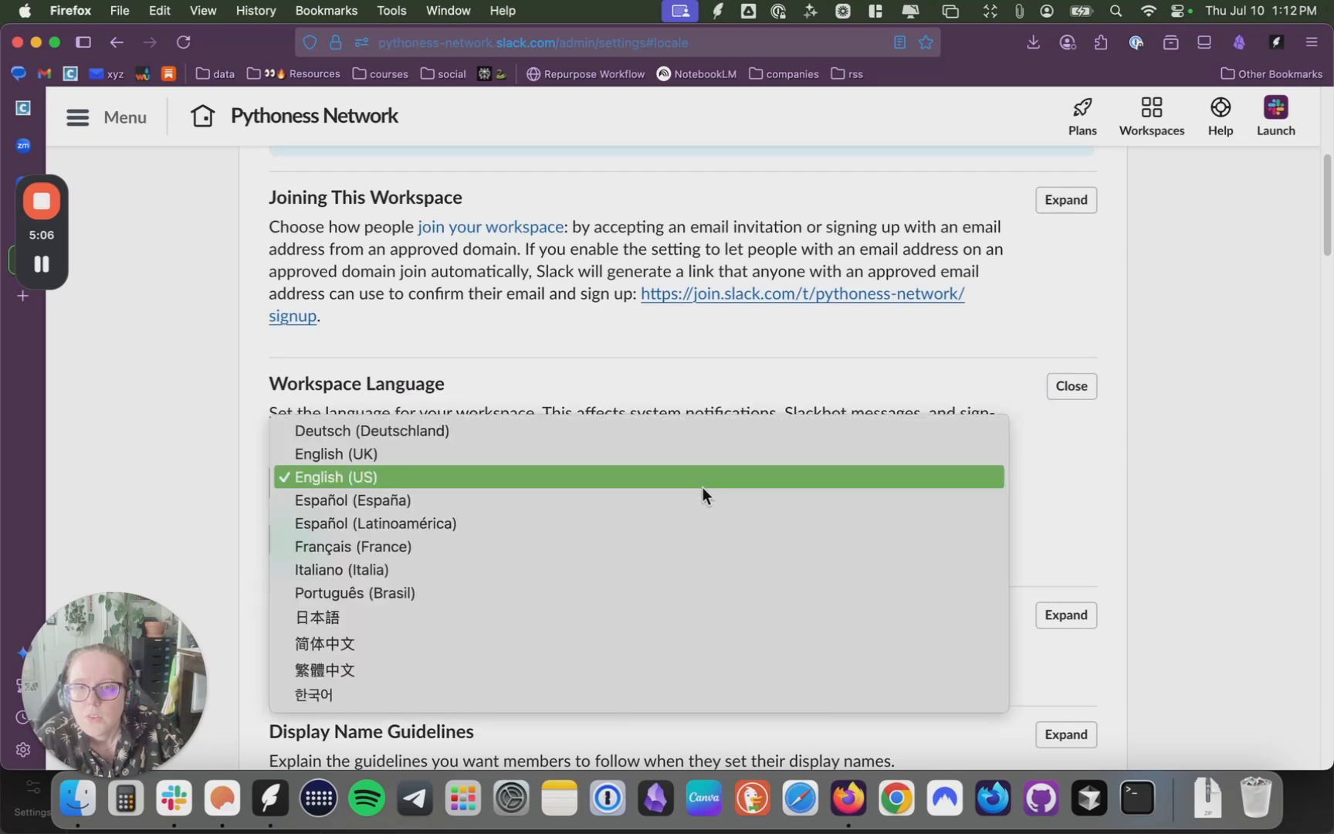
click(700, 480)
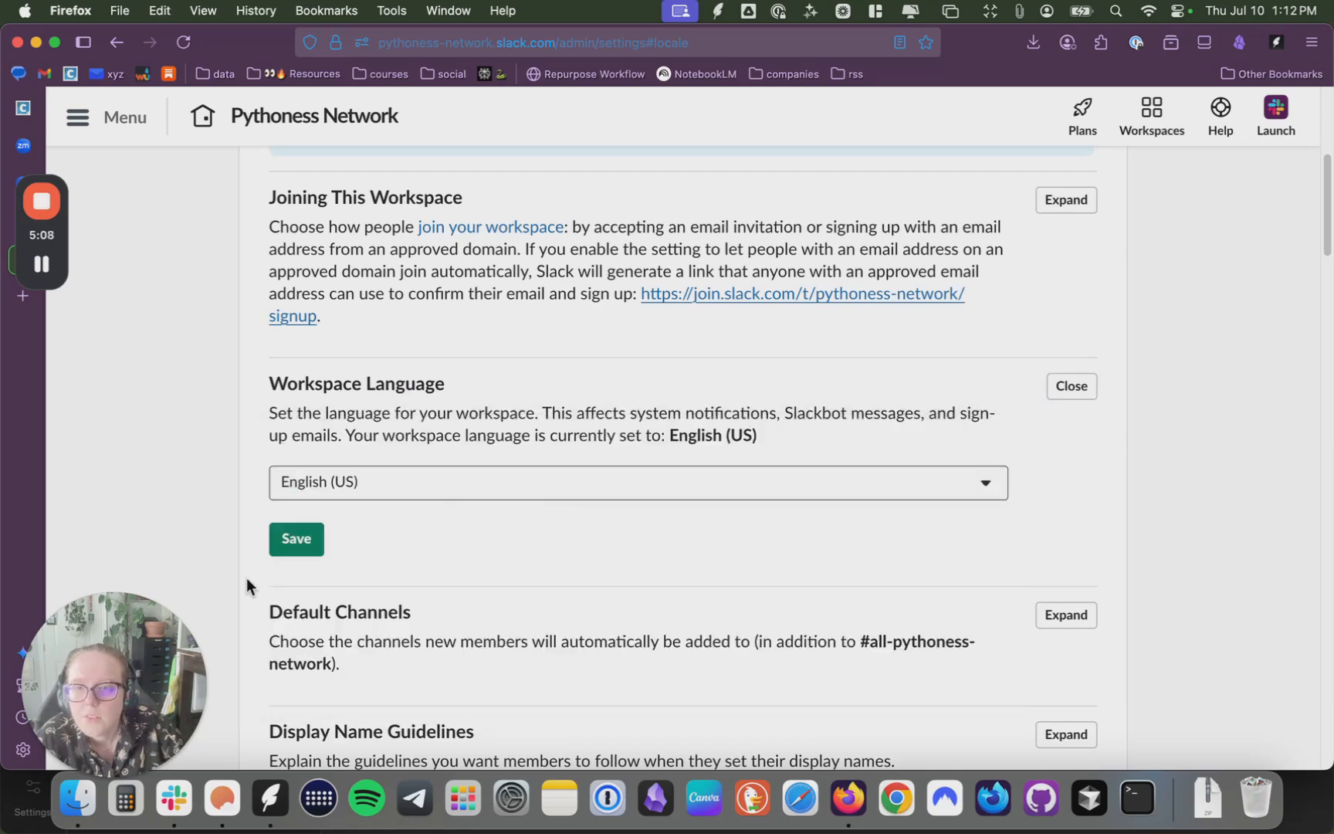
click(312, 541)
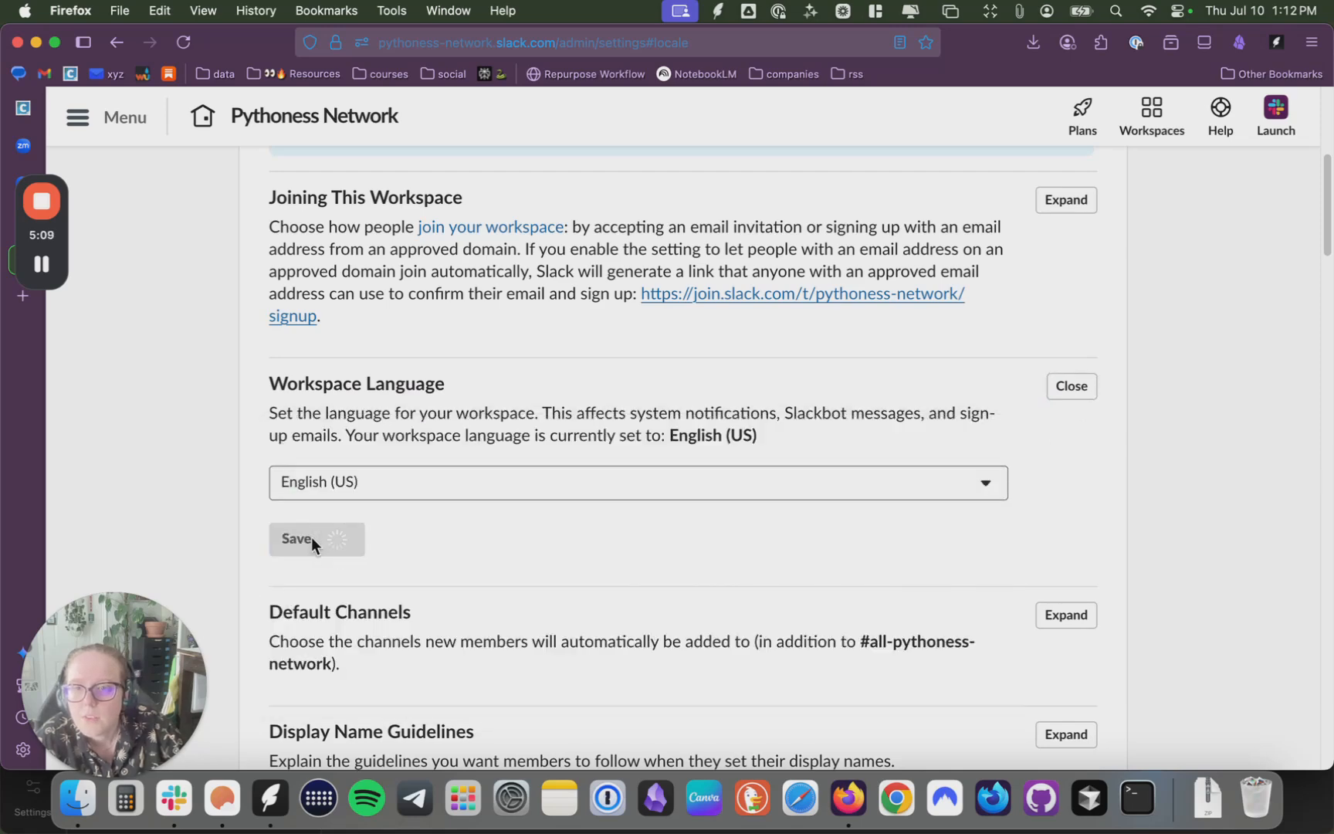
click(1084, 395)
- Try removing #new-channel from the default channels for new members and close the section without saving
click(1063, 513)
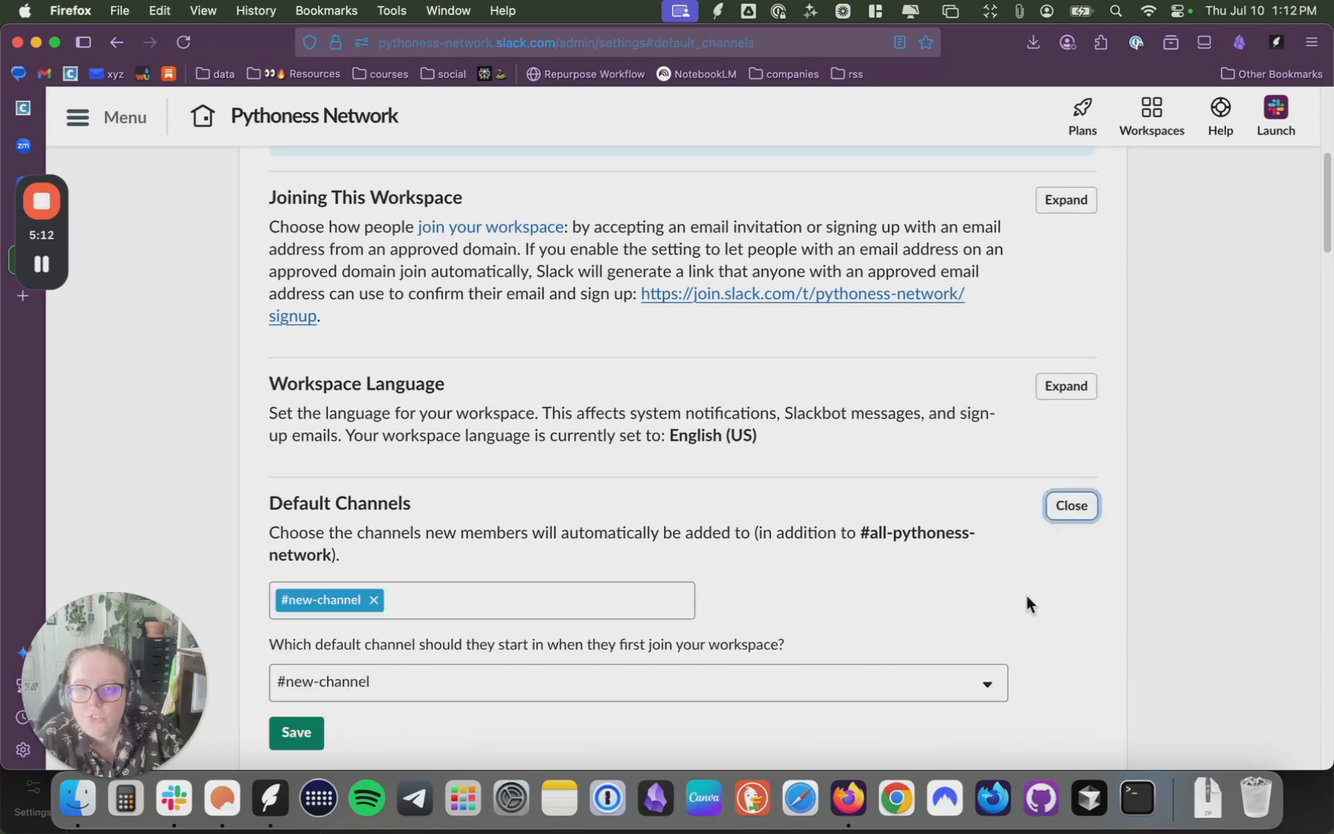
scroll(1026, 653, down, 4)
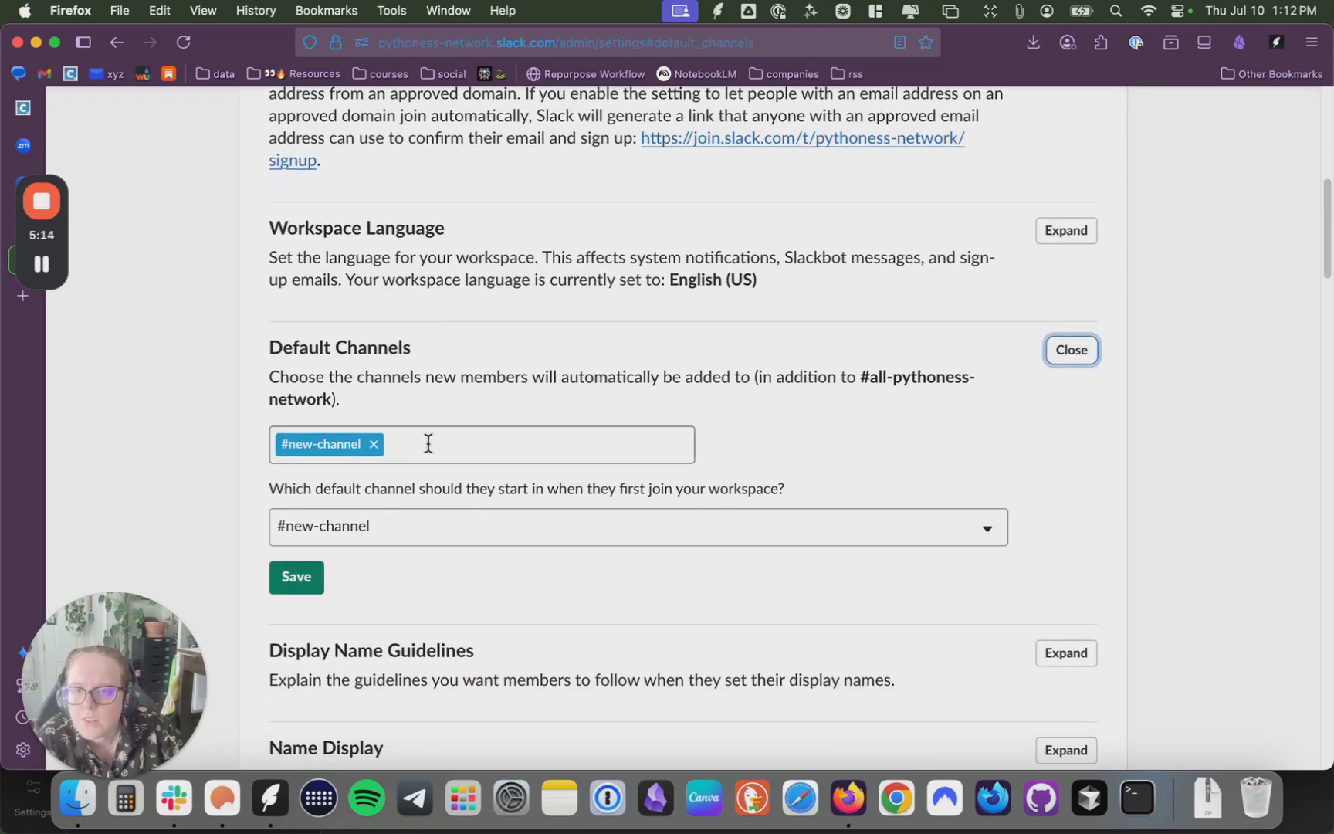
click(375, 446)
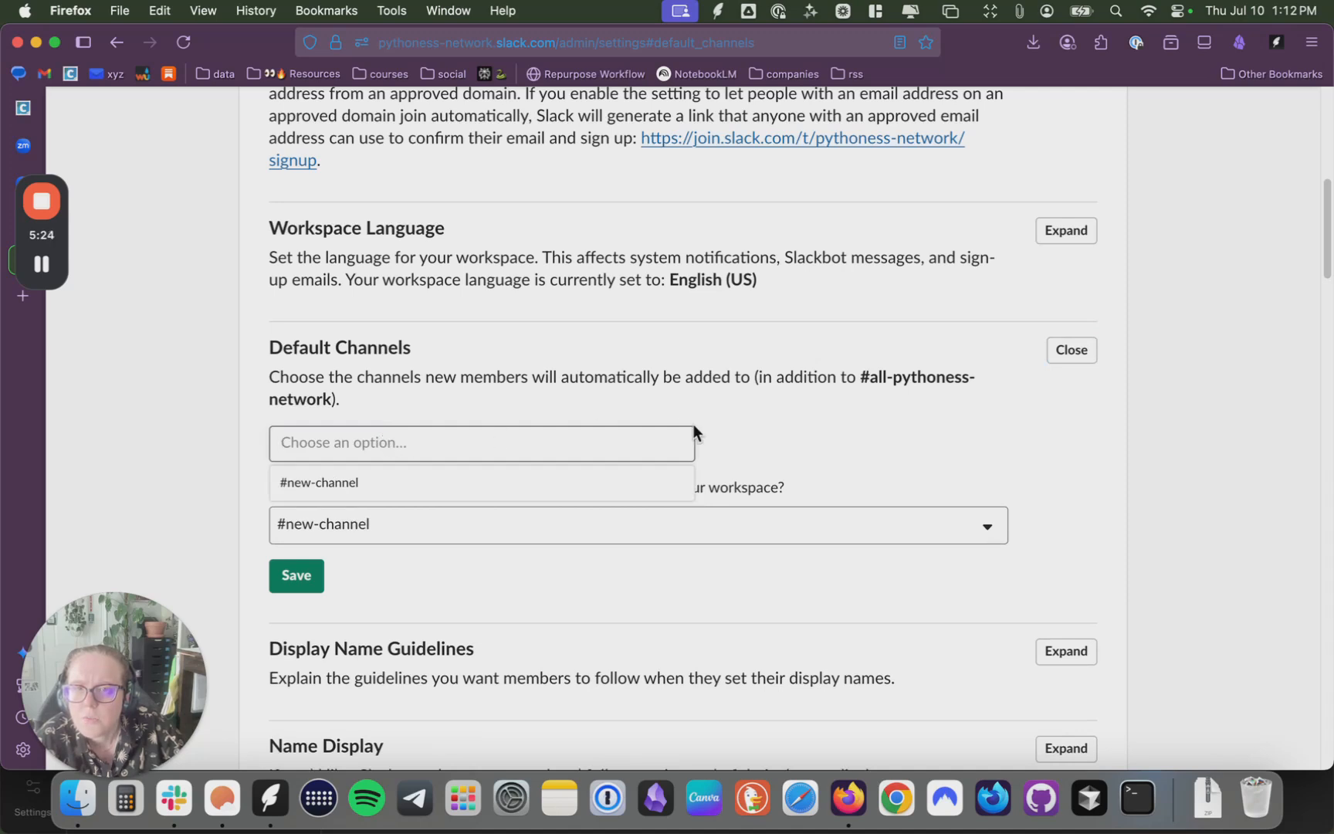
click(768, 454)
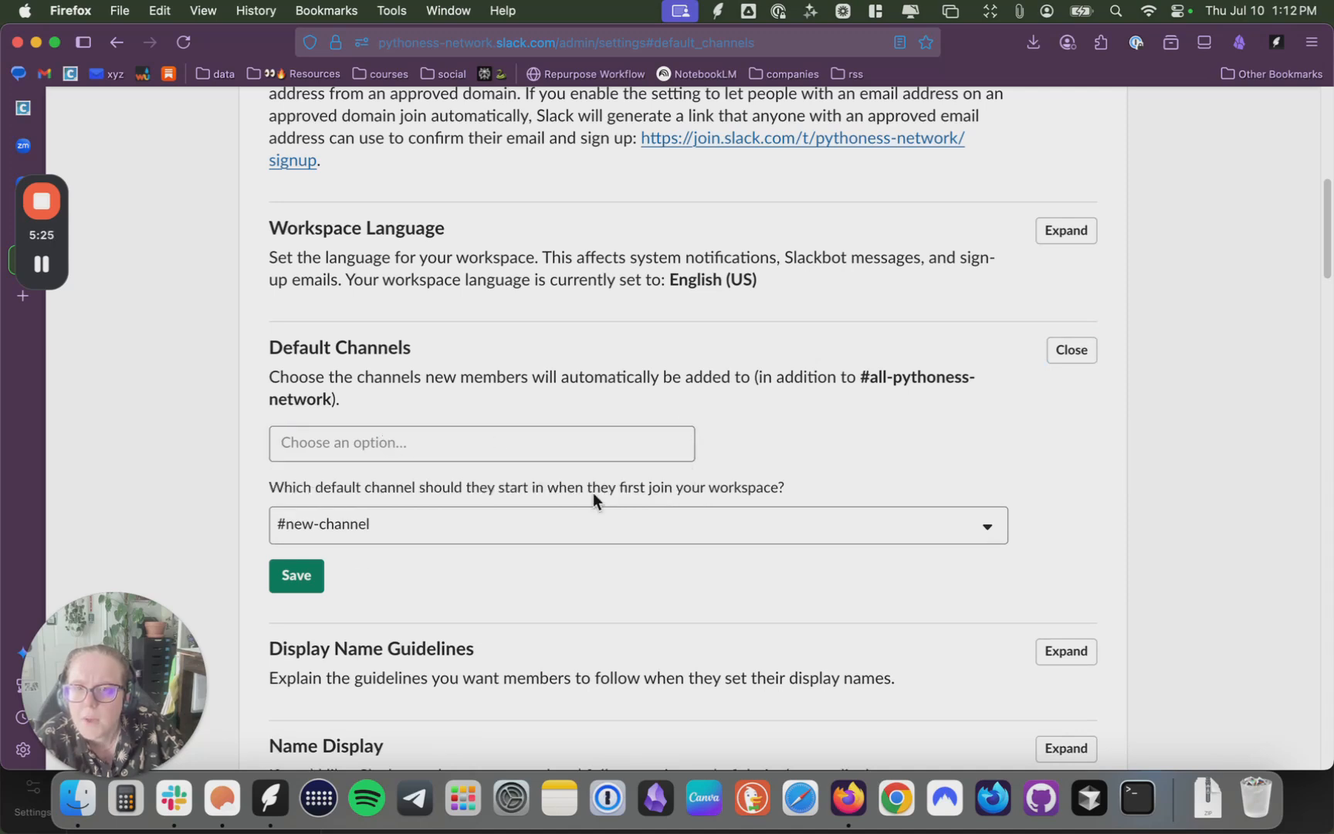
click(1077, 352)
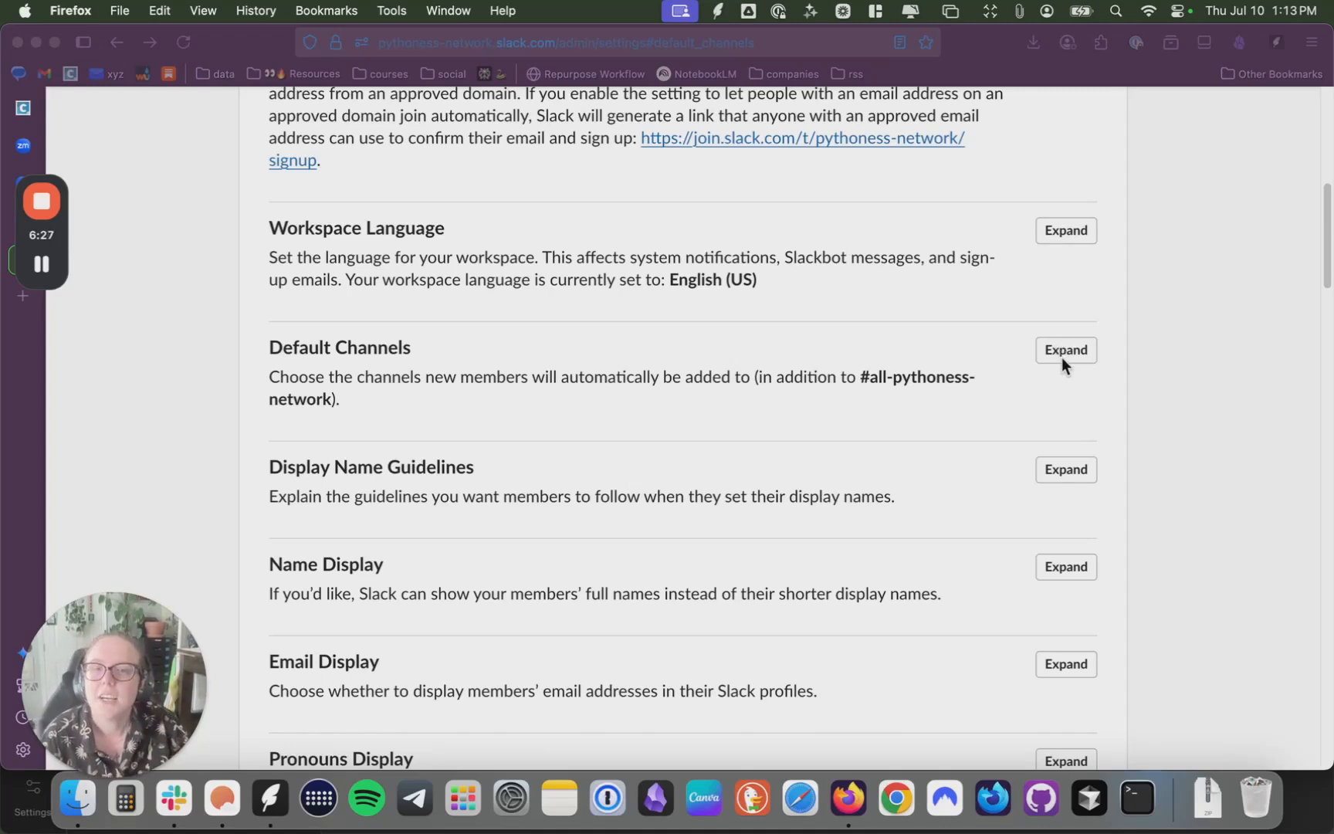
click(1060, 352)
click(1071, 352)
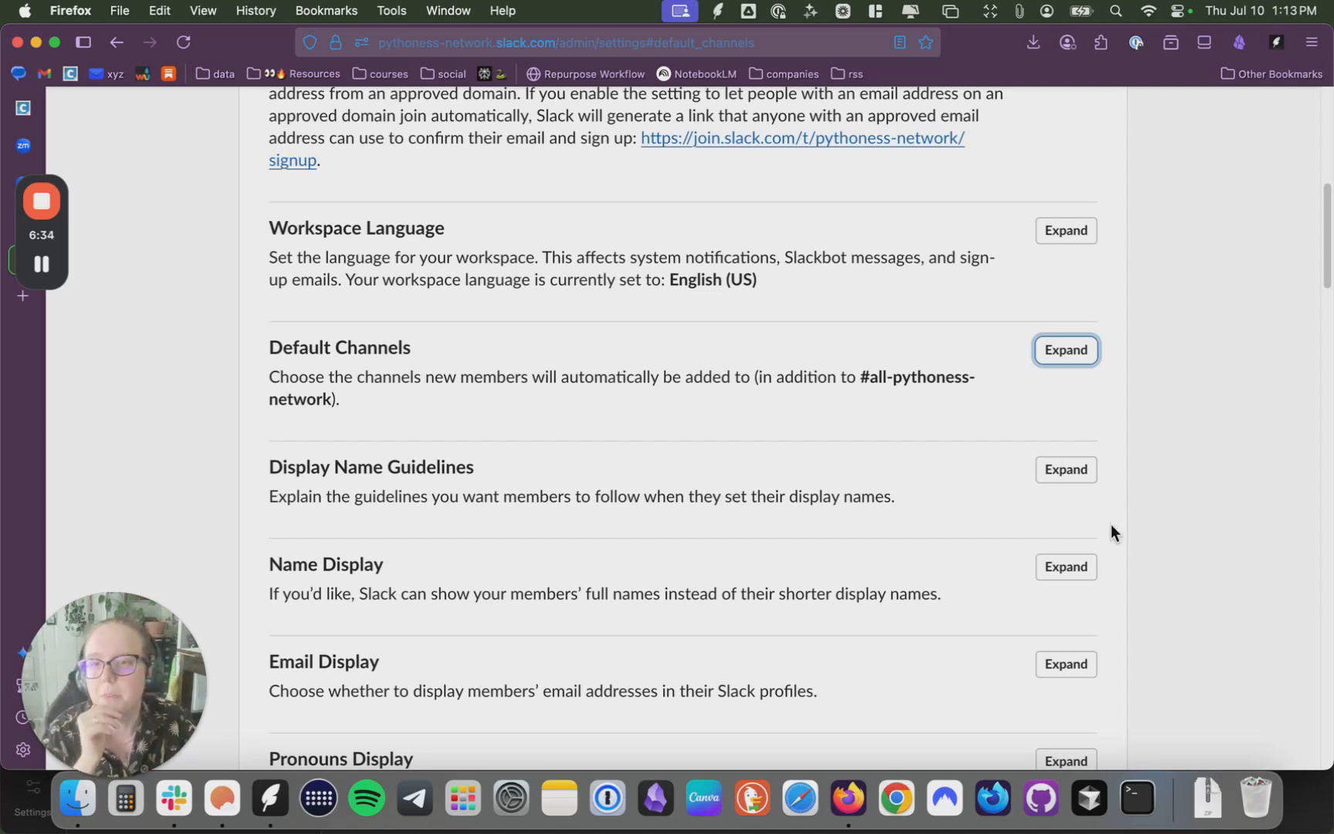
- Try the Custom Guidelines option for display names, return to Default Guidelines, and save
click(1079, 470)
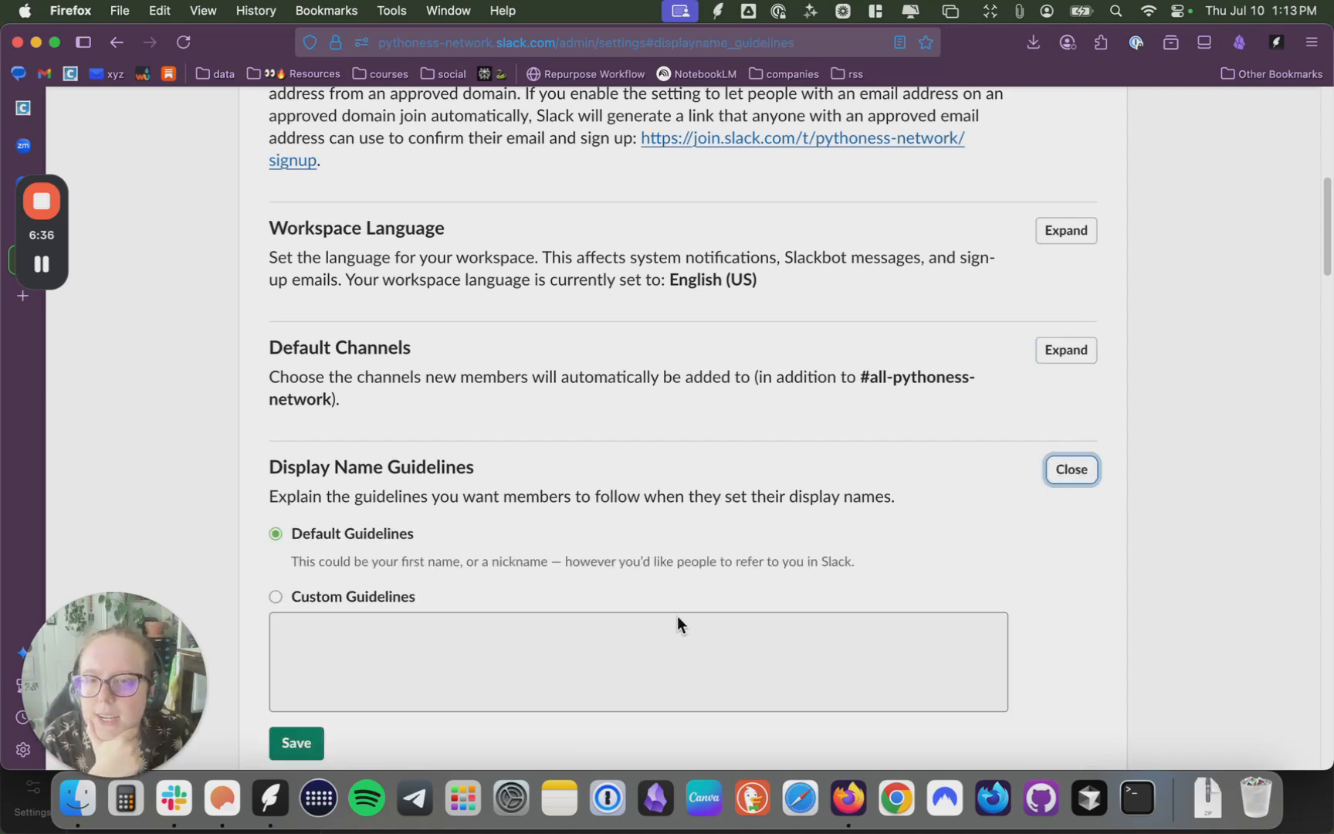
click(319, 596)
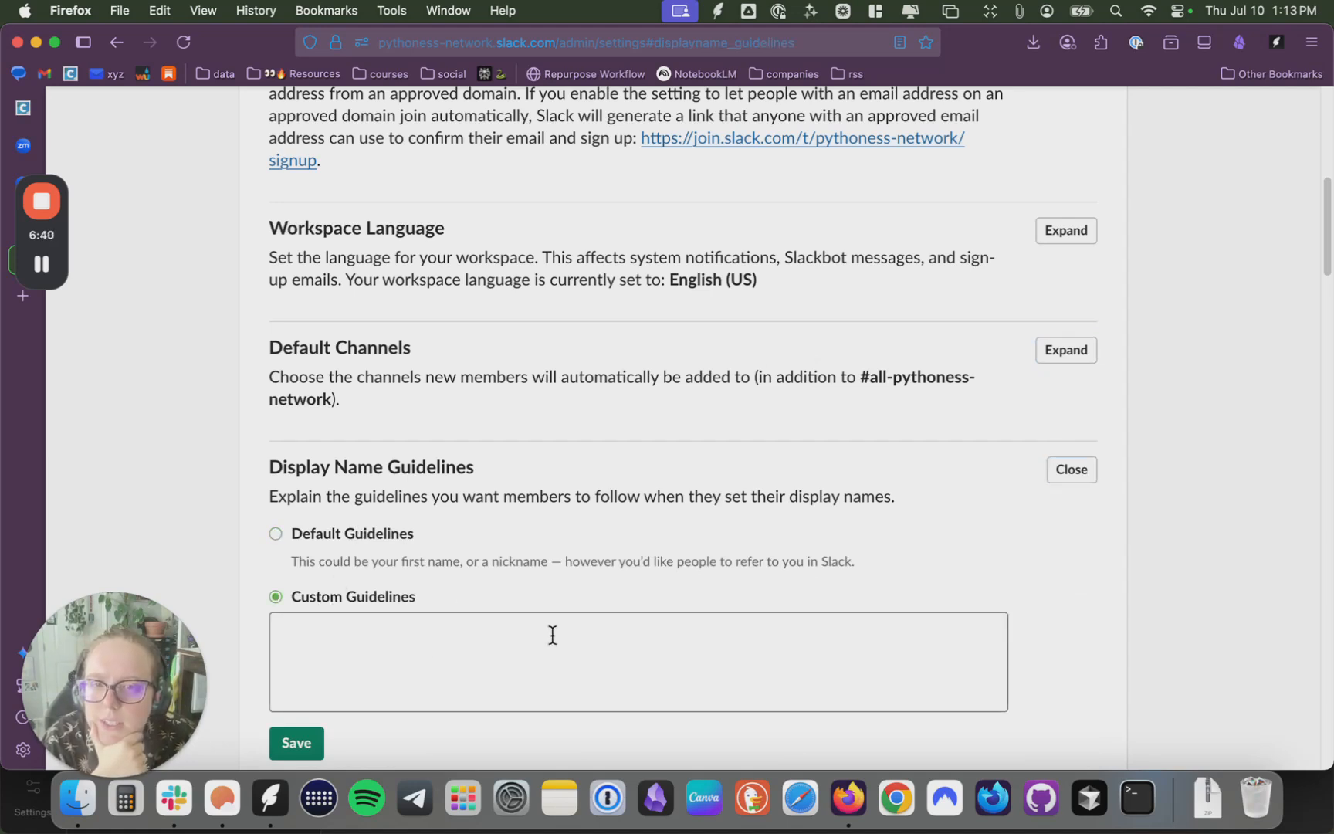
click(384, 544)
scroll(468, 619, down, 1)
scroll(468, 618, down, 1)
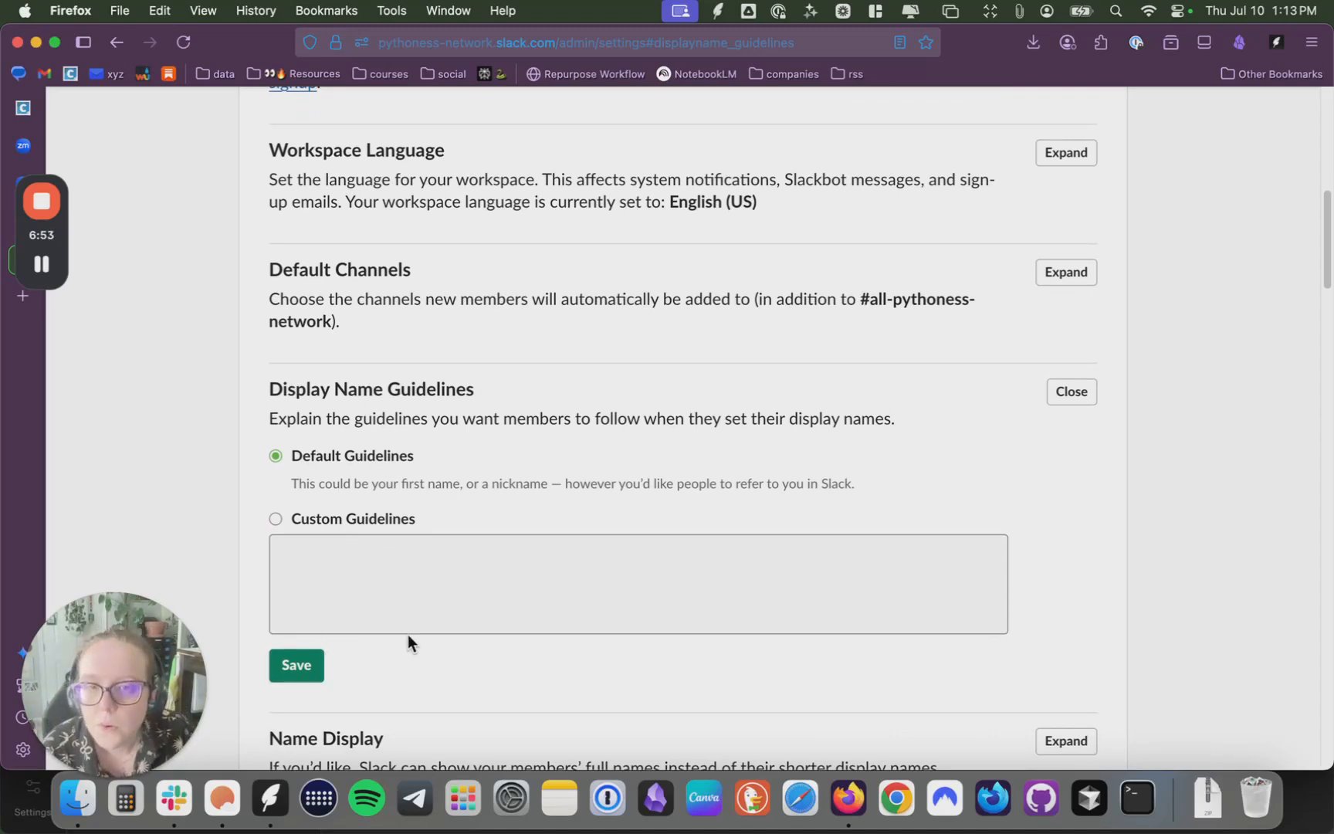
click(299, 670)
scroll(470, 647, down, 4)
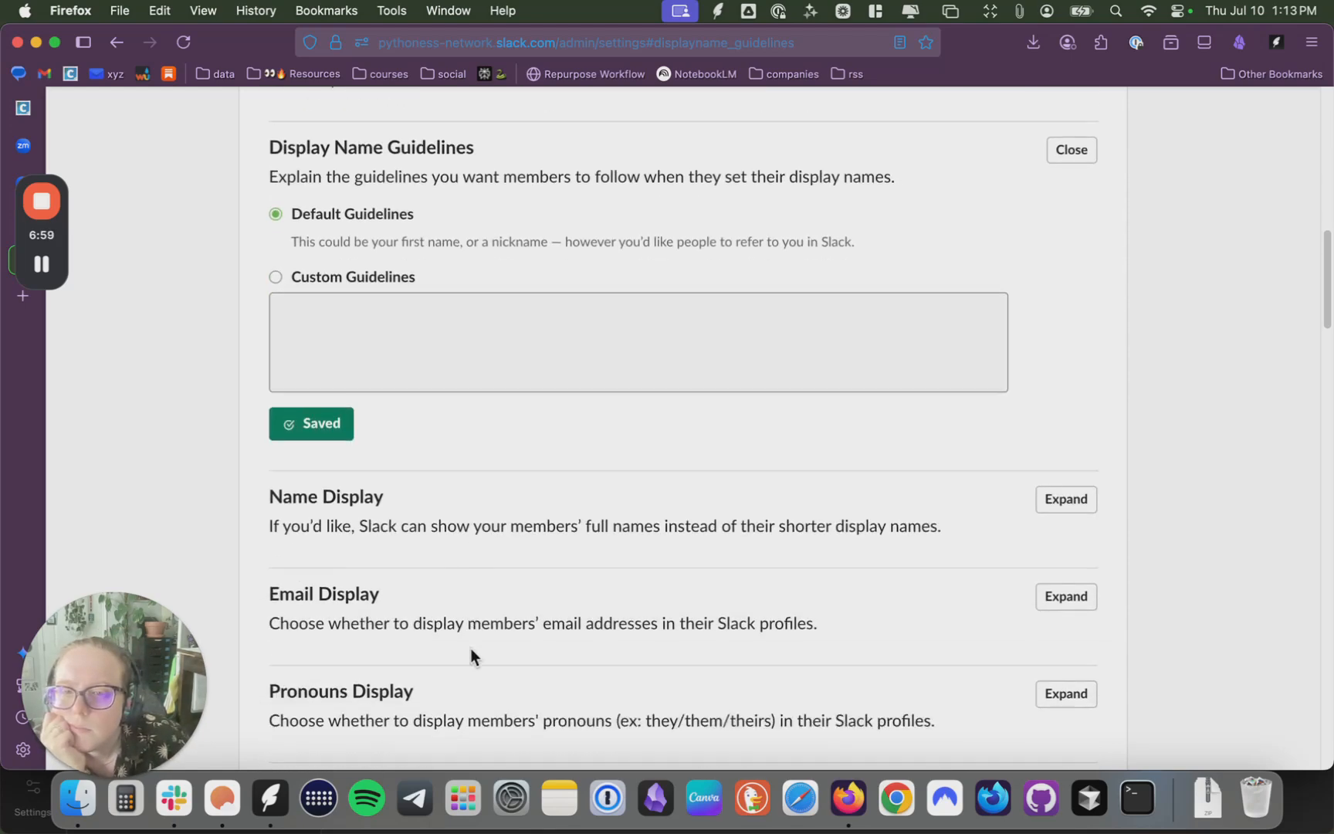
- Enable showing full names instead of display names and save, switch it back off, save again and collapse Name Display
click(1066, 467)
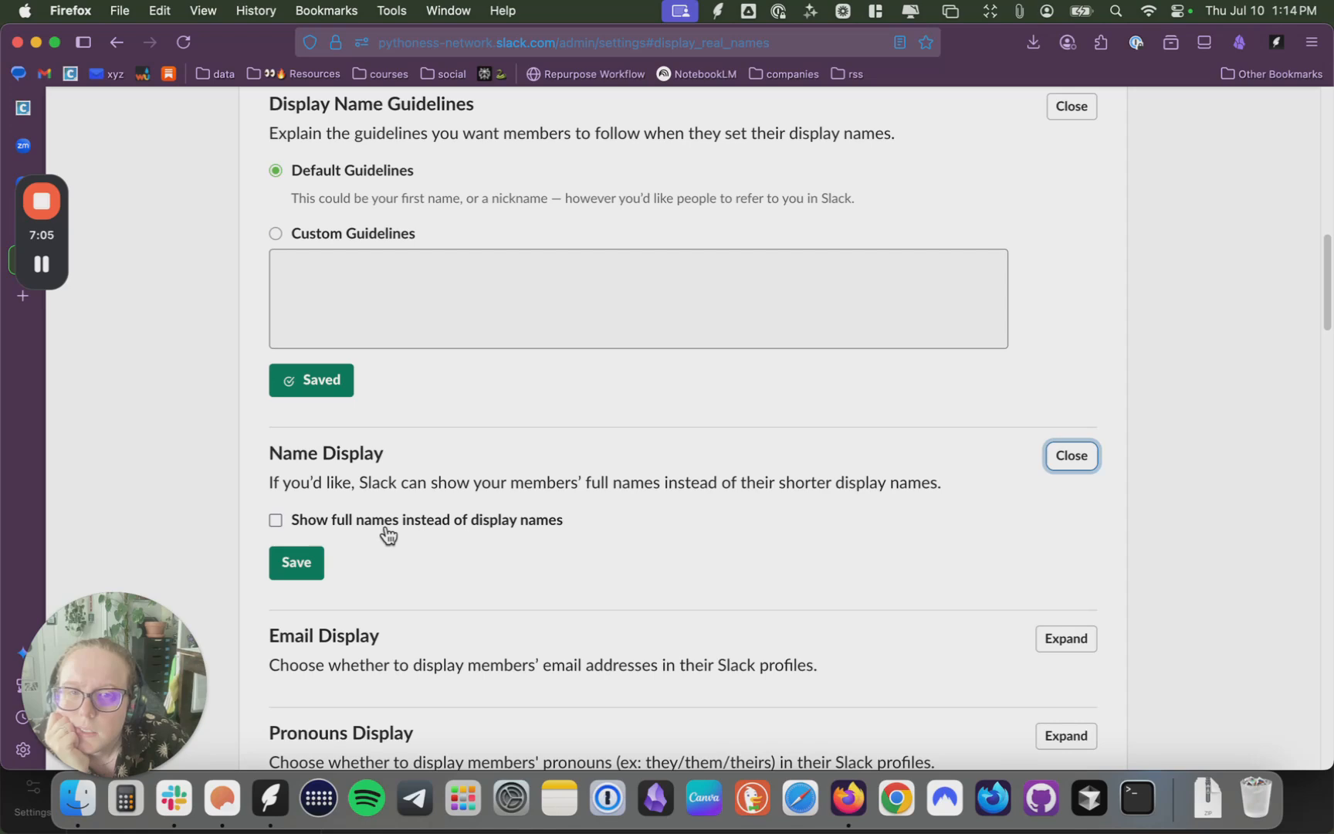
click(388, 528)
click(309, 565)
click(319, 523)
click(305, 561)
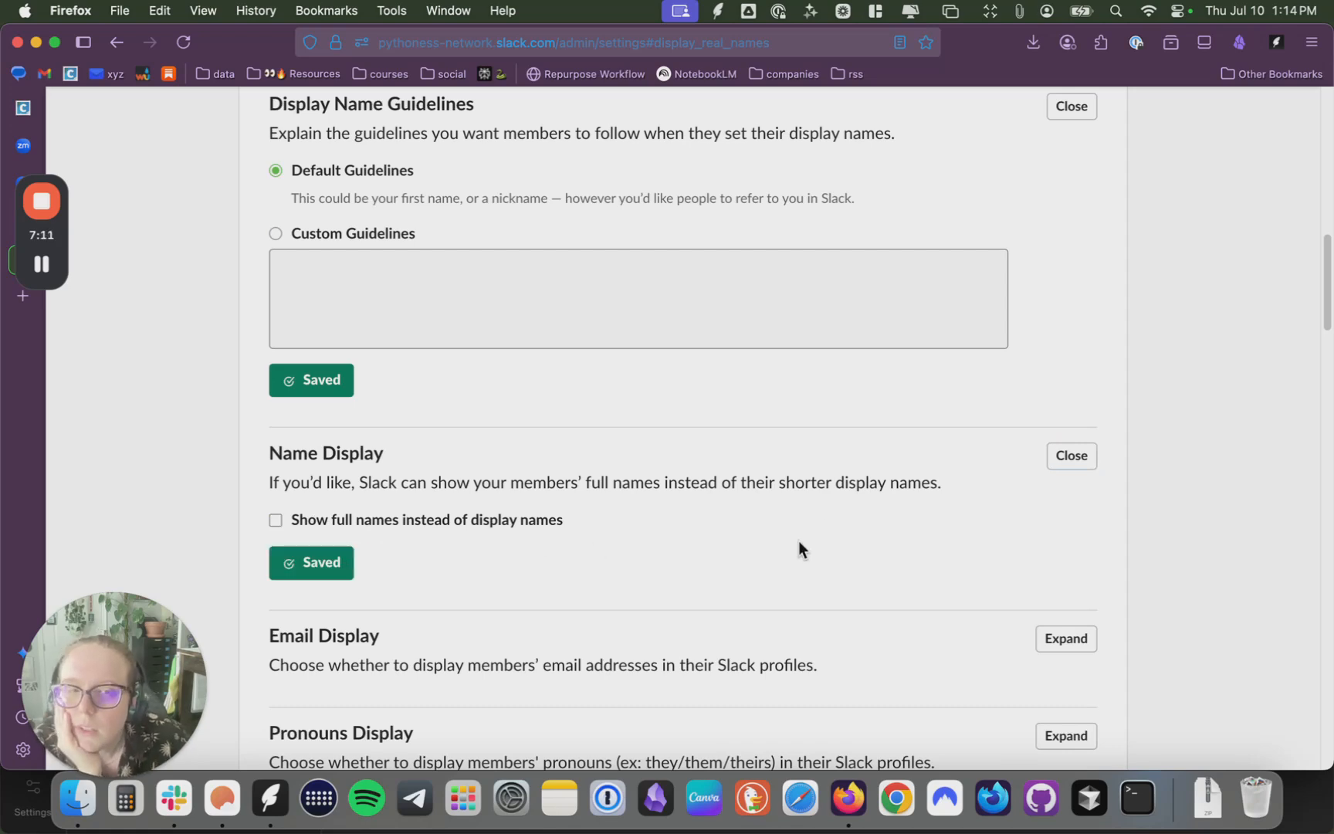
click(1070, 458)
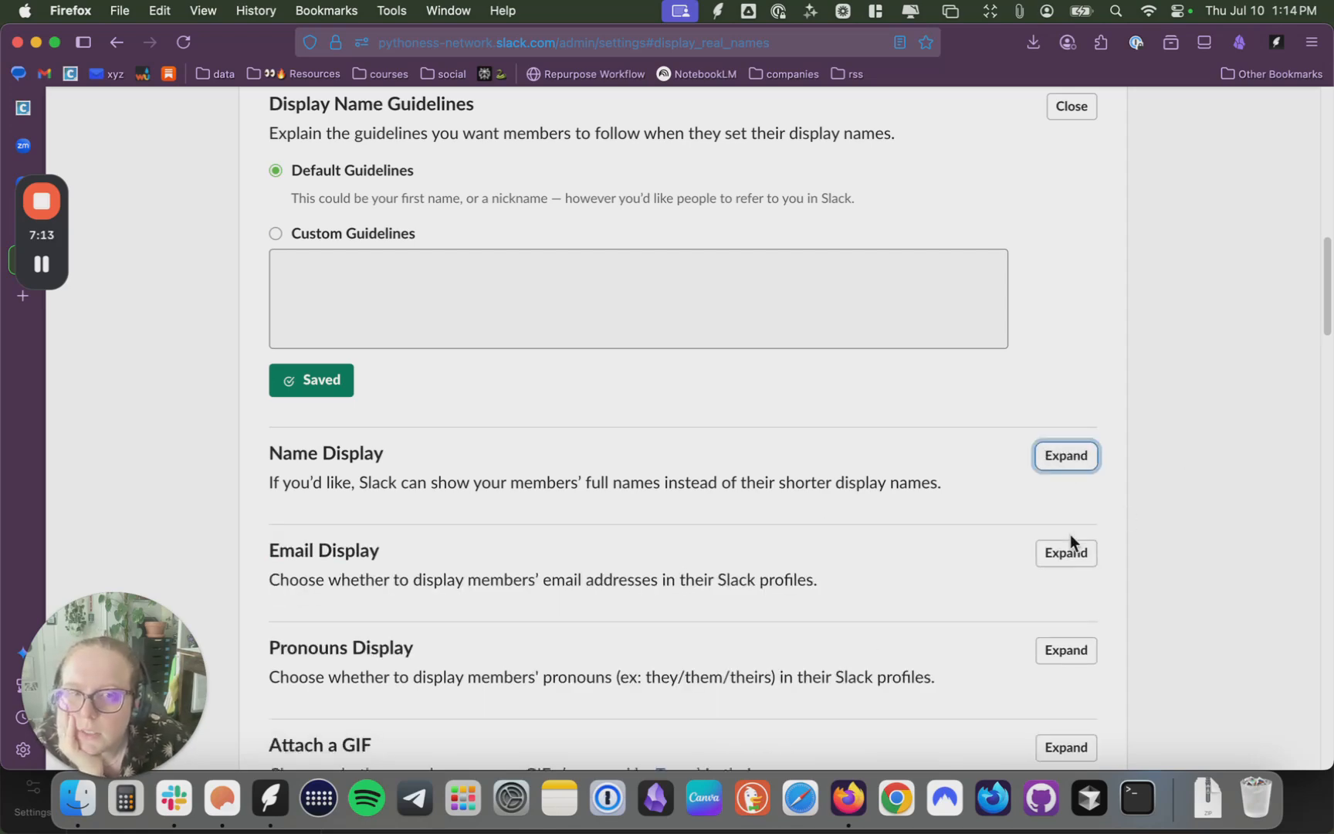
- Set email address visibility to members and guests of Pythoness Network plus people from connected external organizations, and save
click(1066, 554)
scroll(925, 644, down, 5)
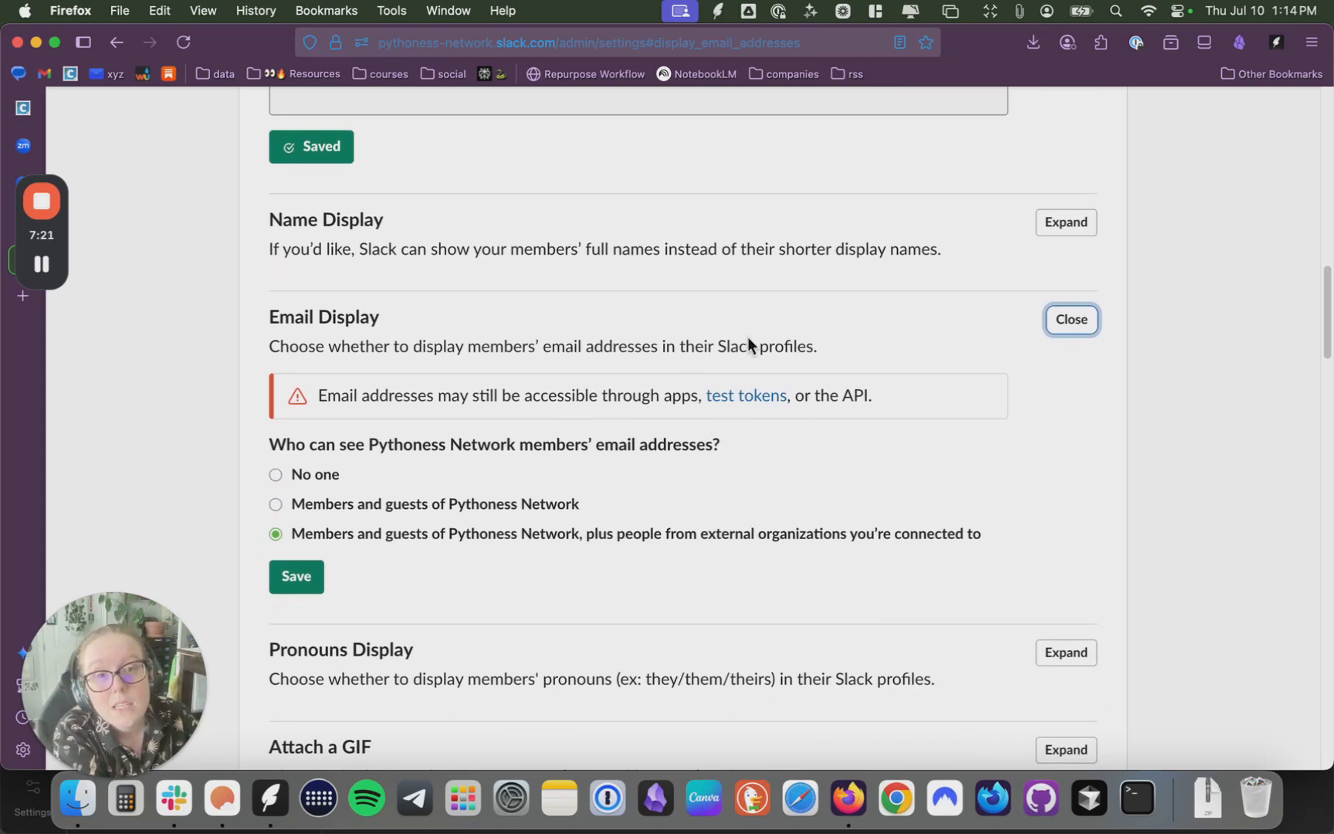
click(457, 514)
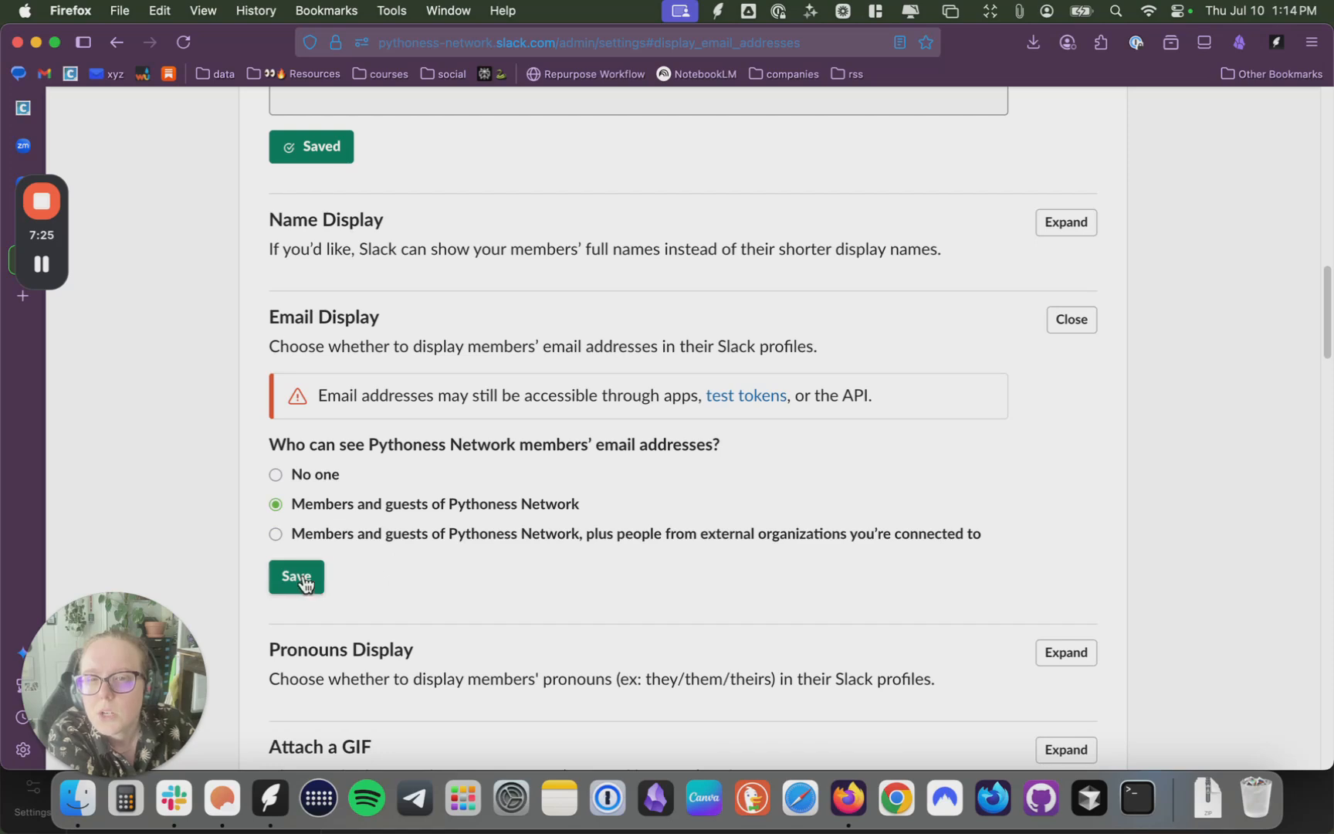
click(369, 538)
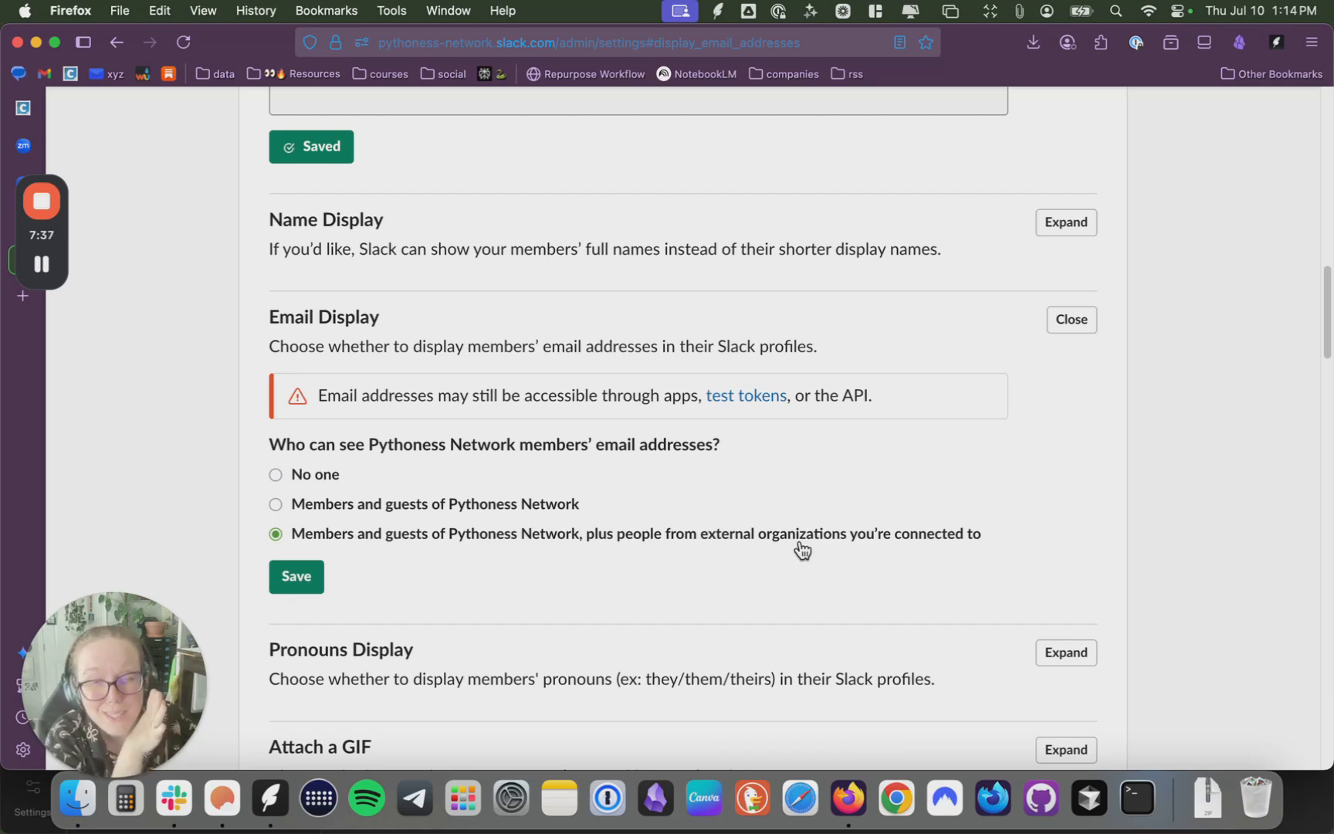
click(308, 589)
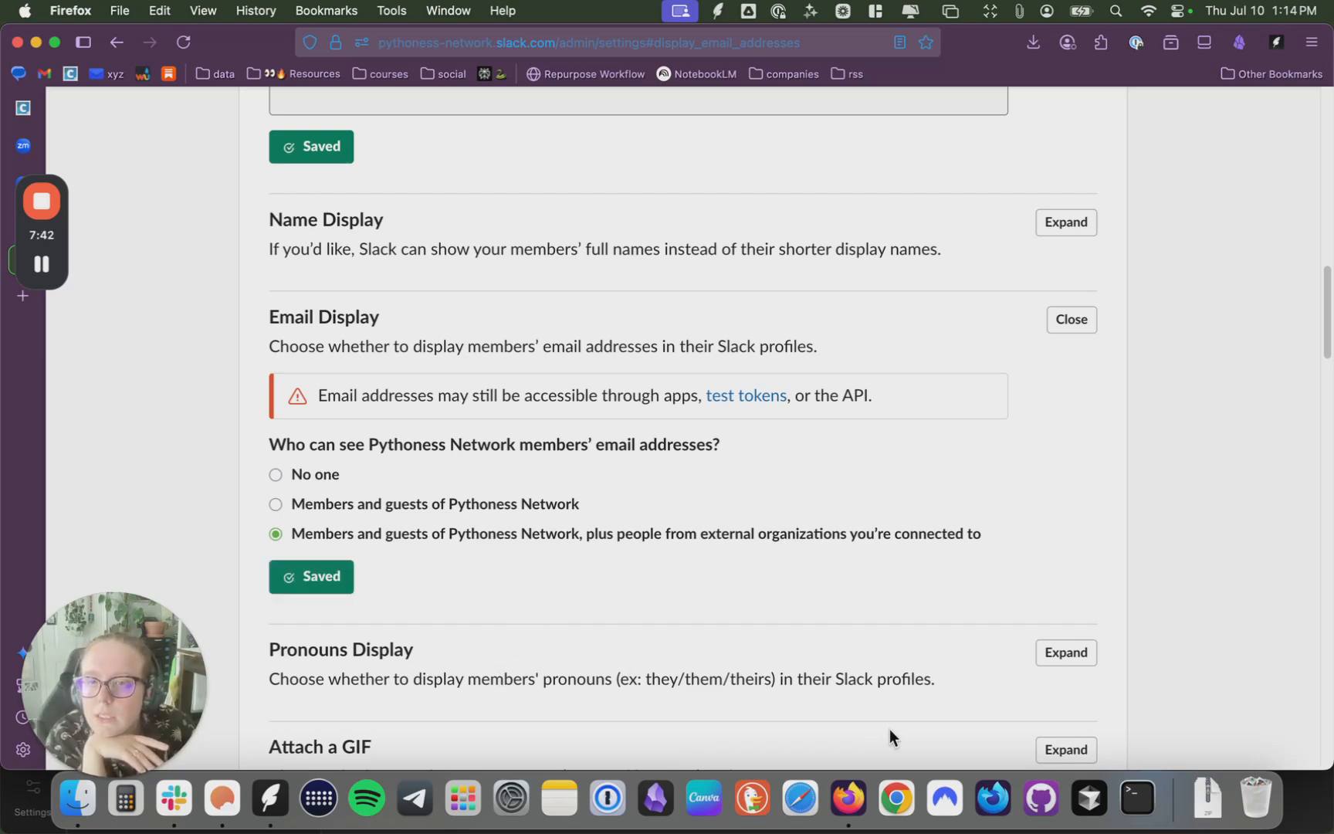
- Enable showing pronouns on member profiles in Pronouns Display and save the setting
click(1079, 655)
scroll(569, 587, down, 5)
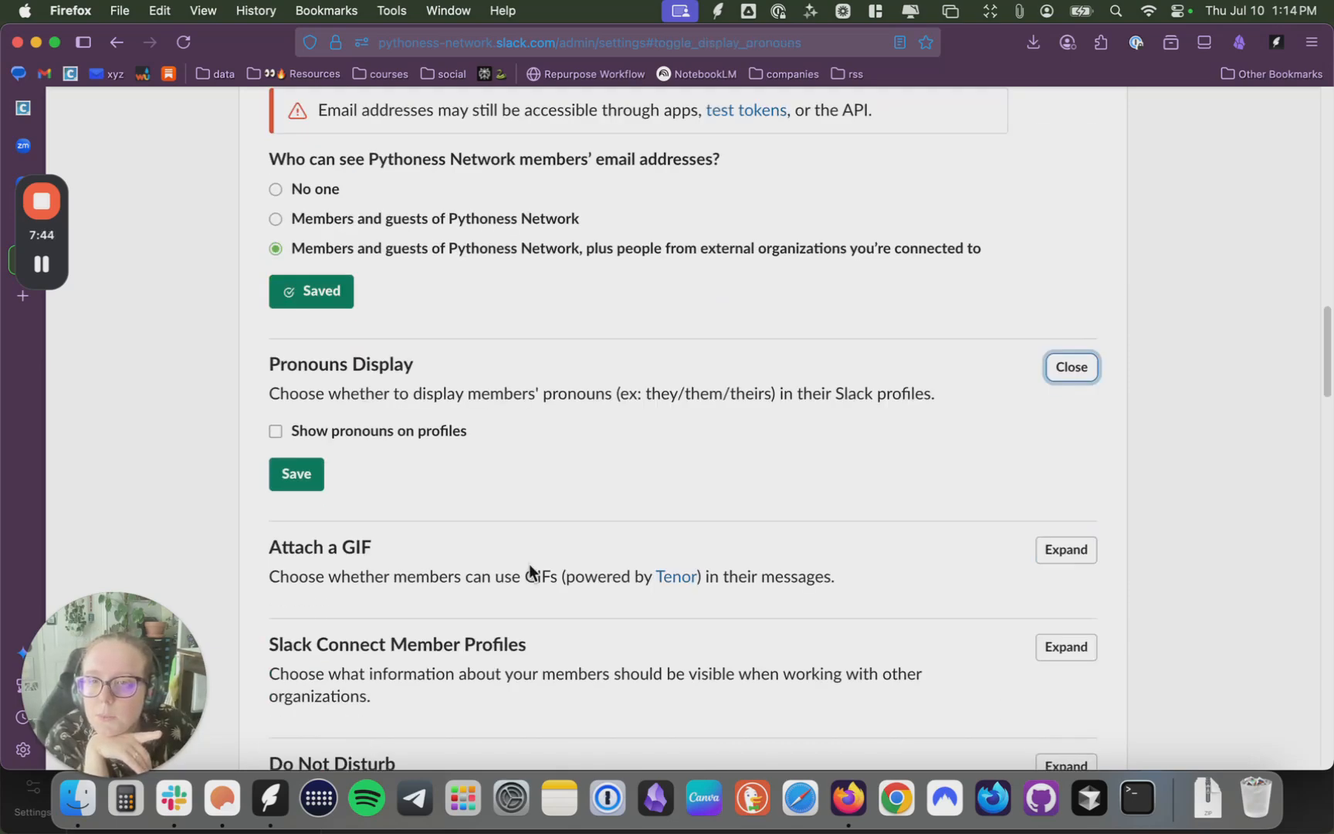
click(337, 434)
click(313, 471)
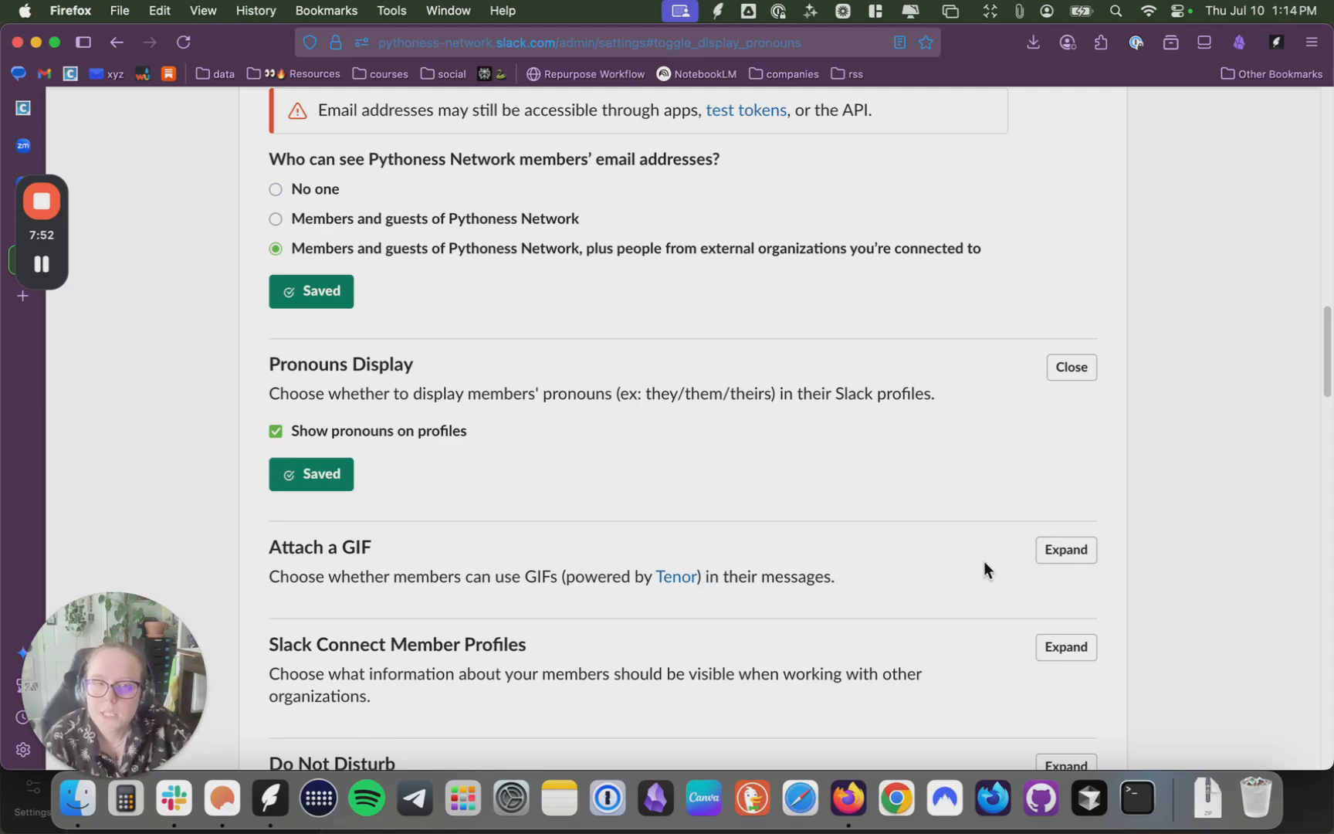
- Expand Attach a GIF and save it with the GIF picker enabled
click(1065, 549)
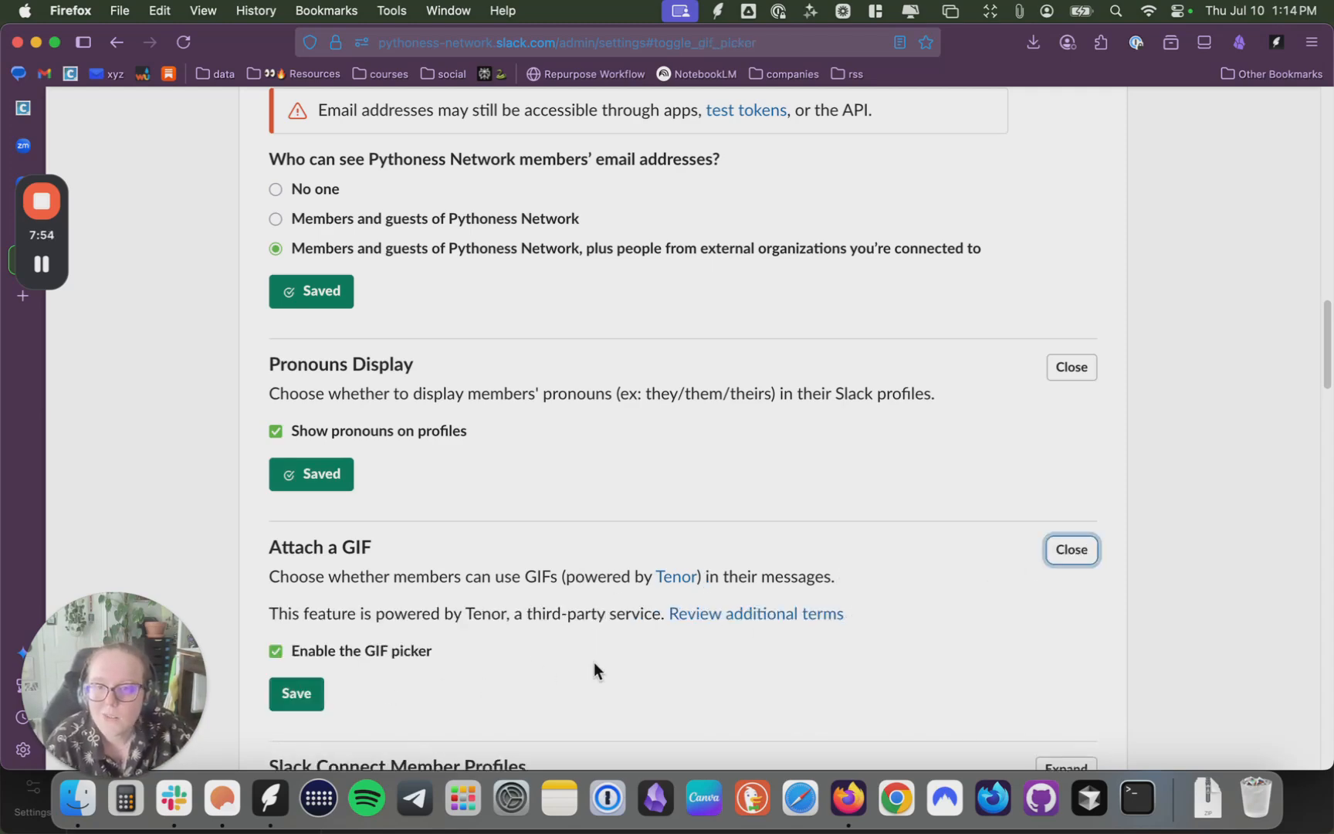
scroll(595, 664, down, 5)
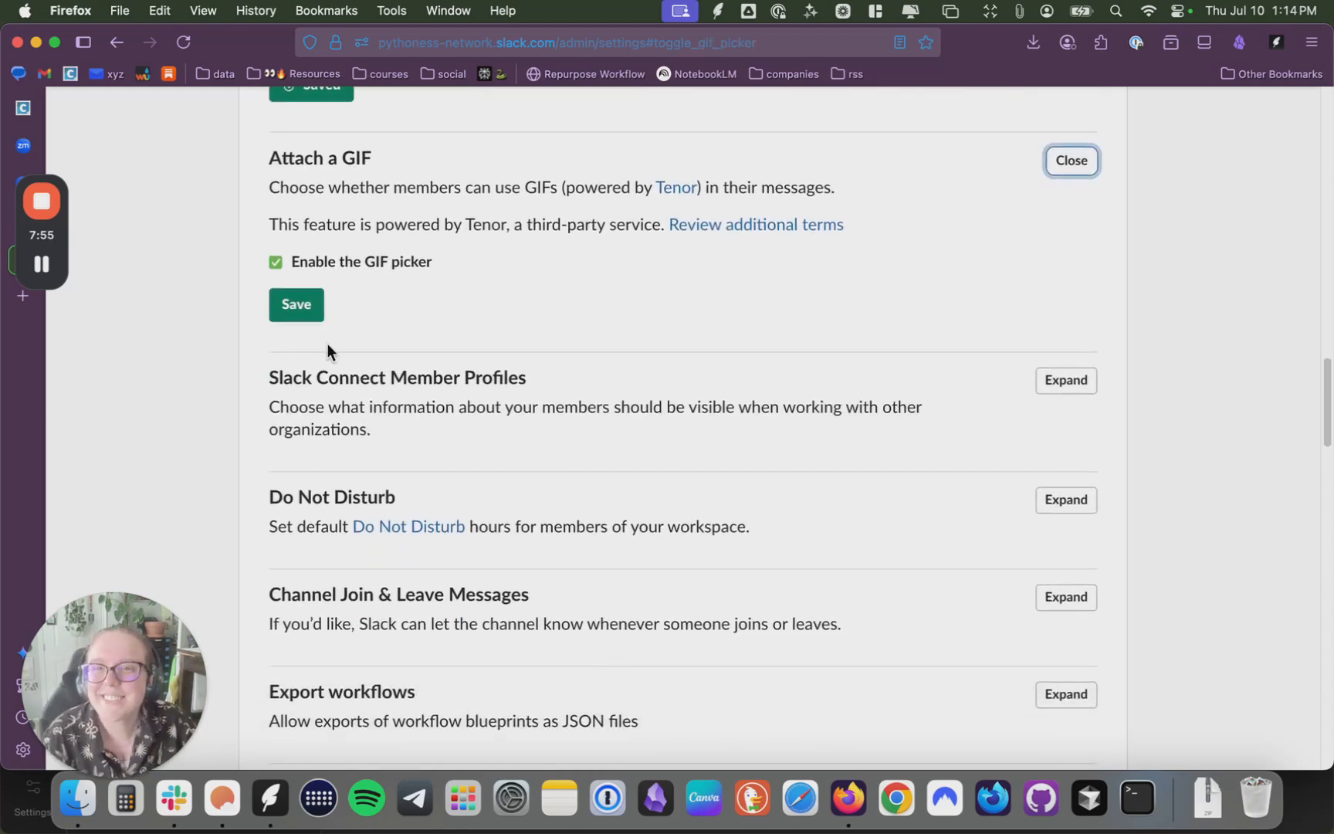
click(298, 303)
- Set Slack Connect Member Profiles to show Standard work details to outside people, save, and collapse the section
click(1066, 380)
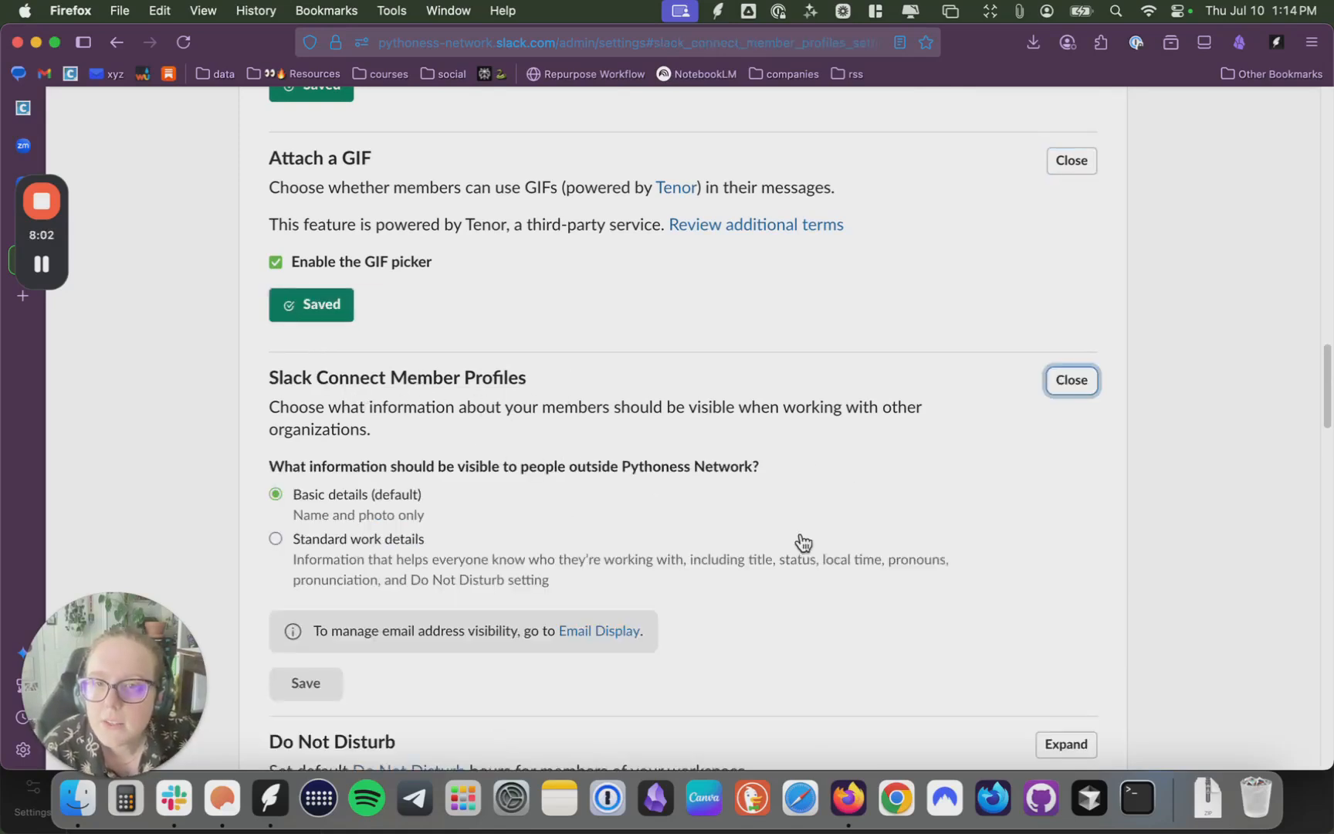
scroll(792, 542, down, 2)
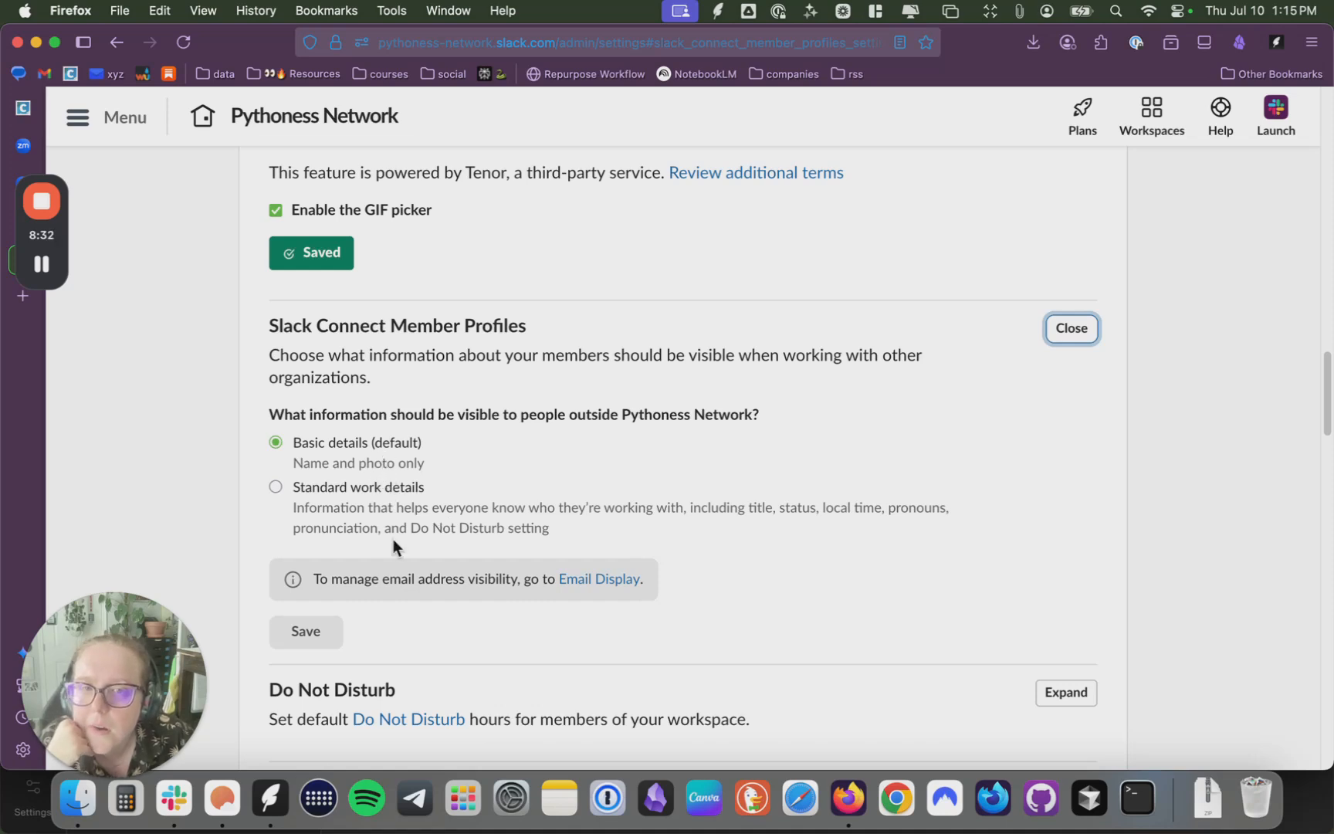
click(312, 505)
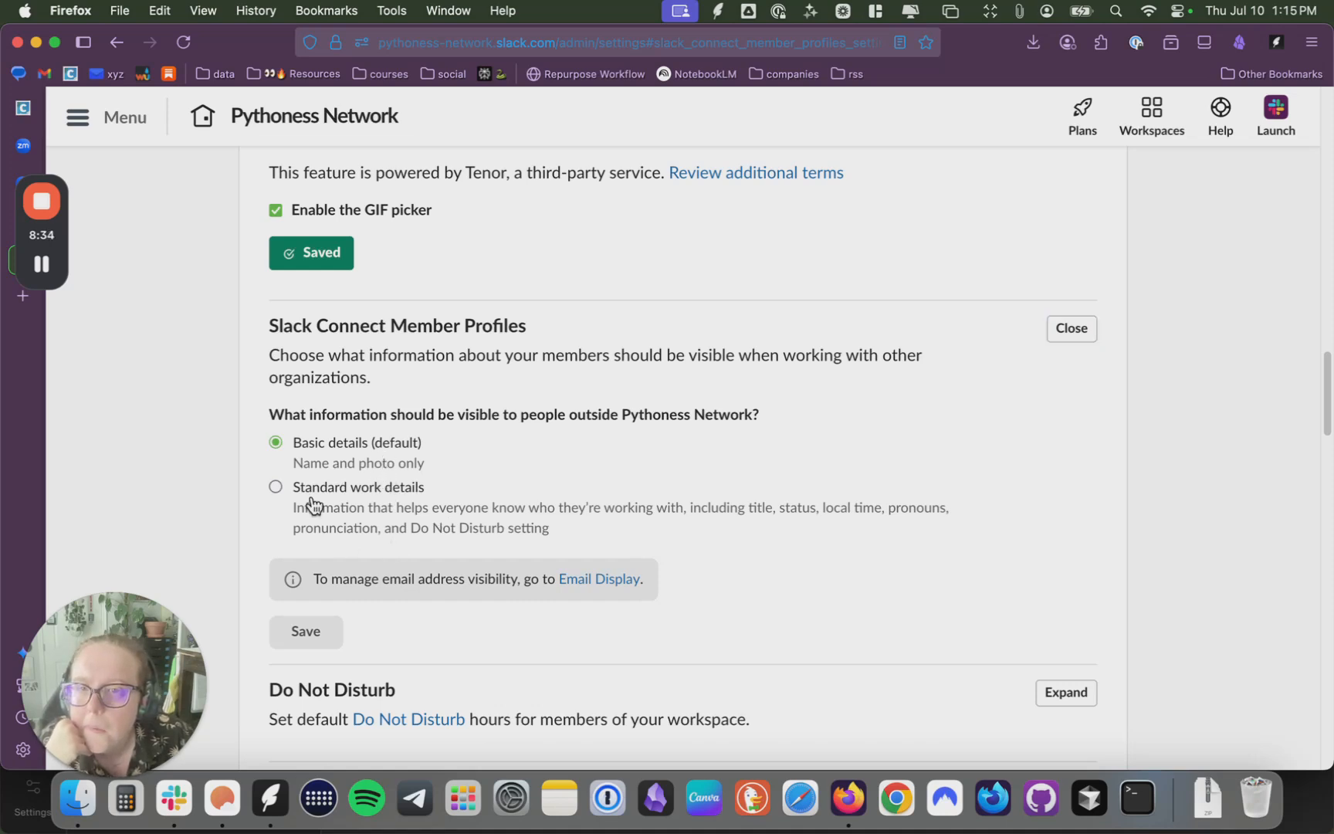
click(306, 633)
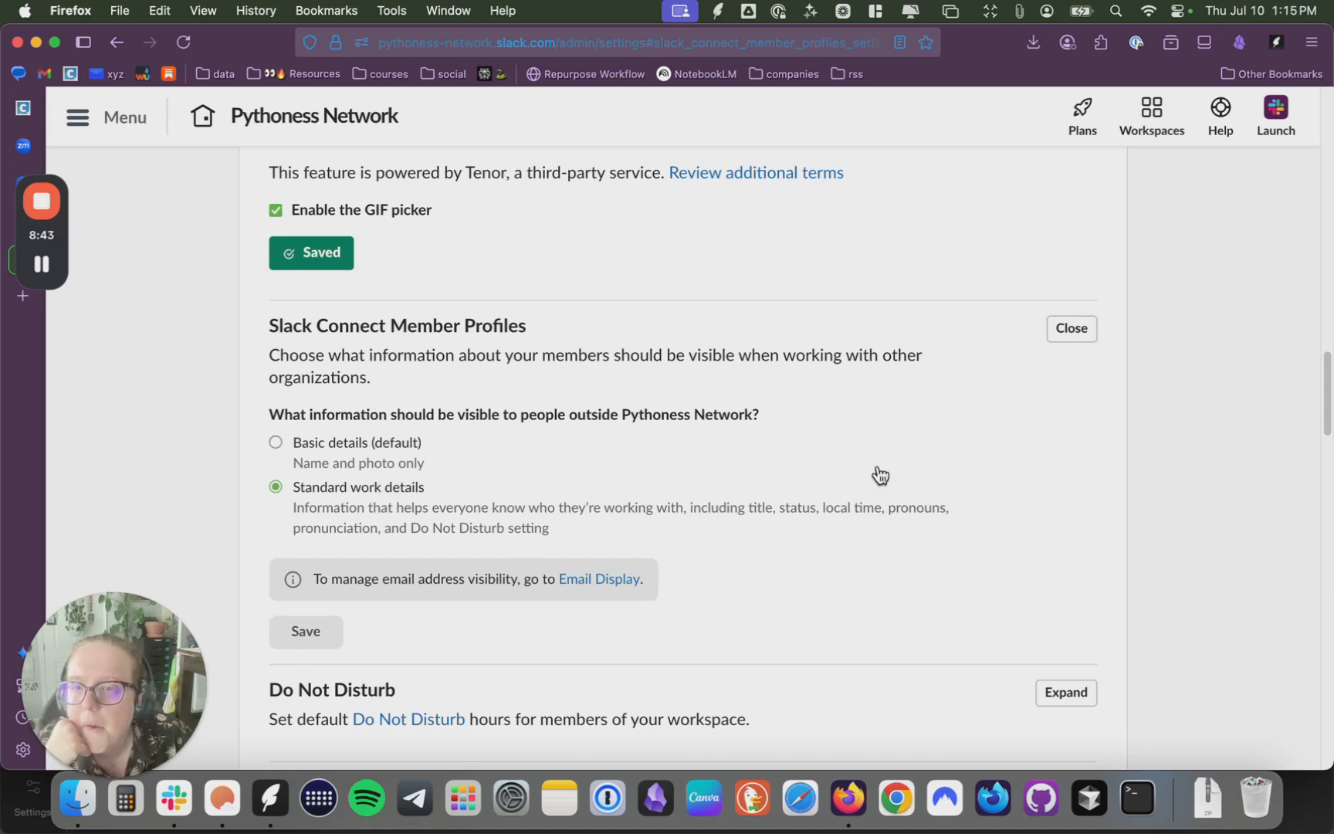
click(1071, 328)
- Set the default Do Not Disturb hours to 9:00 PM to 9:00 AM, save, and collapse the section
click(1055, 454)
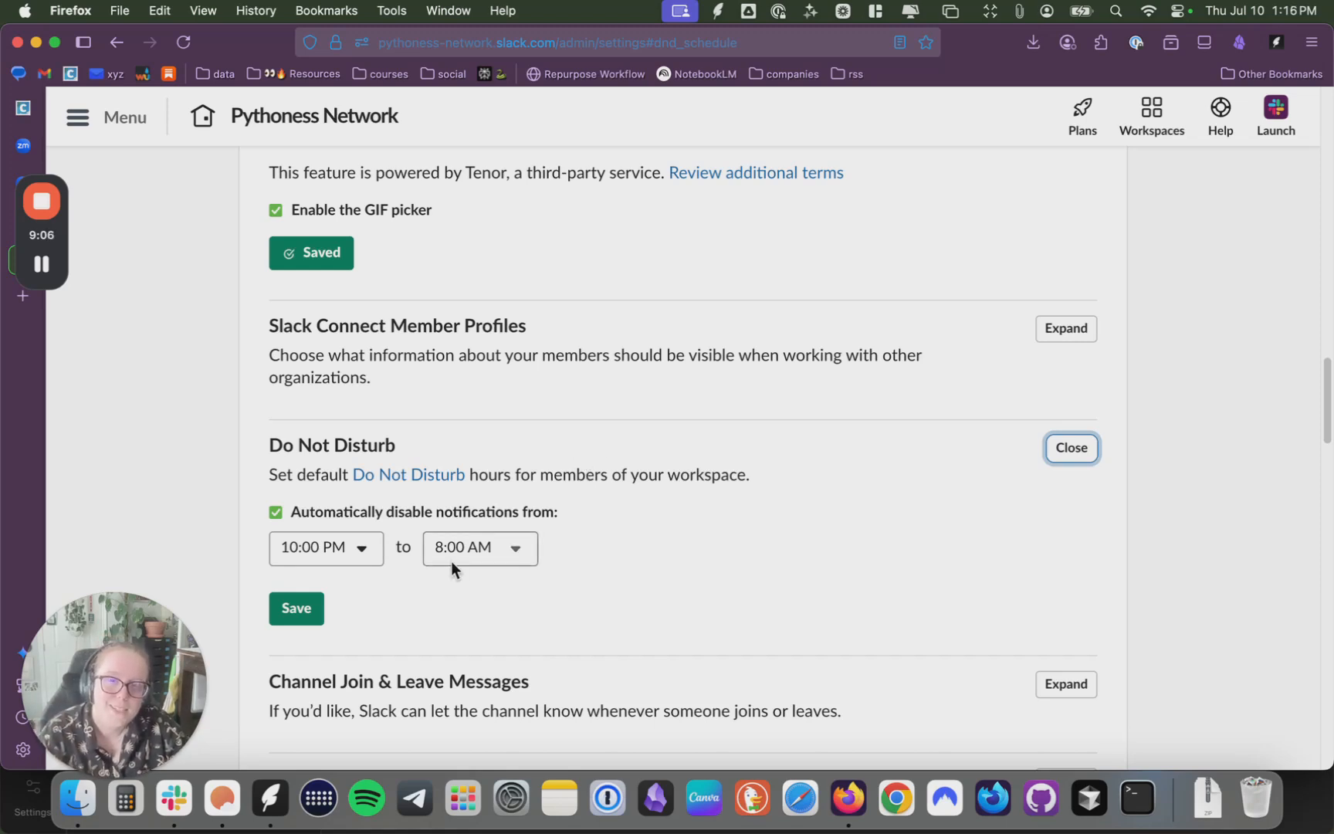
click(364, 548)
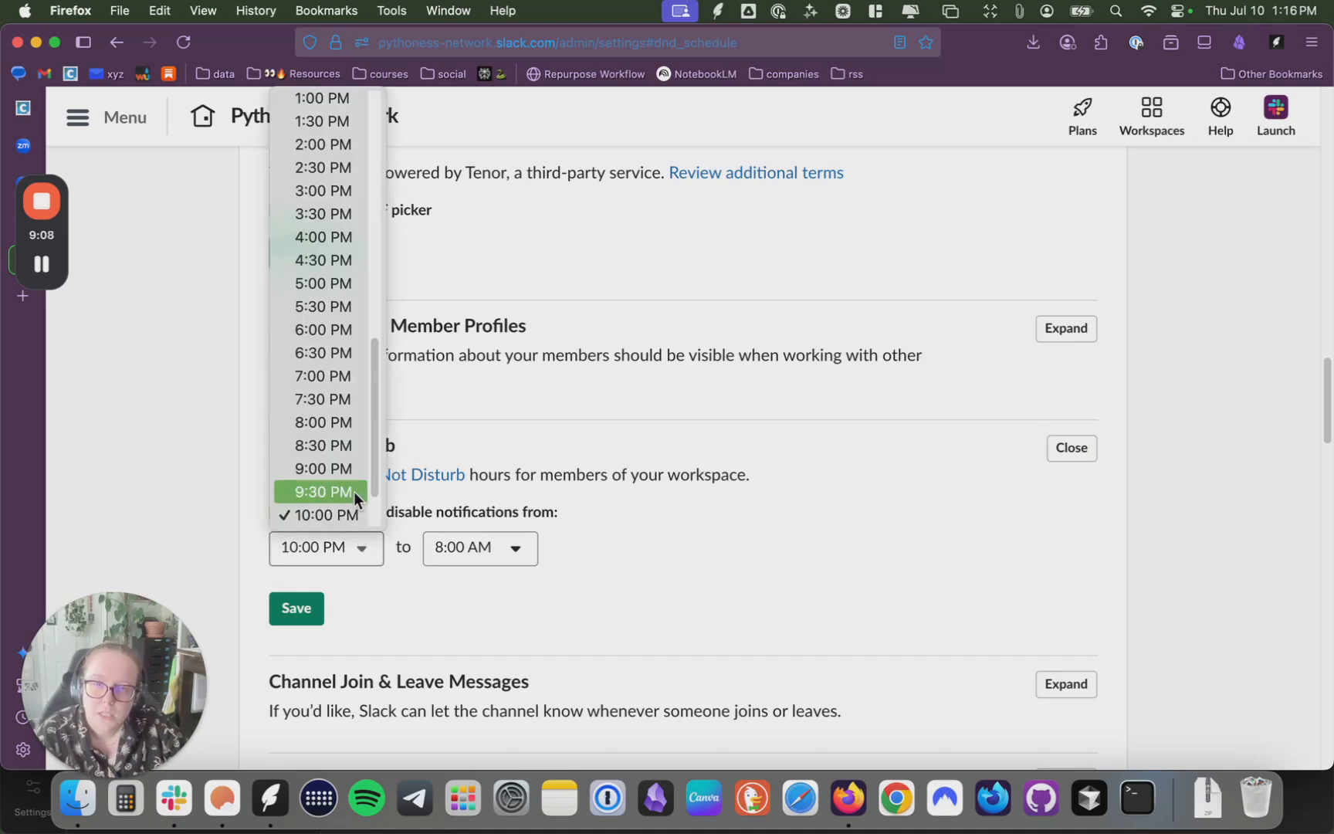
click(341, 470)
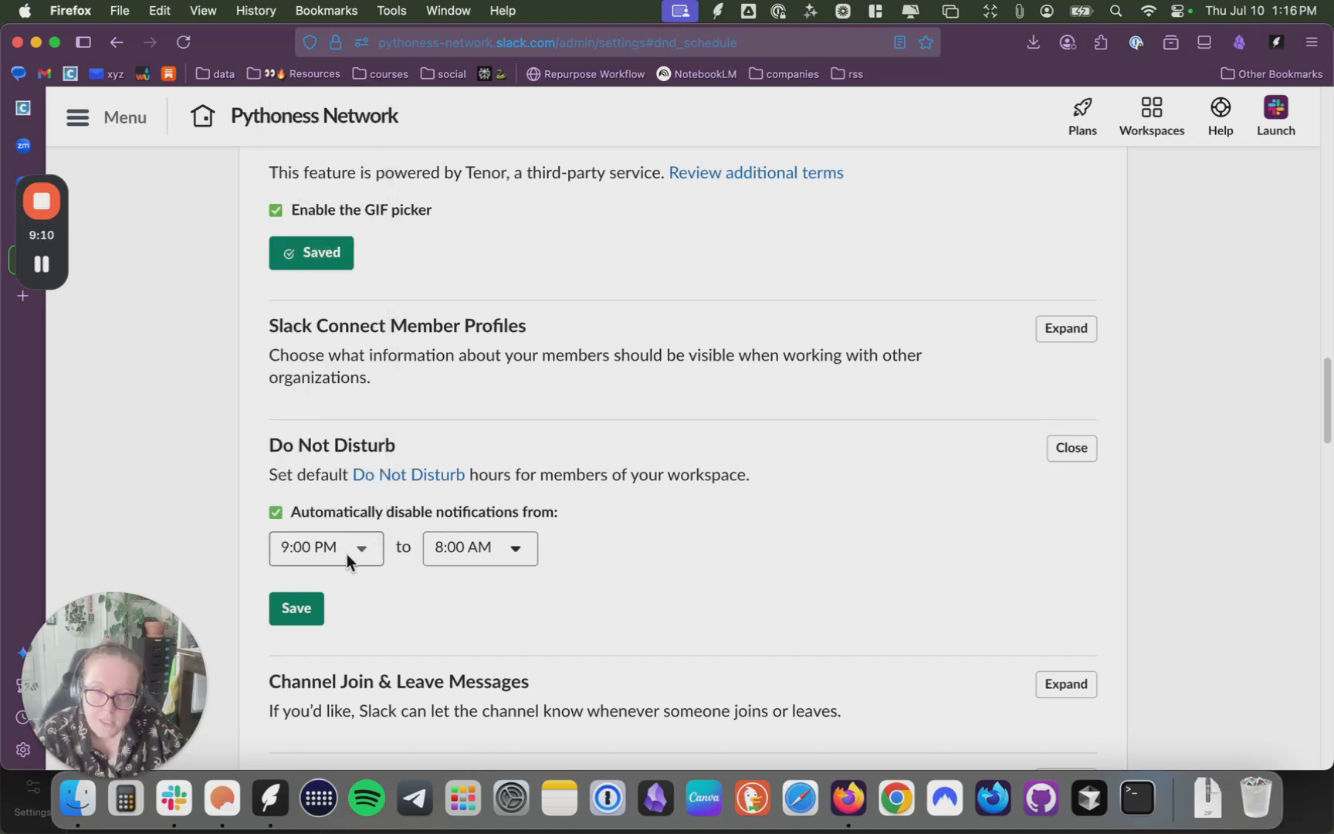
click(519, 549)
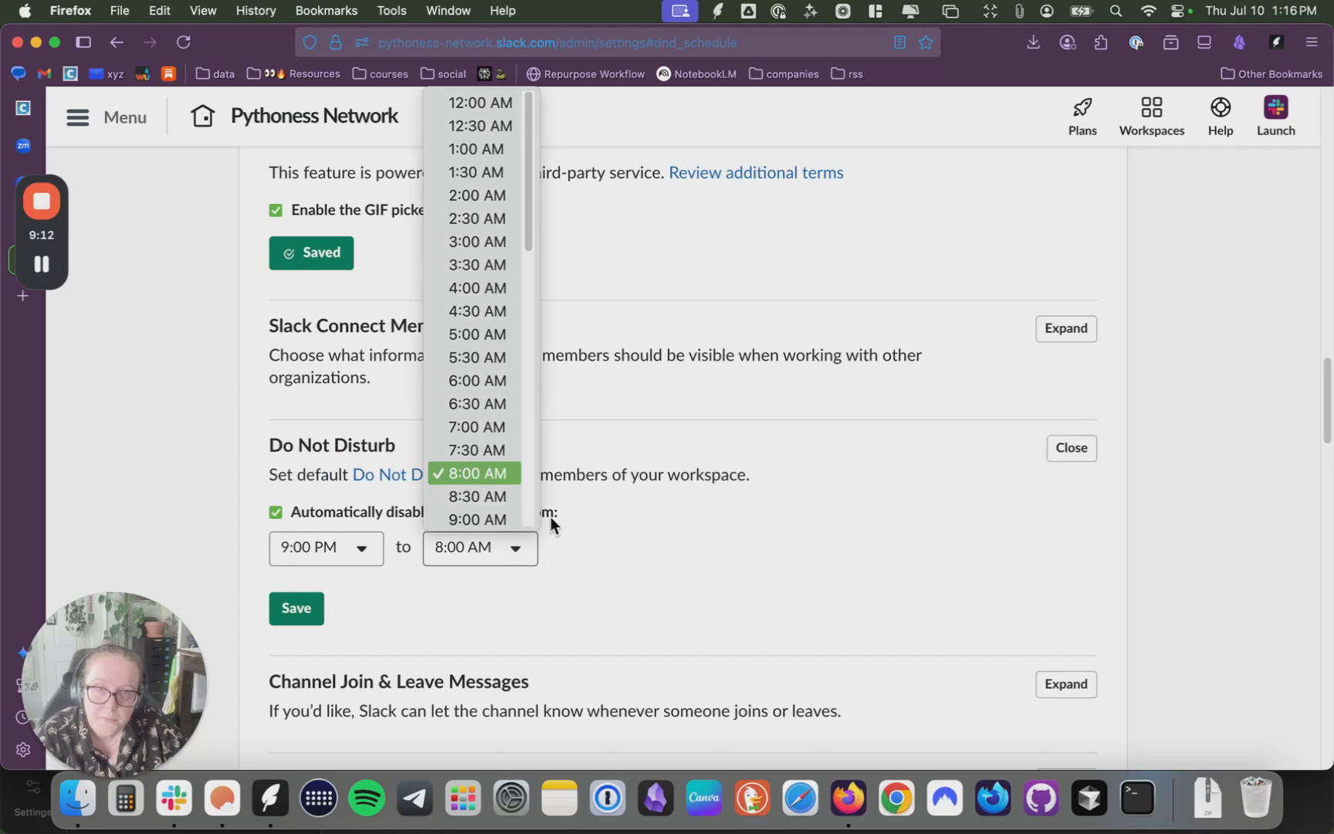
scroll(492, 524, down, 3)
scroll(500, 452, down, 1)
click(503, 423)
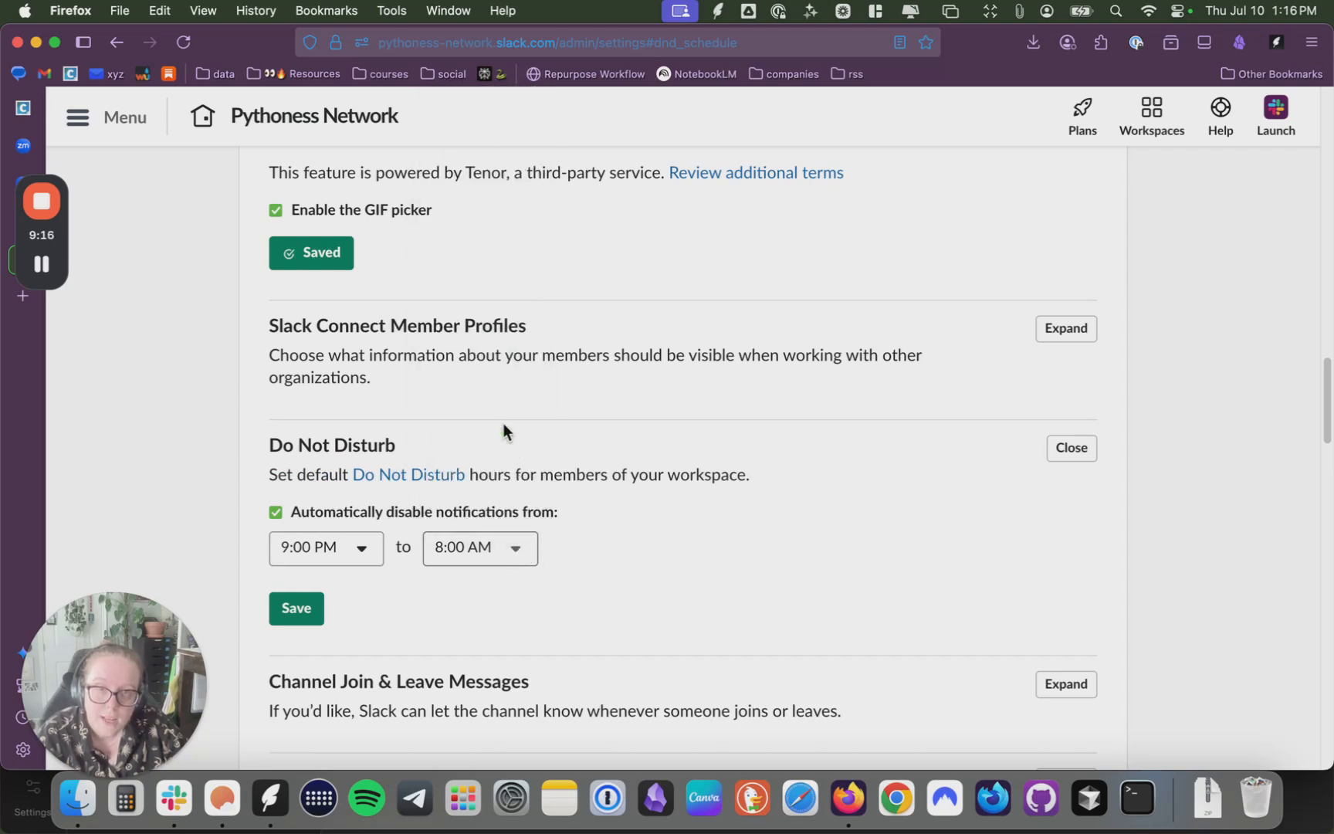
click(293, 616)
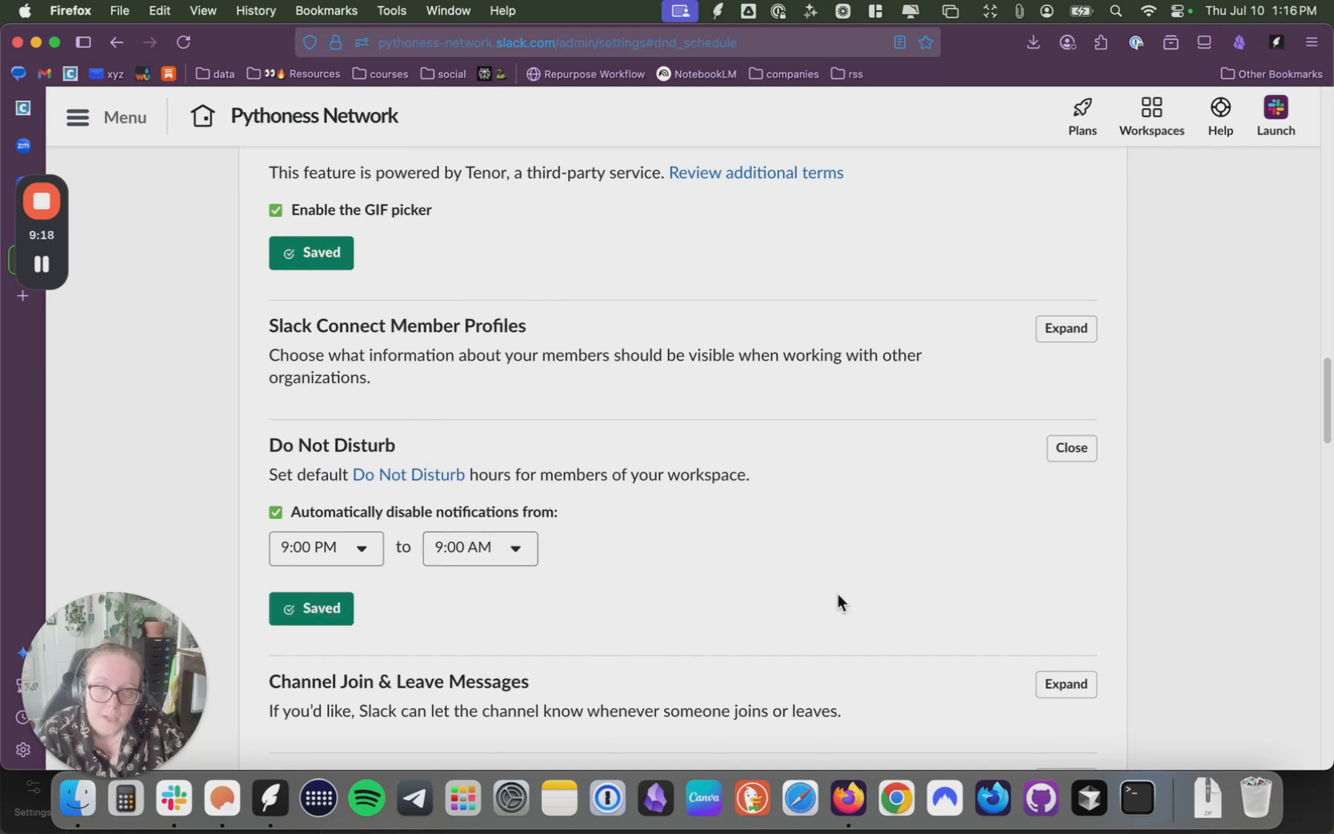
click(1070, 452)
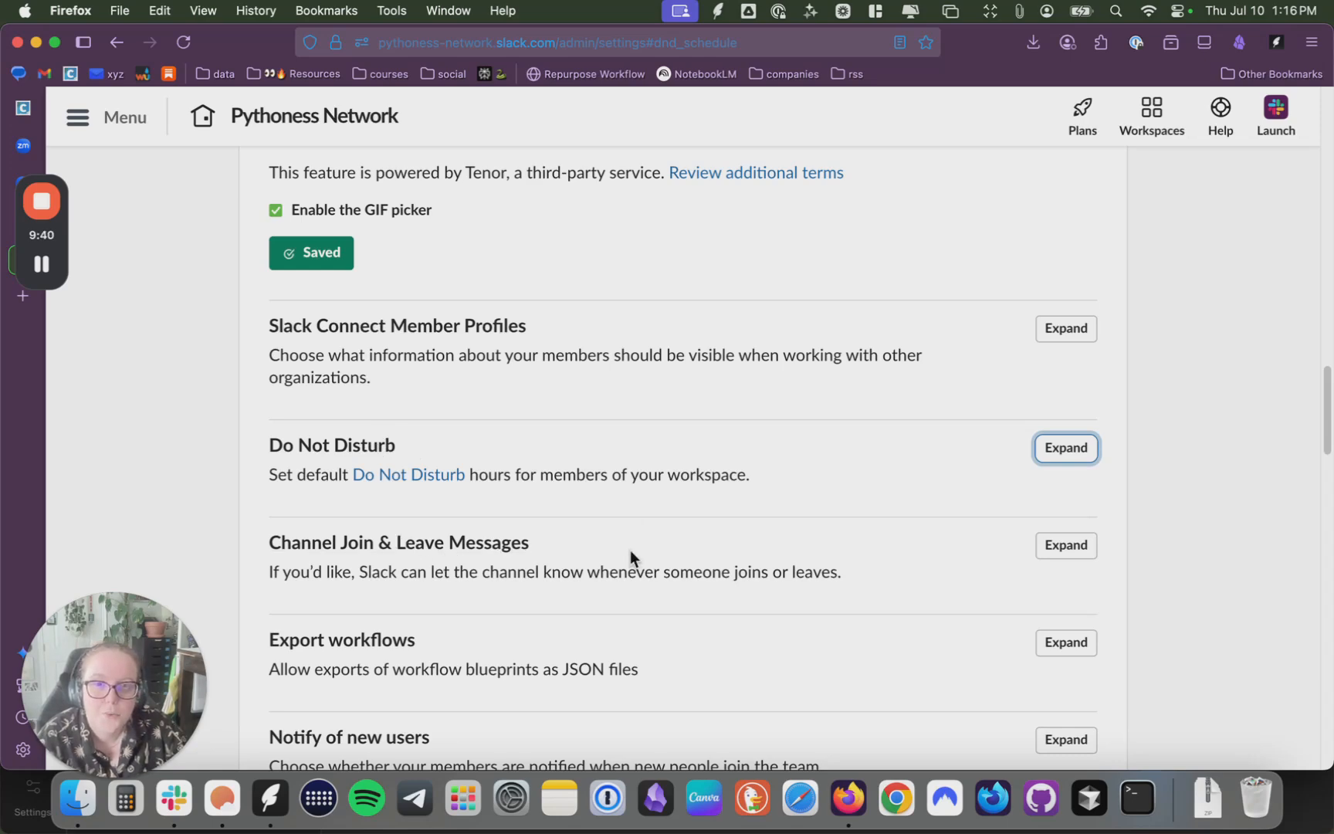
- Try the option to show a message when people join or leave channels, and collapse the section without saving
scroll(629, 549, down, 3)
click(297, 335)
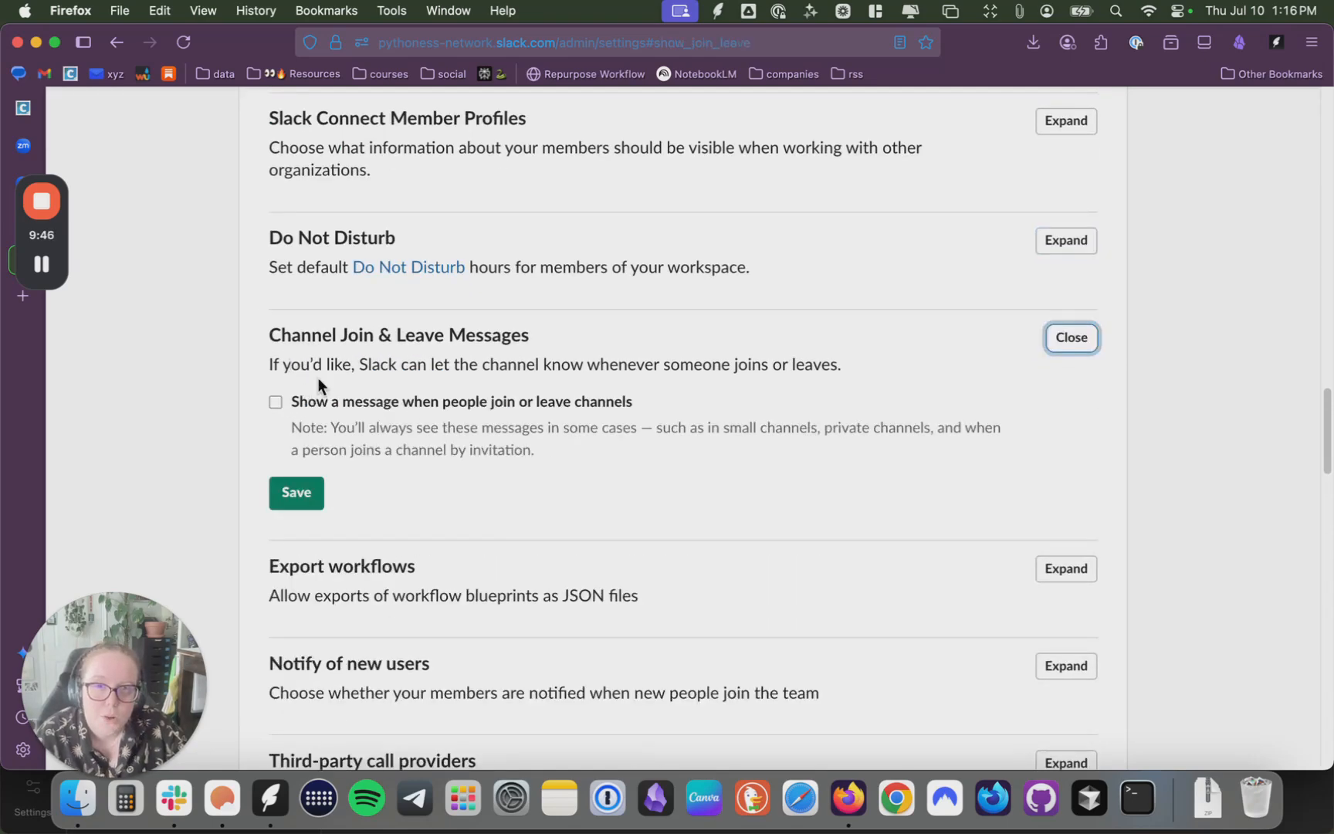
click(273, 404)
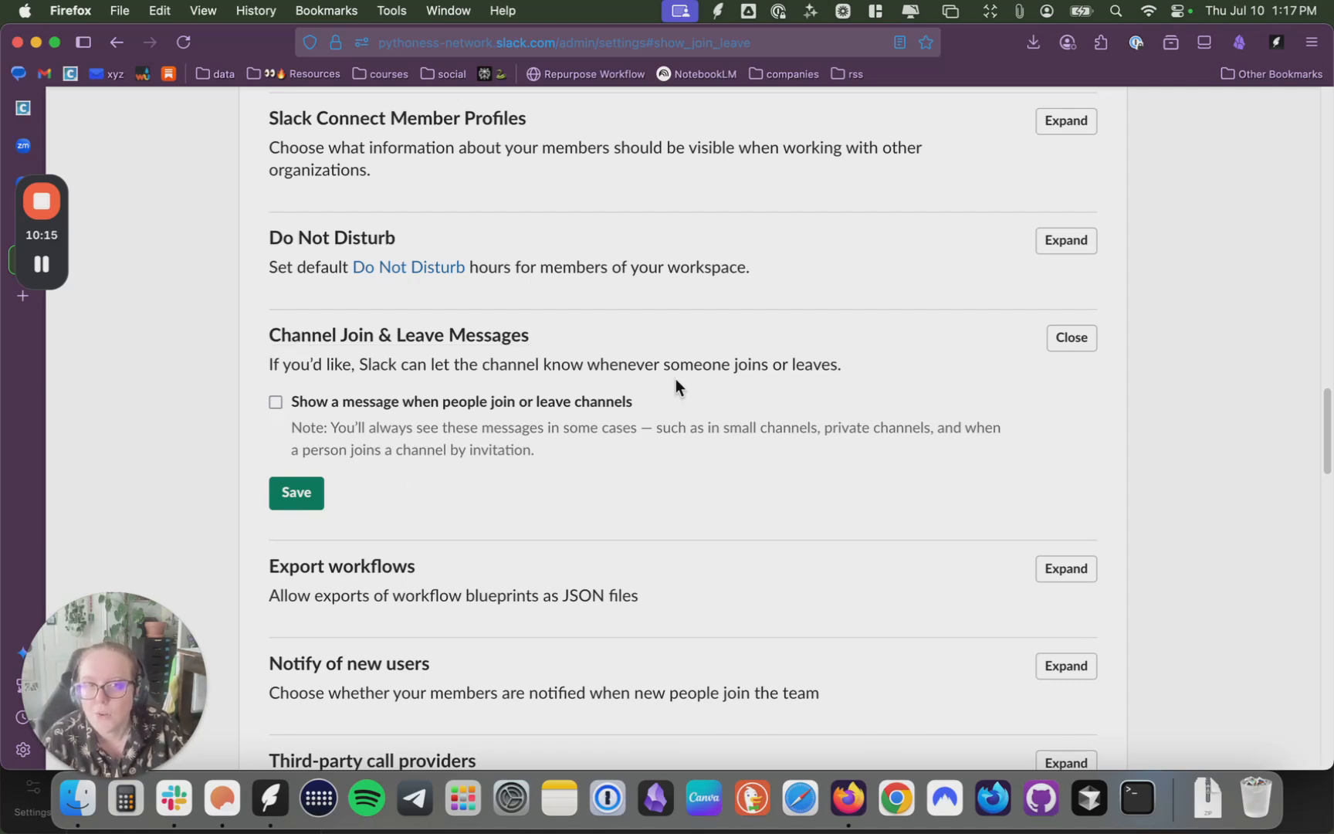
click(1070, 338)
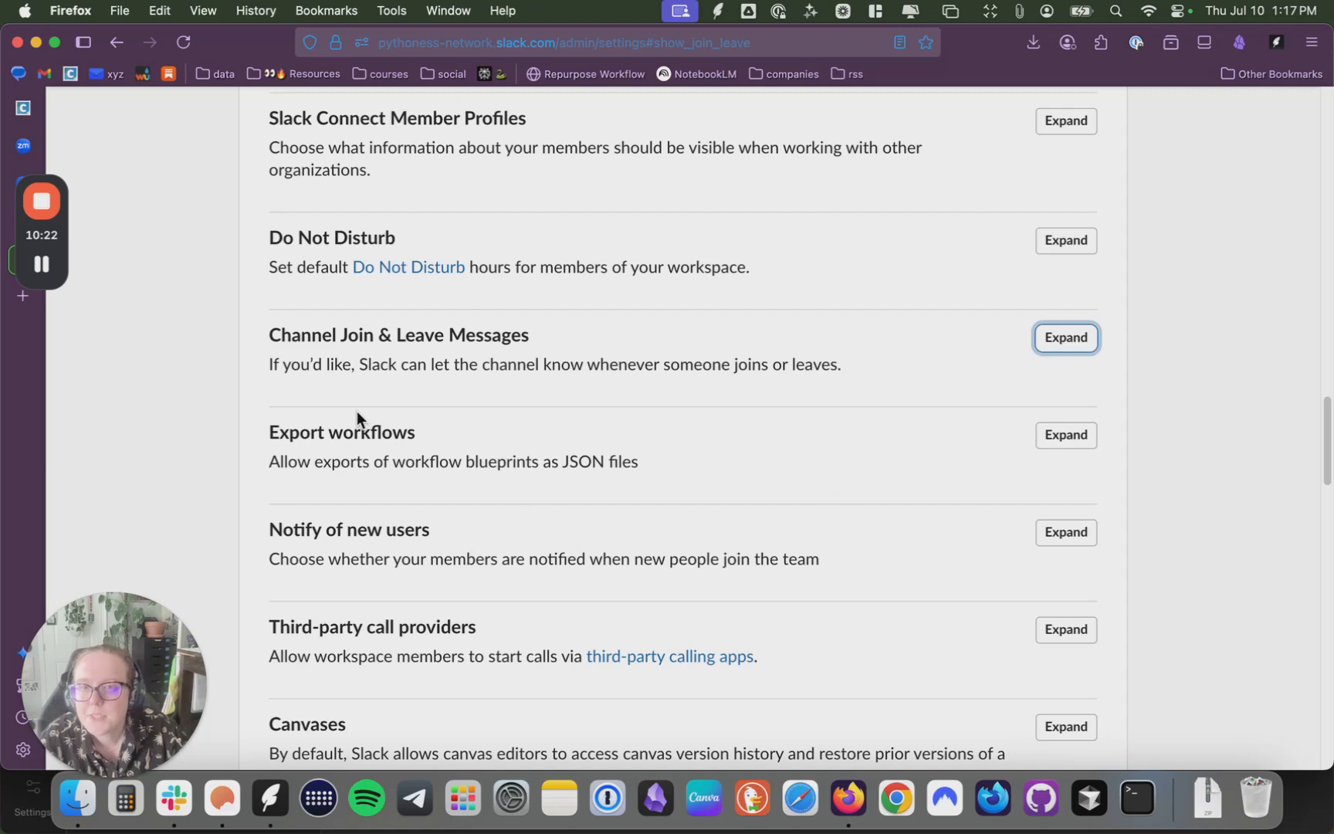
- Save Export workflows with Workflow Managers allowed to export workflows, and collapse the section
click(1071, 435)
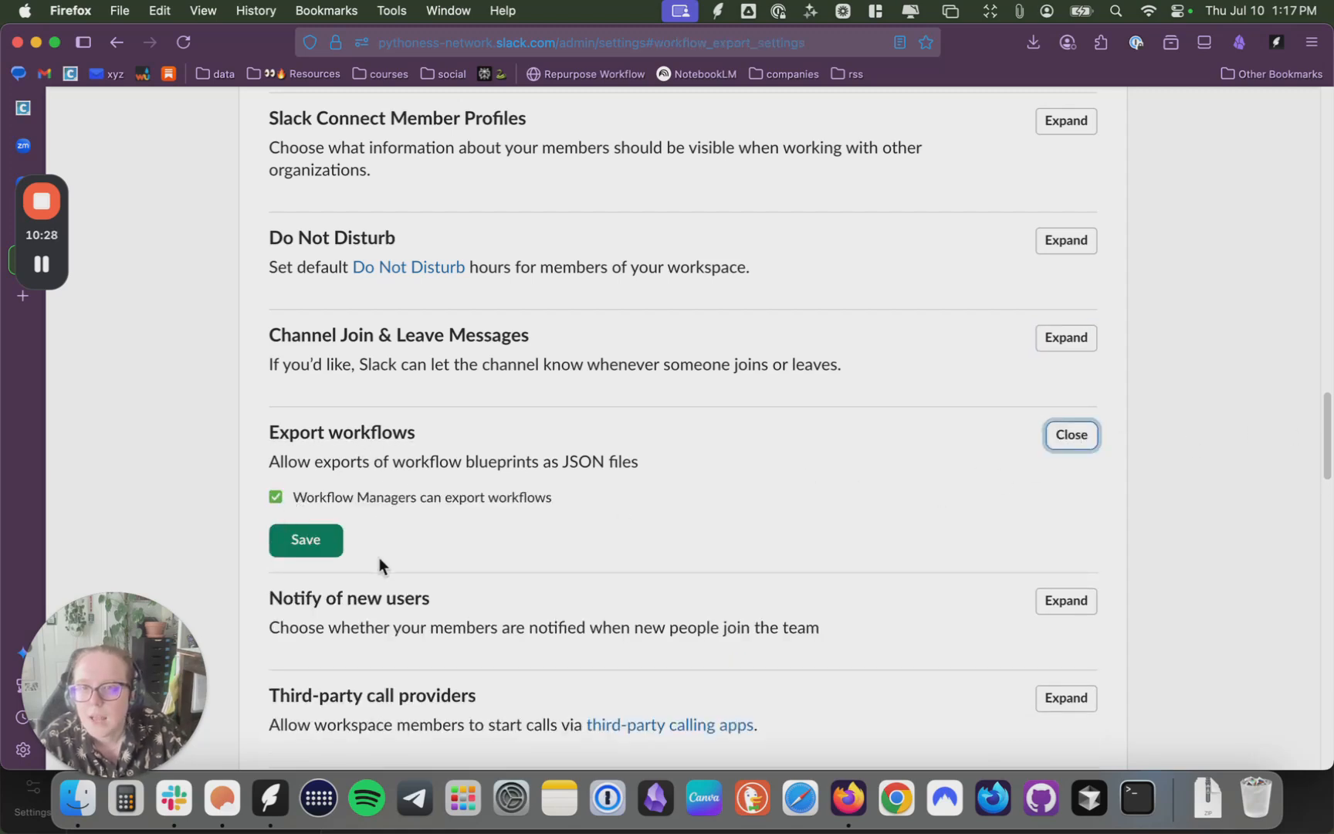
click(302, 549)
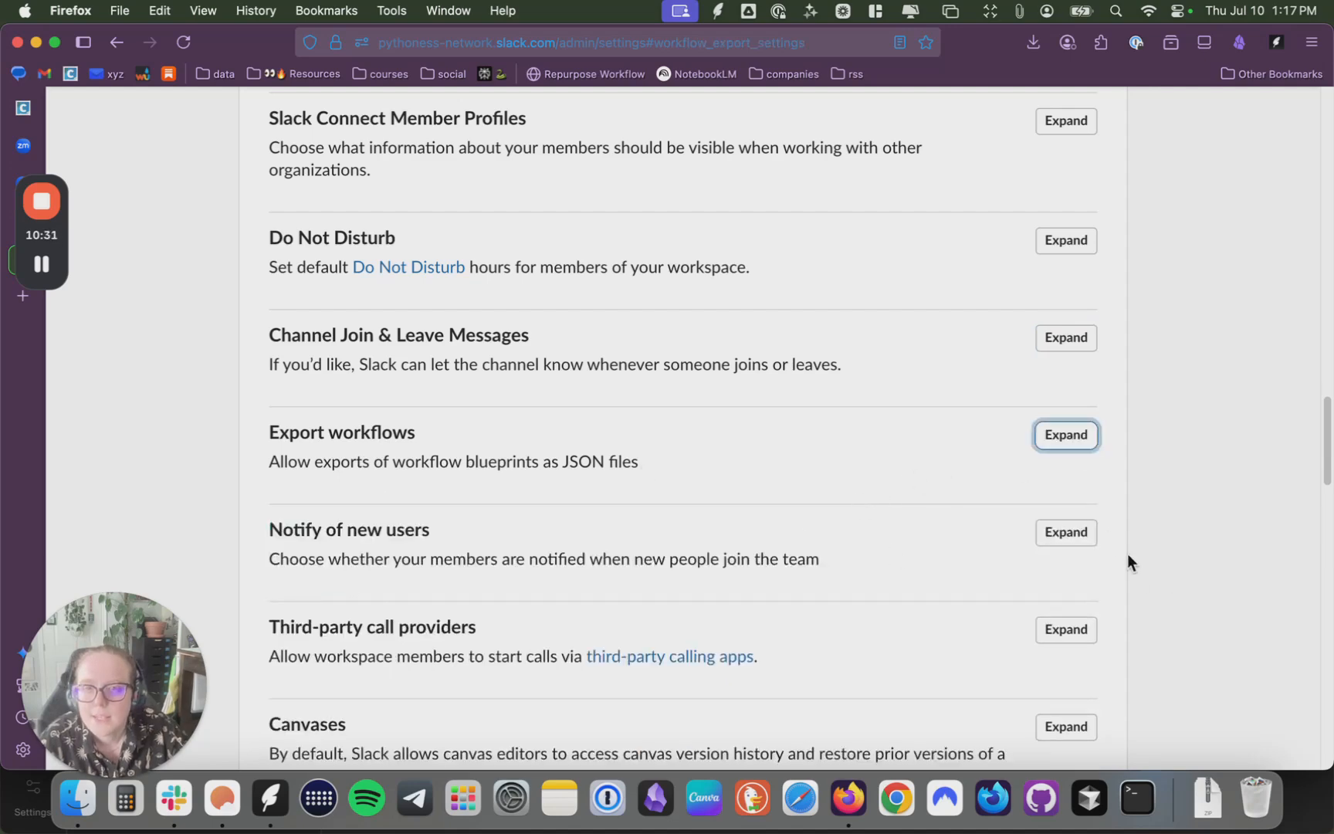
- Turn off notifying everyone when a new teammate joins, save, and collapse Notify of new users
click(1071, 532)
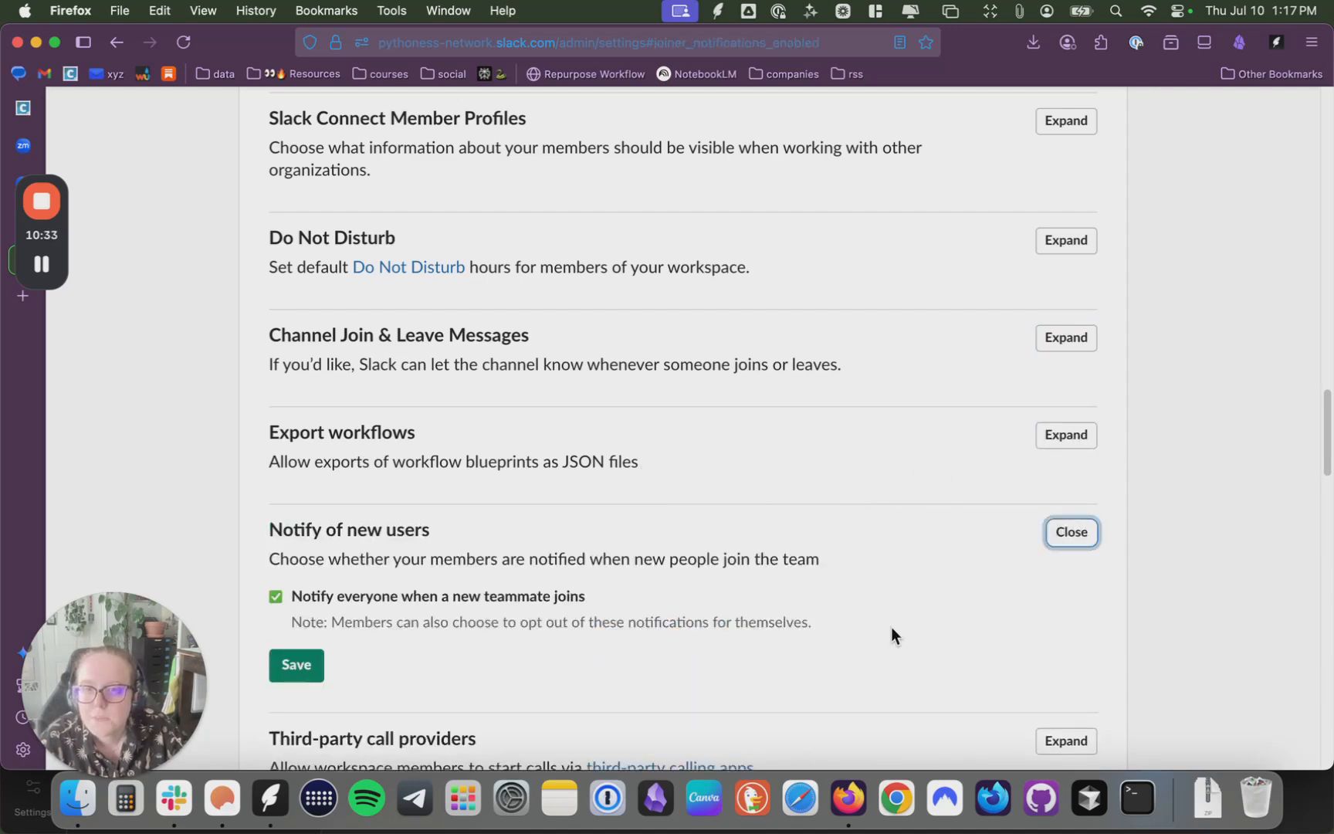
scroll(891, 632, down, 5)
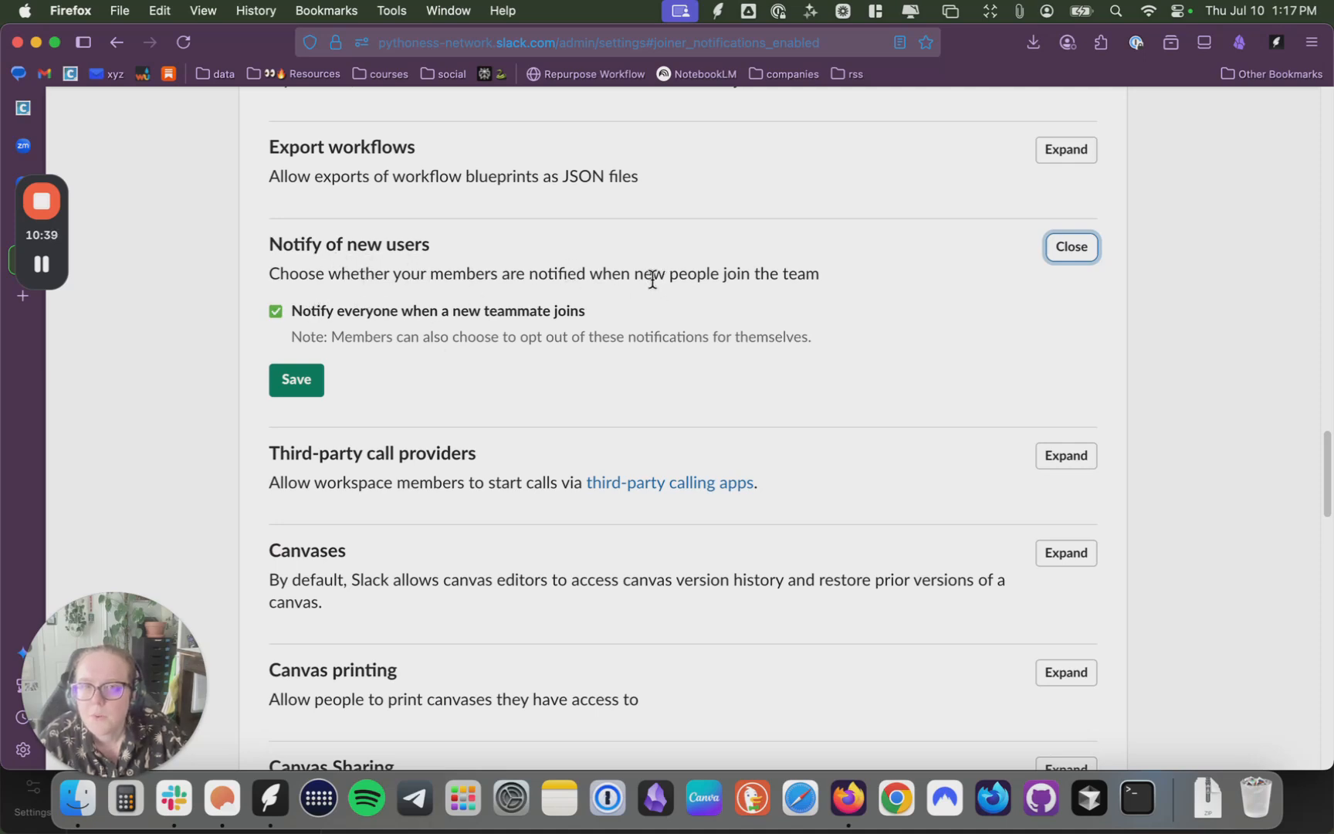
click(276, 312)
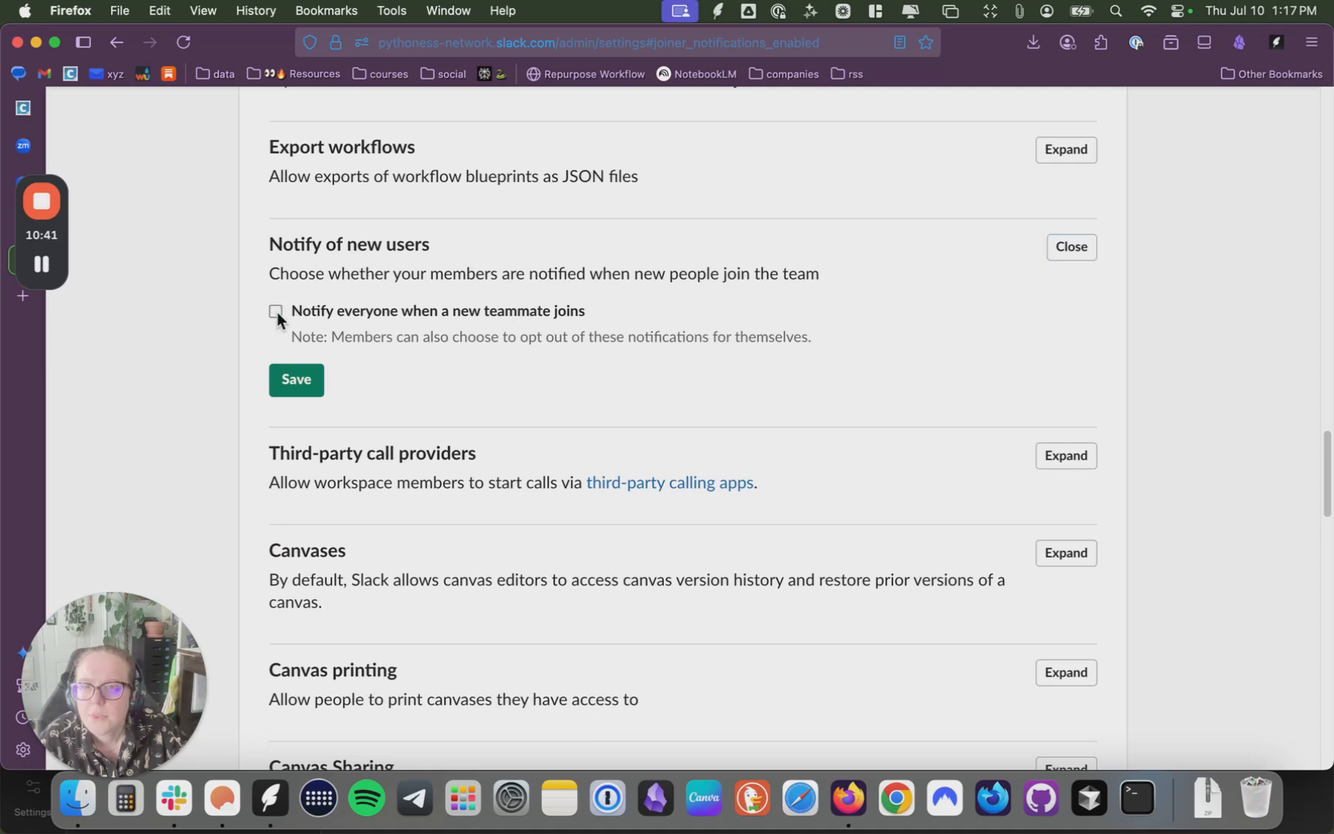
click(294, 386)
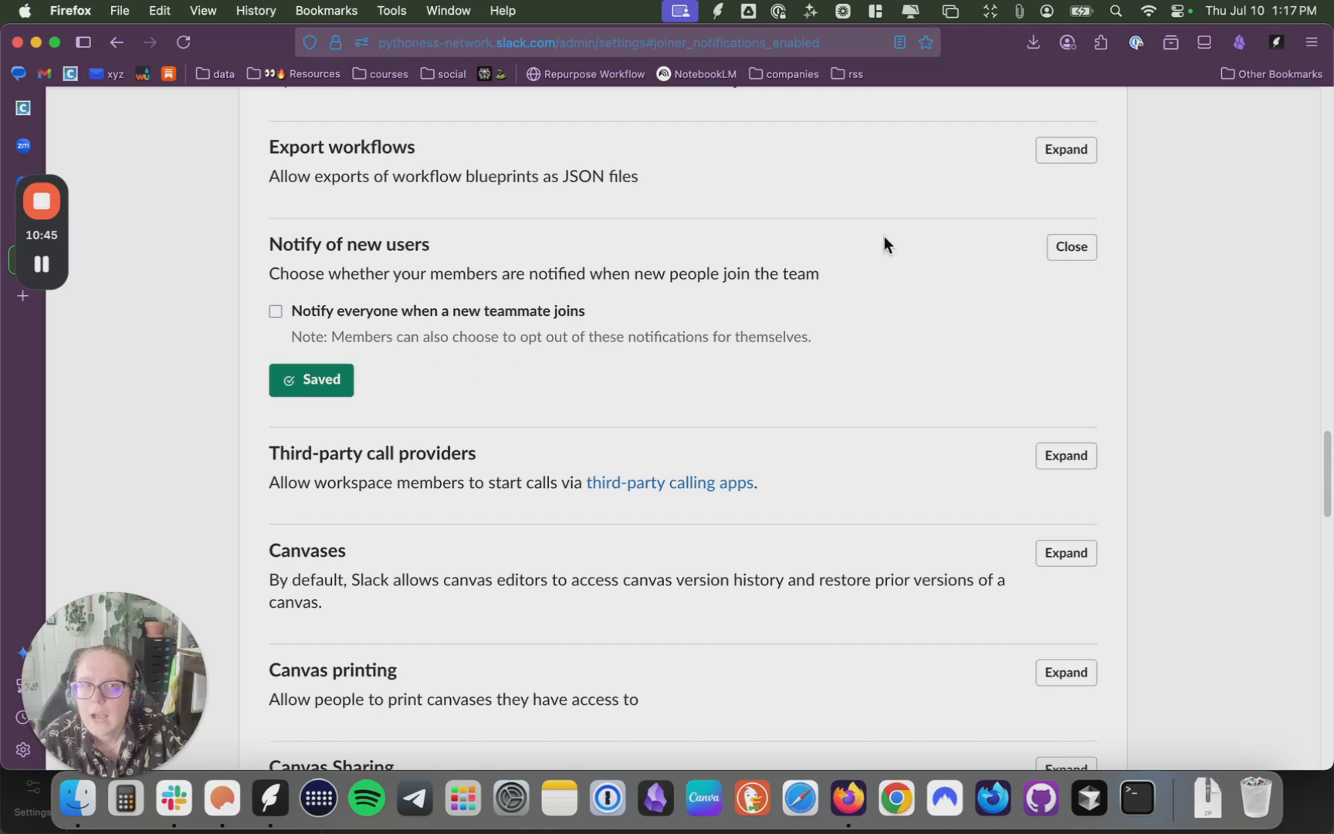
click(1073, 249)
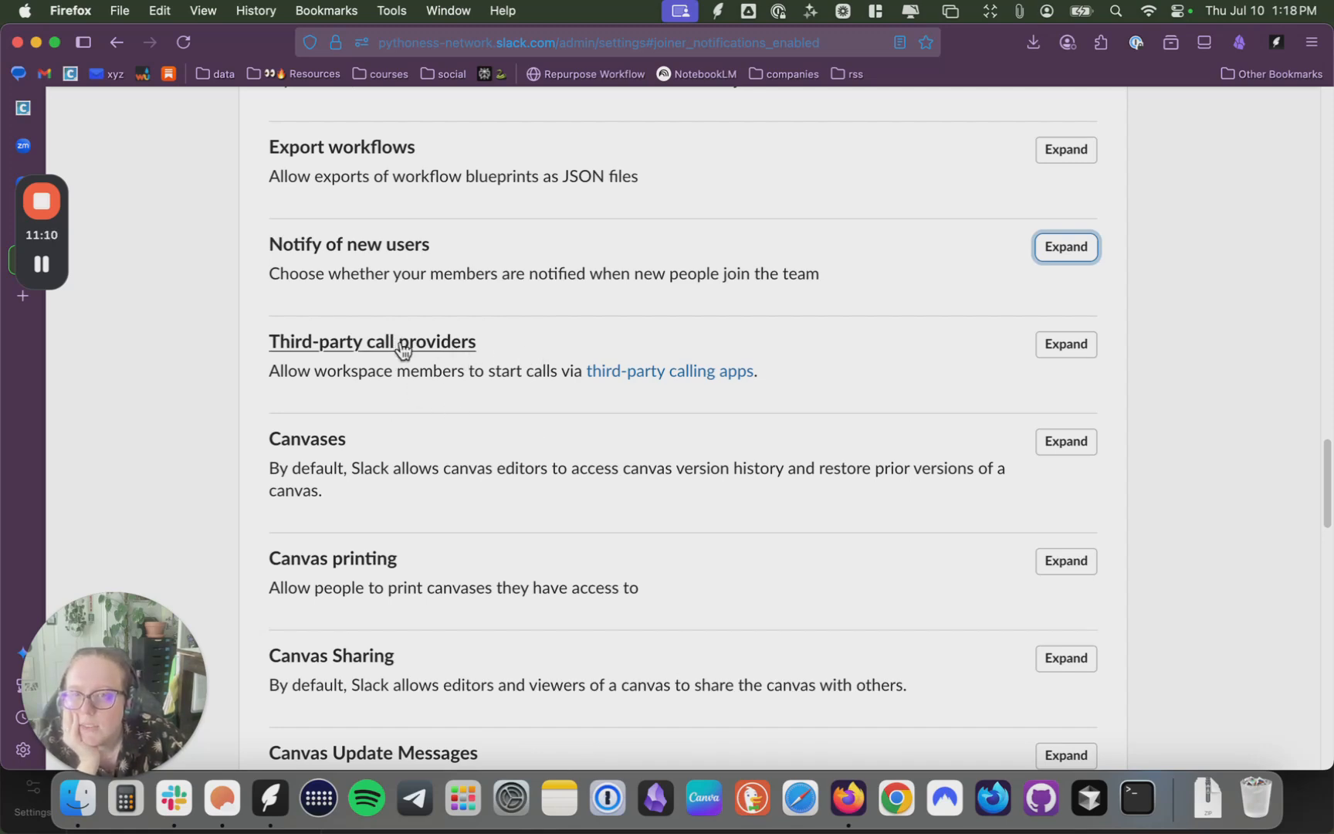
- Review the third-party call providers, Canvases and Canvas printing settings, collapsing each section without changes
click(1069, 349)
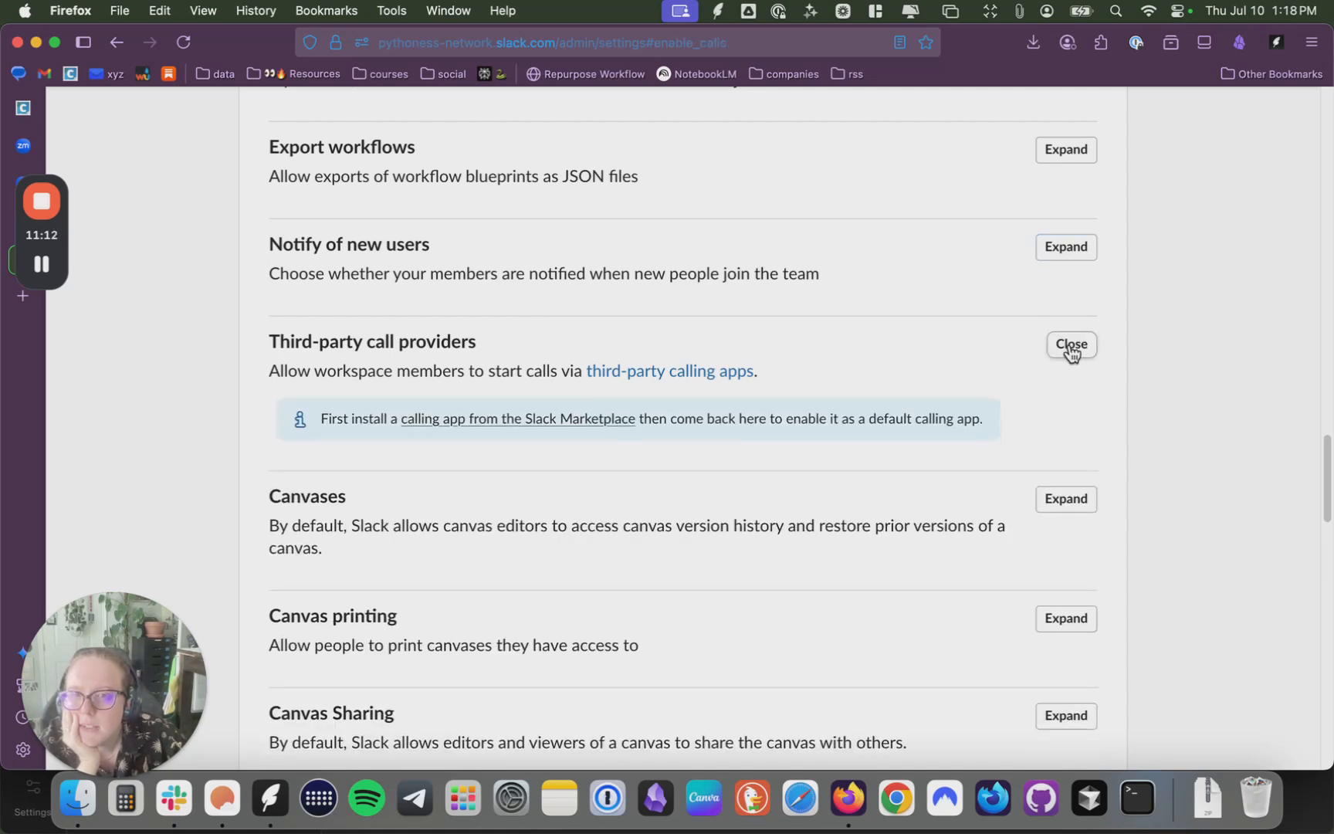
click(1070, 346)
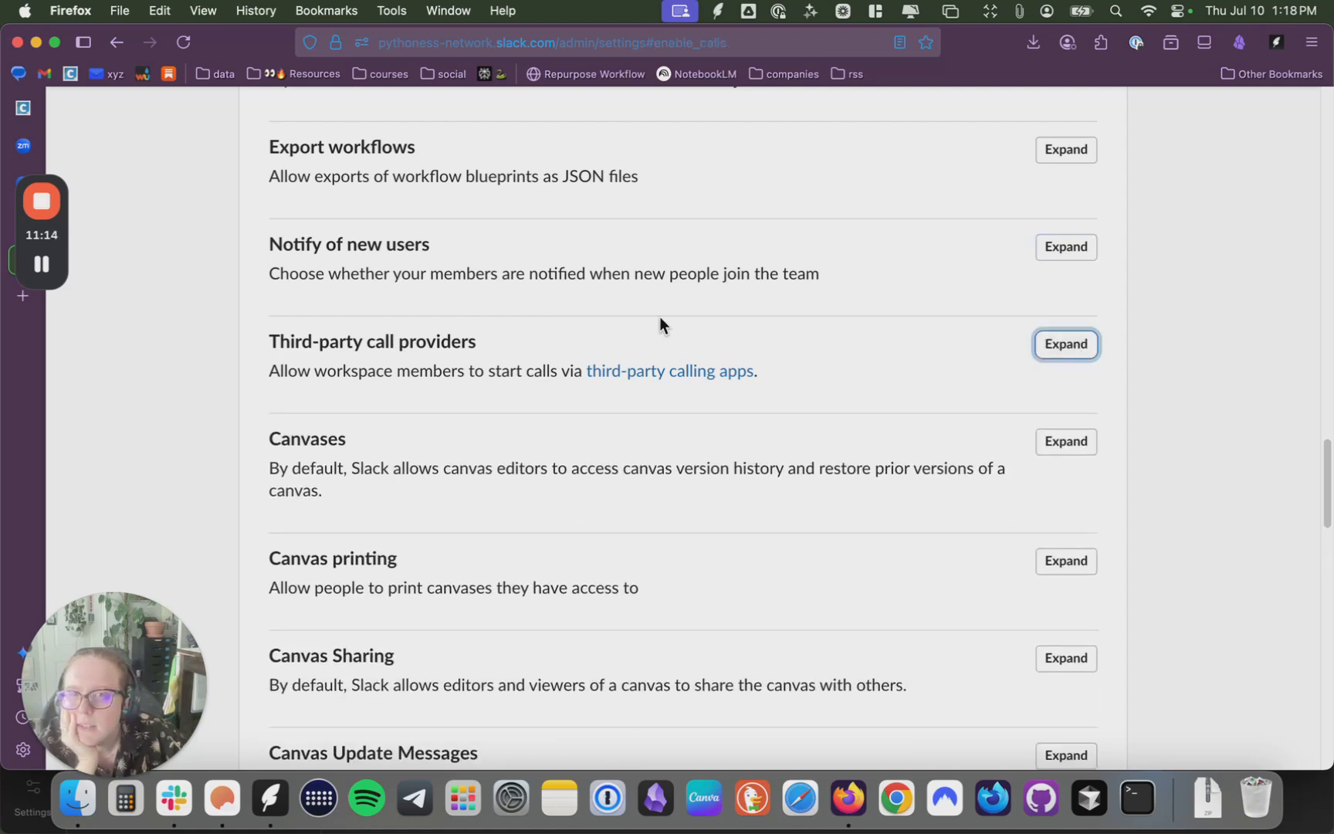
click(1072, 445)
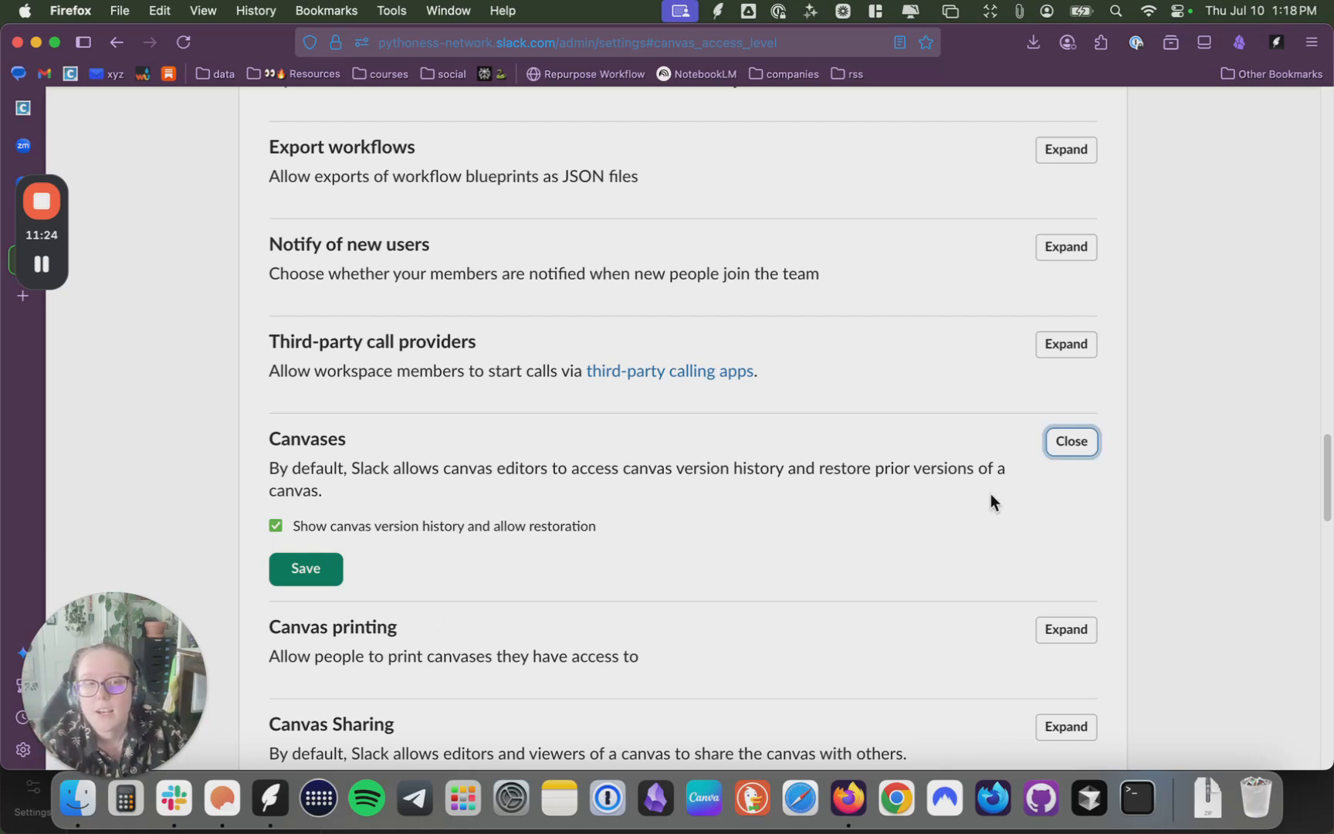
click(1048, 453)
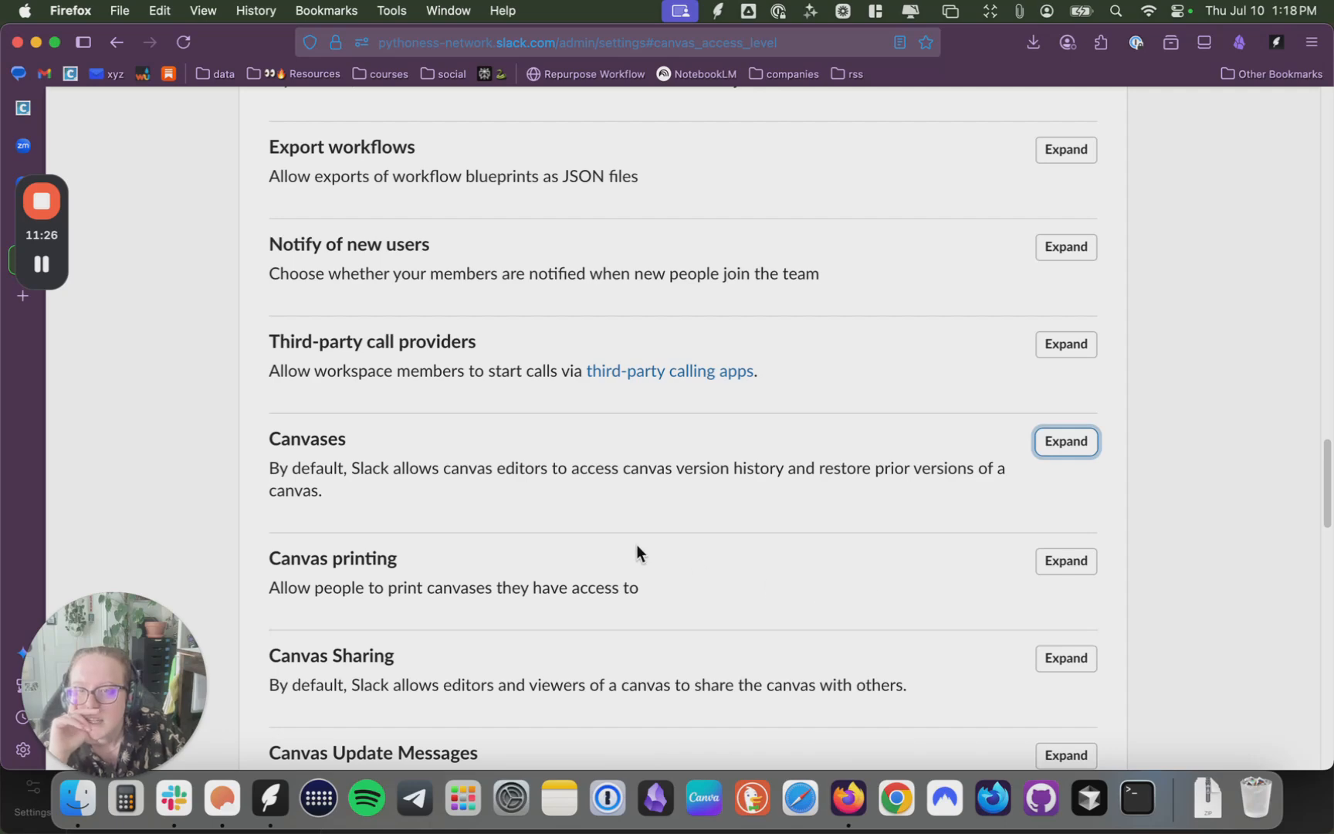
click(1066, 559)
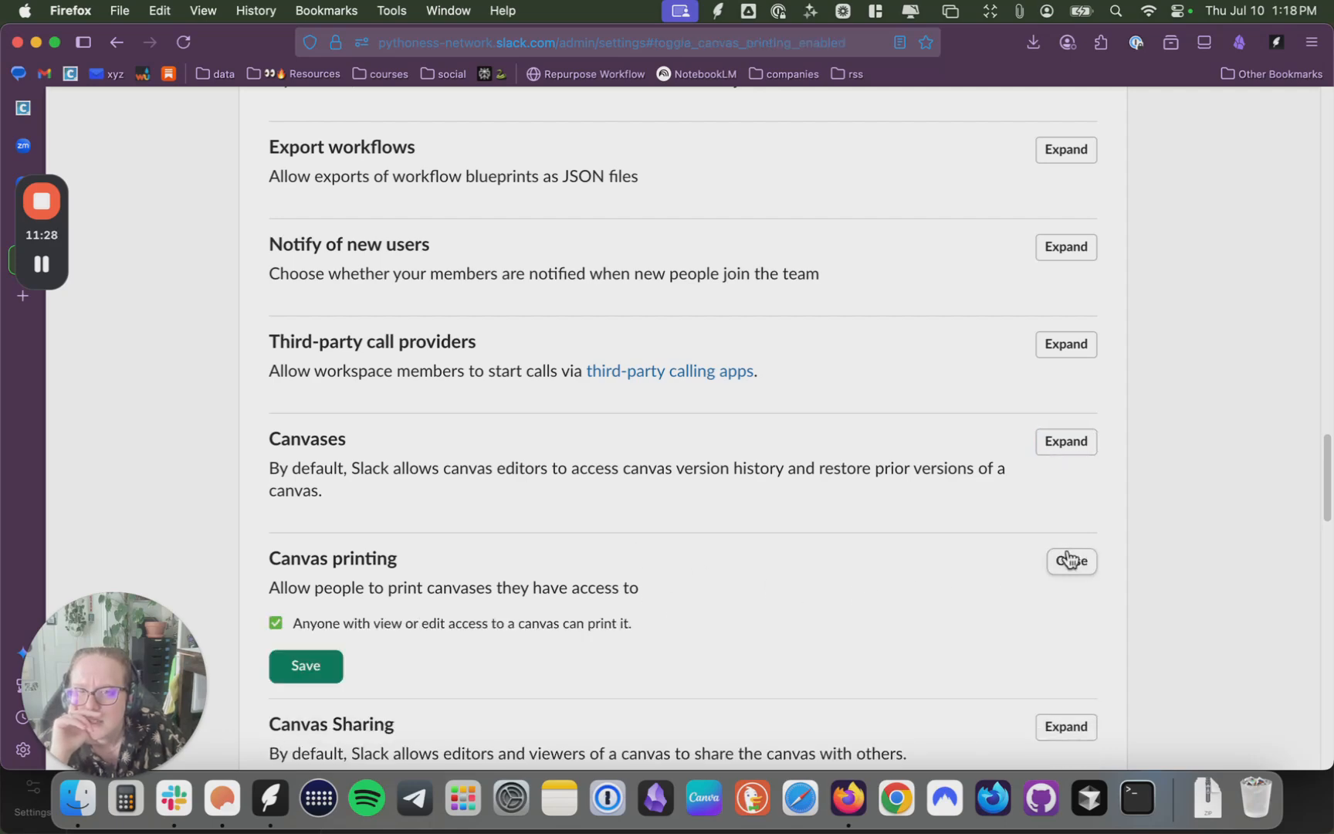
click(1070, 559)
scroll(1062, 608, down, 3)
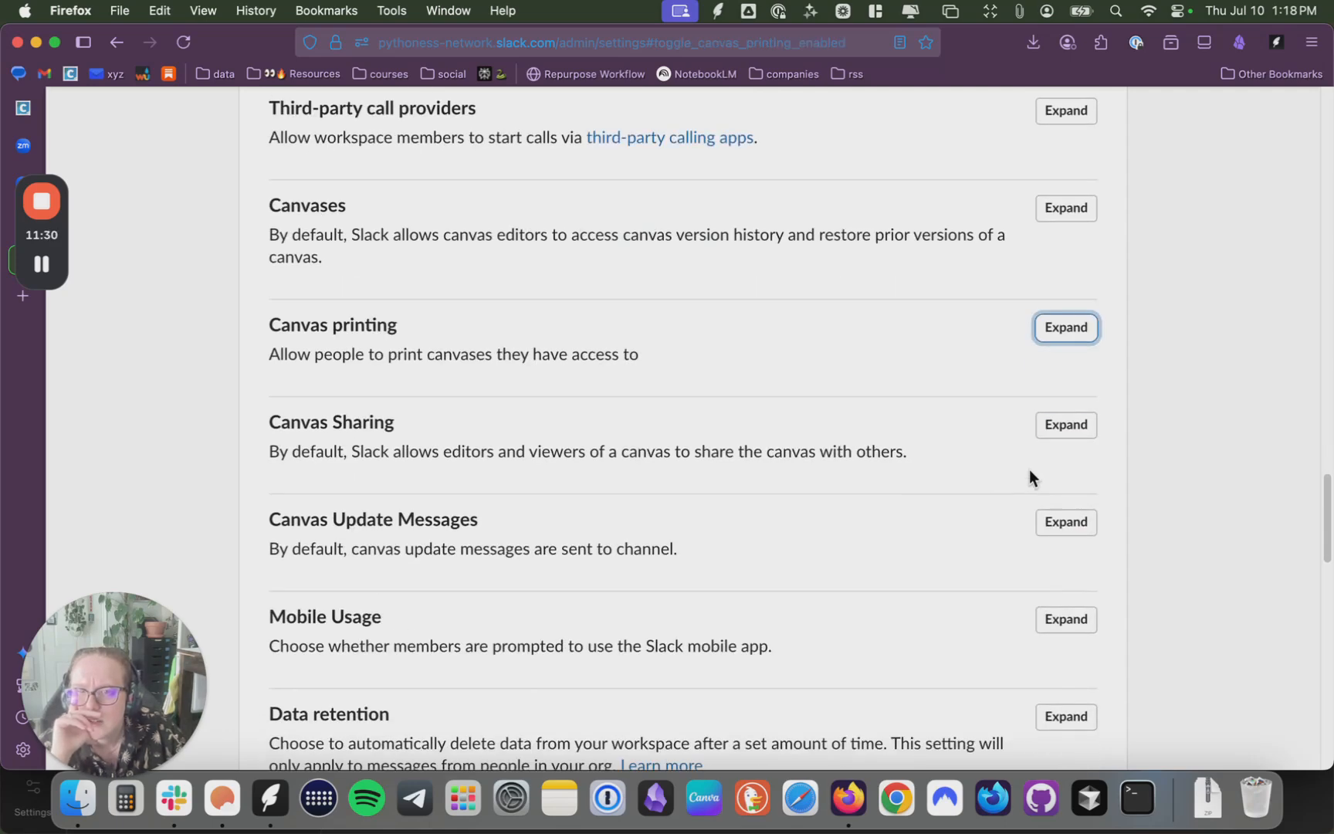
- Review the Canvas Sharing and Canvas Update Messages settings, collapsing each section without changes
click(1062, 424)
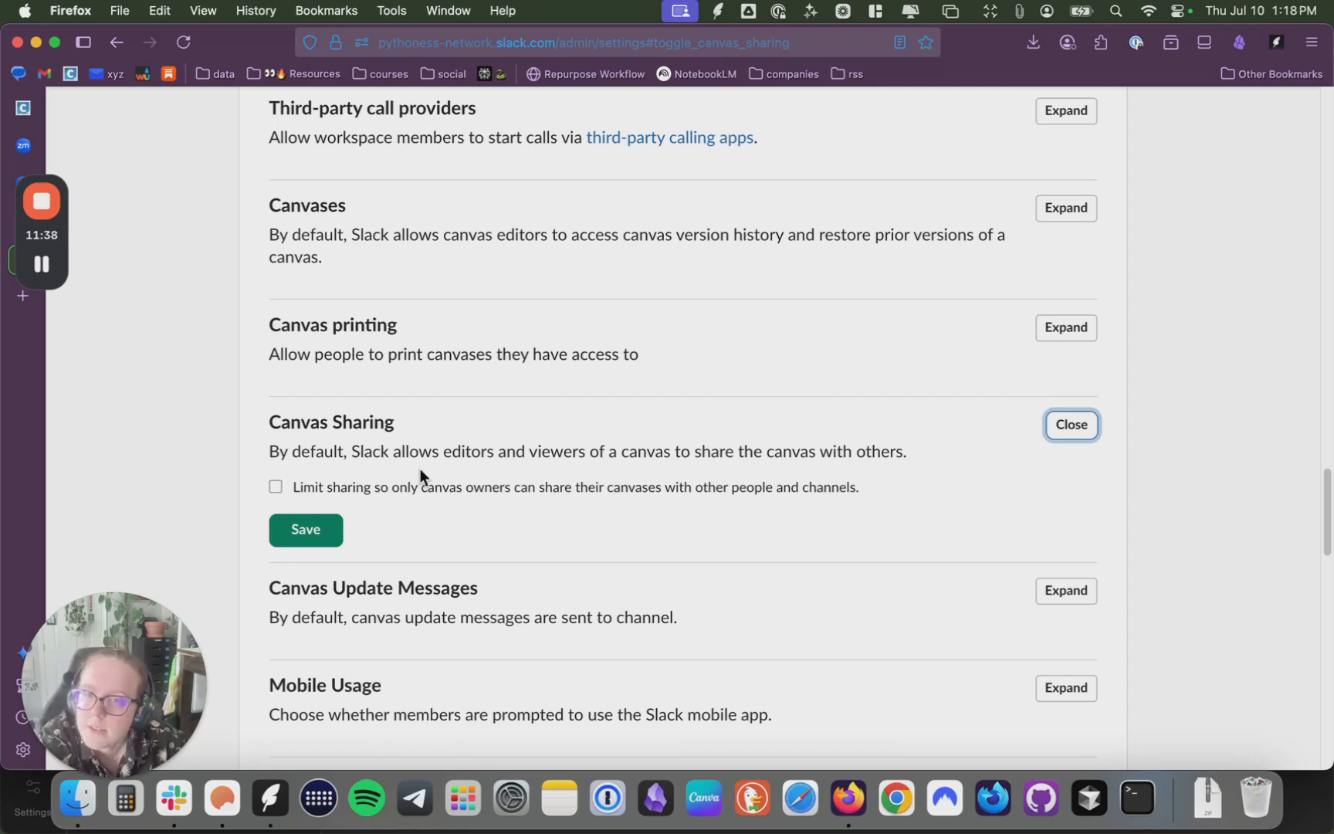
scroll(614, 511, down, 3)
scroll(615, 511, down, 10)
scroll(614, 511, up, 7)
scroll(614, 511, up, 7)
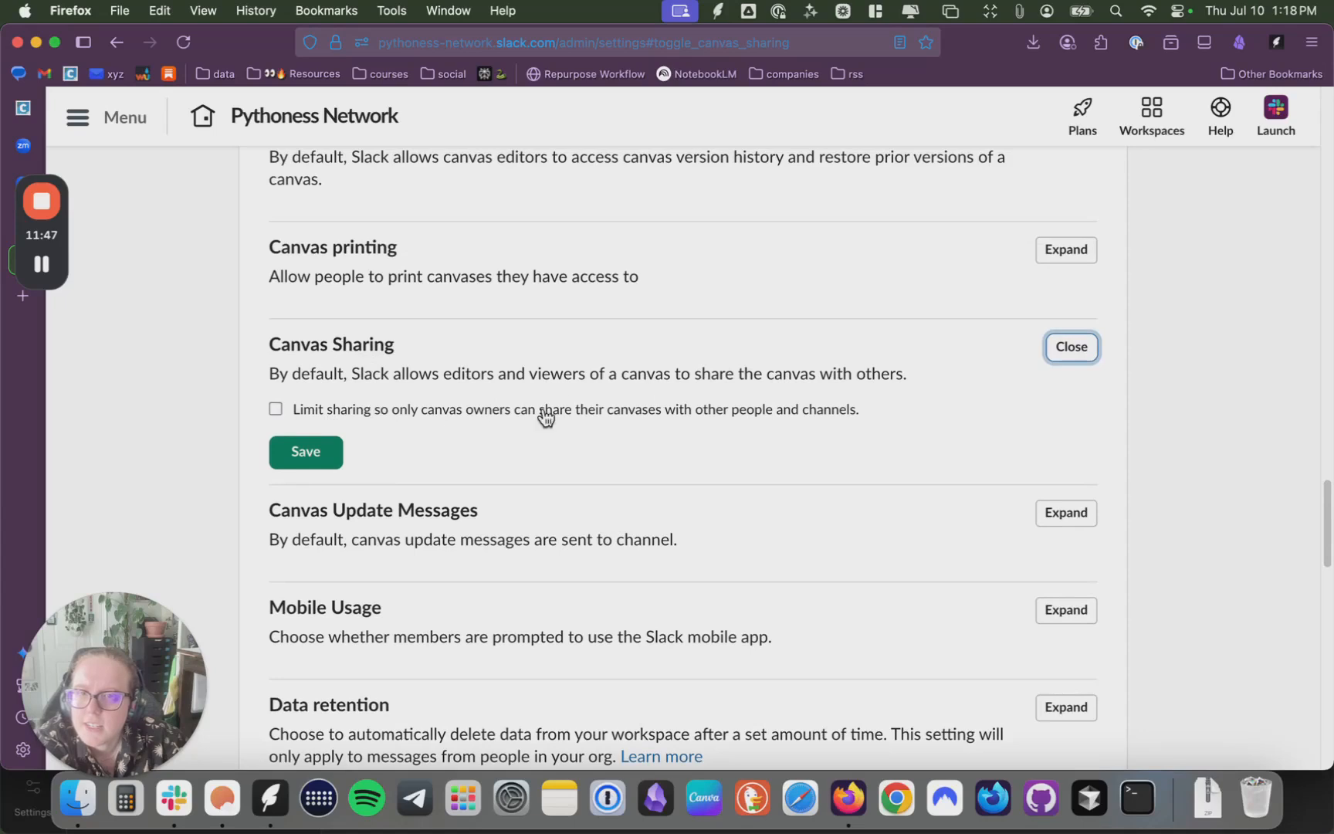
click(1073, 349)
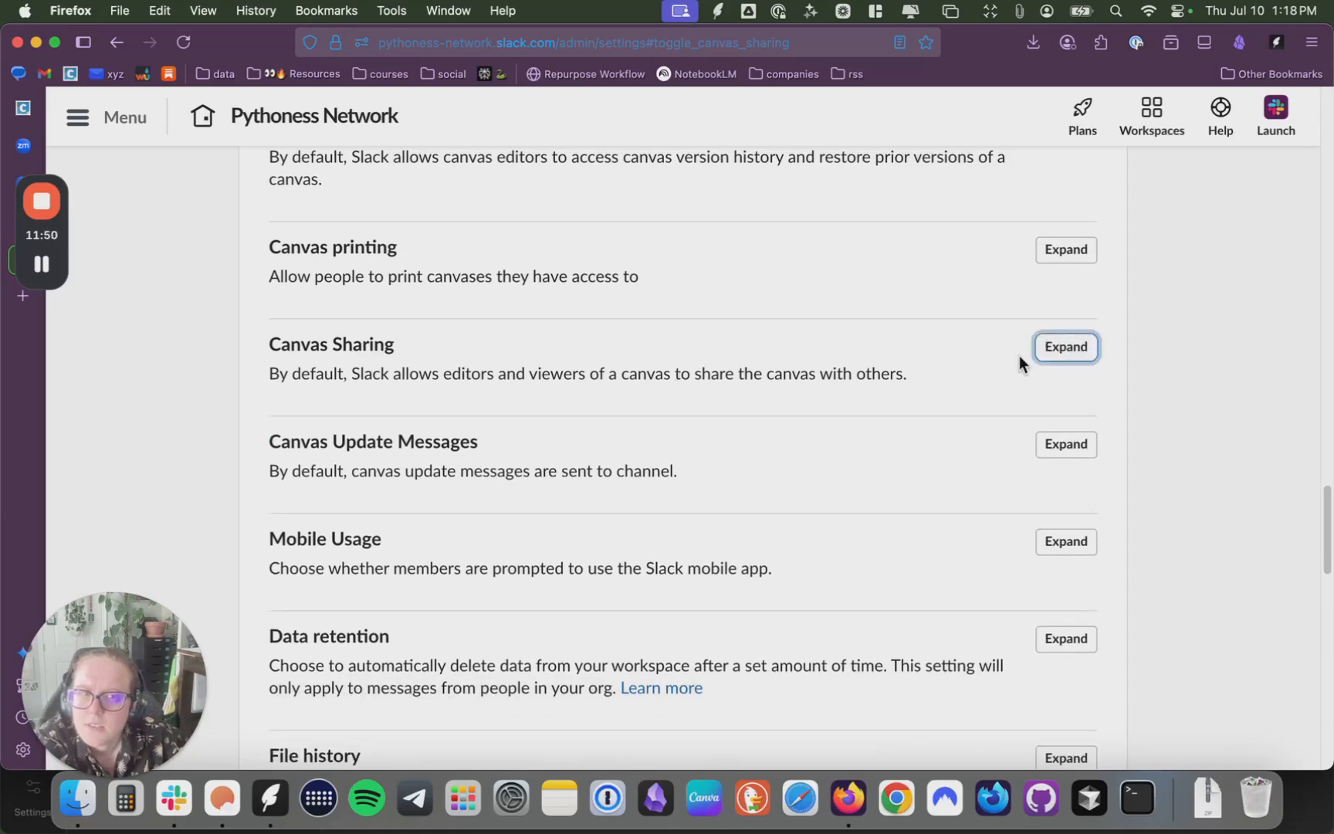
click(1081, 452)
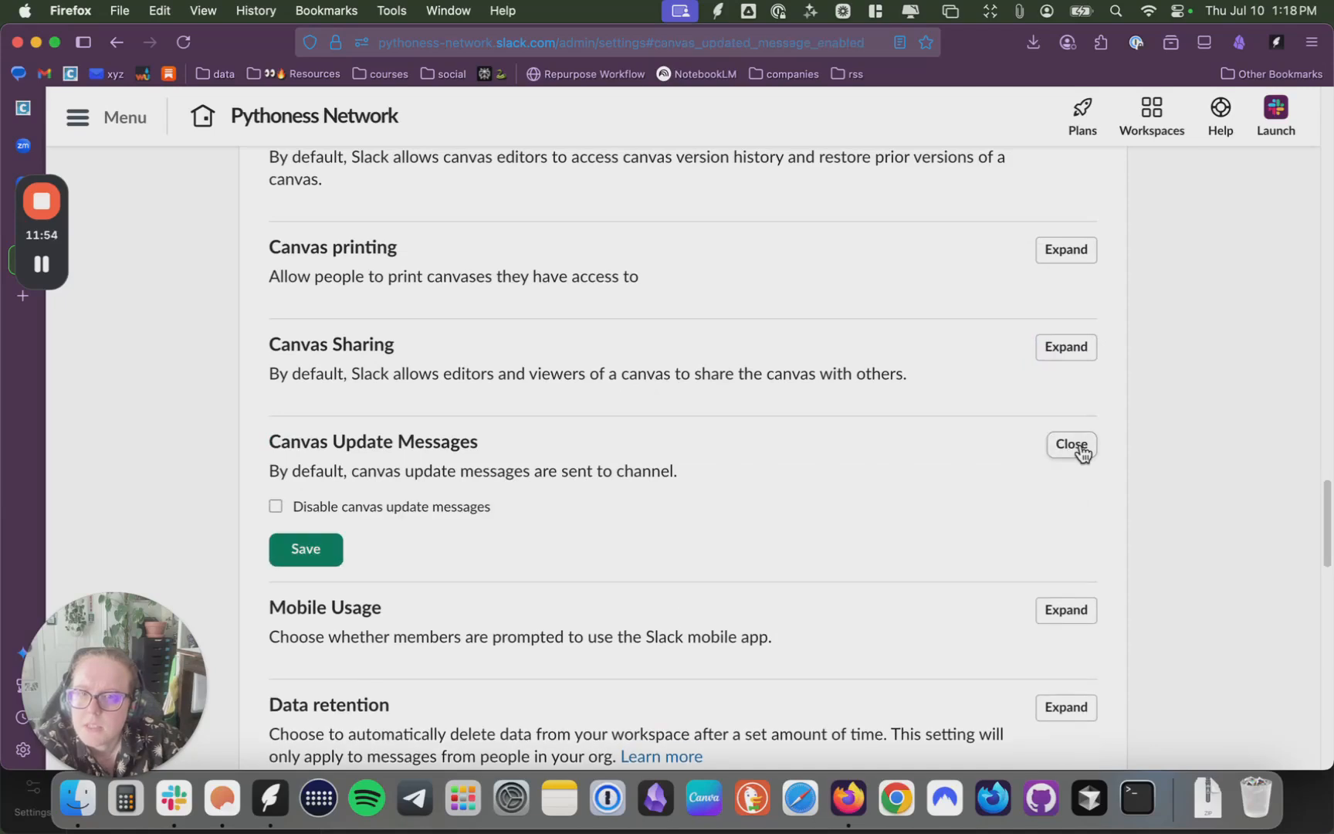
click(1080, 452)
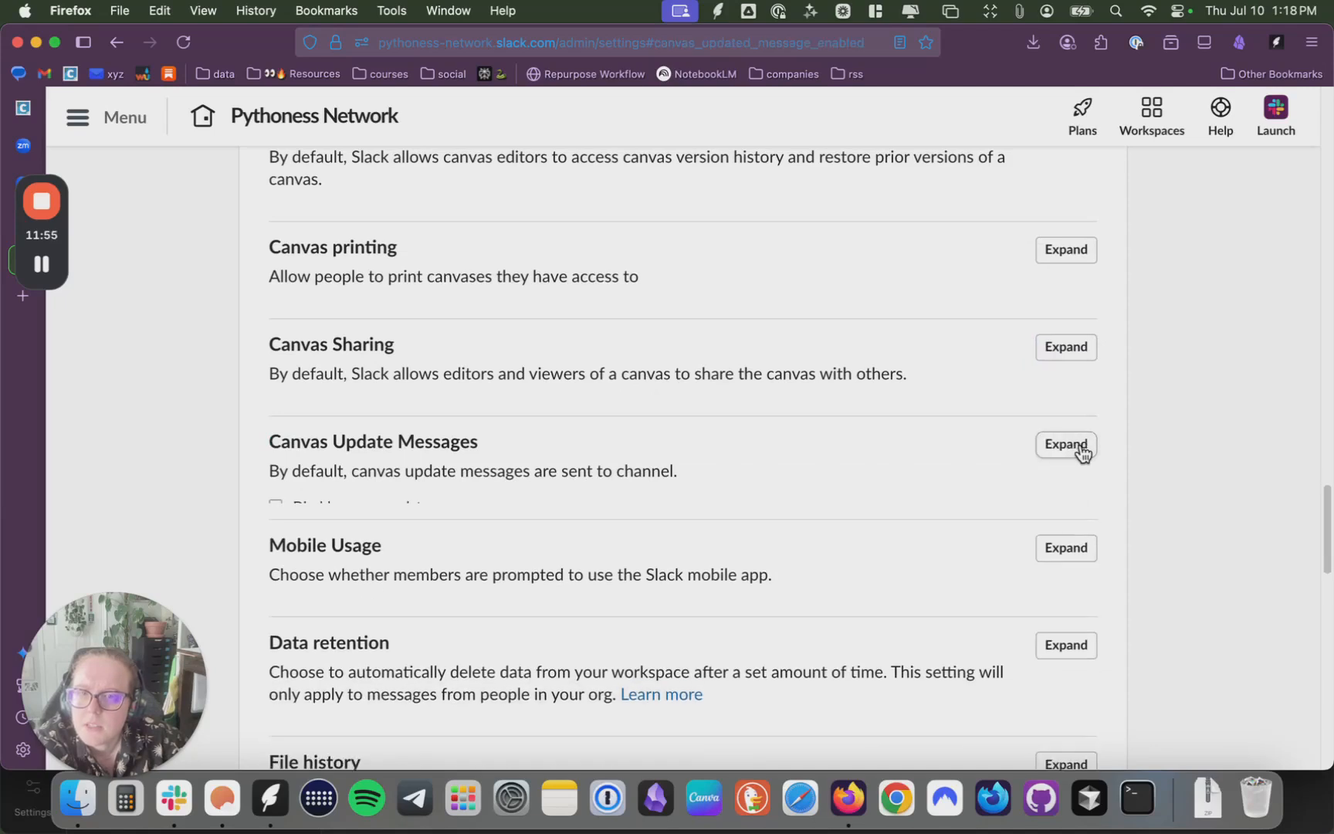
- Save Mobile Usage with members prompted to get the Slack mobile app
click(1069, 547)
scroll(1068, 547, down, 5)
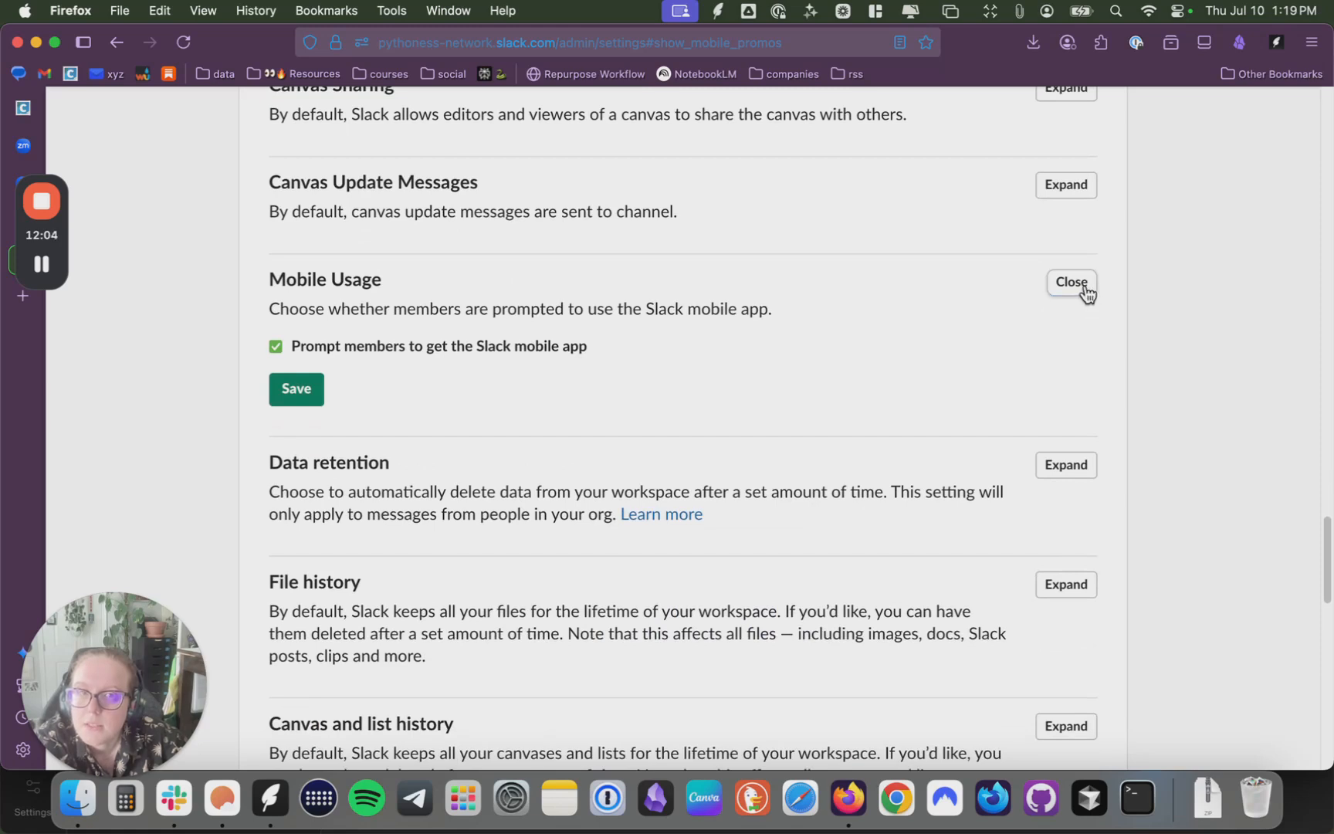
click(311, 390)
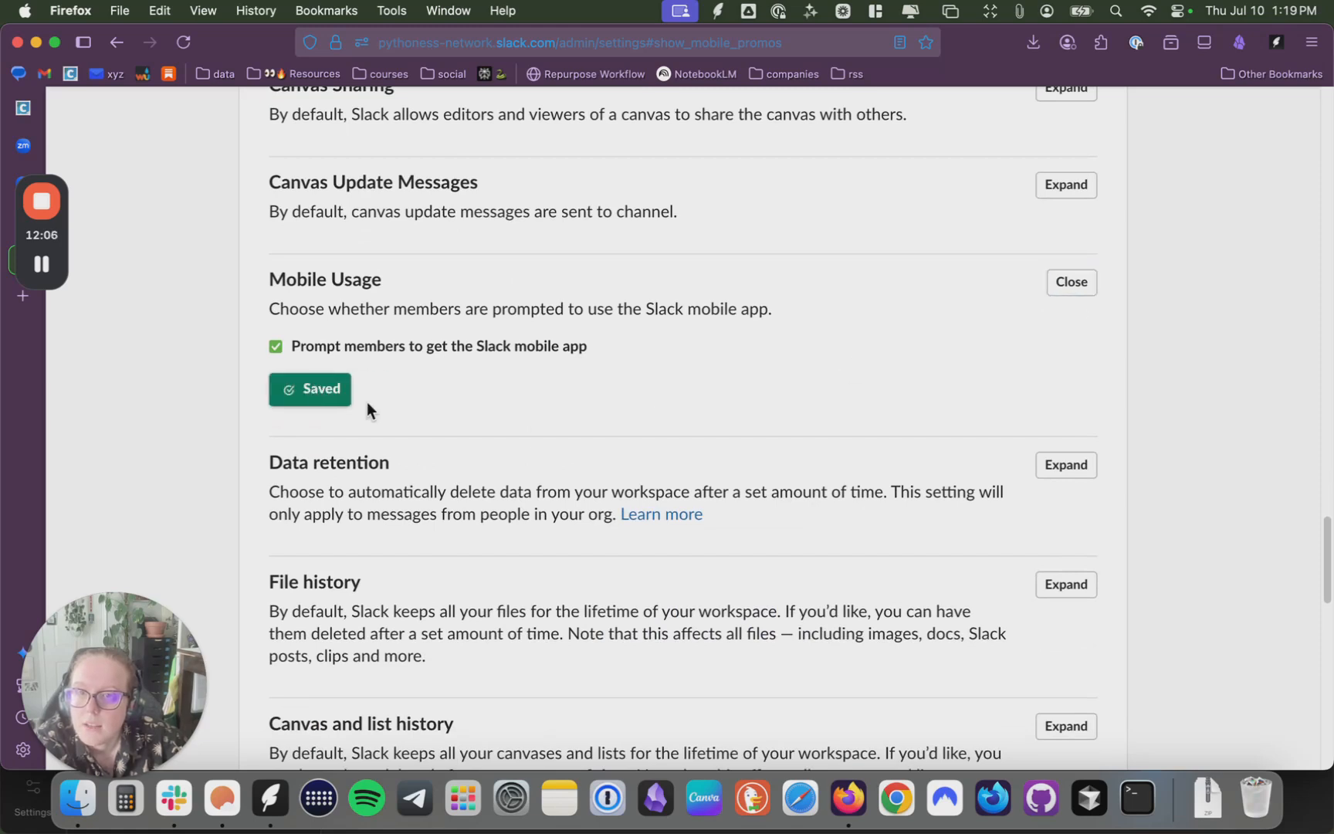
- Review the Data retention options for public channels, private channels and direct messages, and collapse the section without changes
click(1094, 467)
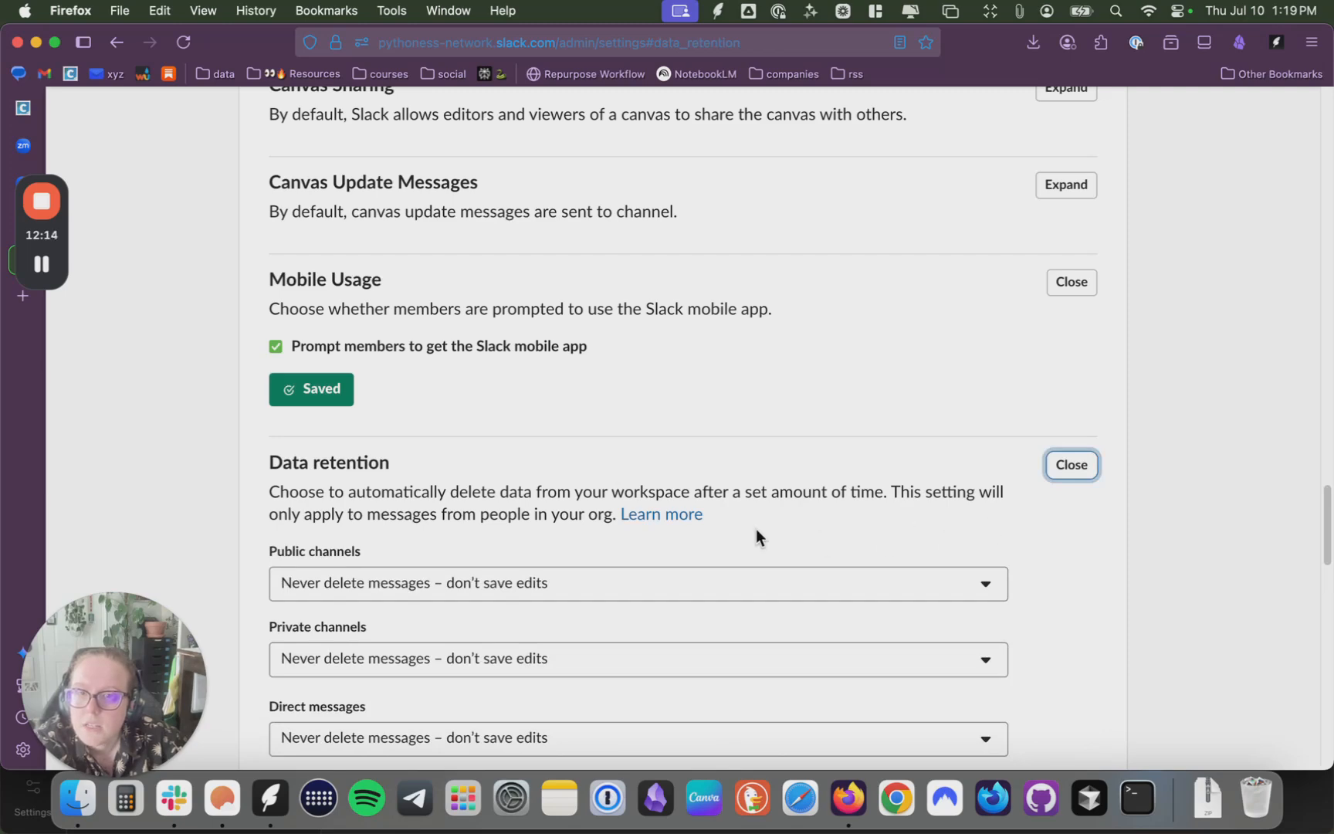
scroll(756, 532, down, 5)
scroll(525, 464, up, 2)
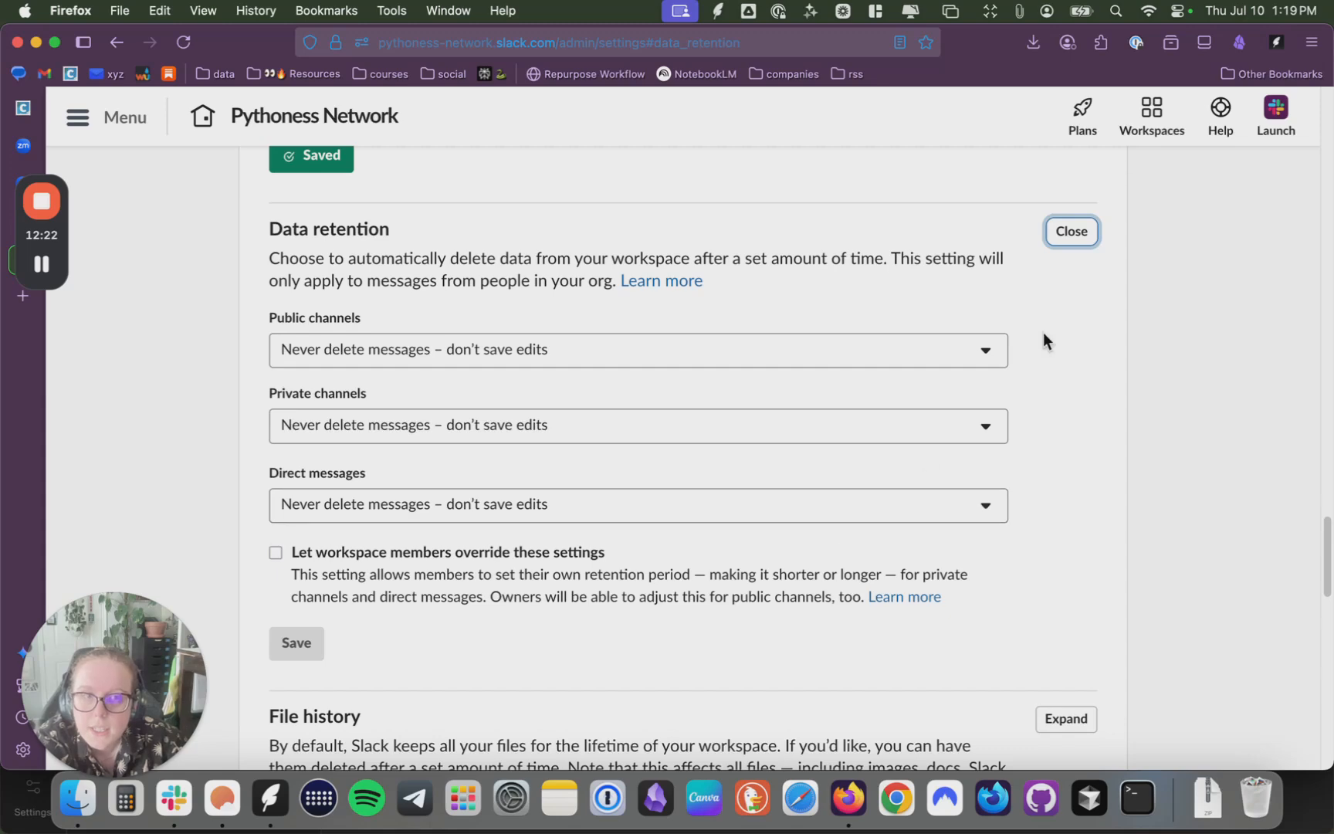
click(1069, 231)
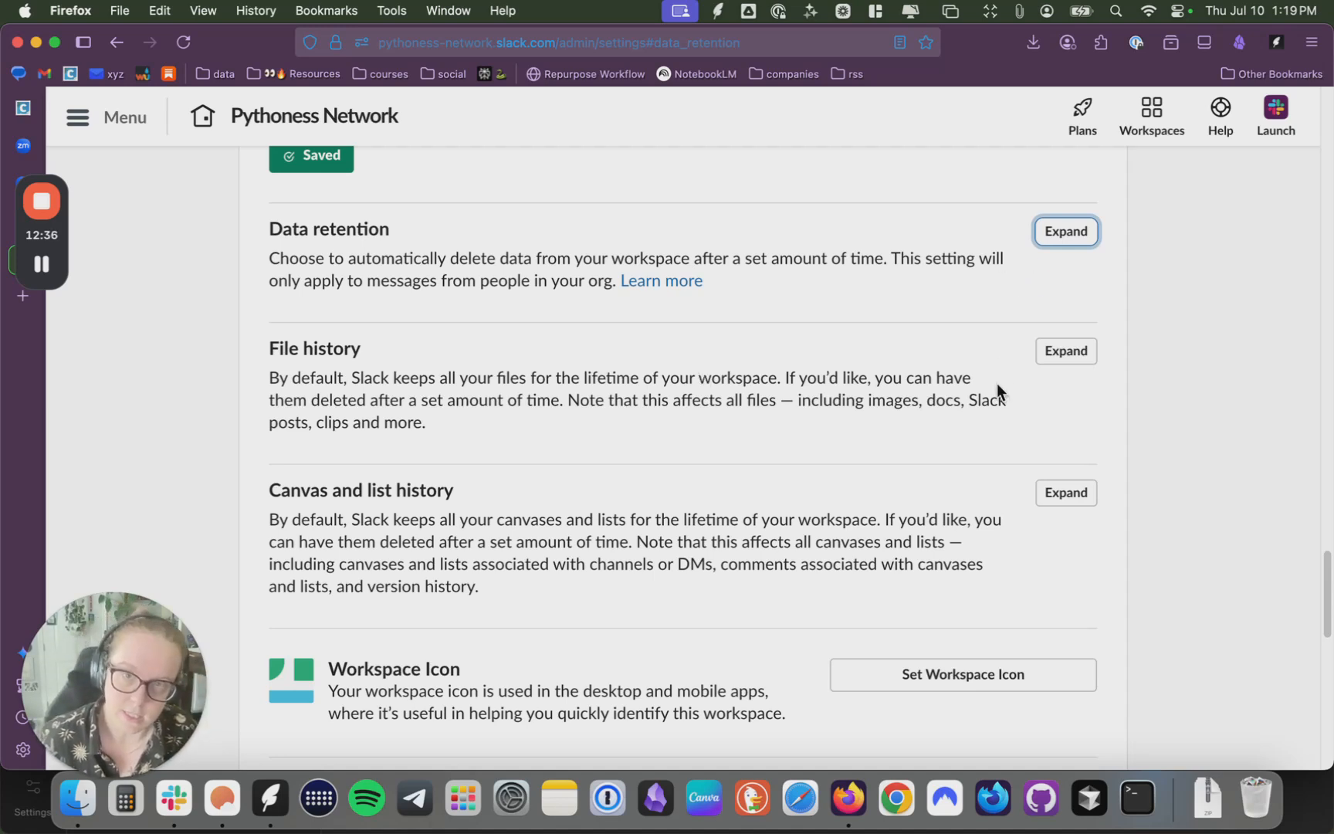
click(1056, 231)
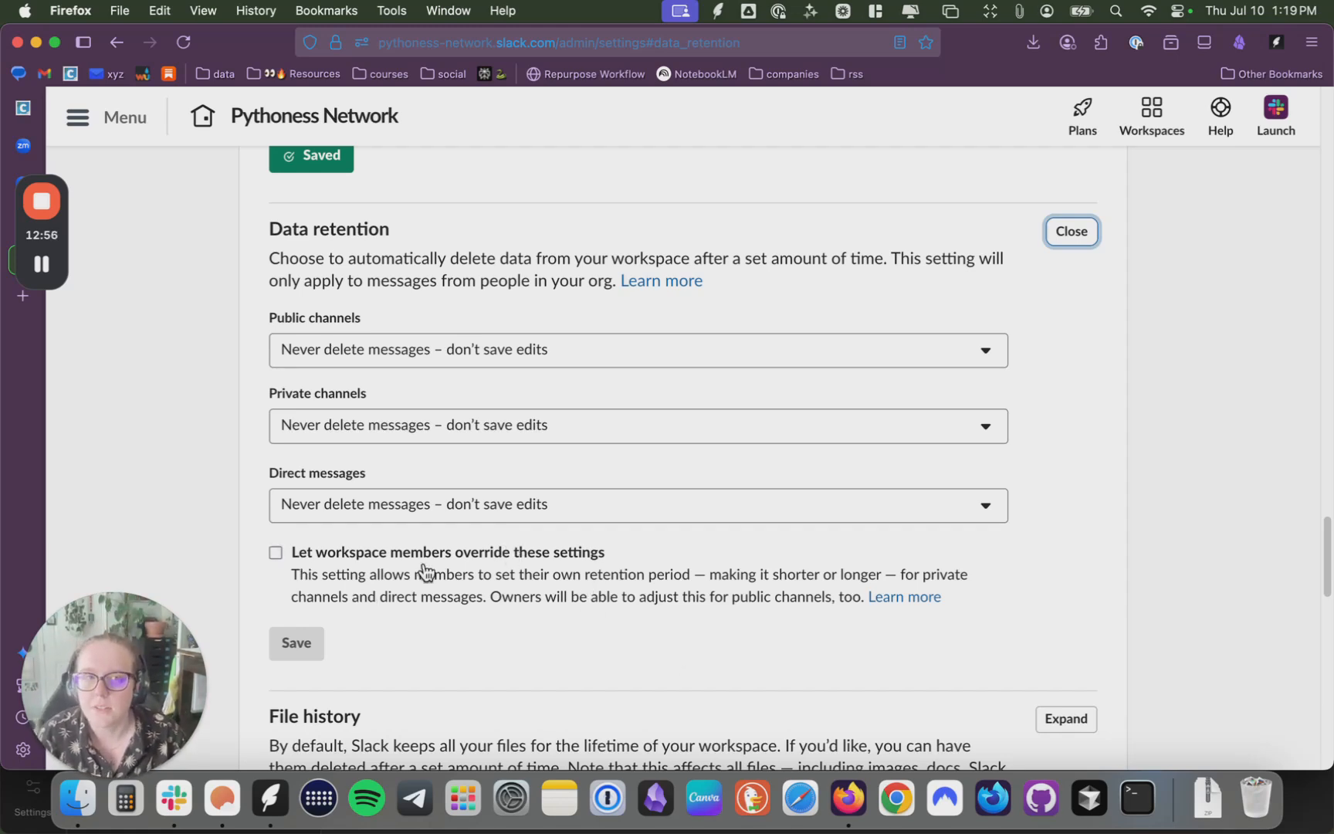
click(1072, 233)
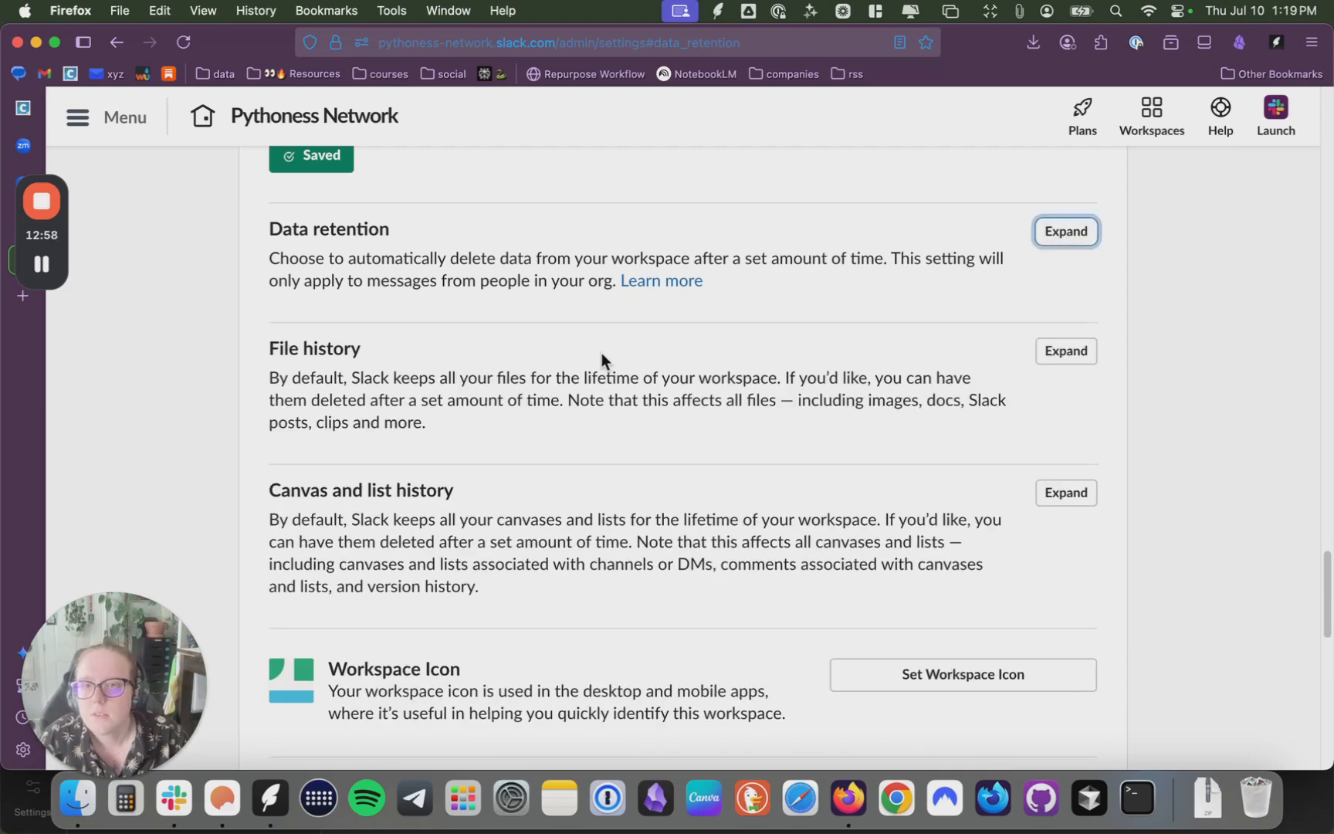
- Save File history with file retention set to Keep all files, and collapse the section
click(1064, 356)
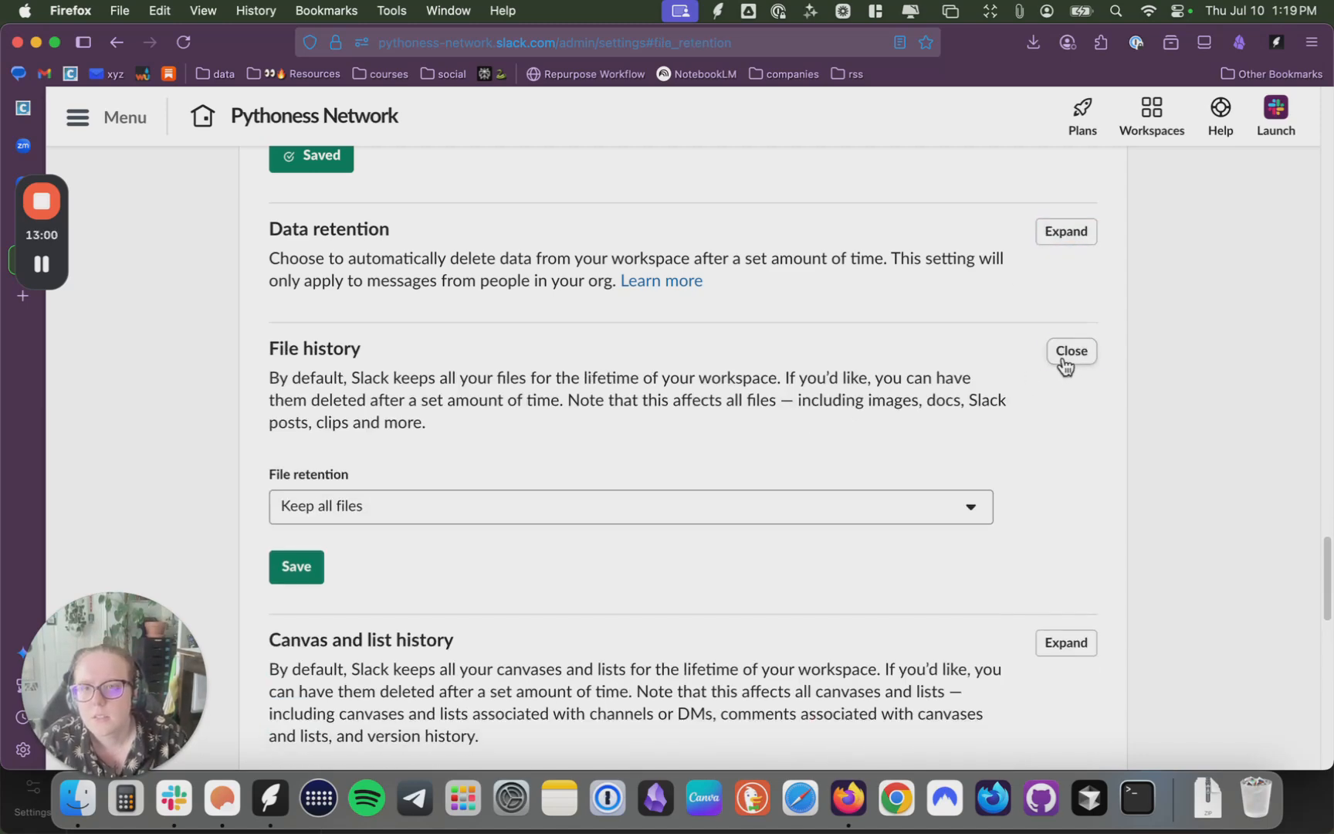
click(316, 570)
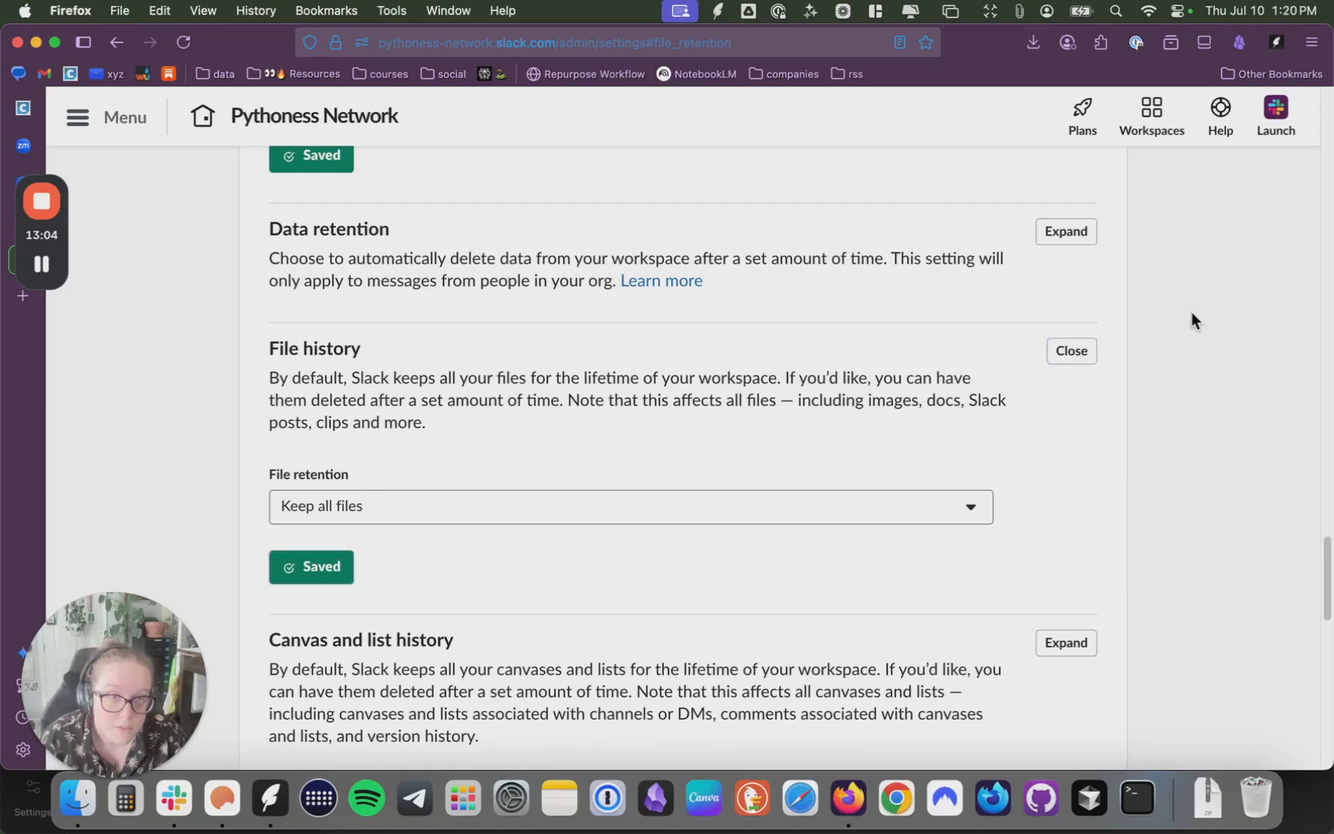
click(1073, 354)
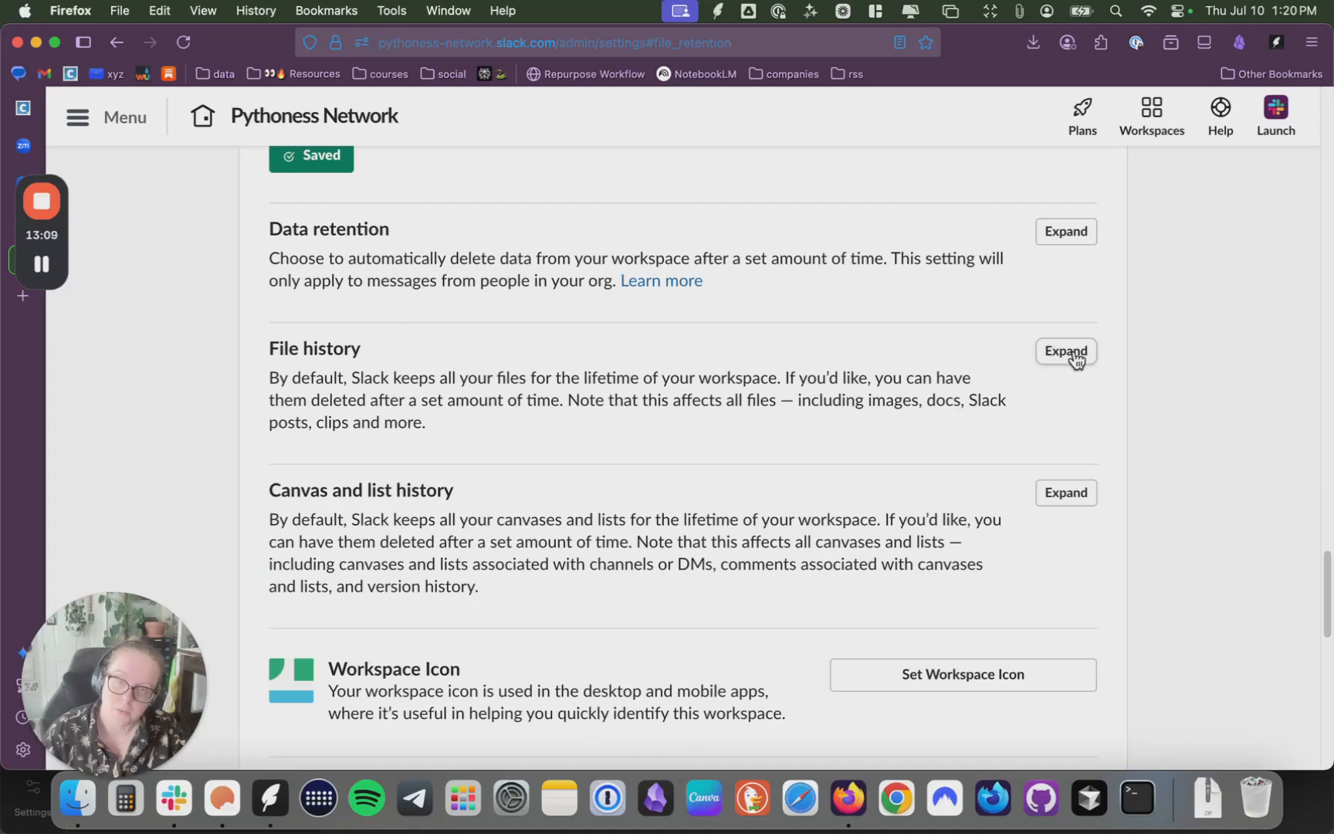
click(1073, 353)
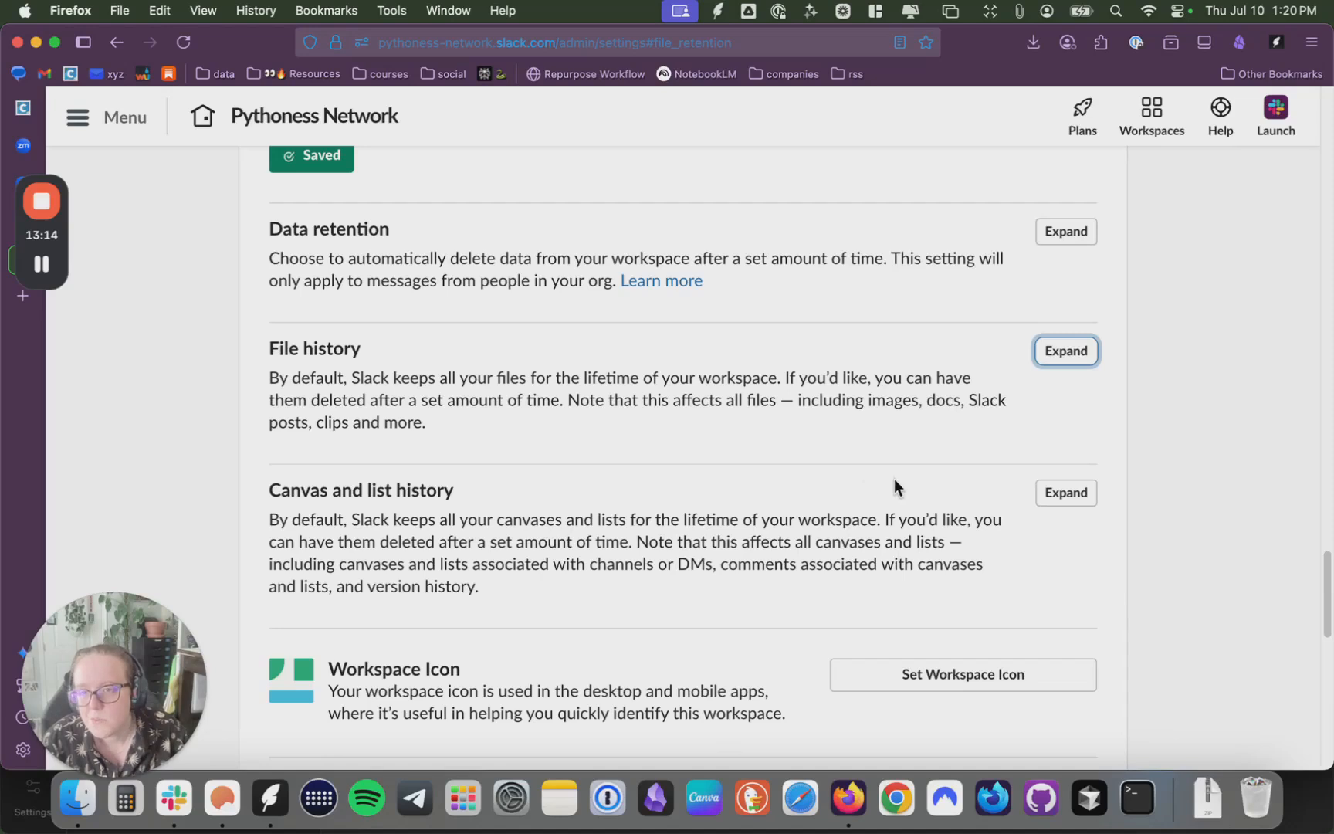
- Save Canvas and list history with retention set to Keep all canvases and lists
click(1066, 492)
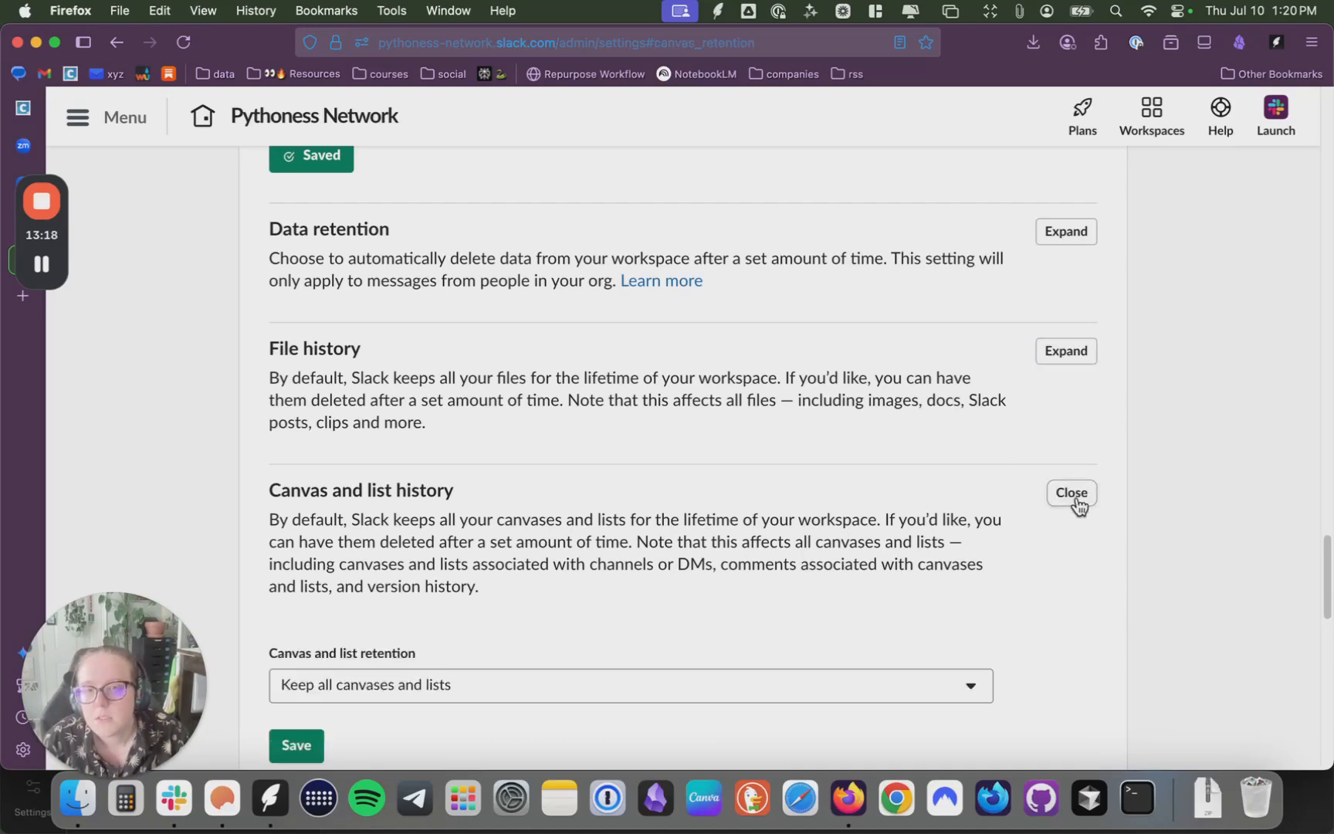
scroll(782, 648, down, 3)
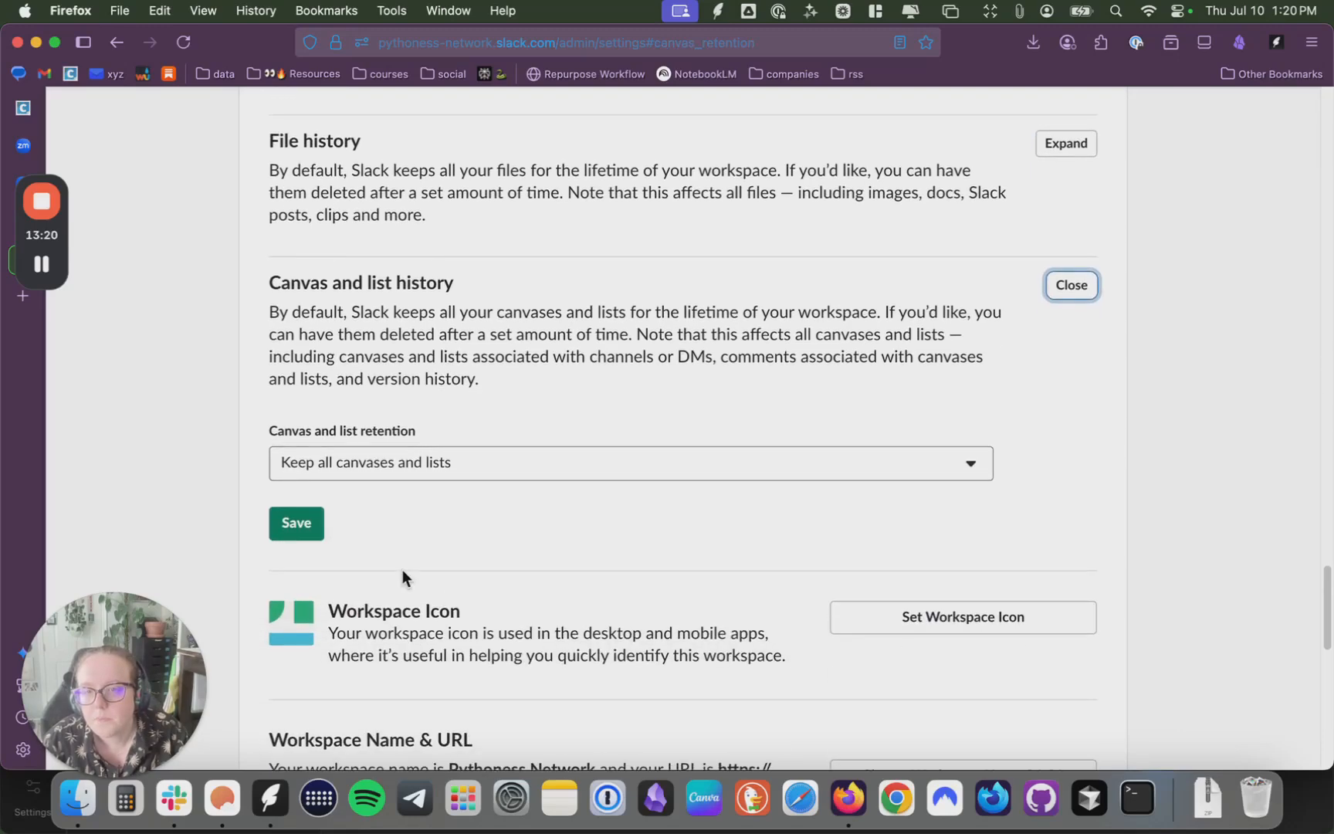
click(312, 525)
scroll(679, 521, down, 4)
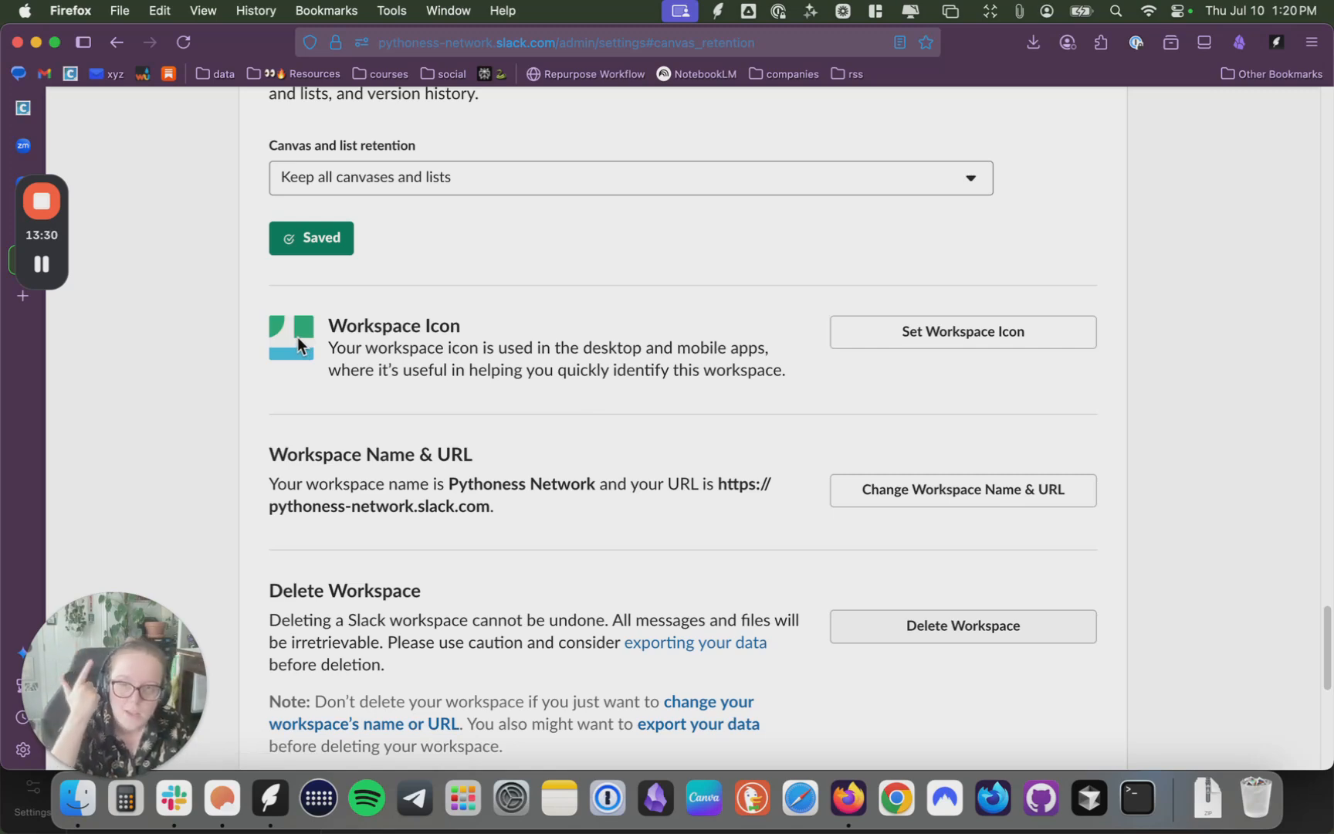
click(125, 709)
drag(125, 710, 108, 115)
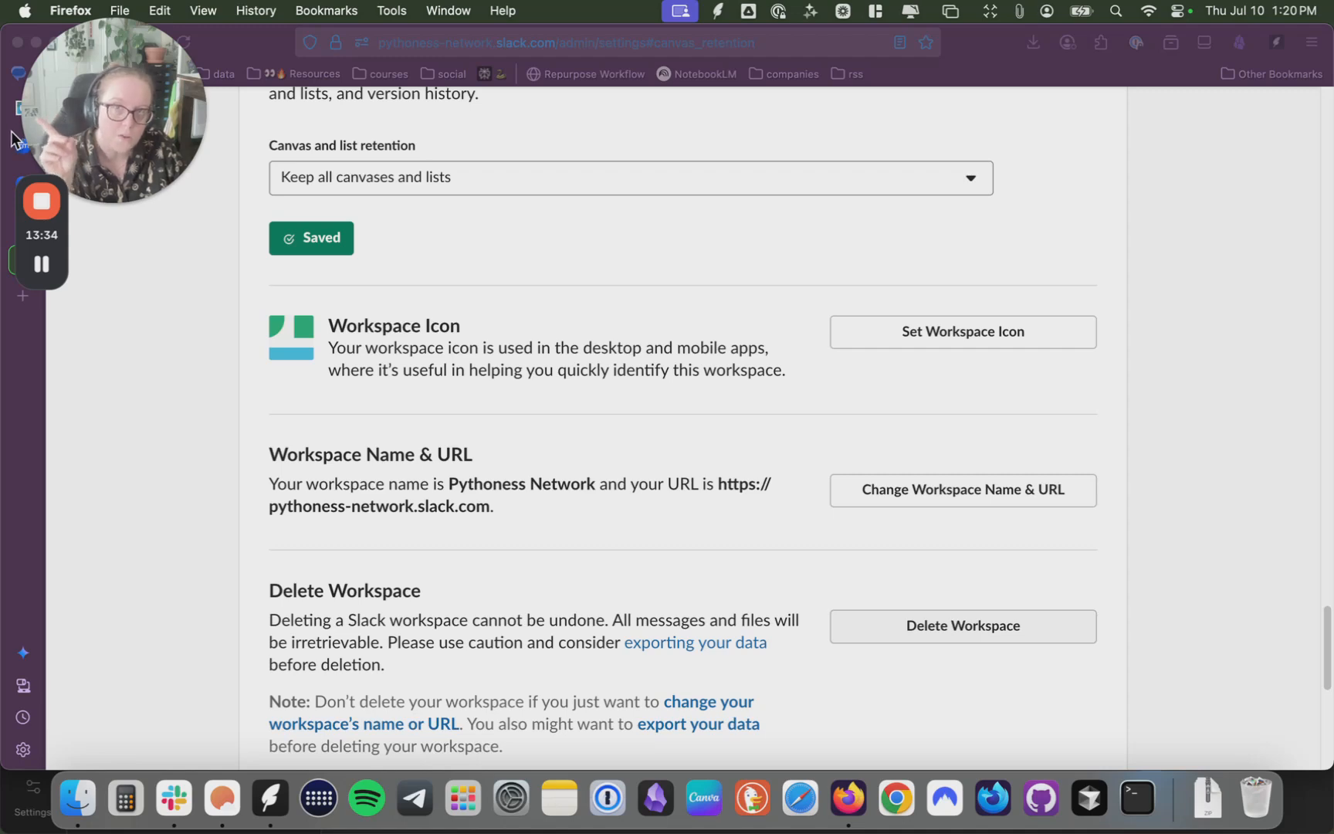
drag(46, 141, 108, 746)
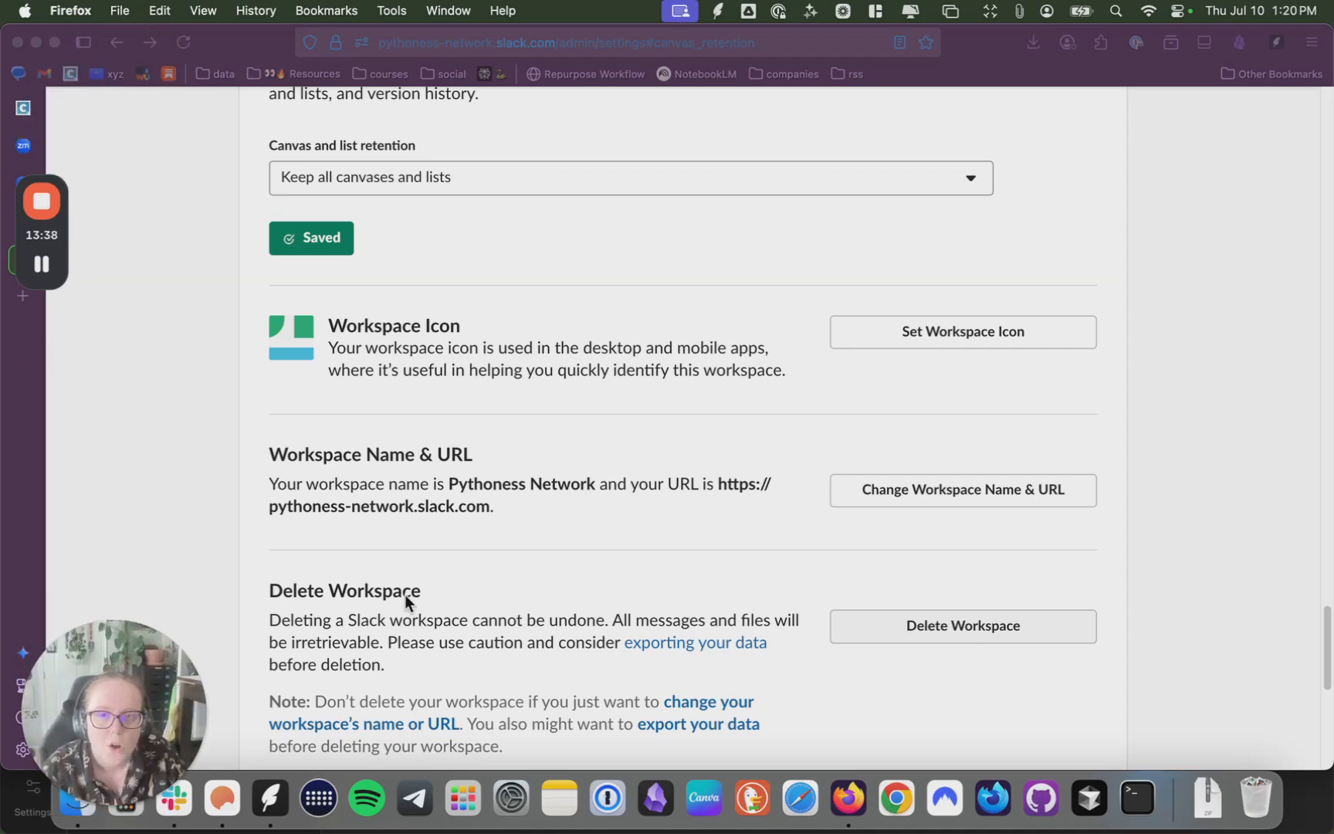
drag(144, 679, 120, 645)
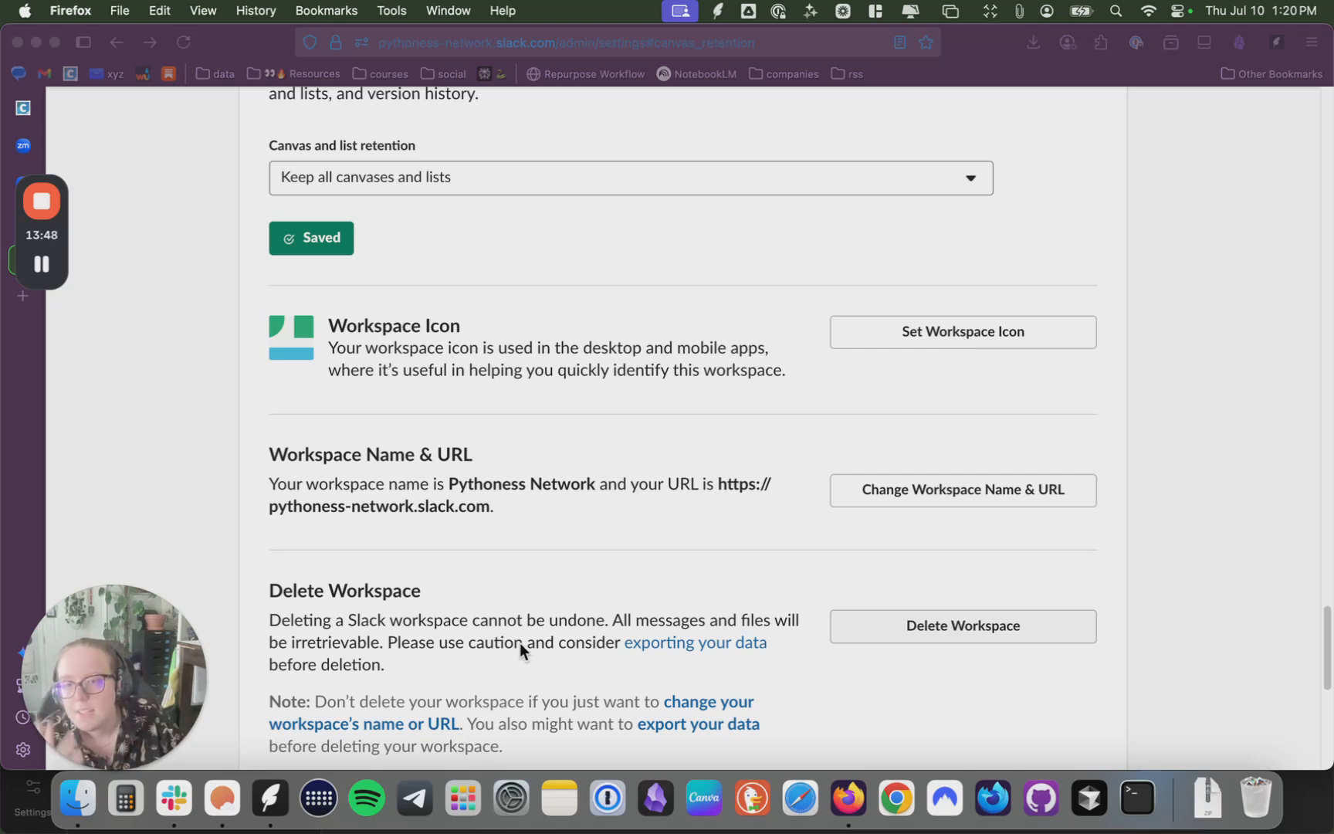
- Switch to the Slack desktop app, examine the workspace icons, and open the workspace with the custom snake icon
click(173, 798)
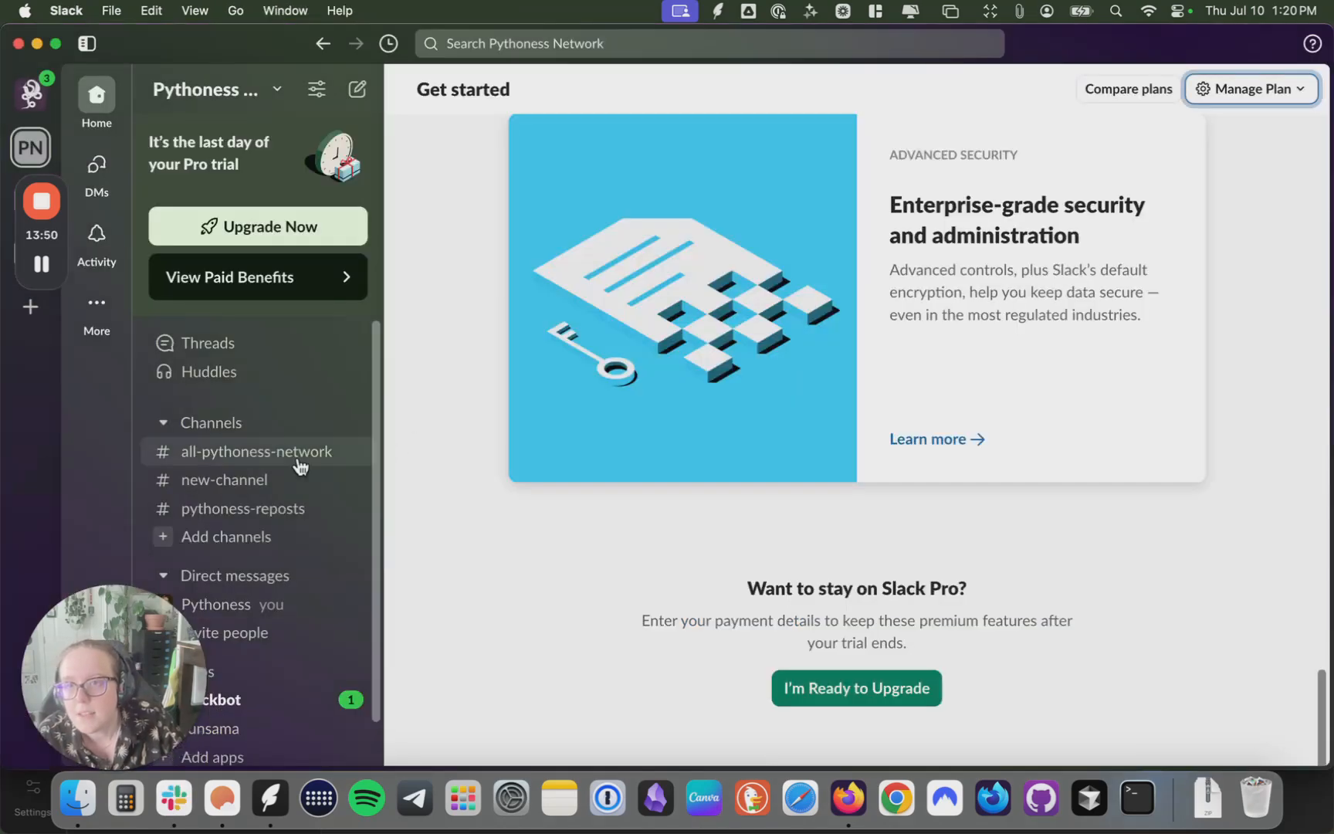
drag(63, 266, 45, 492)
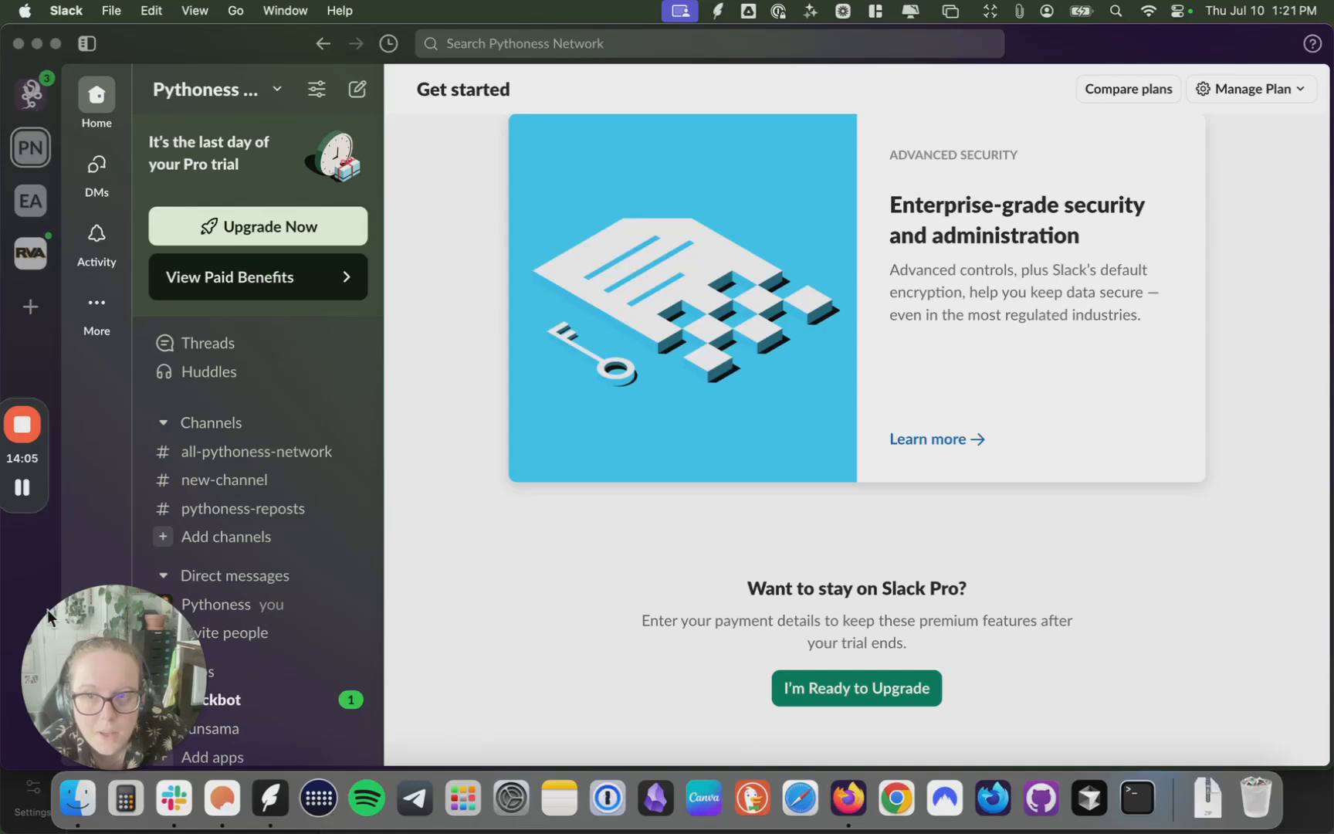
click(33, 115)
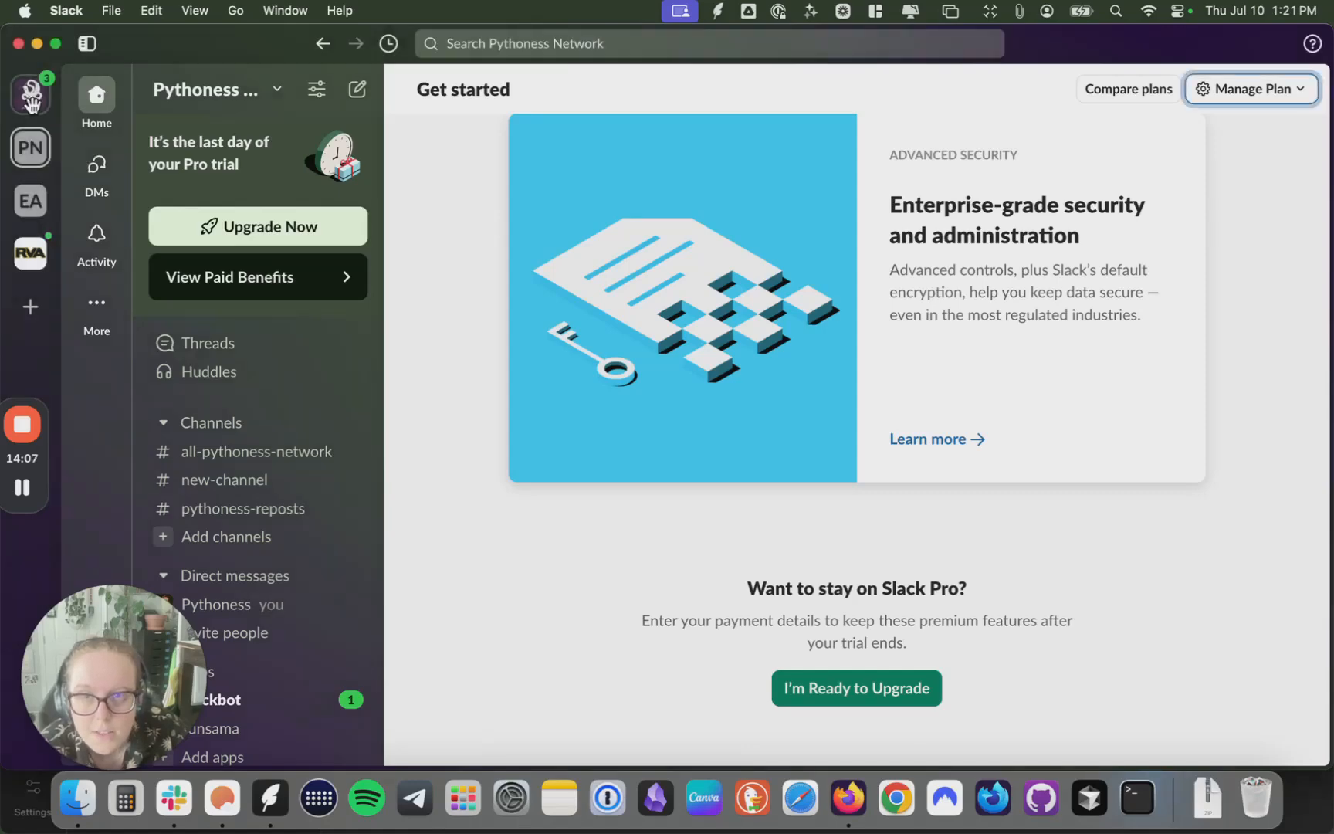
click(32, 108)
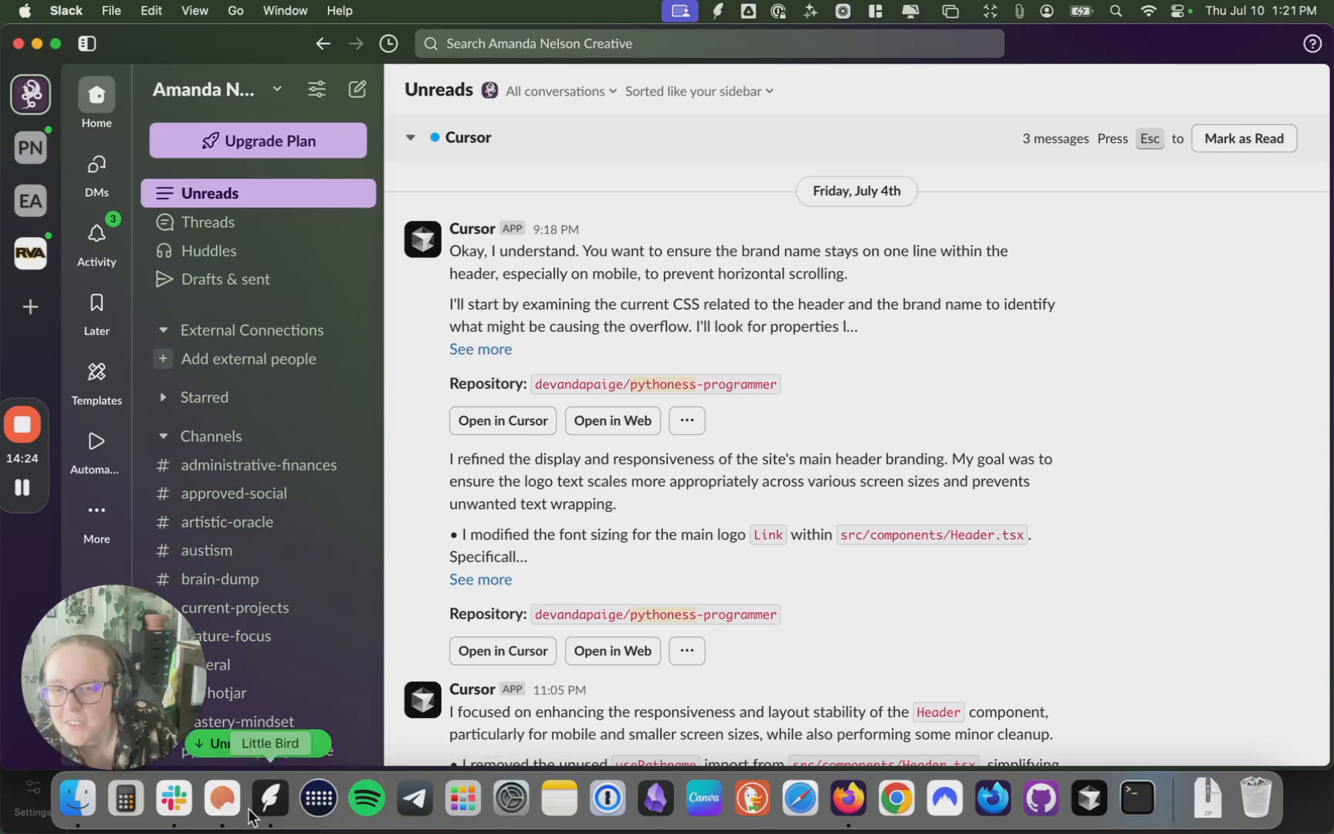
- Switch back to Firefox and open the Workspace Icon customization page for Pythoness Network
click(848, 799)
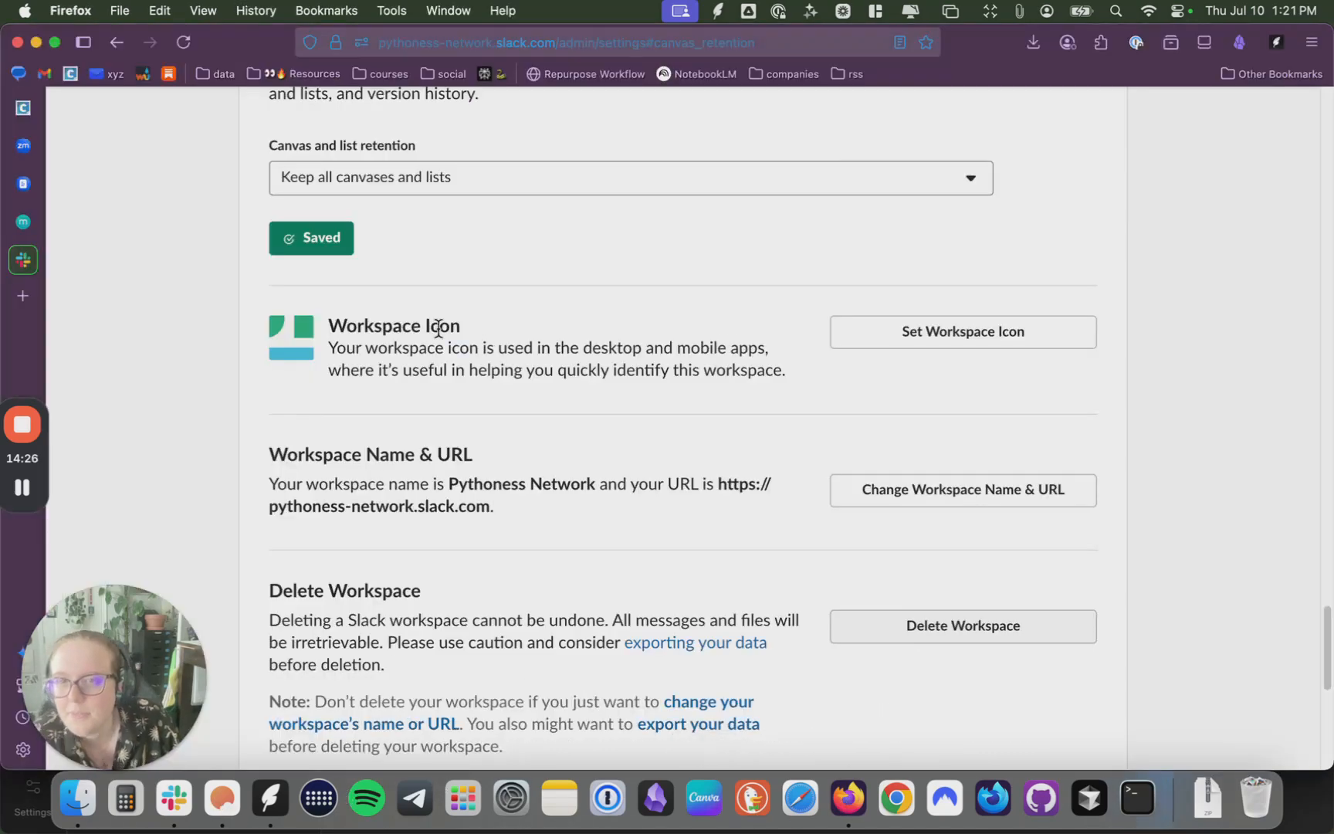
click(972, 338)
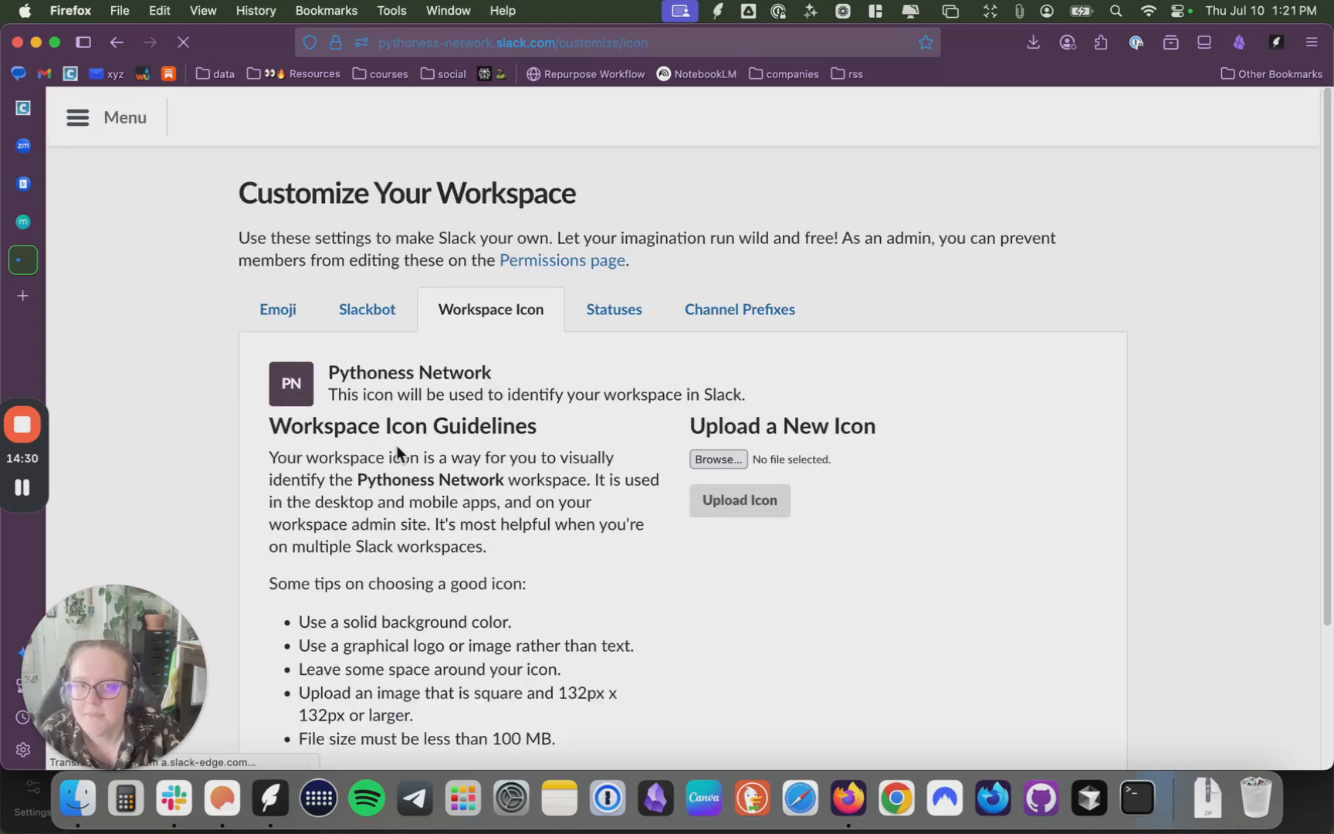
scroll(563, 584, down, 3)
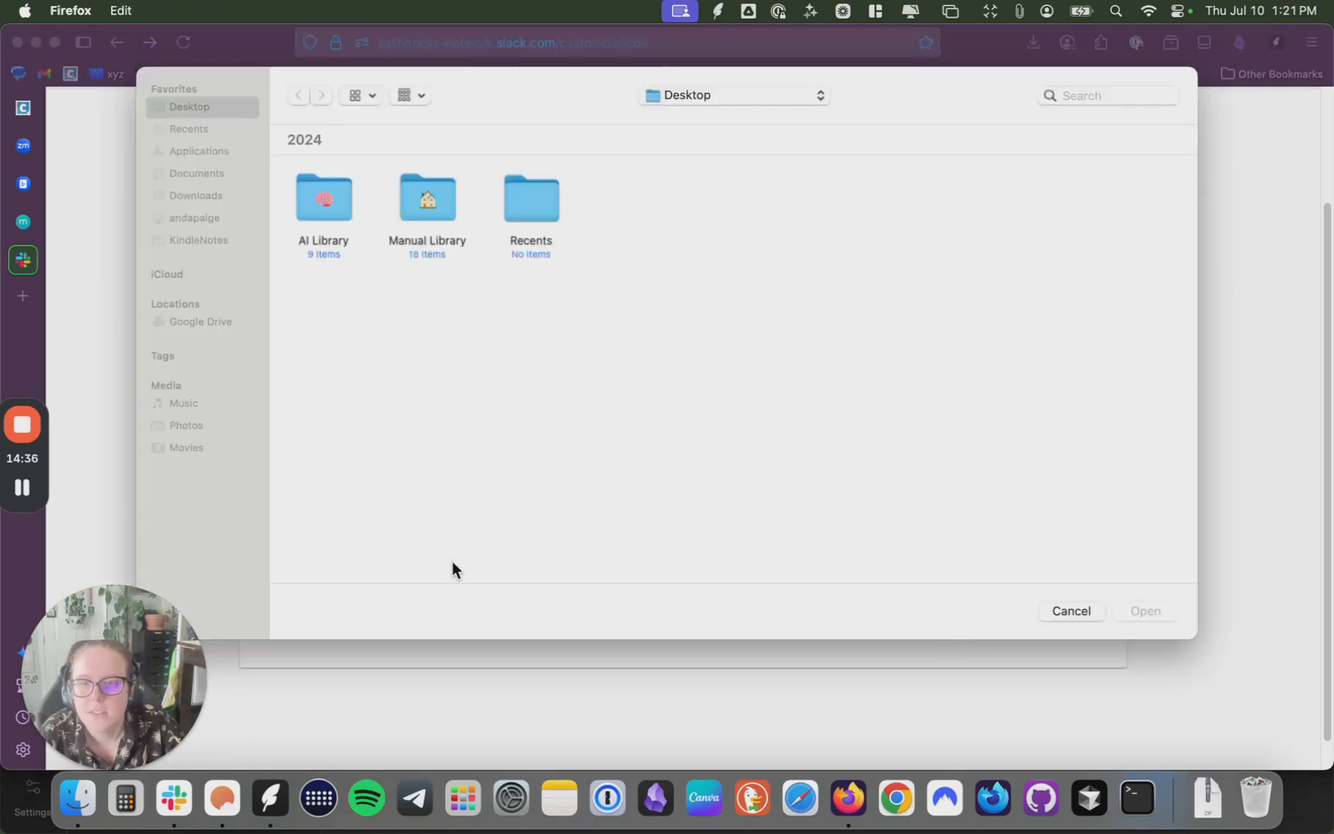
- Try to upload favicon.ico from the Designs folder of the AI Library in Downloads as the new workspace icon
click(193, 195)
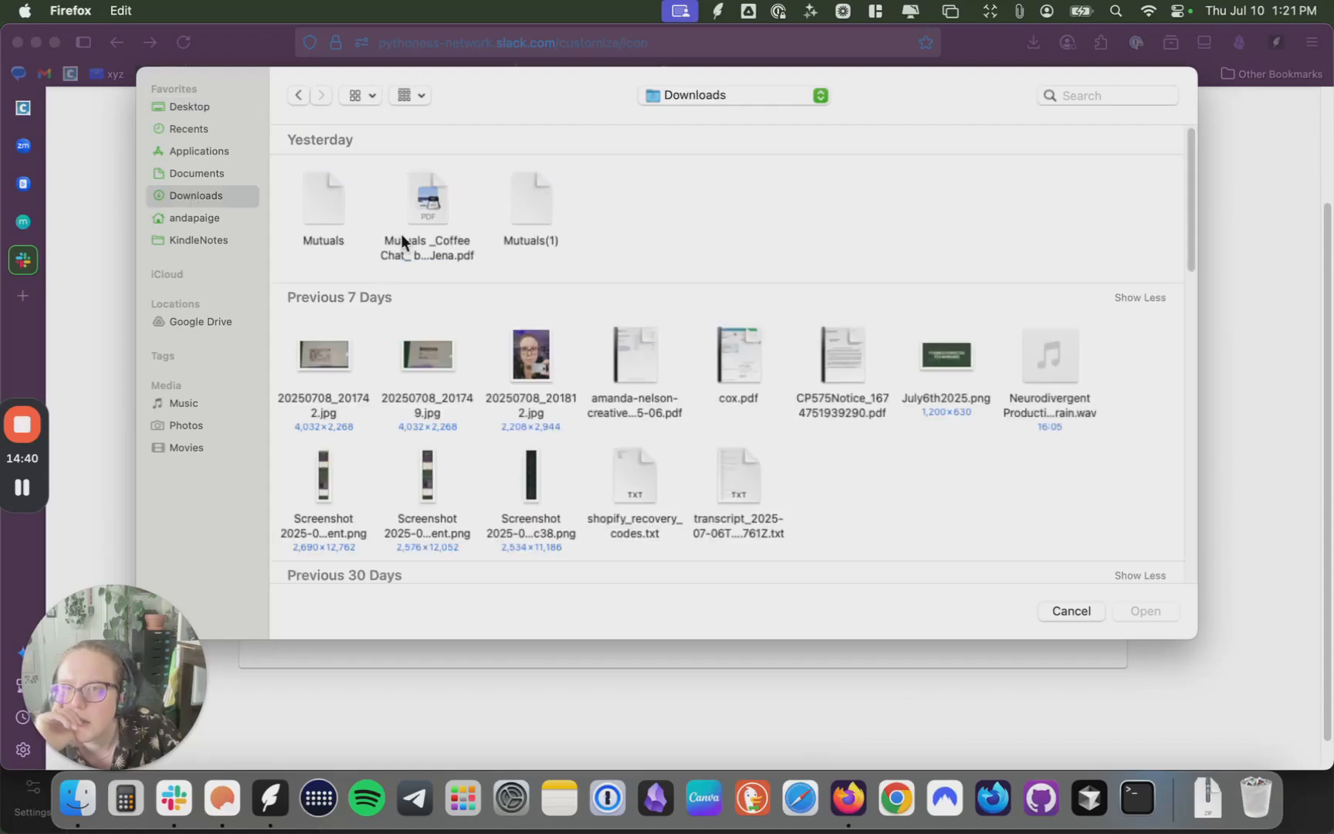
scroll(621, 455, down, 10)
scroll(621, 452, down, 10)
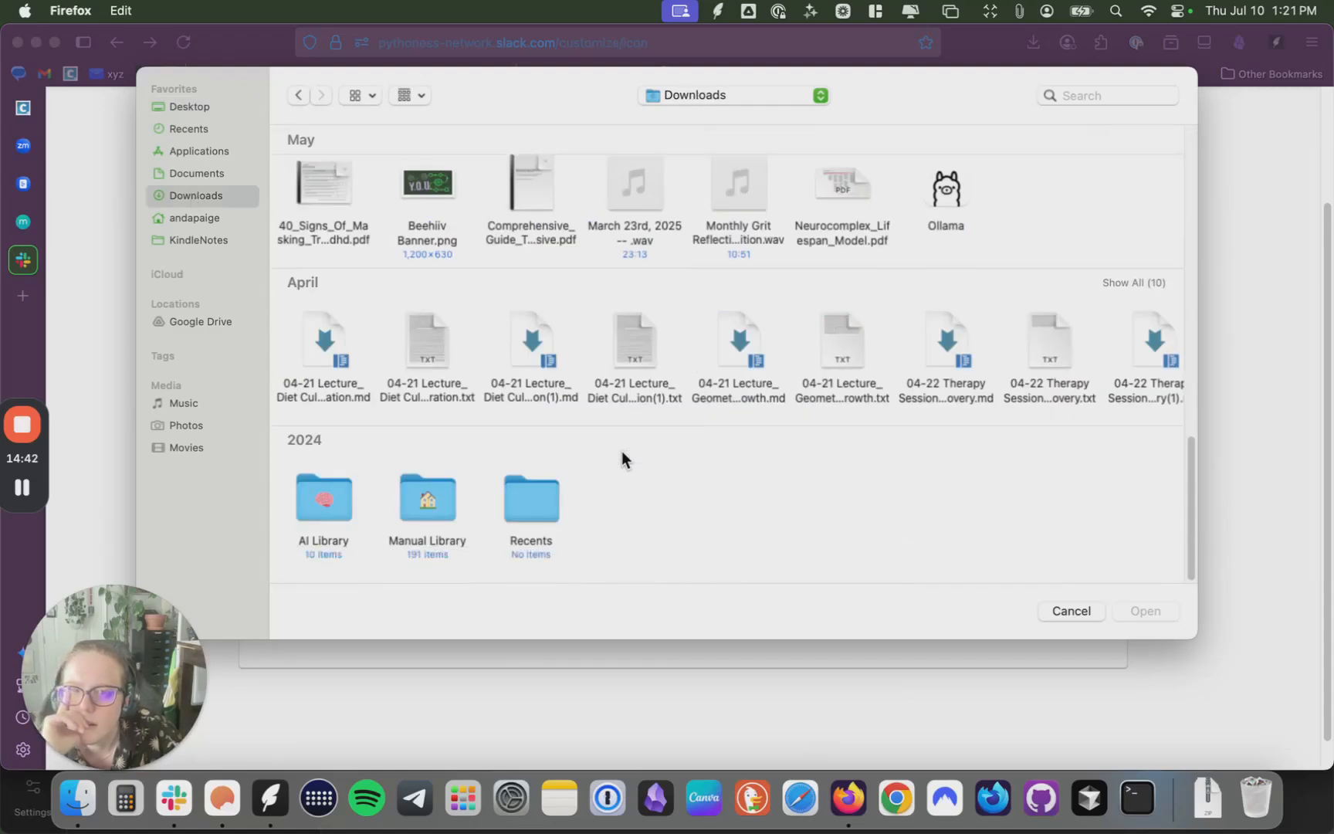
click(303, 506)
double_click(303, 506)
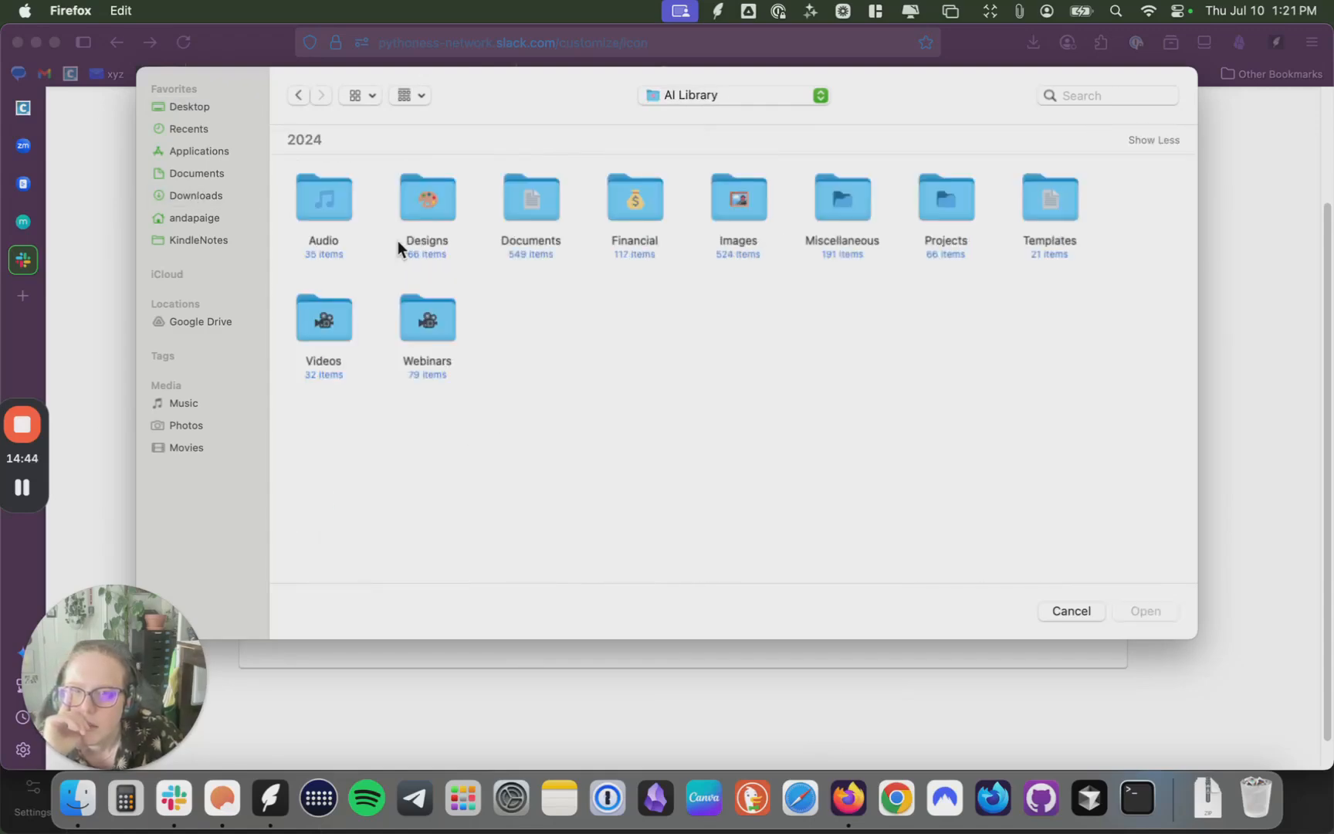
double_click(430, 197)
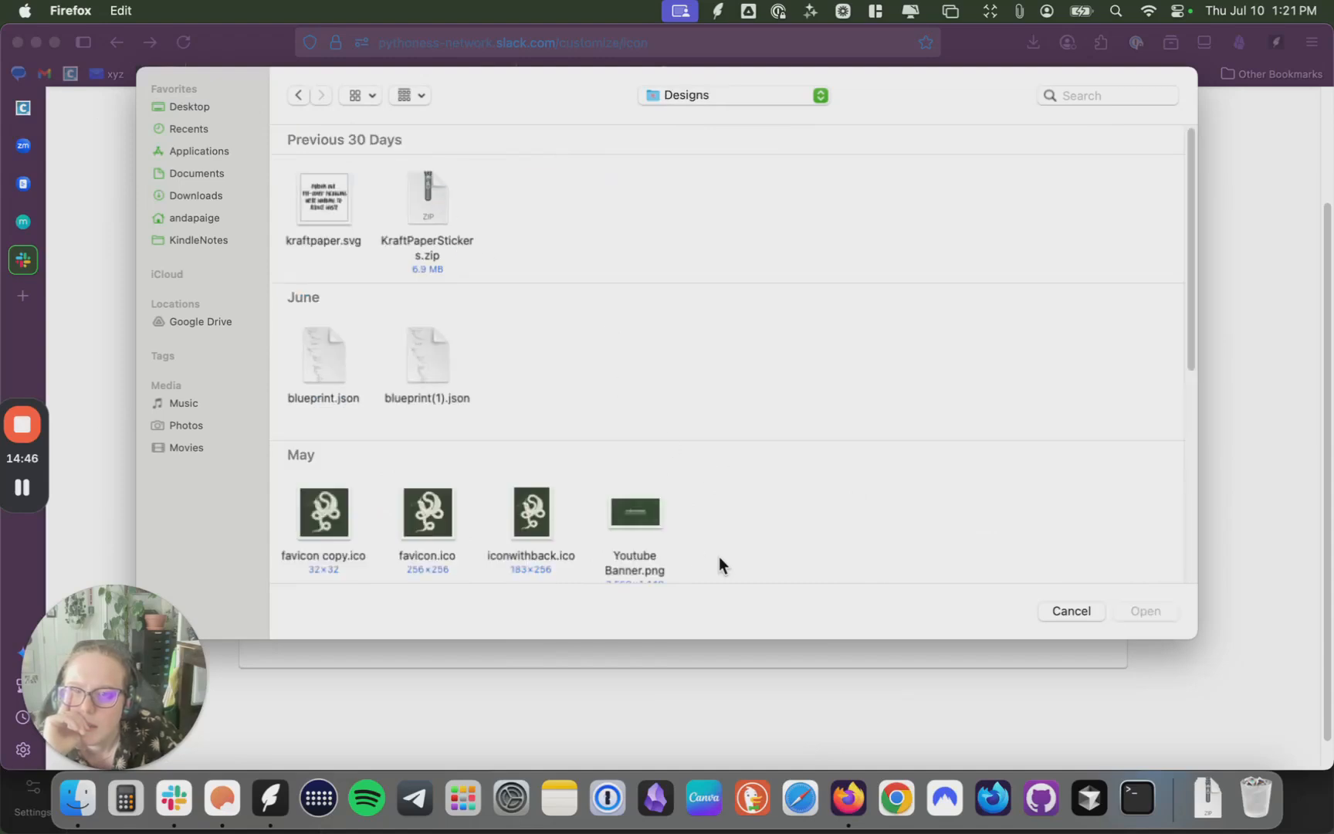
scroll(715, 566, down, 1)
double_click(444, 494)
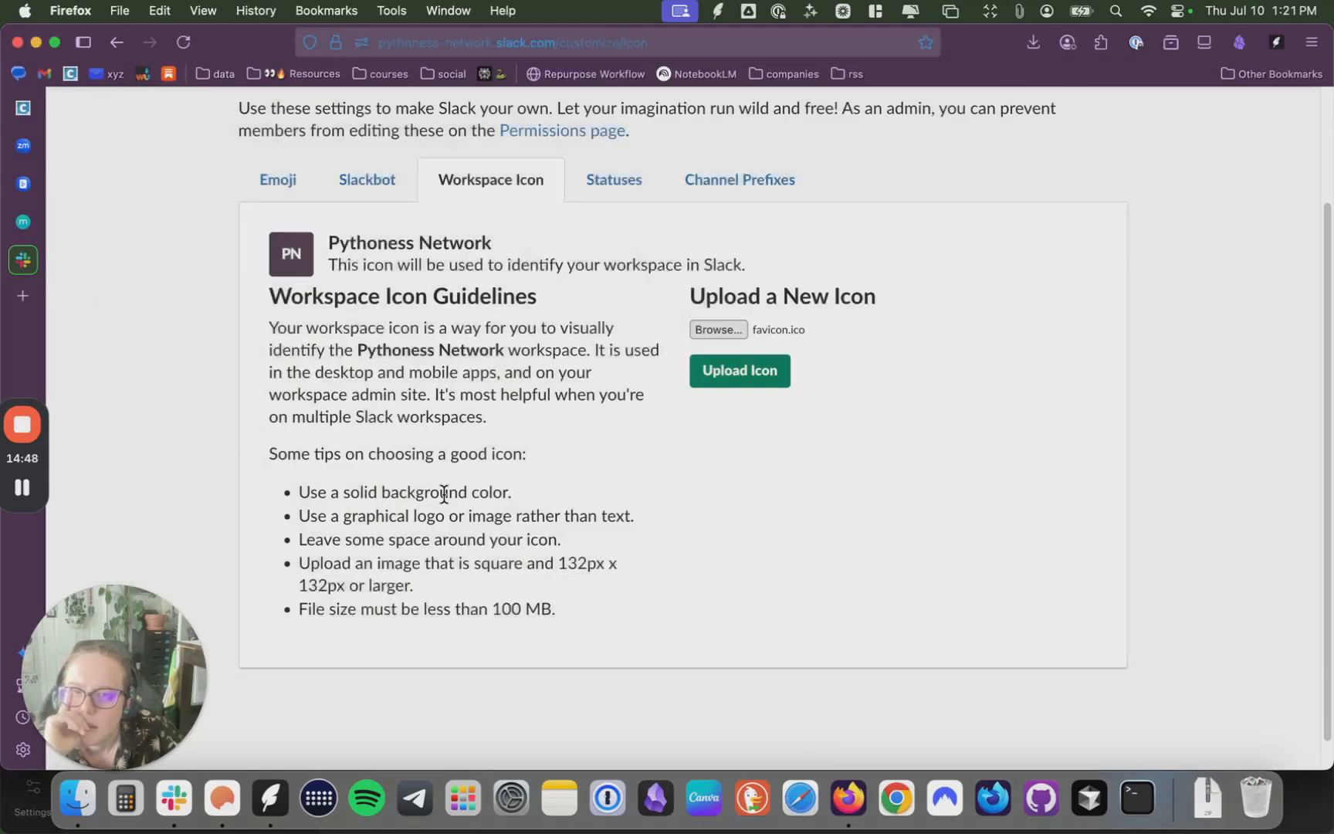
click(768, 373)
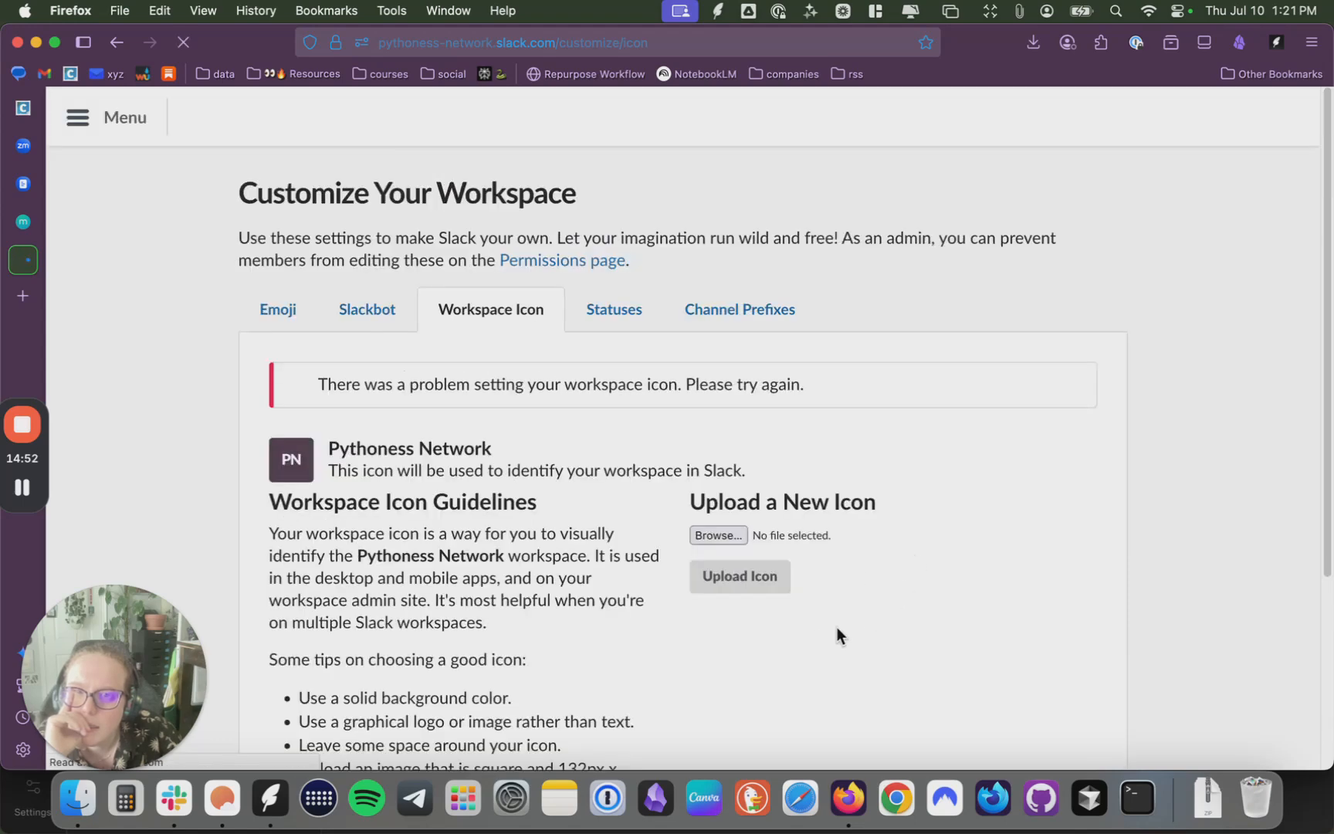
- Choose pythoness.png from the Images folder of the AI Library as the new workspace icon file
click(724, 534)
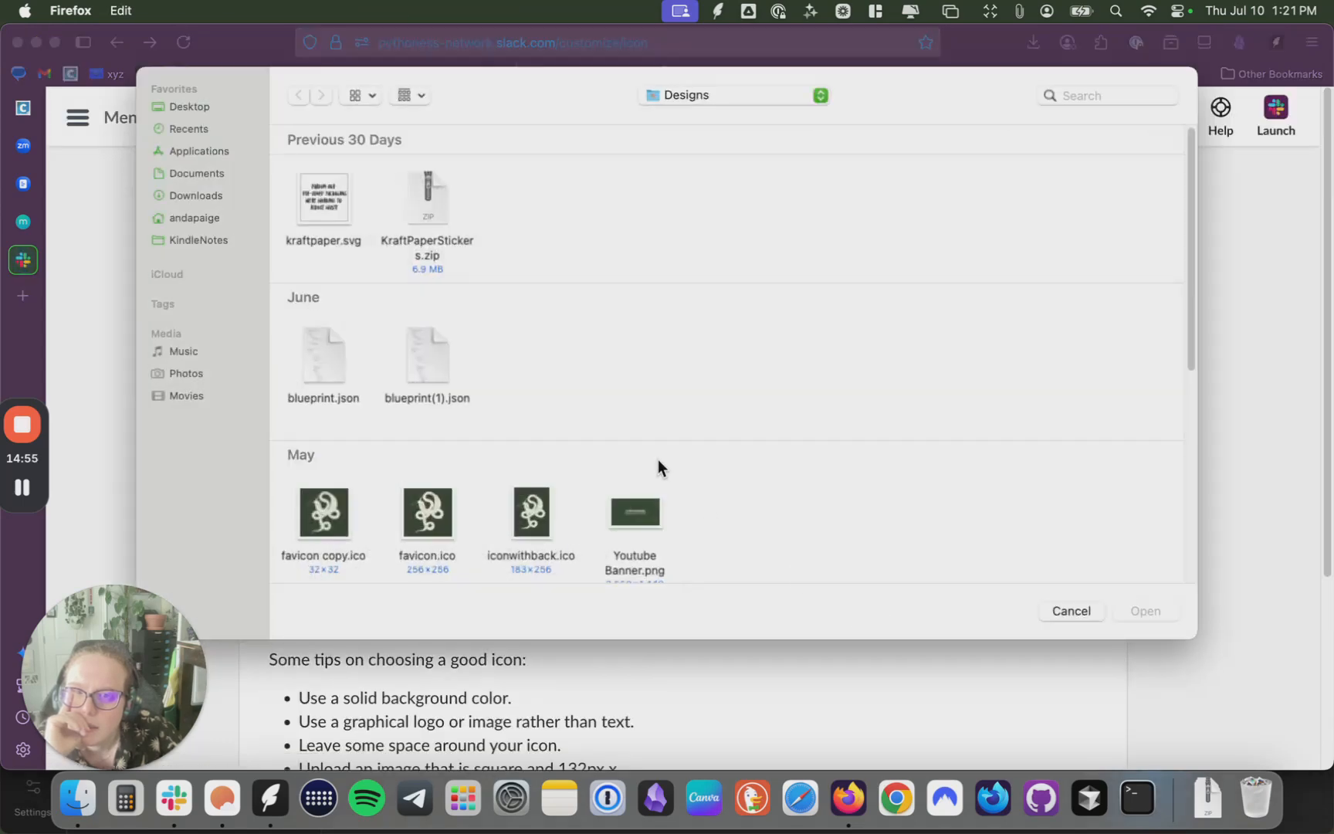
scroll(571, 513, down, 1)
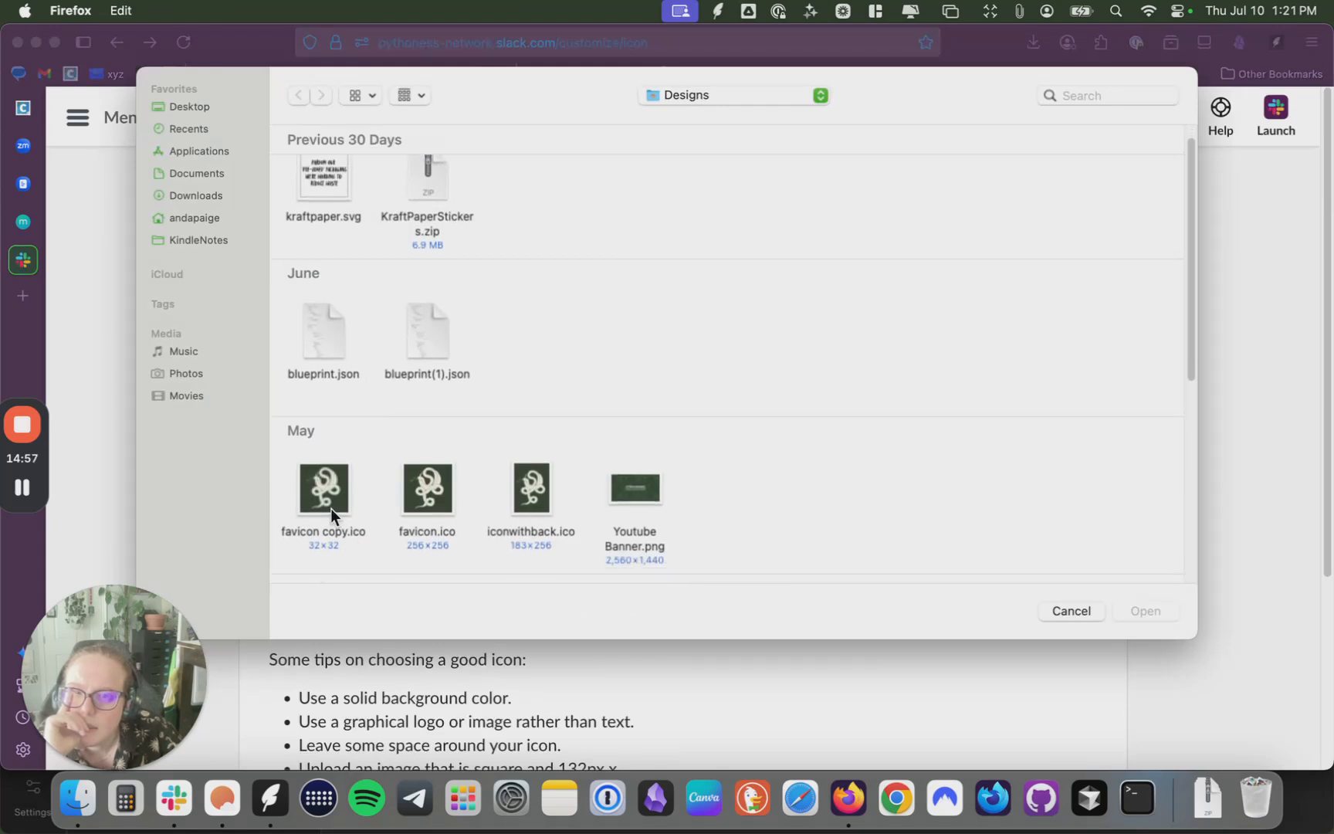
scroll(655, 522, down, 1)
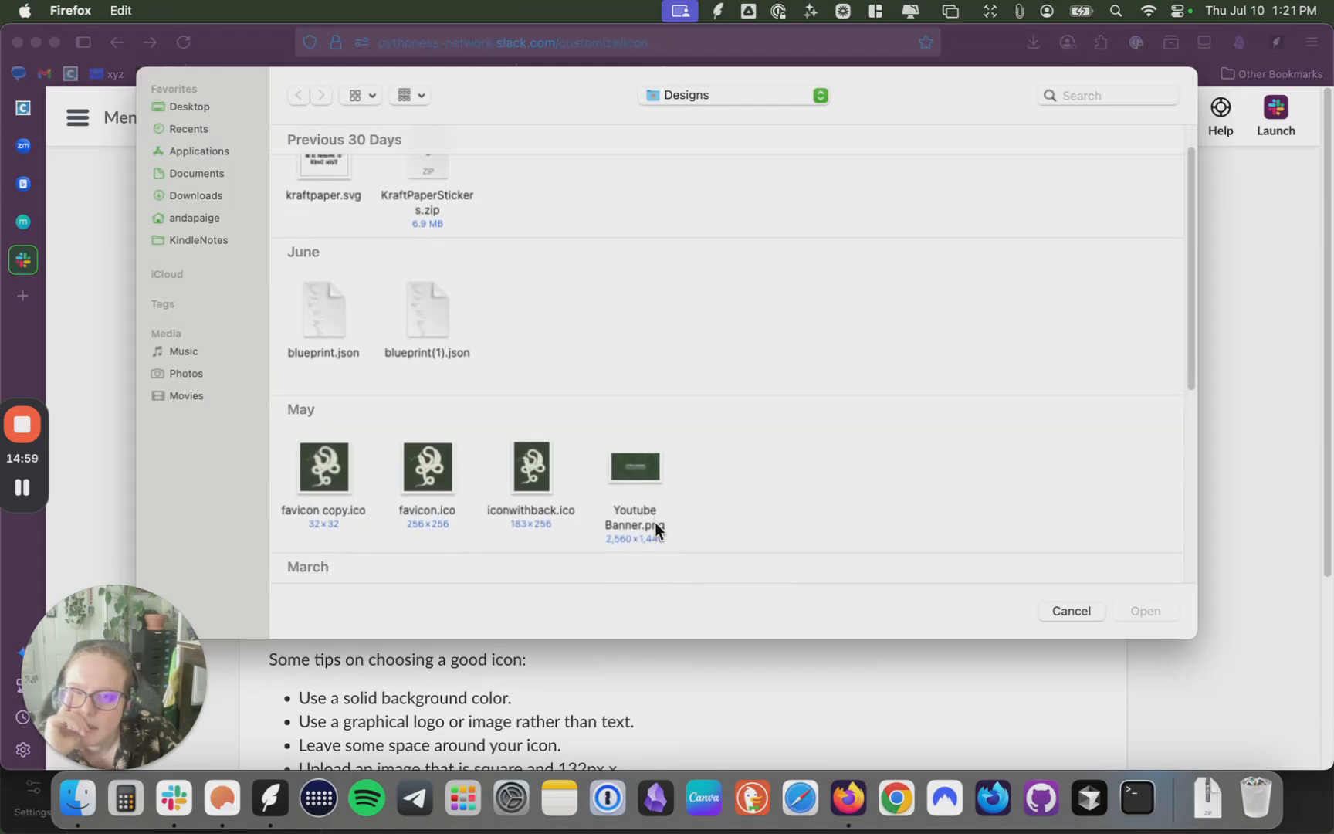
scroll(690, 509, down, 10)
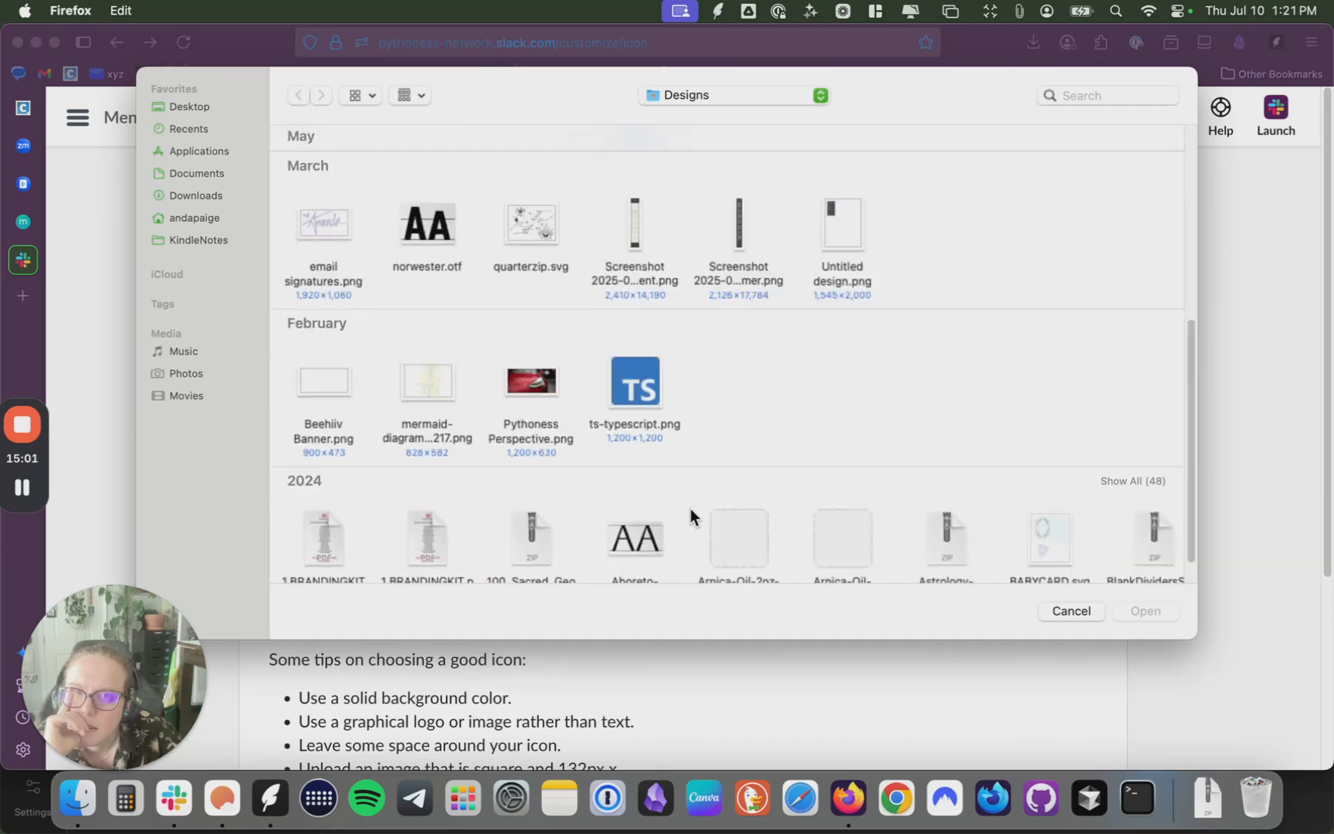
scroll(690, 507, up, 12)
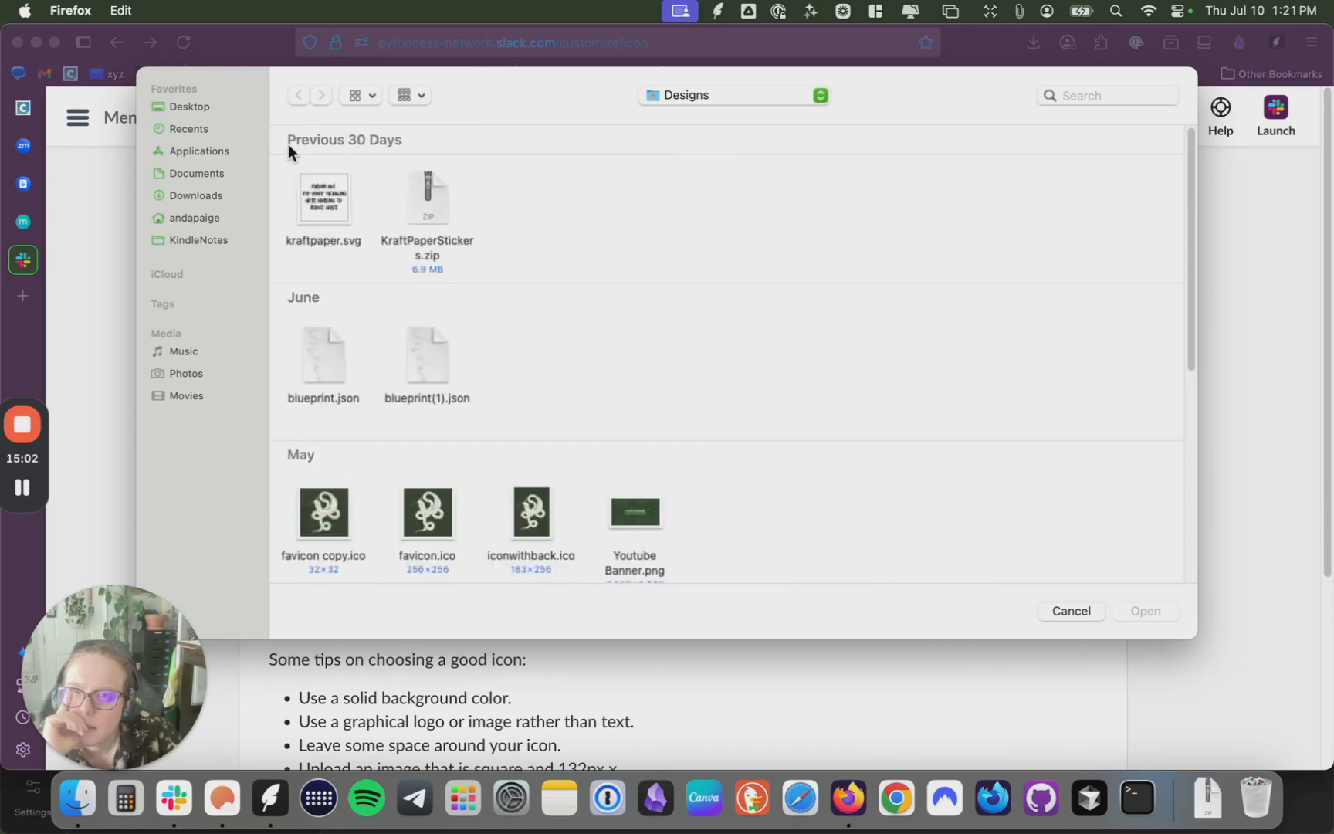
click(714, 95)
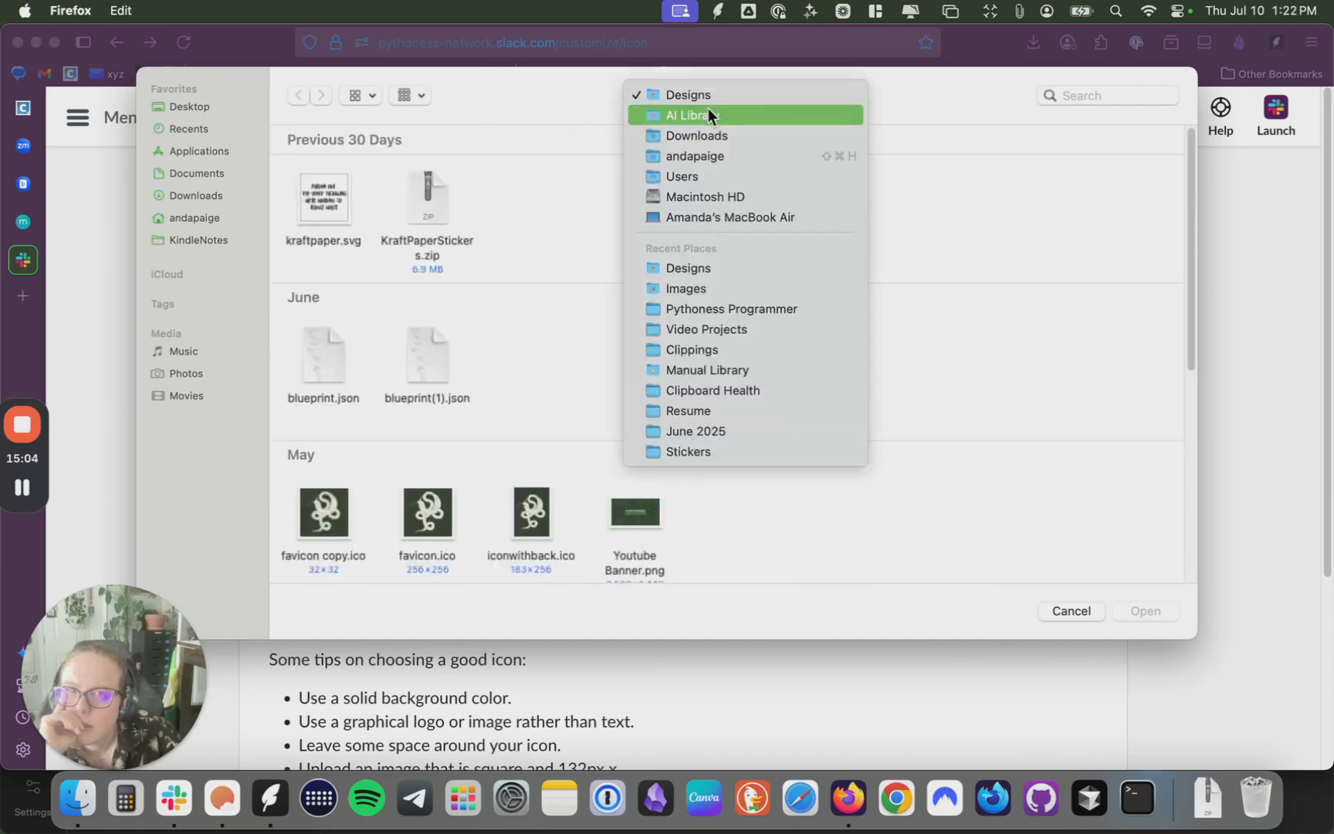
click(708, 114)
double_click(759, 210)
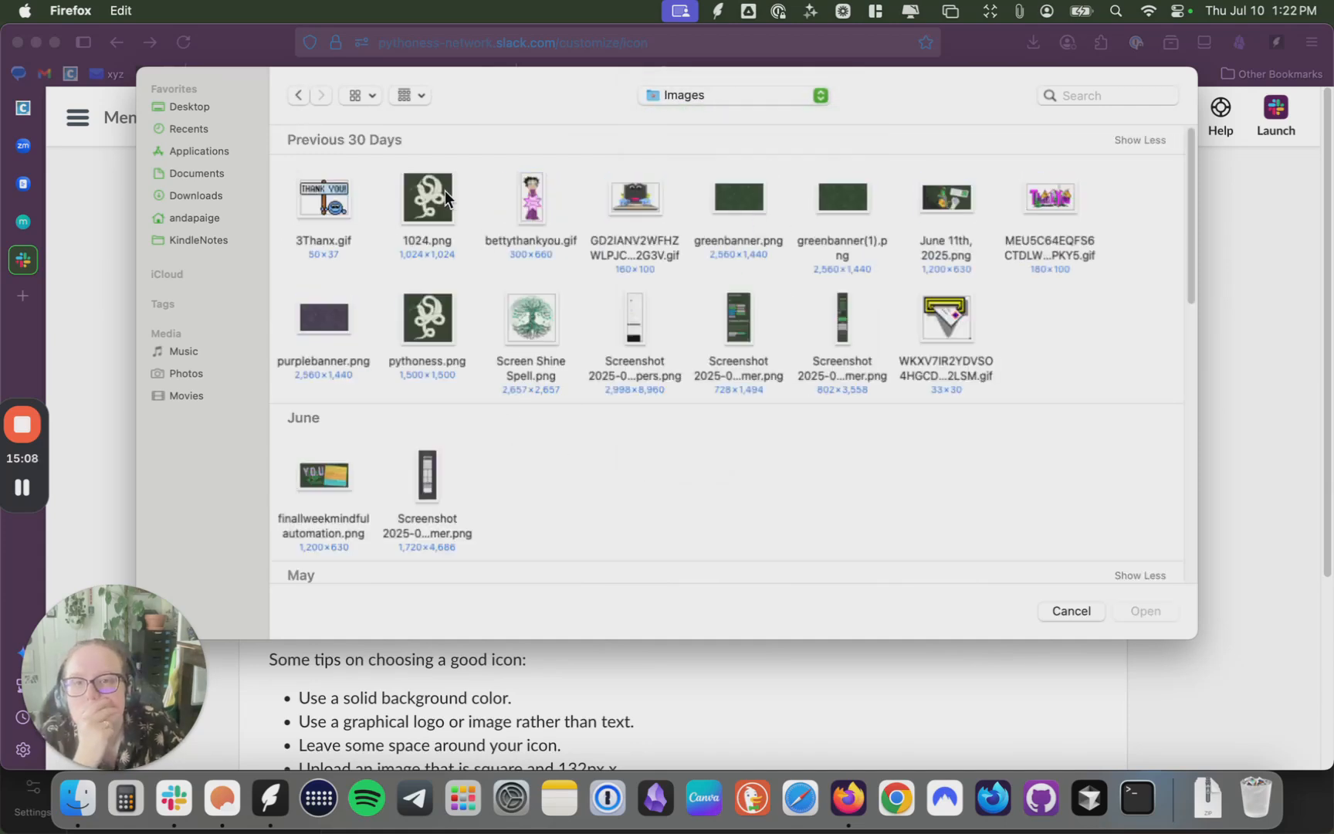
double_click(440, 326)
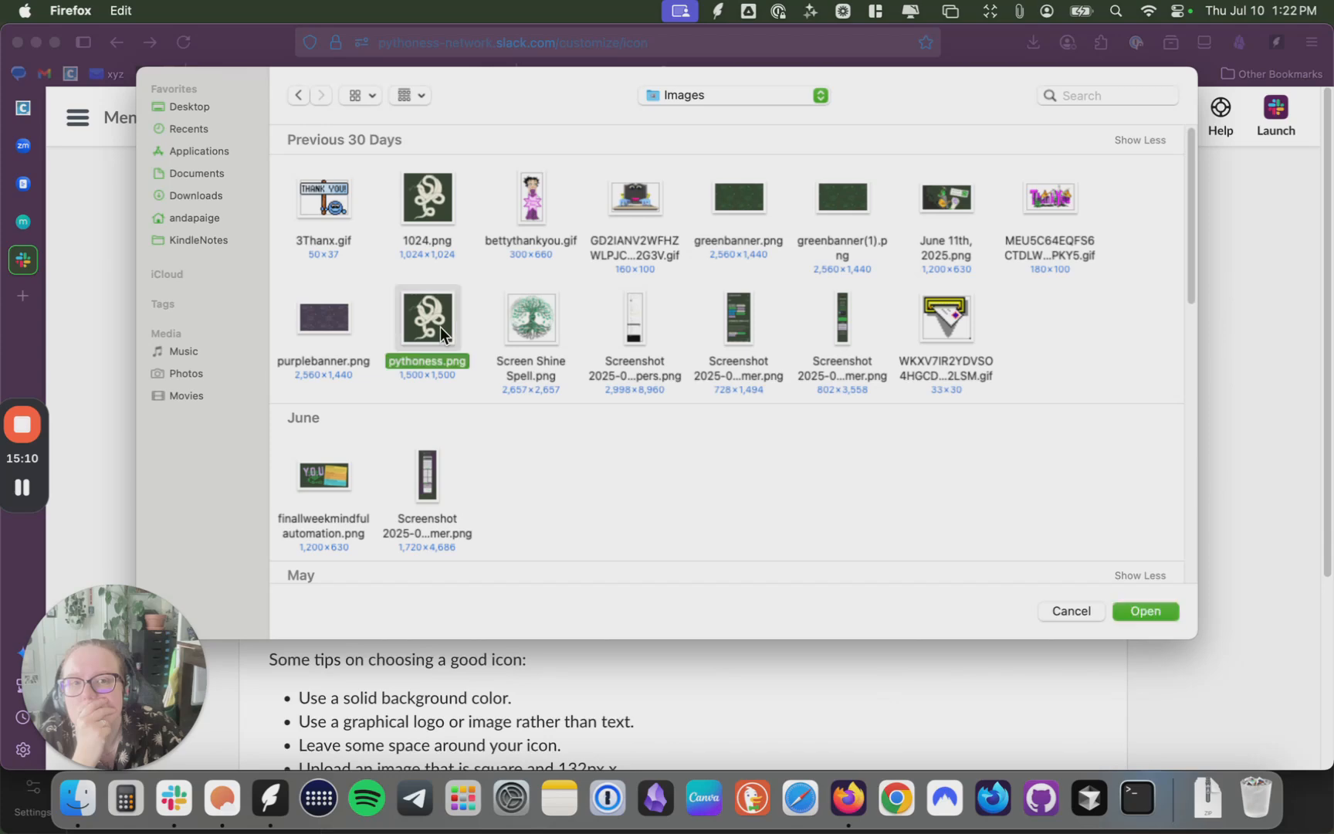
- Upload the chosen image and crop it to its full area as the Pythoness Network workspace icon
click(764, 581)
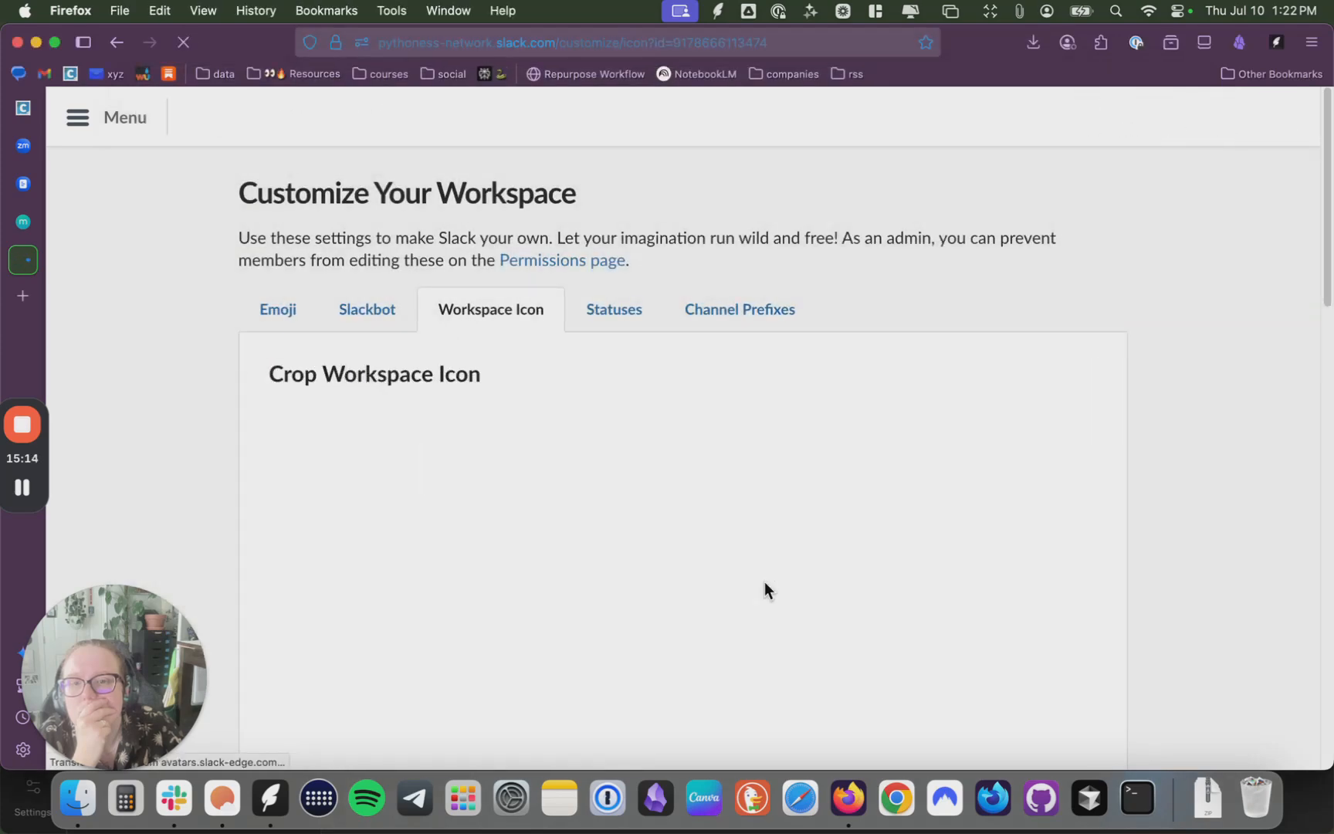
scroll(950, 649, down, 5)
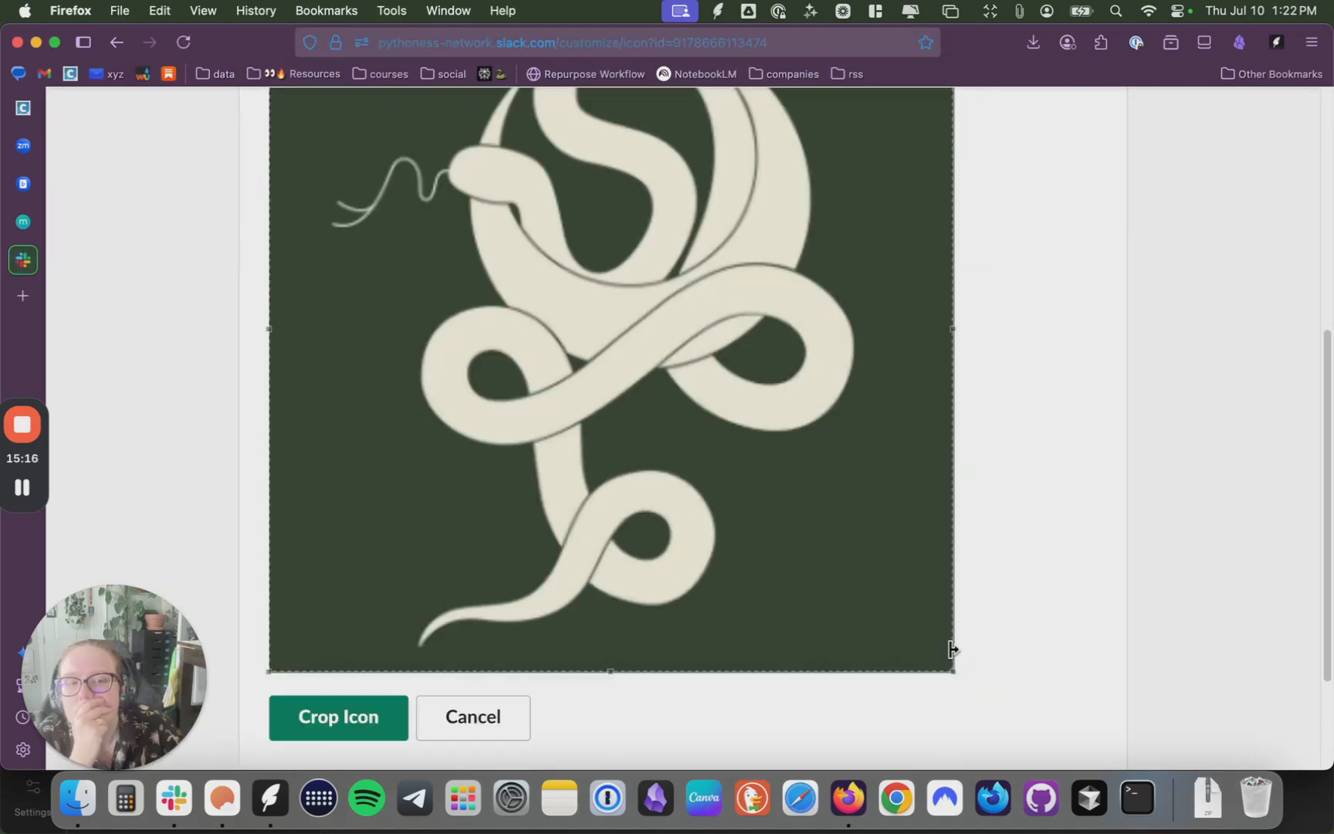
scroll(1096, 572, down, 3)
click(372, 567)
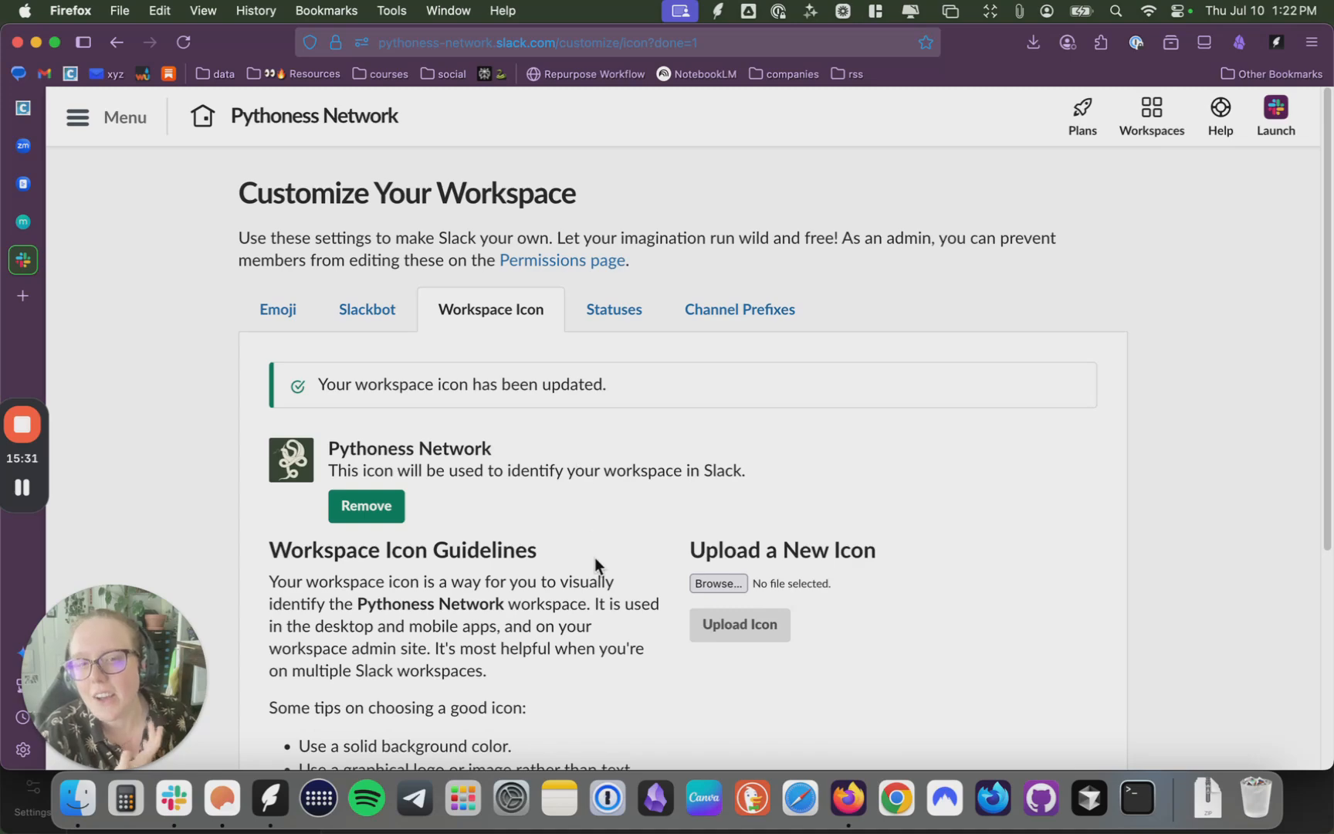
scroll(594, 557, down, 7)
scroll(594, 557, up, 4)
scroll(594, 557, up, 3)
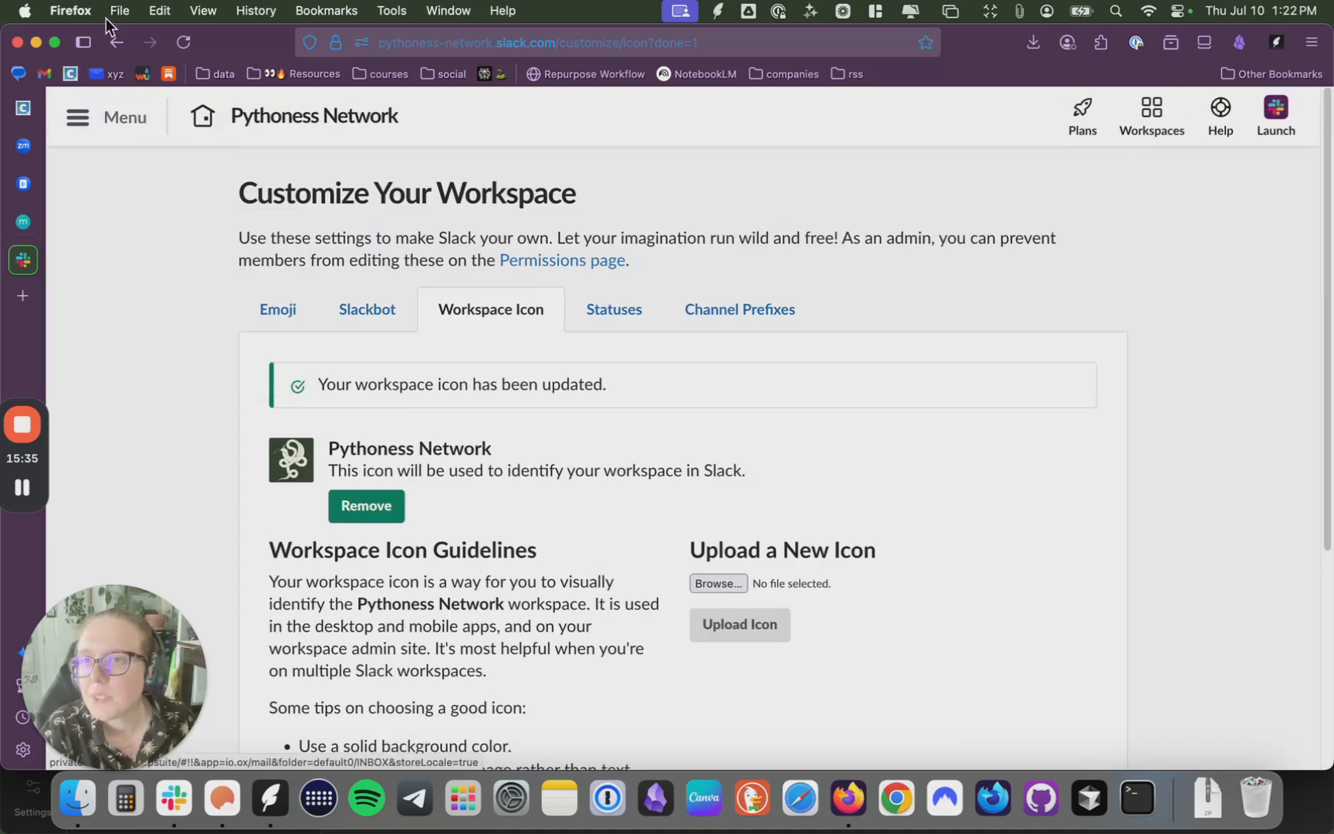
click(115, 42)
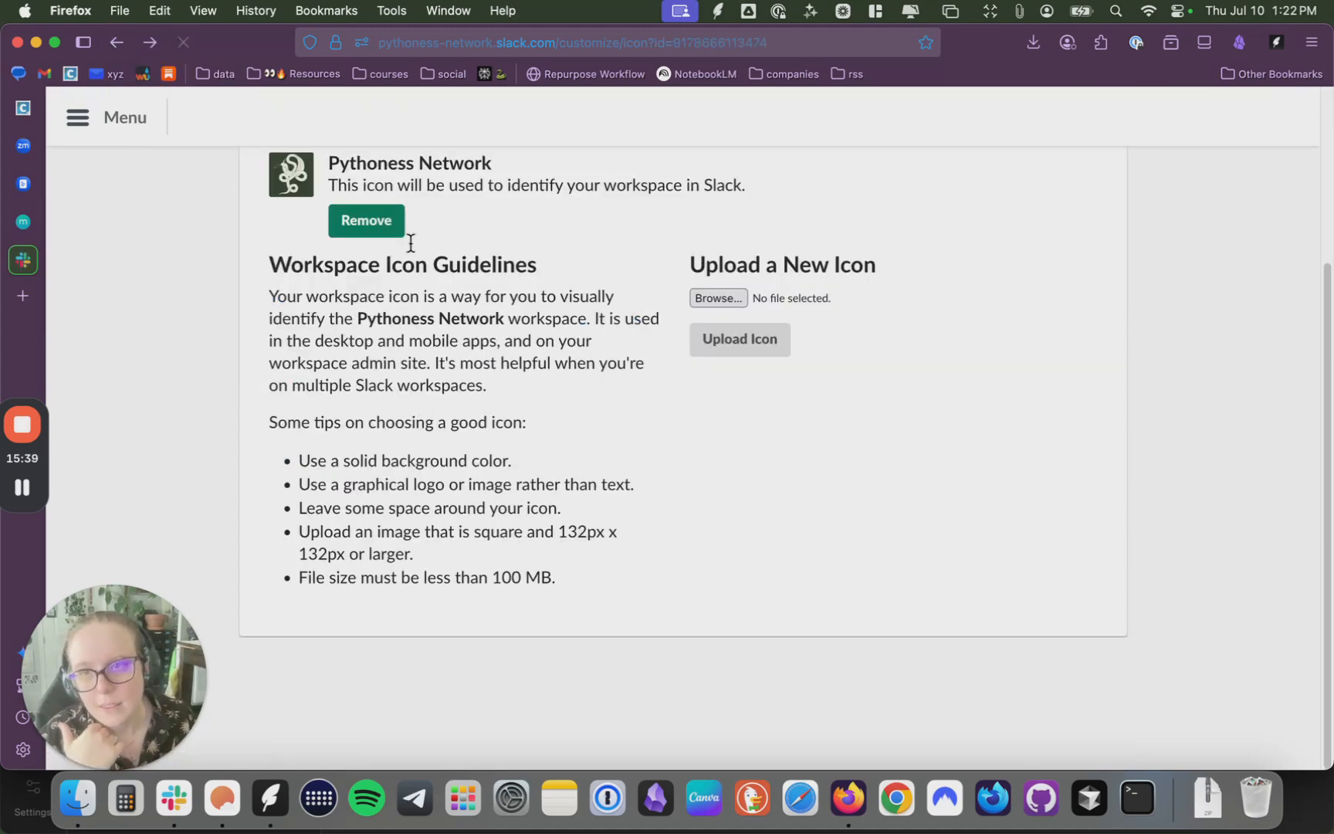
click(117, 47)
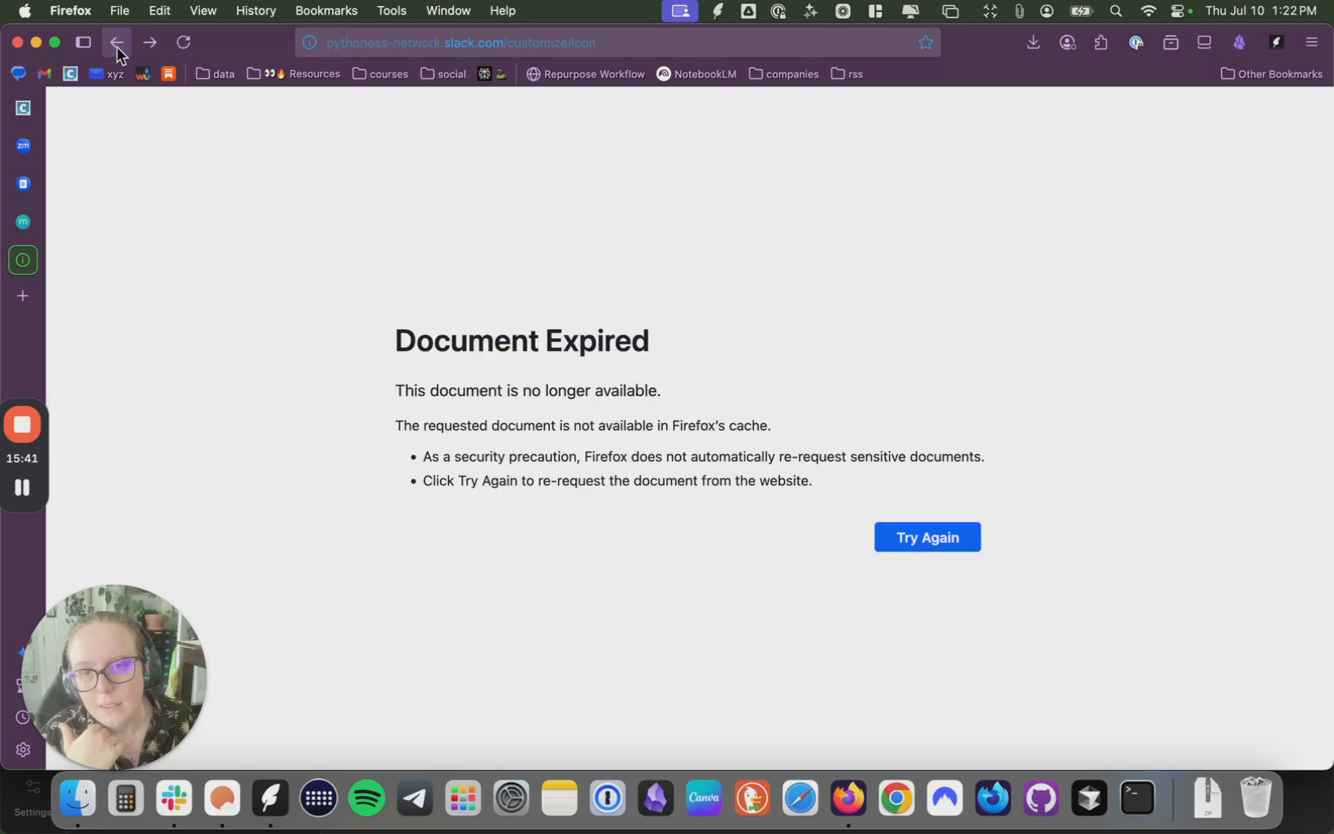
click(917, 546)
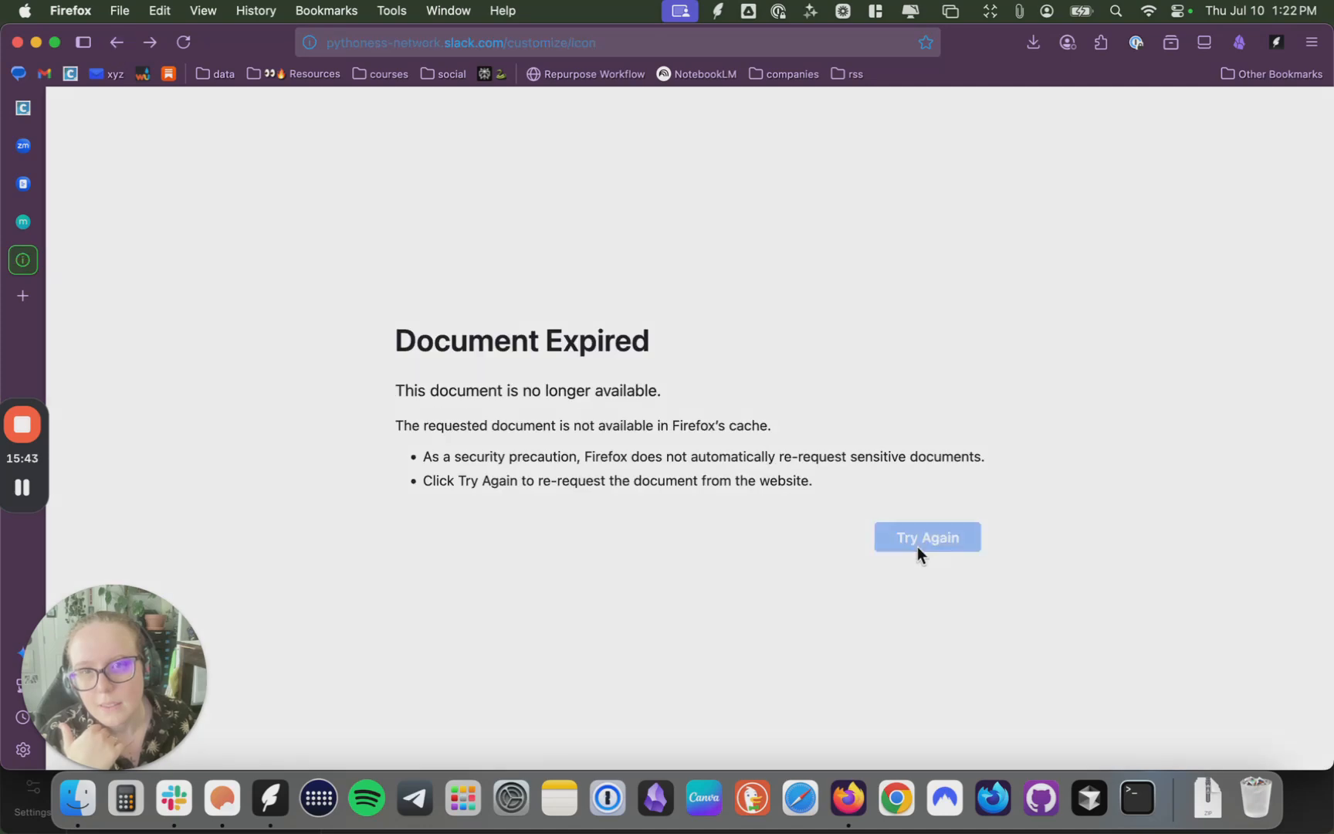
- Open the workspace's Settings & Permissions page at pythoness-network.slack.com/admin/settings
click(641, 43)
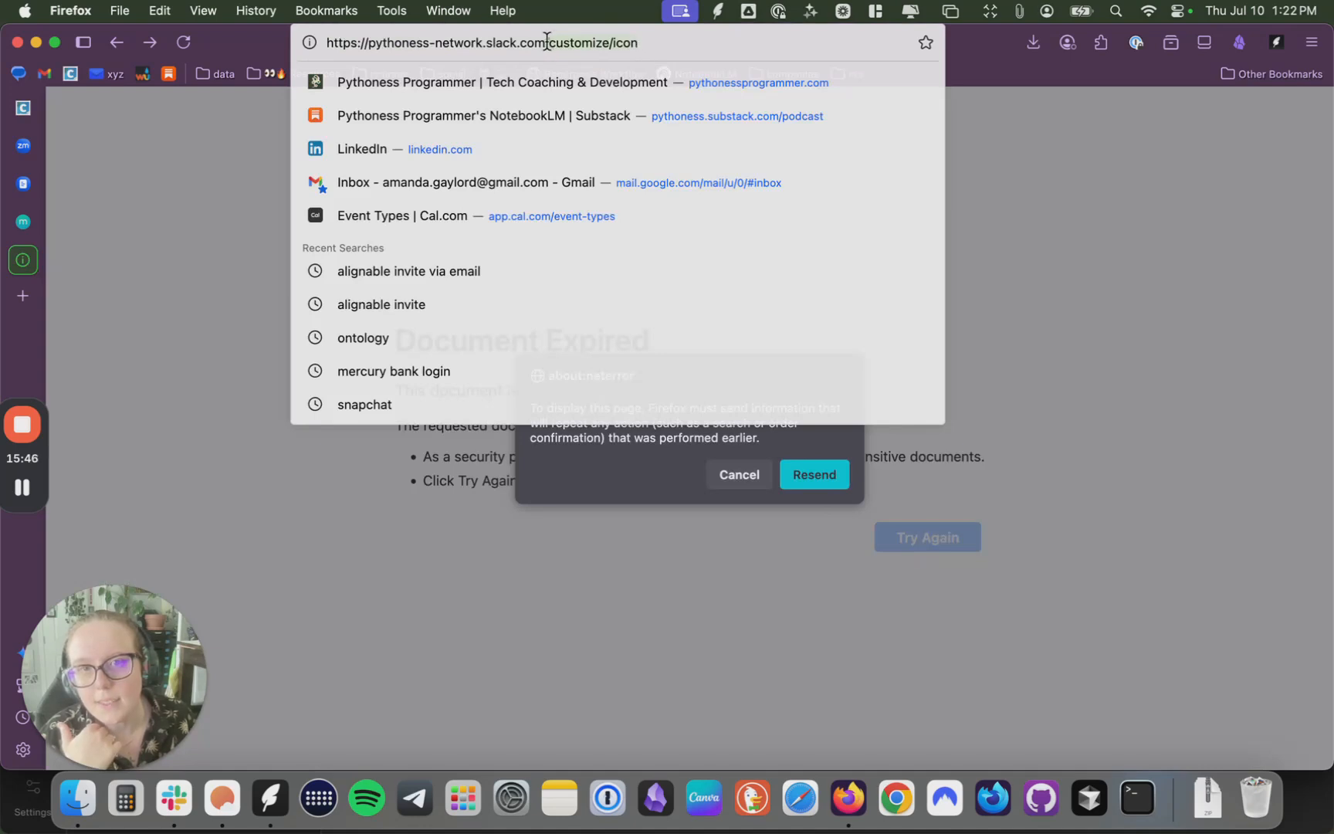
text(admin/settings)
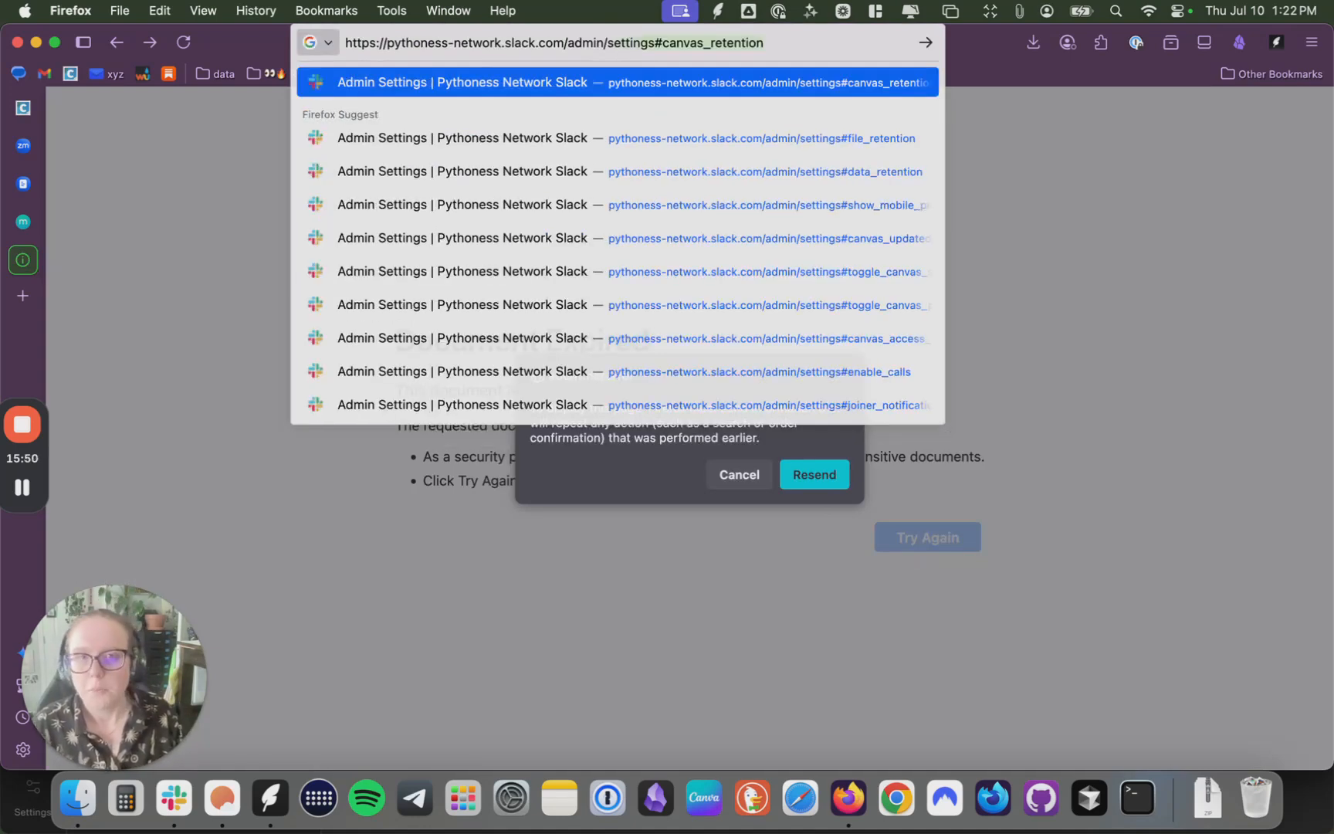
key(BackSpace)
key(Return)
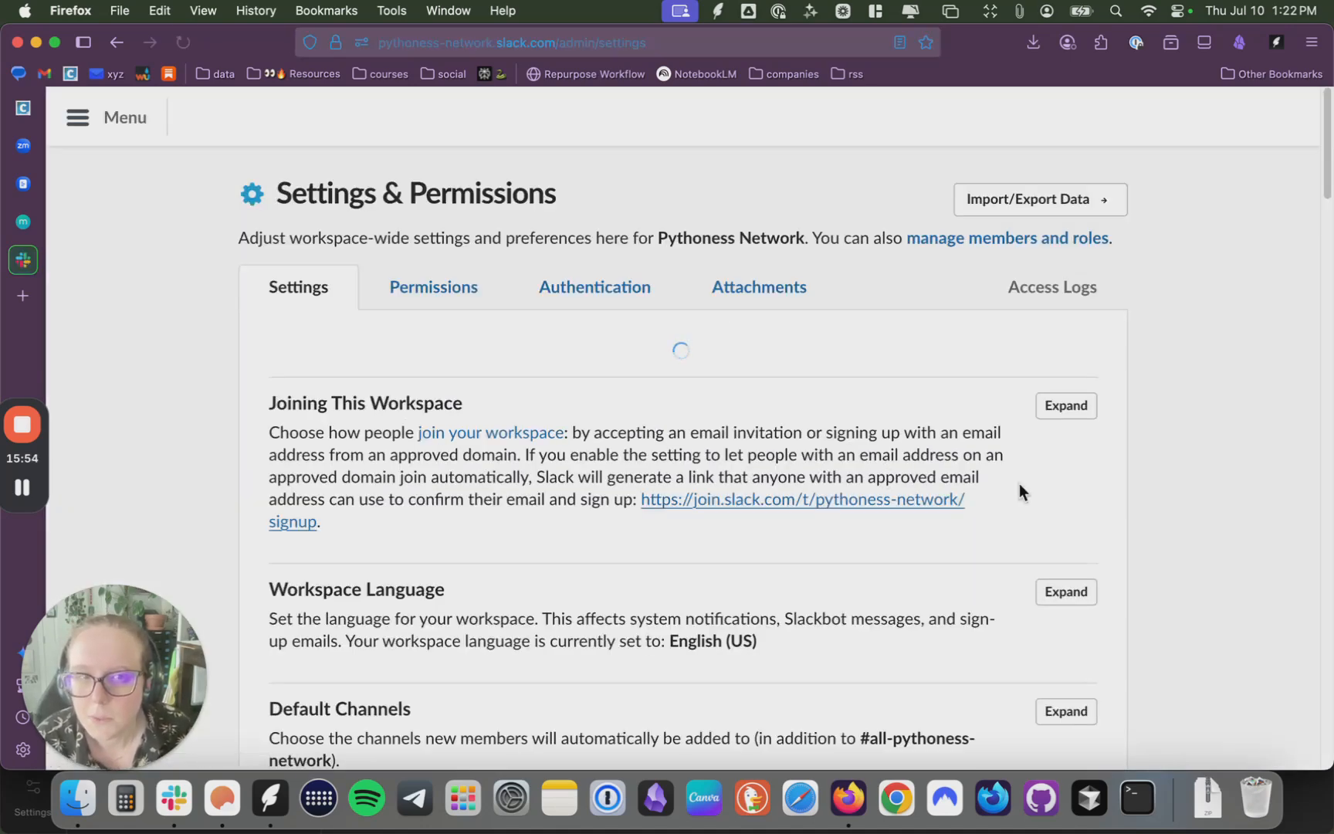
- Save the Lists setting with Enable selected so workspace members can create, view and edit lists
scroll(1108, 590, down, 20)
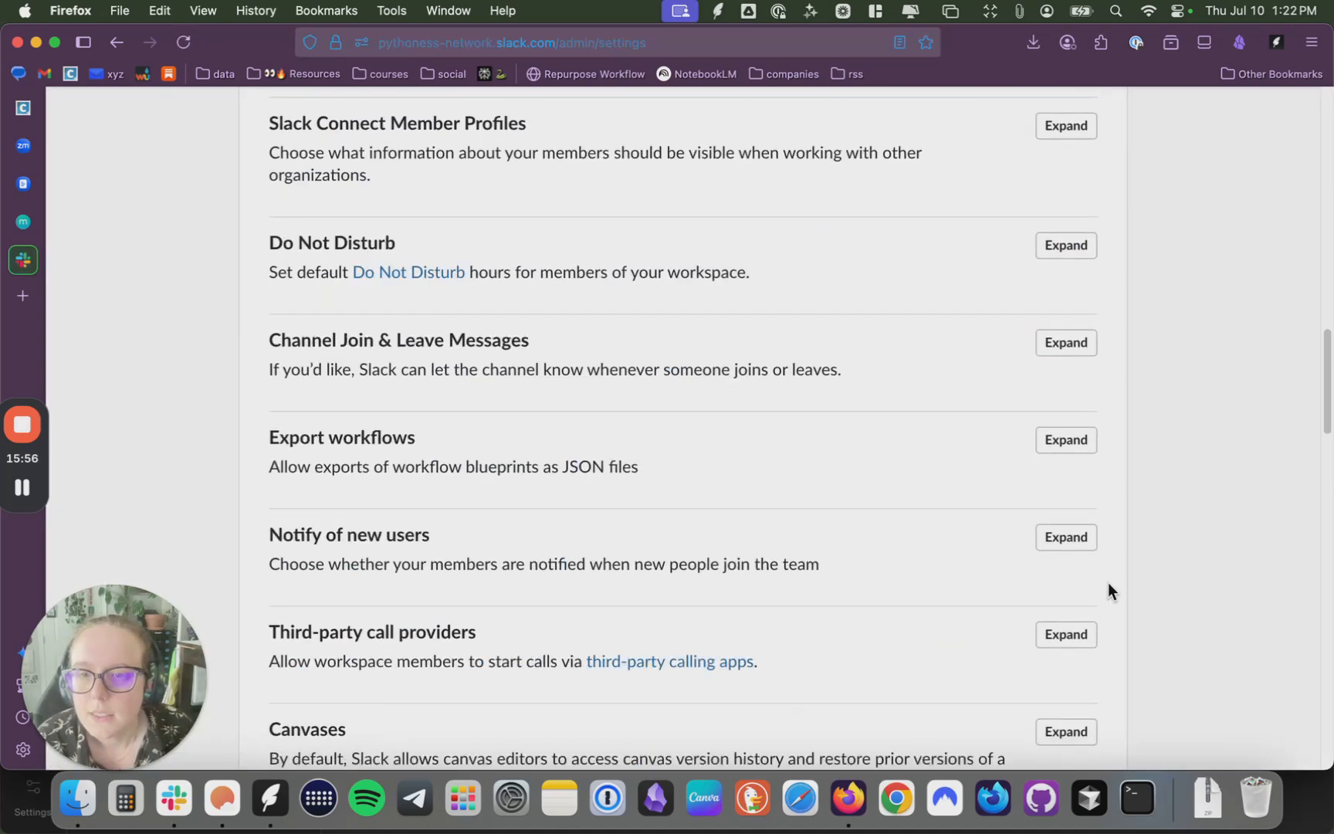
scroll(883, 567, down, 15)
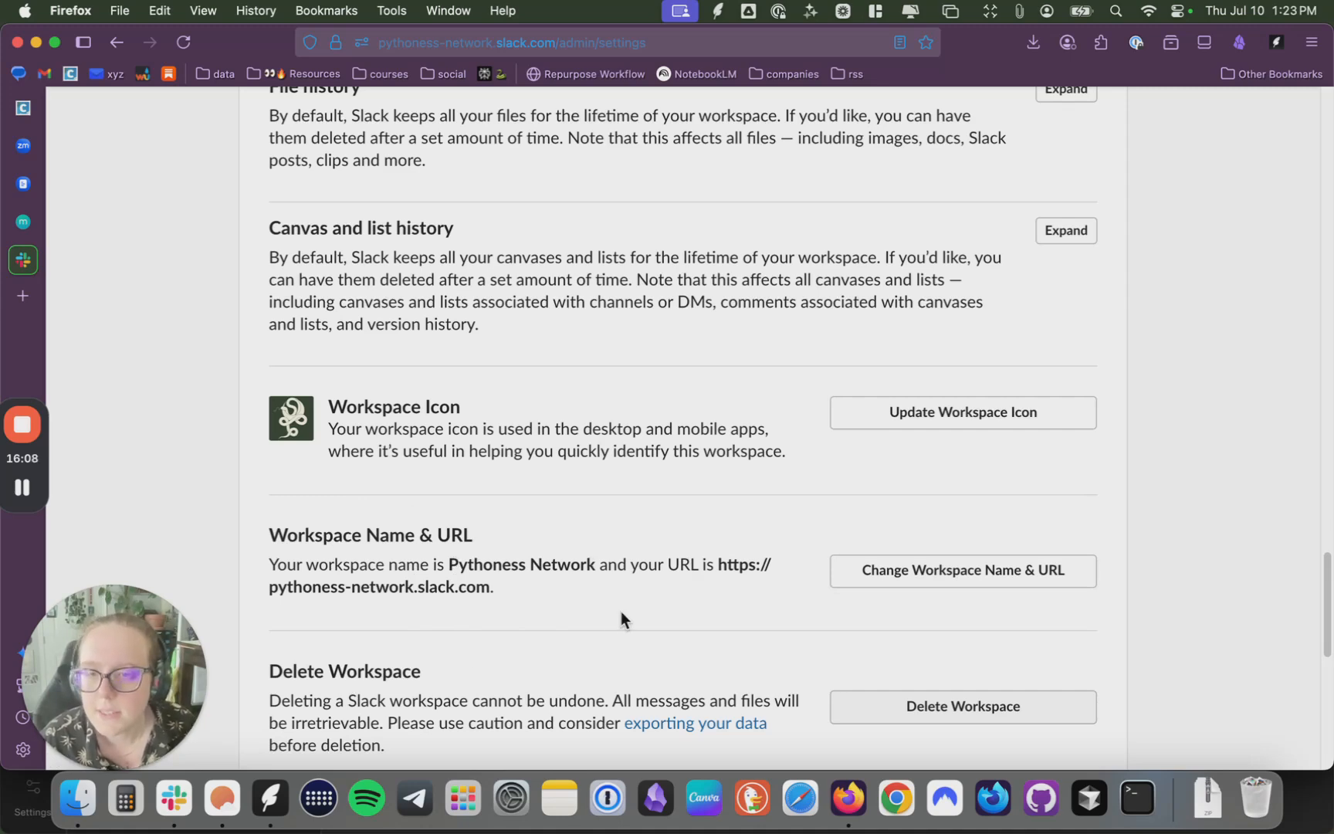
scroll(622, 618, down, 3)
scroll(621, 610, down, 1)
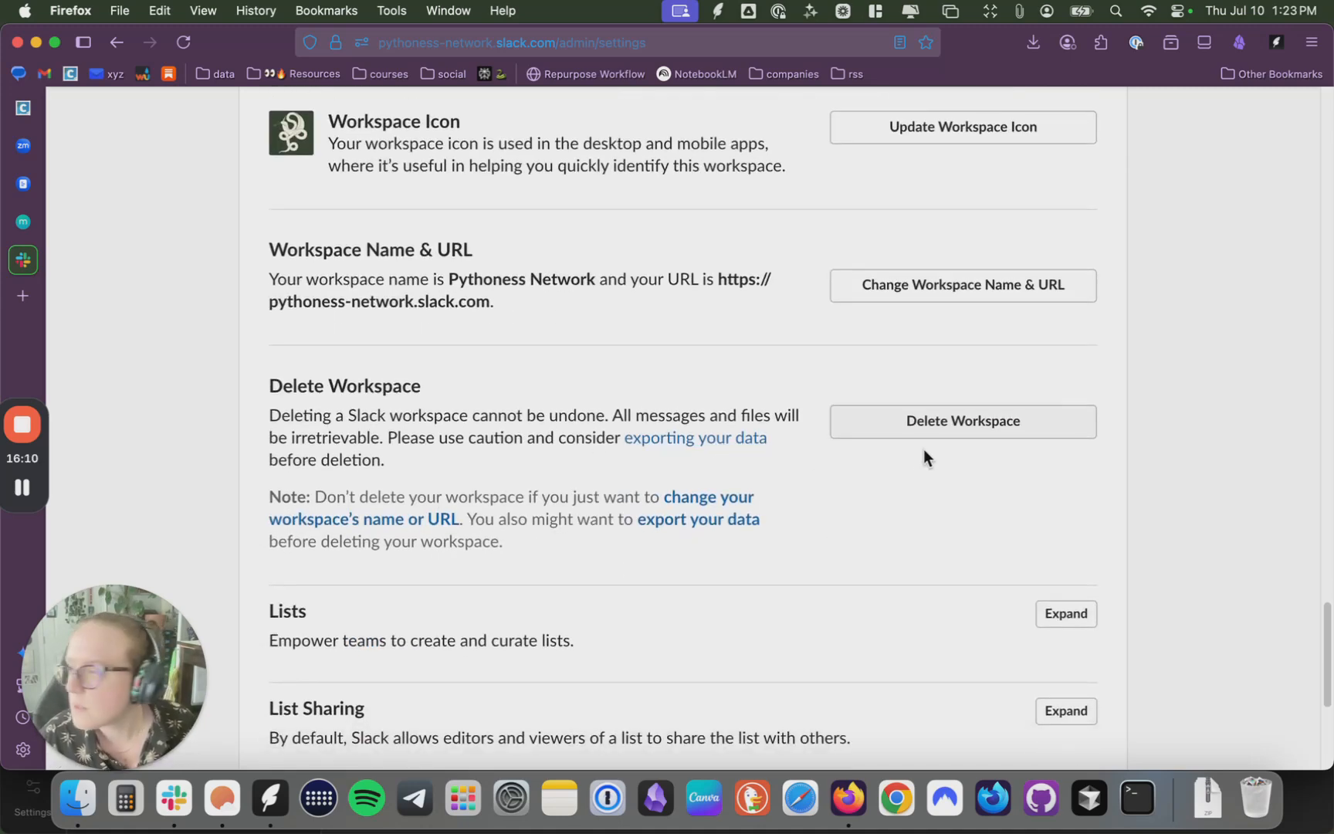
scroll(1080, 585, down, 3)
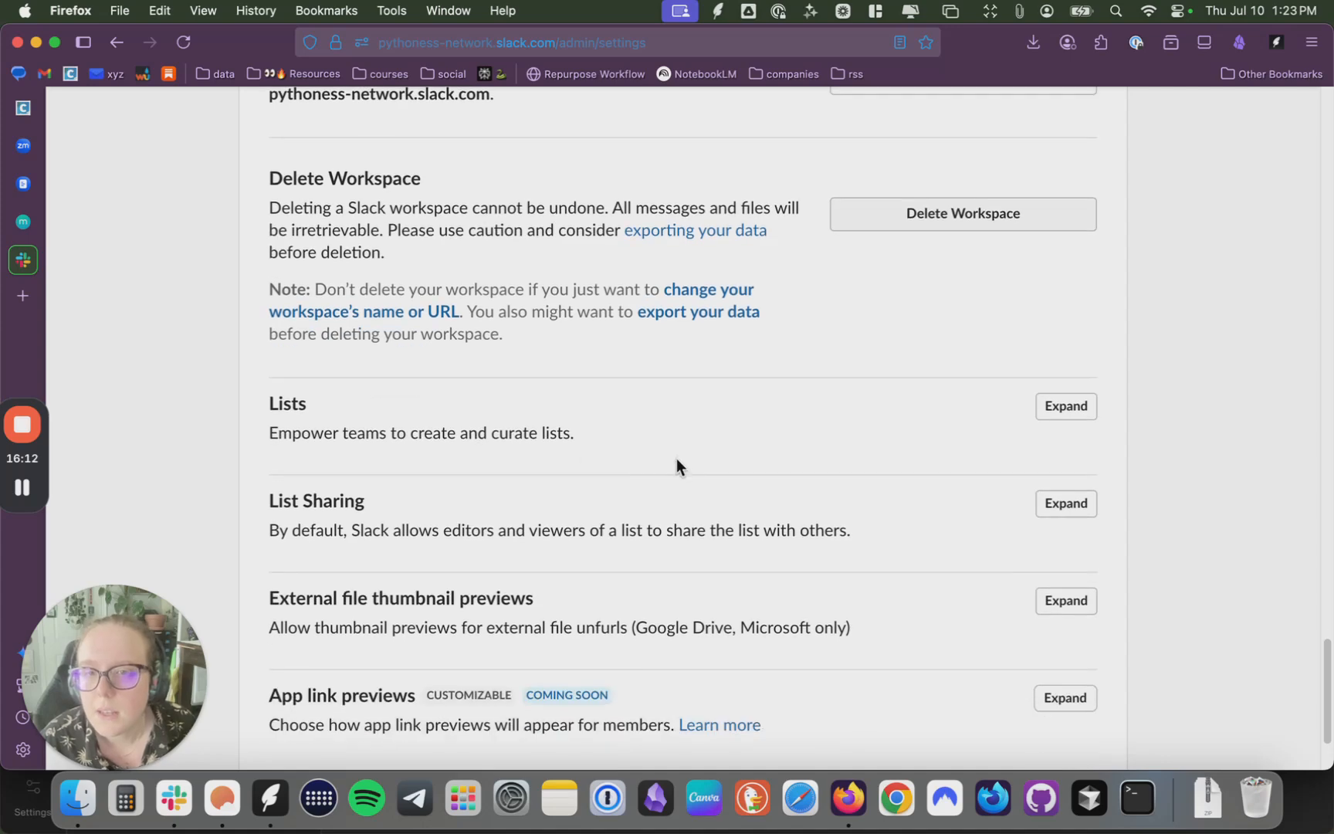
scroll(1024, 541, down, 1)
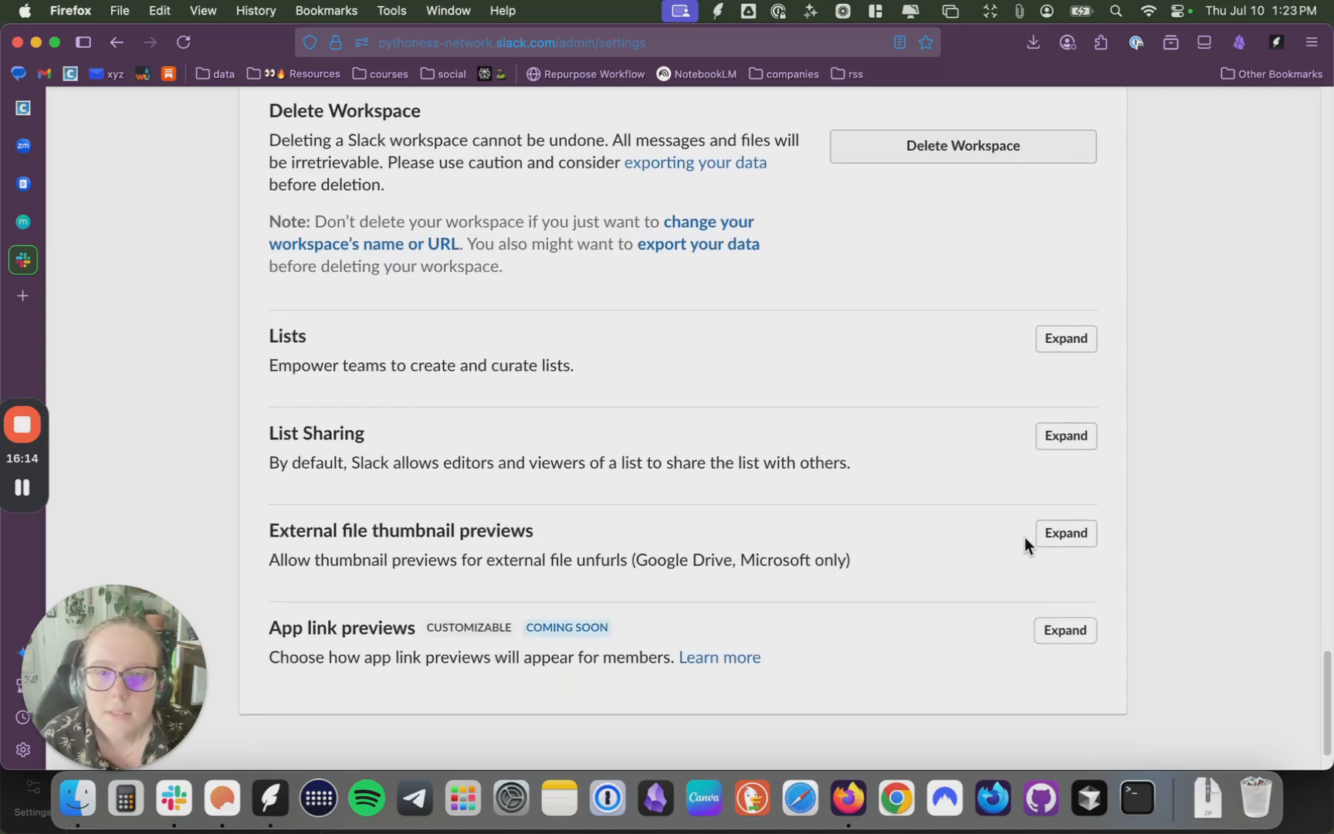
click(639, 359)
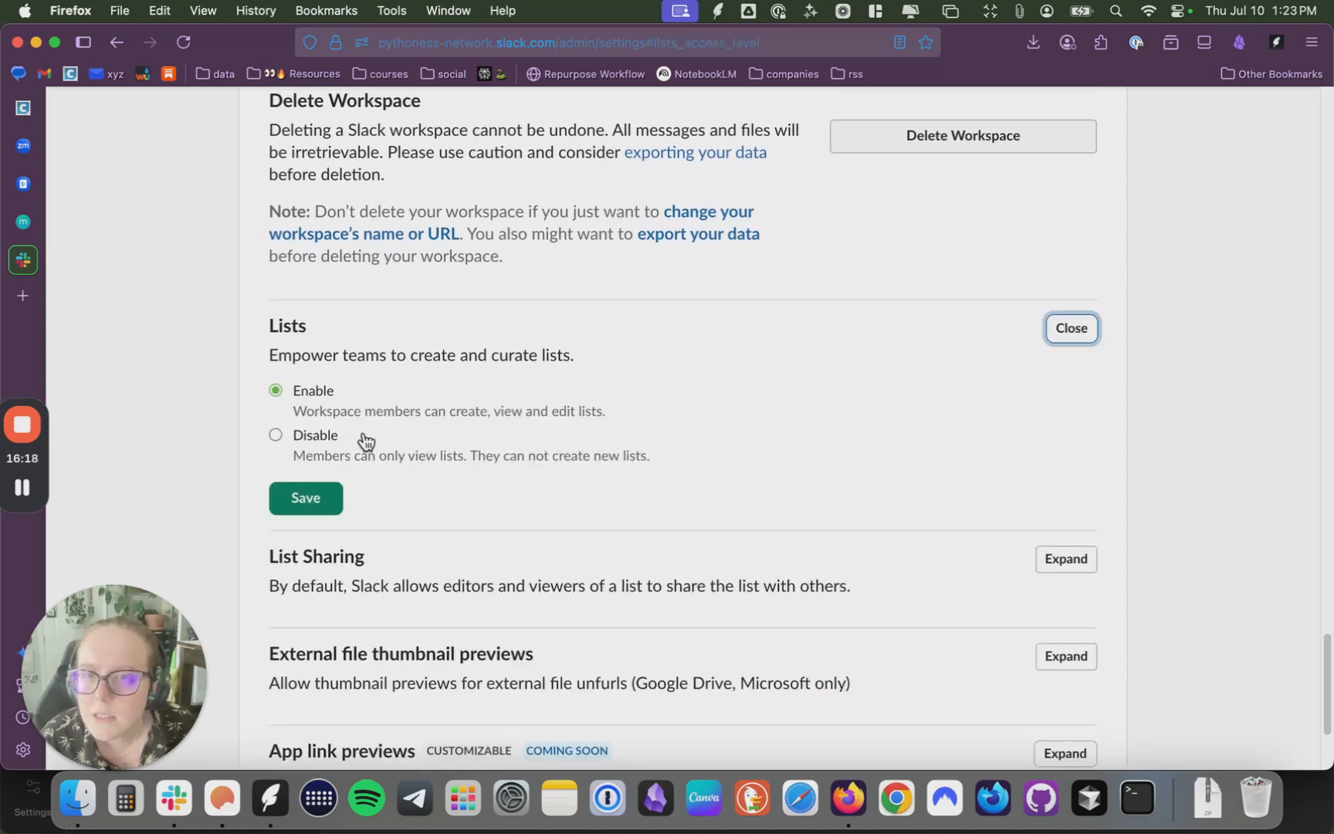
click(295, 504)
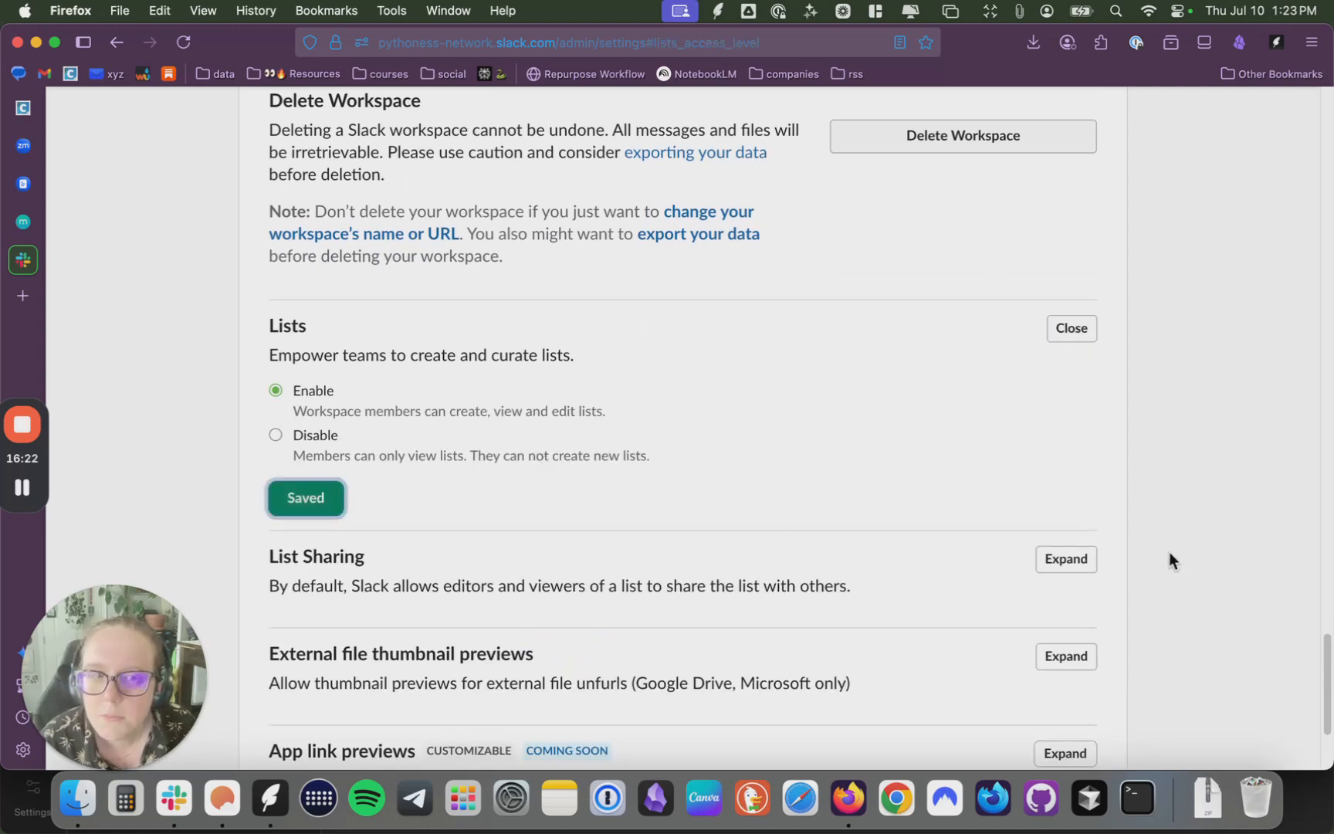
- Examine the List Sharing option that limits sharing to list owners, and collapse the List Sharing and Lists sections
click(1040, 557)
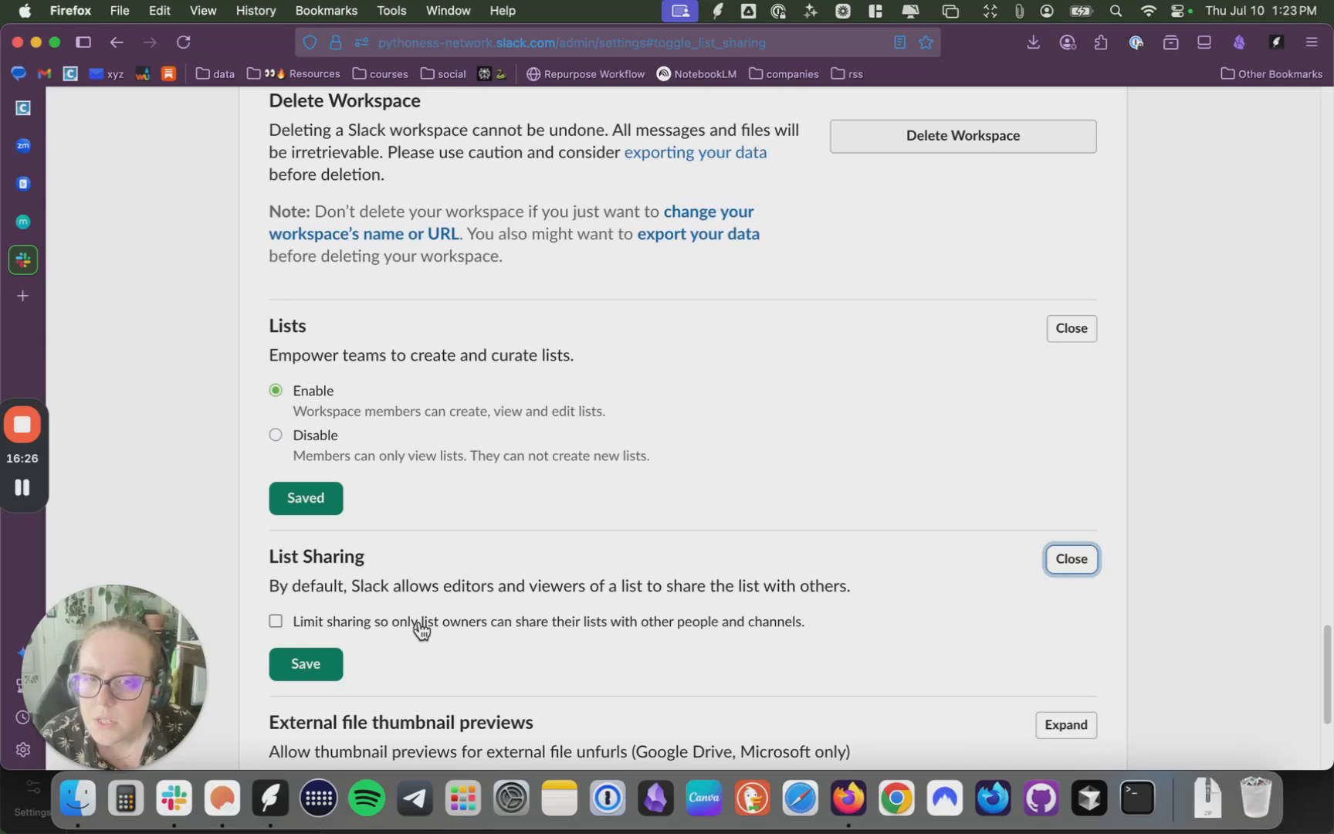
click(1079, 567)
click(1071, 328)
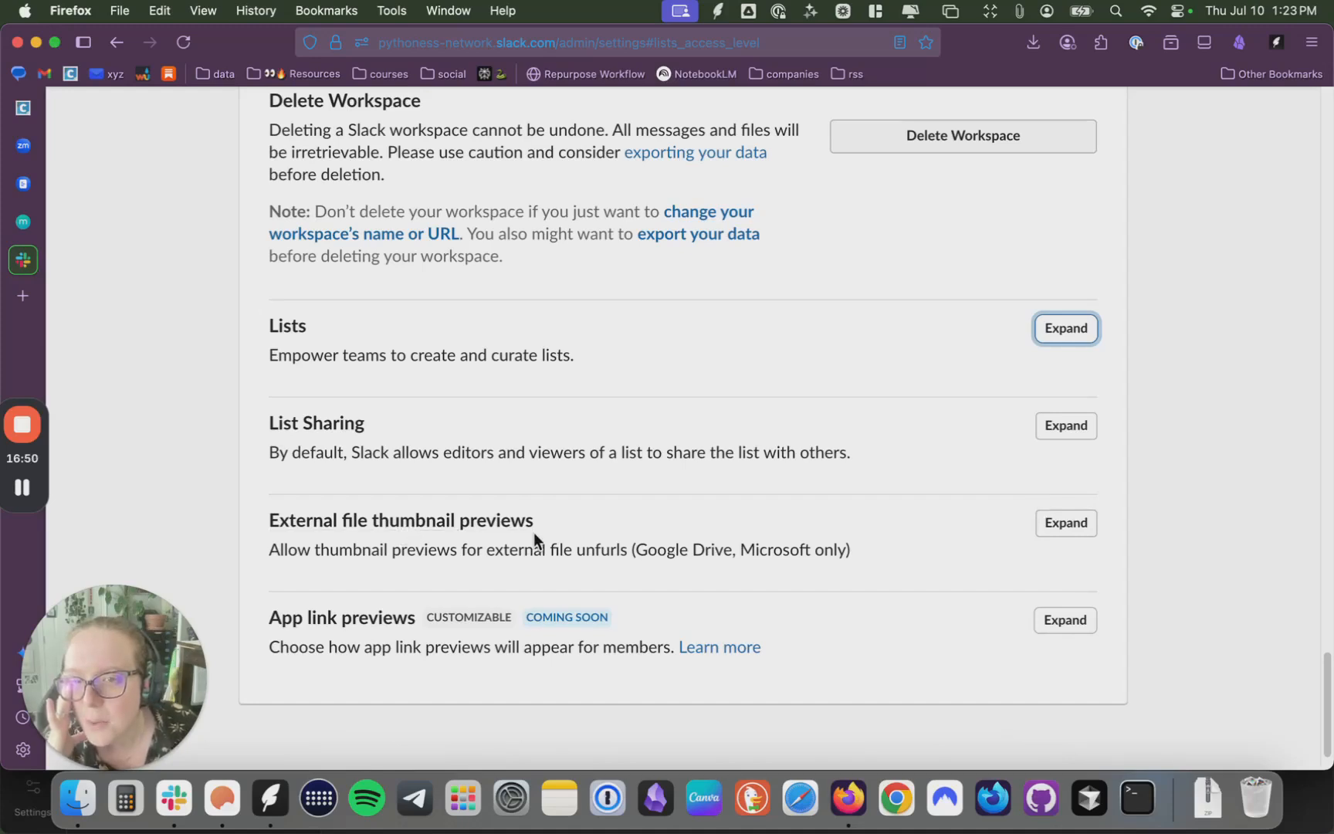
- Examine the External file thumbnail previews options for Google Drive and Microsoft, and collapse the section
click(1063, 533)
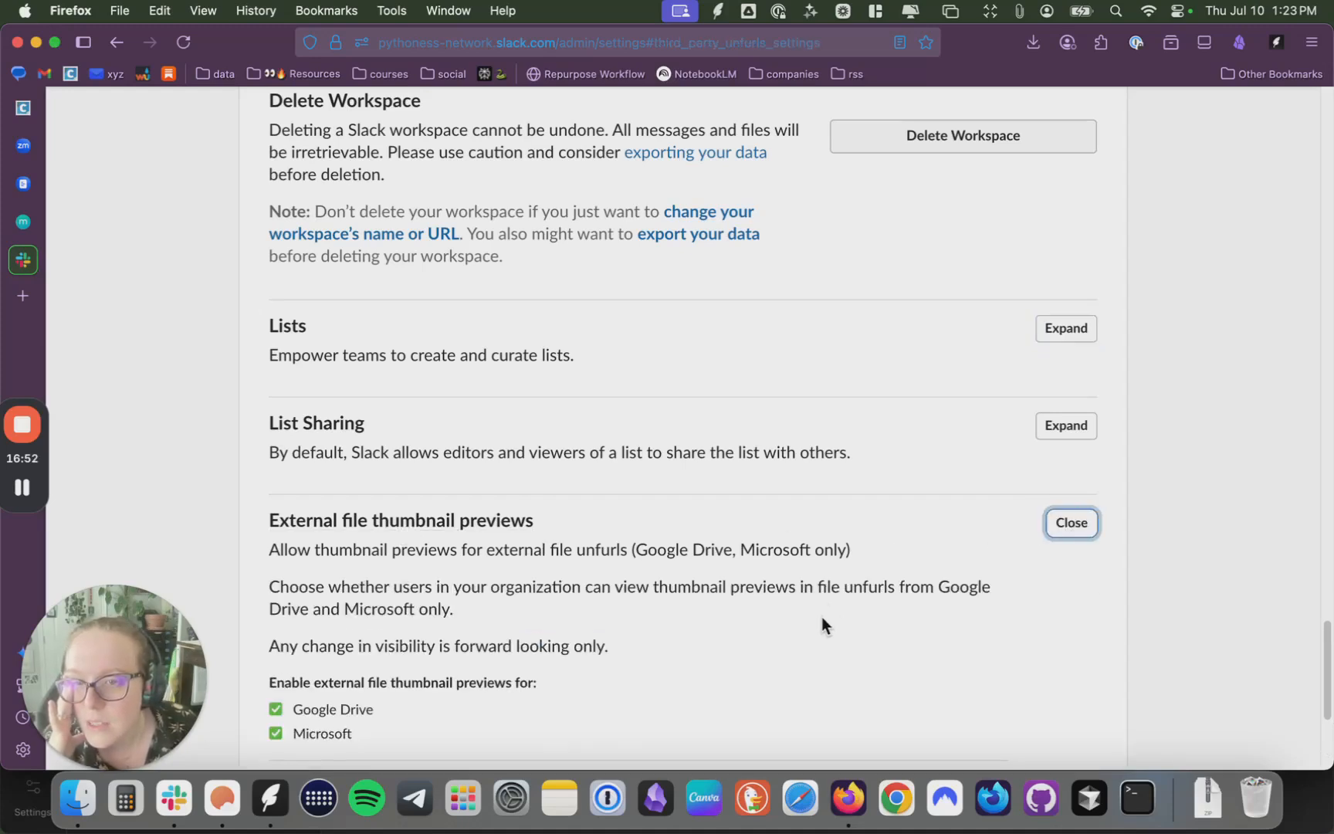
scroll(750, 685, down, 2)
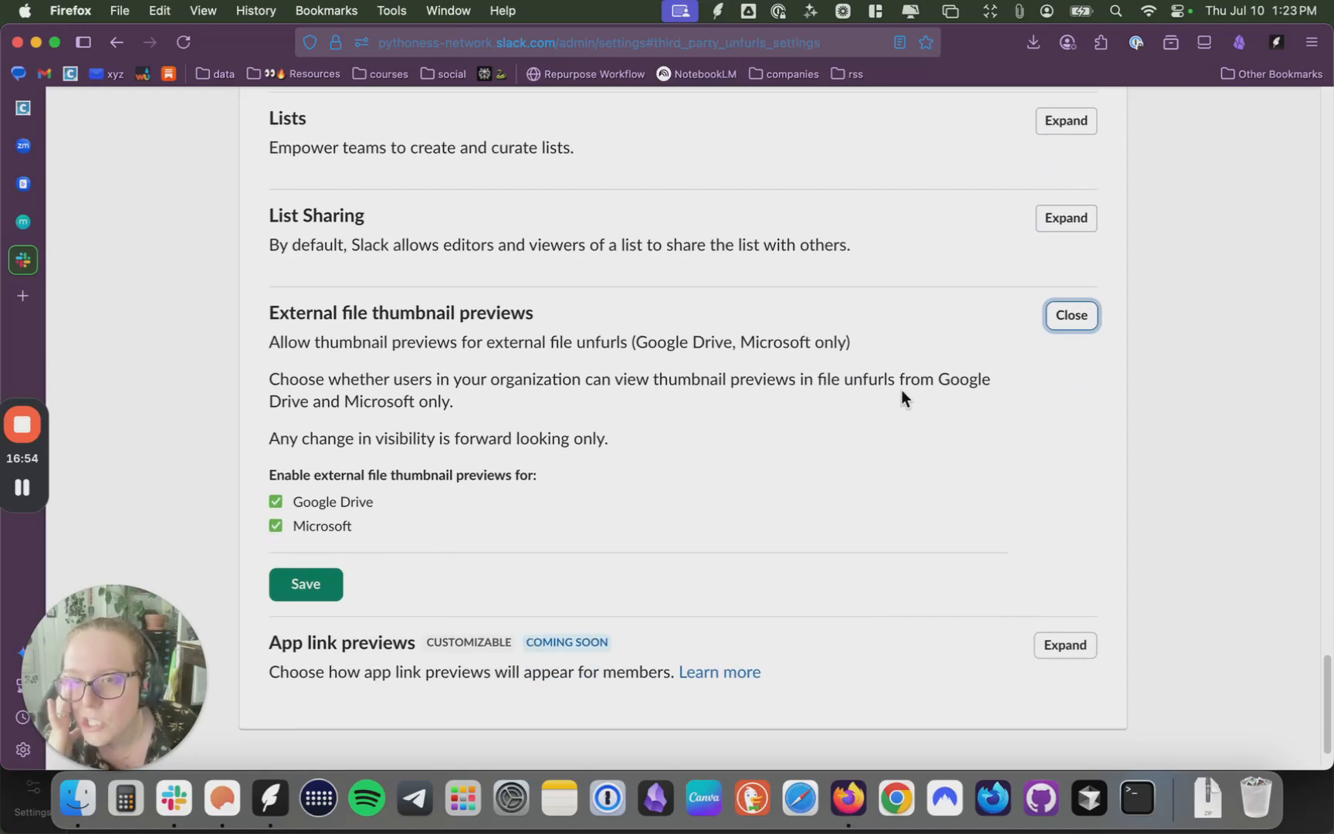
click(1073, 316)
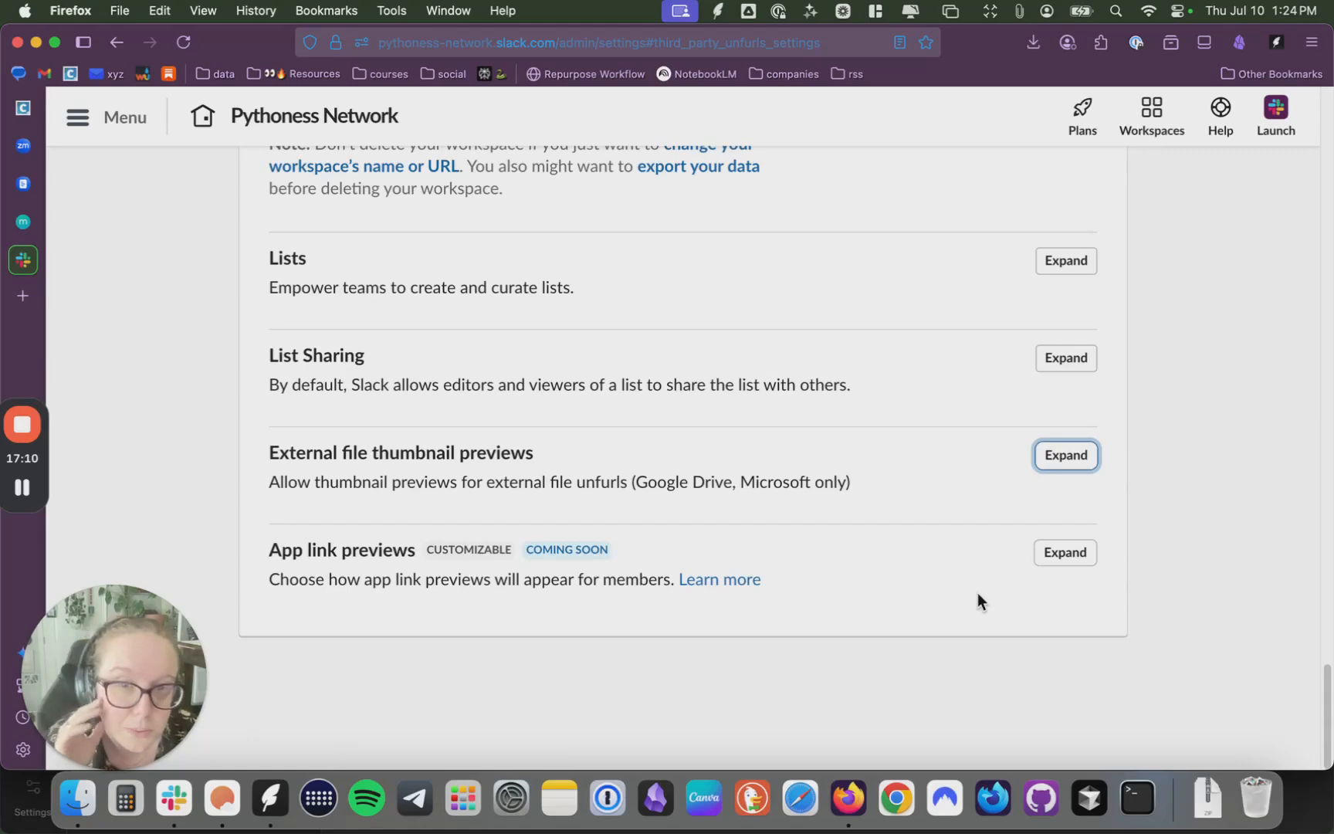
- Compare the preview types and their examples under App link previews, ending with Detailed preview (recommended) selected
click(1068, 556)
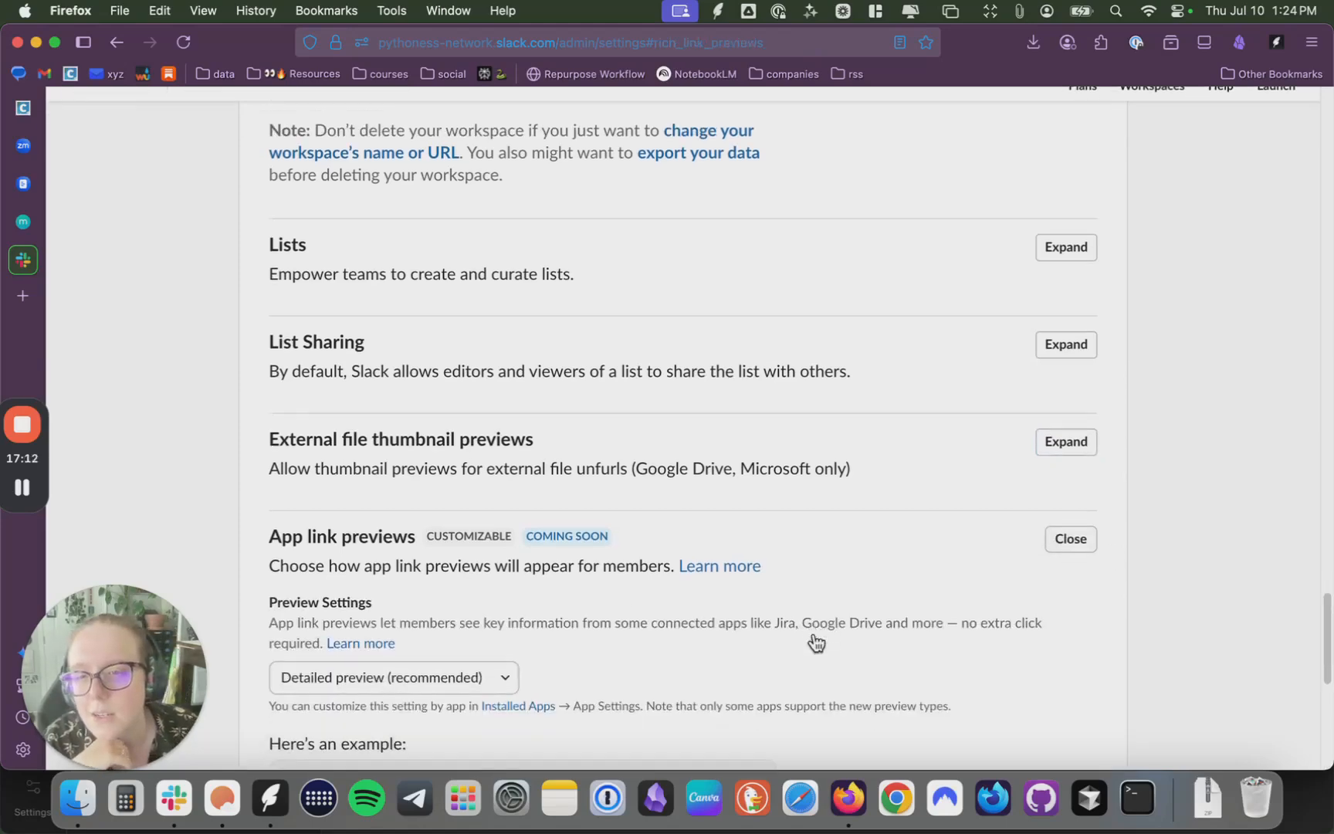
scroll(813, 642, down, 2)
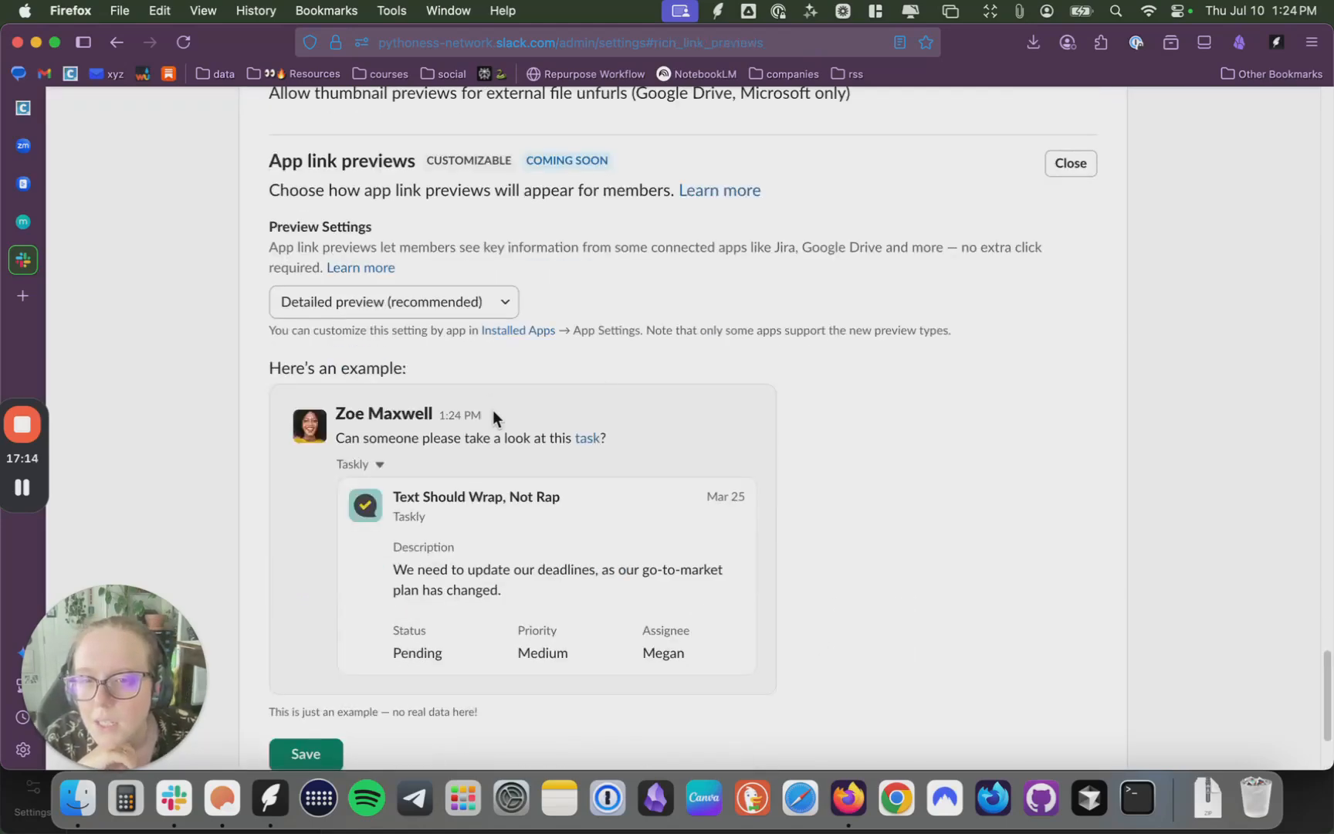
click(483, 302)
click(477, 362)
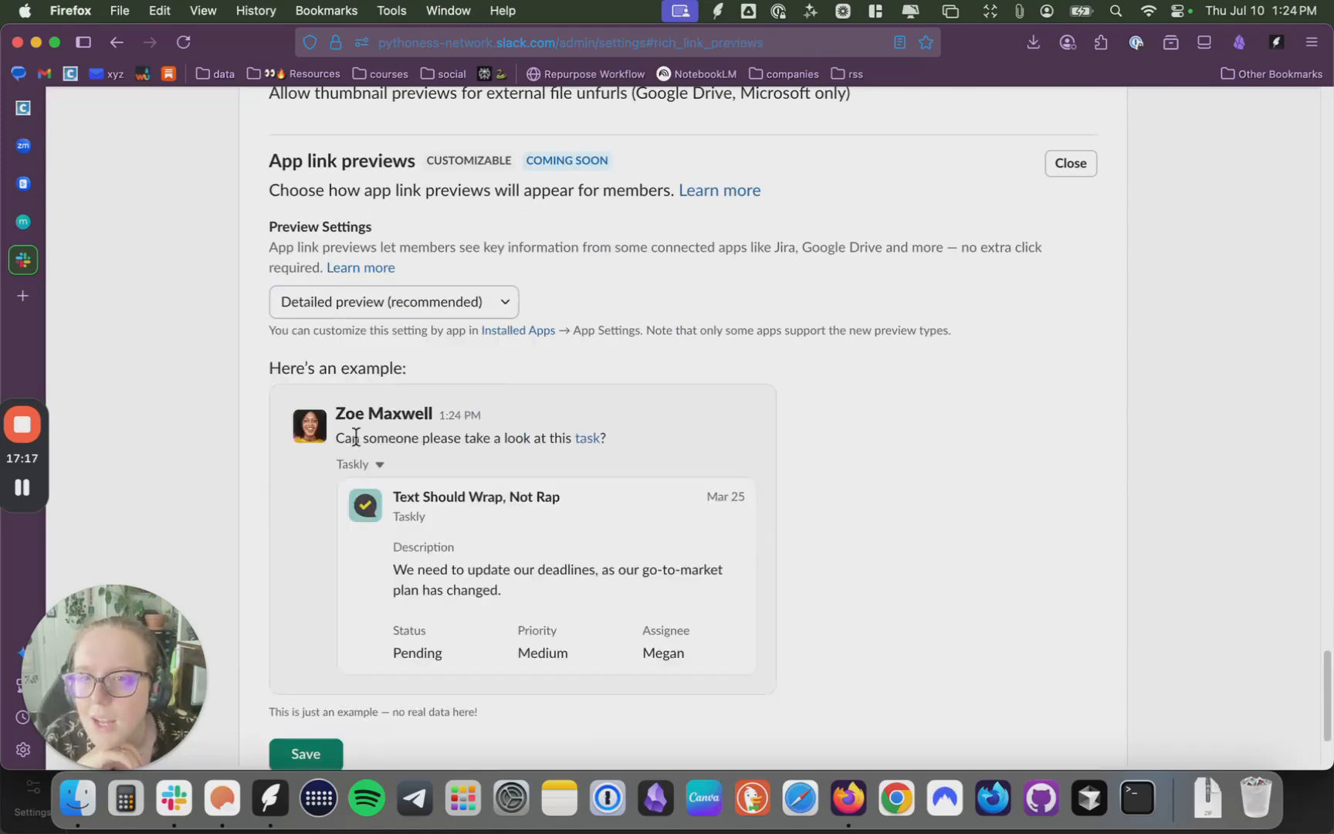
click(462, 305)
click(386, 431)
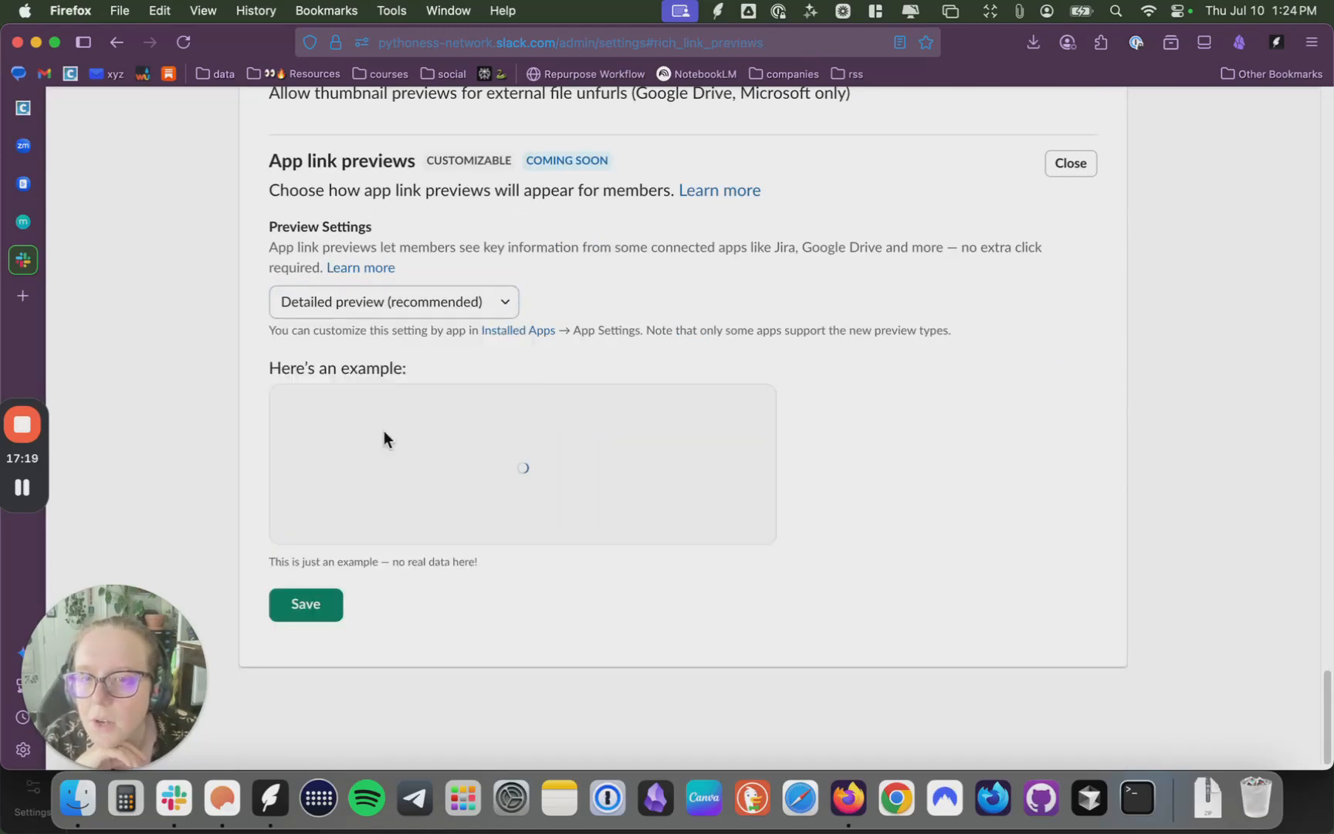
click(412, 301)
click(377, 359)
scroll(376, 679, down, 3)
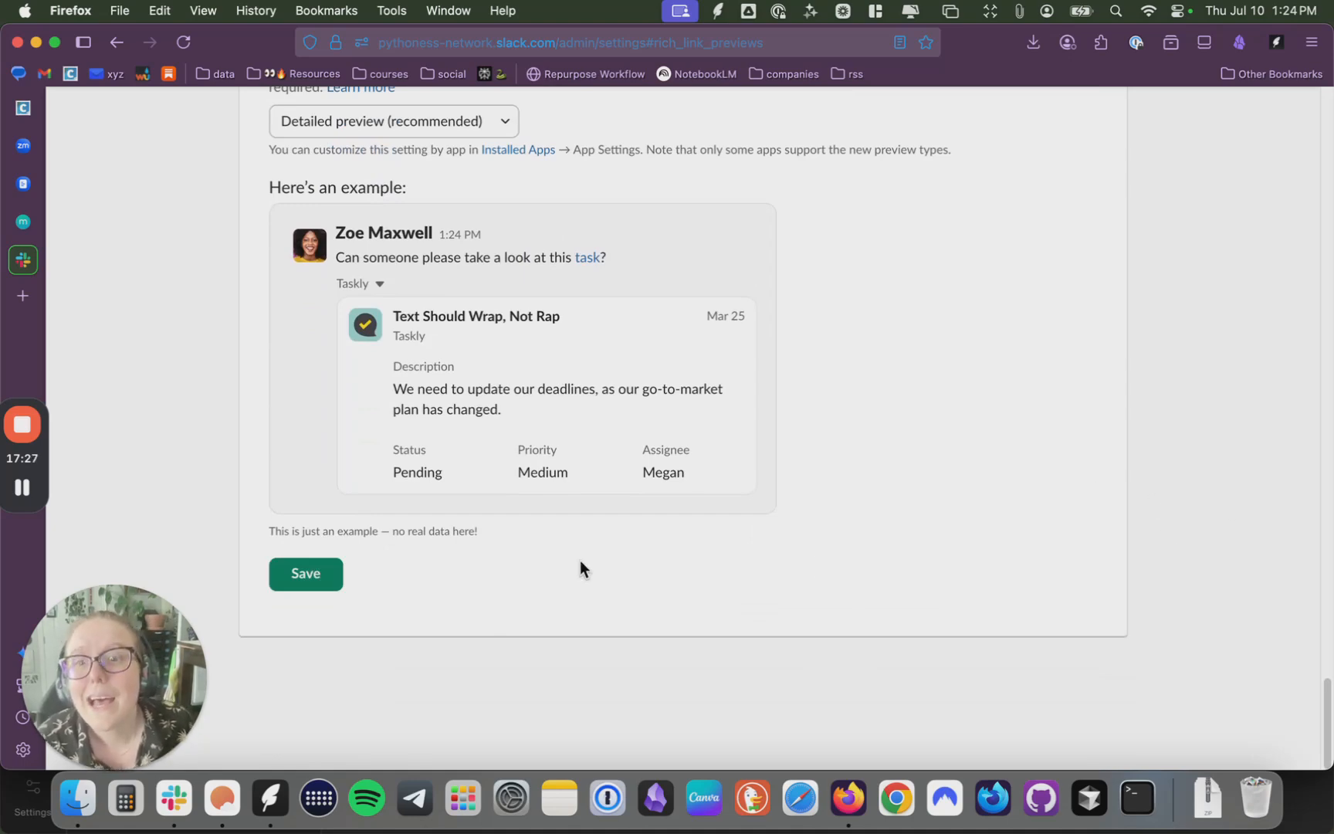
- Save the app link previews setting as Detailed preview (recommended) and open the workspace's Permissions settings
click(328, 577)
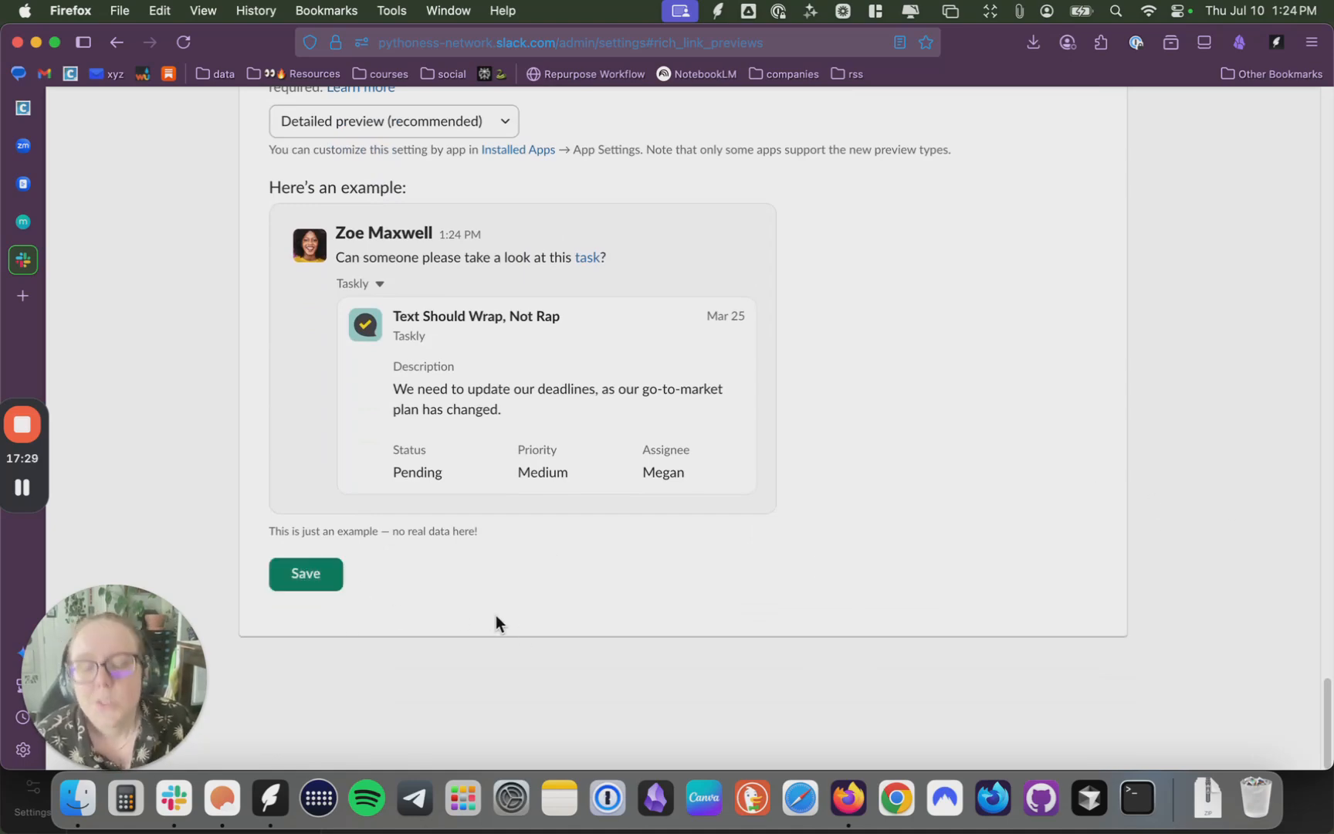
scroll(546, 628, up, 20)
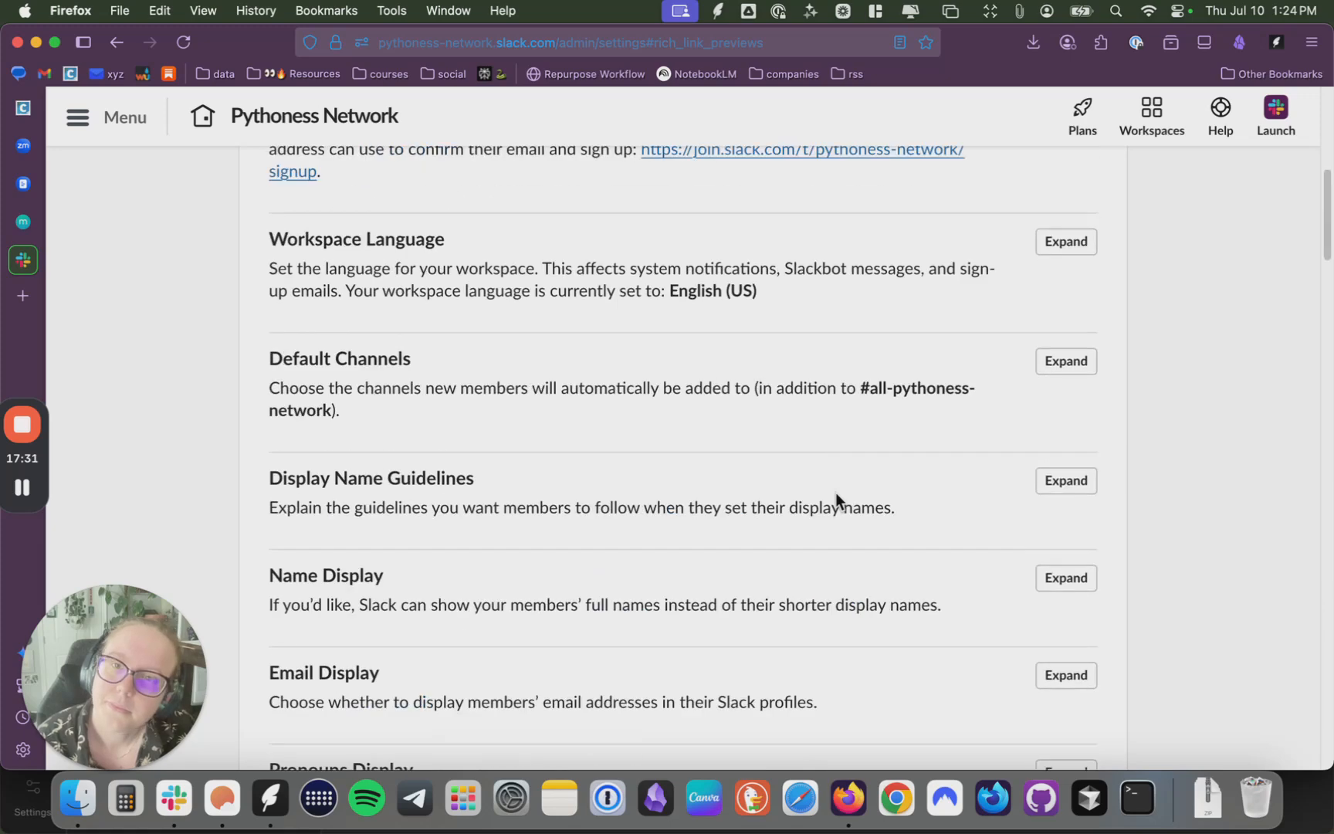
click(466, 406)
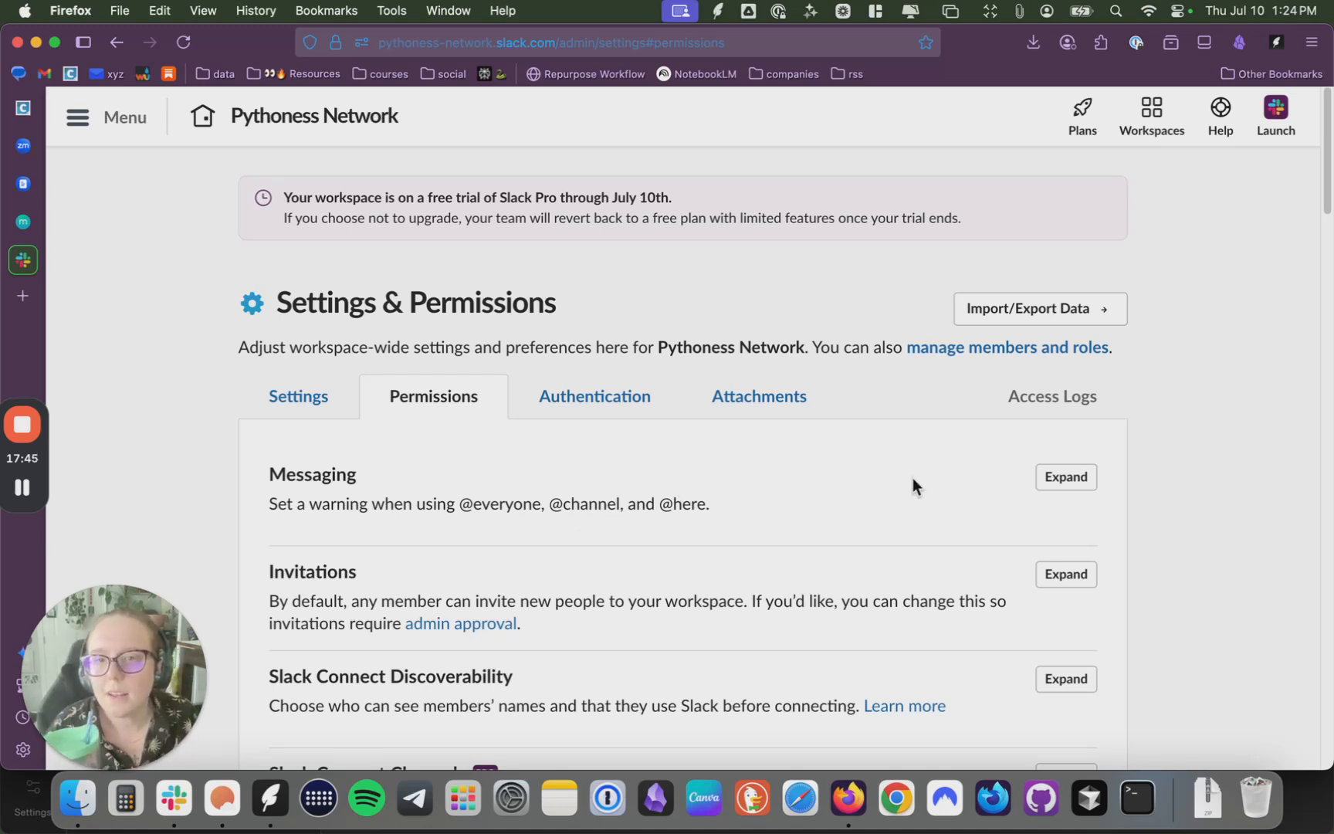
click(1048, 480)
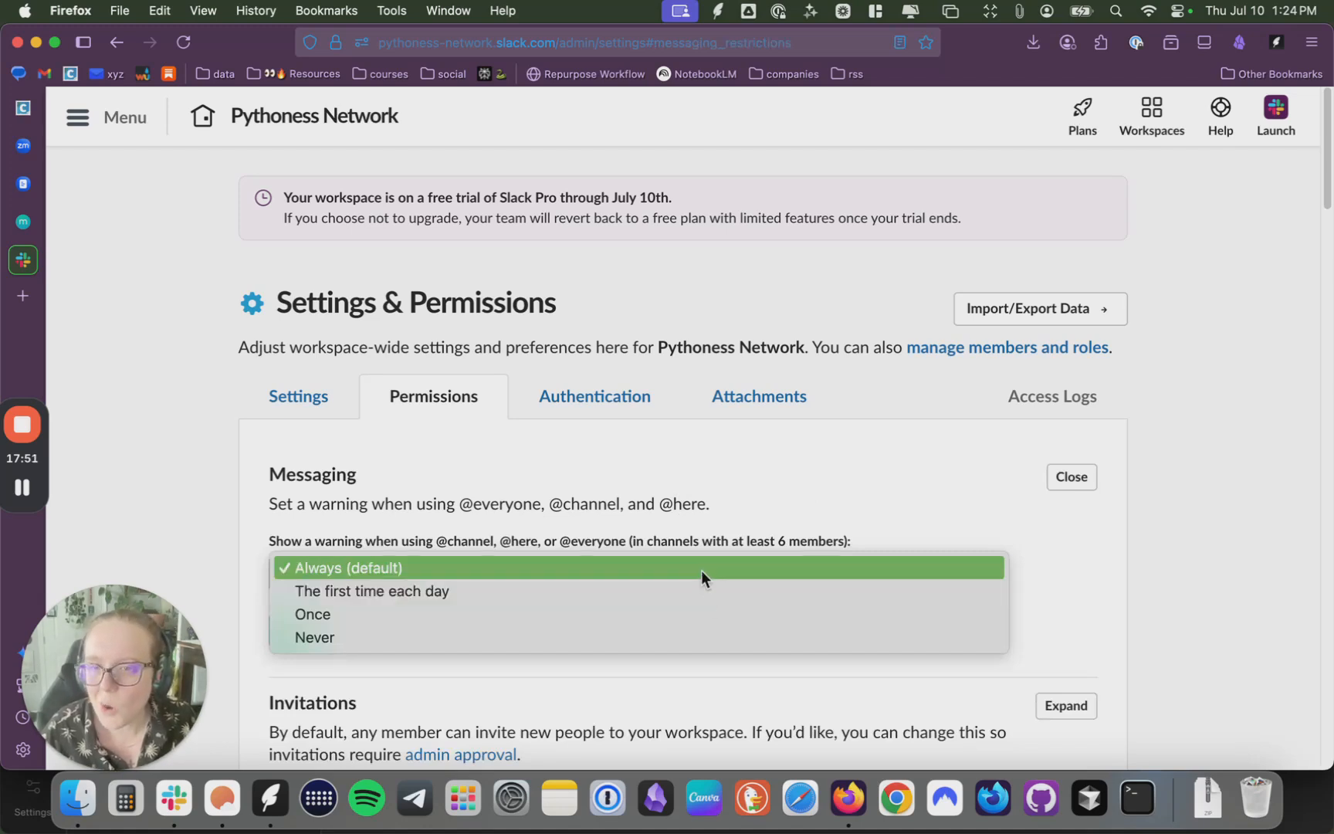
click(702, 570)
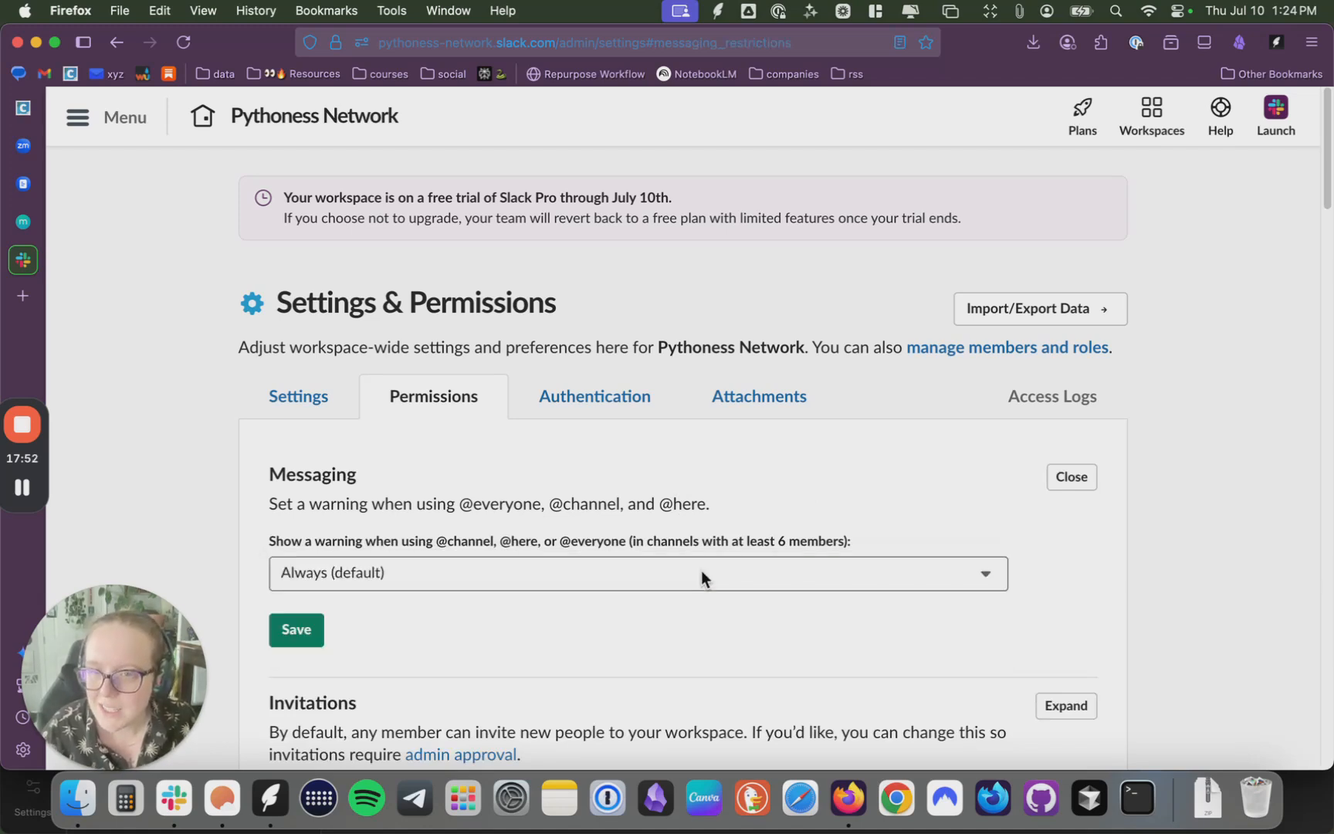
click(313, 640)
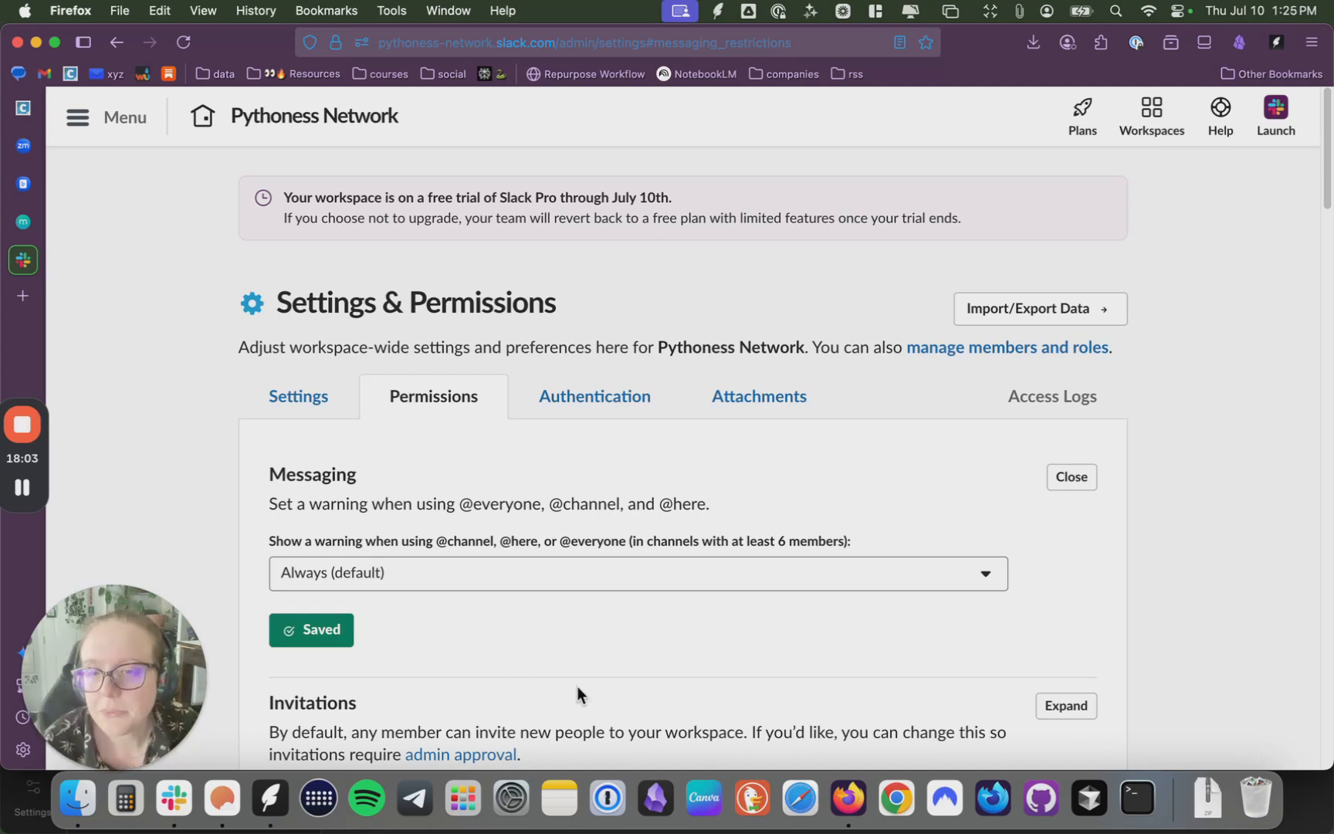
- Examine the Invitations option that requires admin approval, and collapse the section
scroll(578, 687, down, 3)
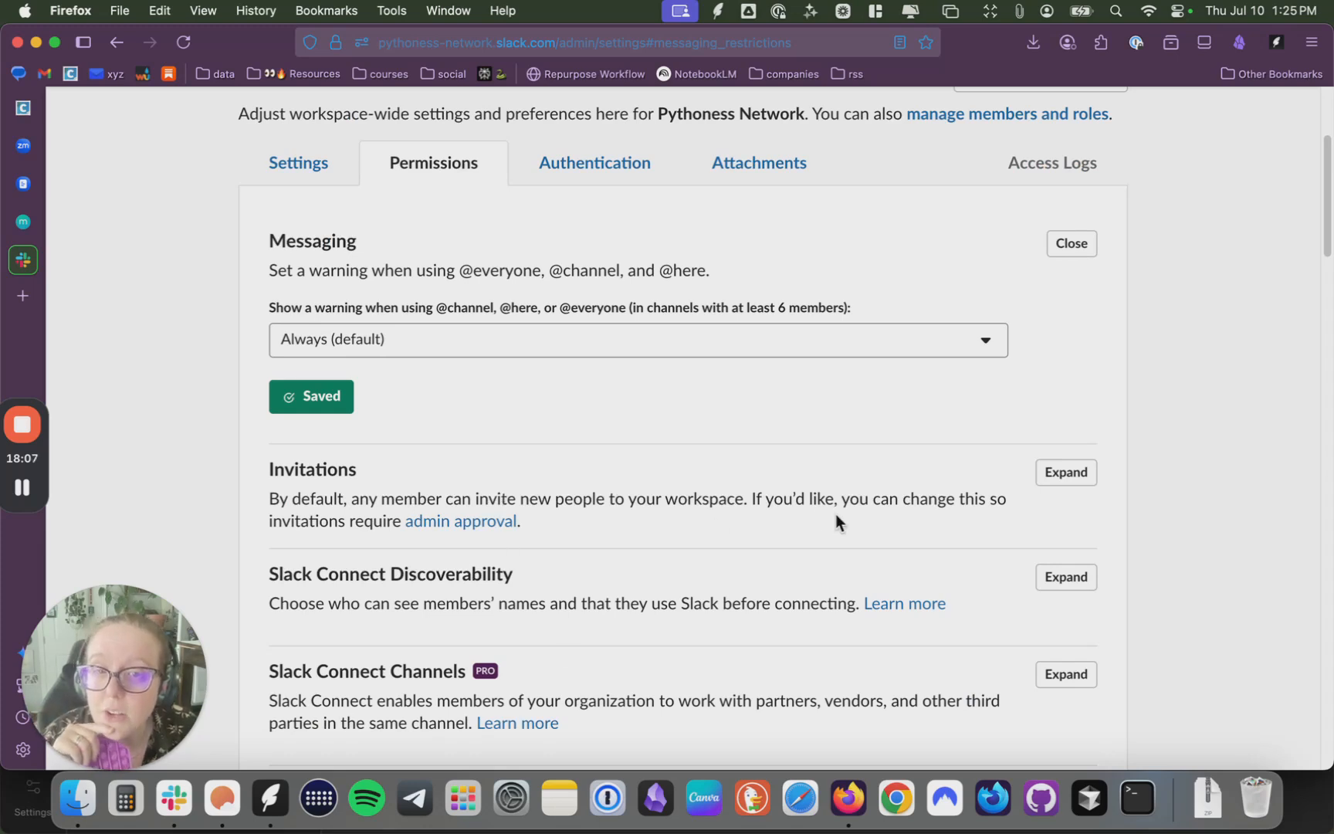
click(1051, 480)
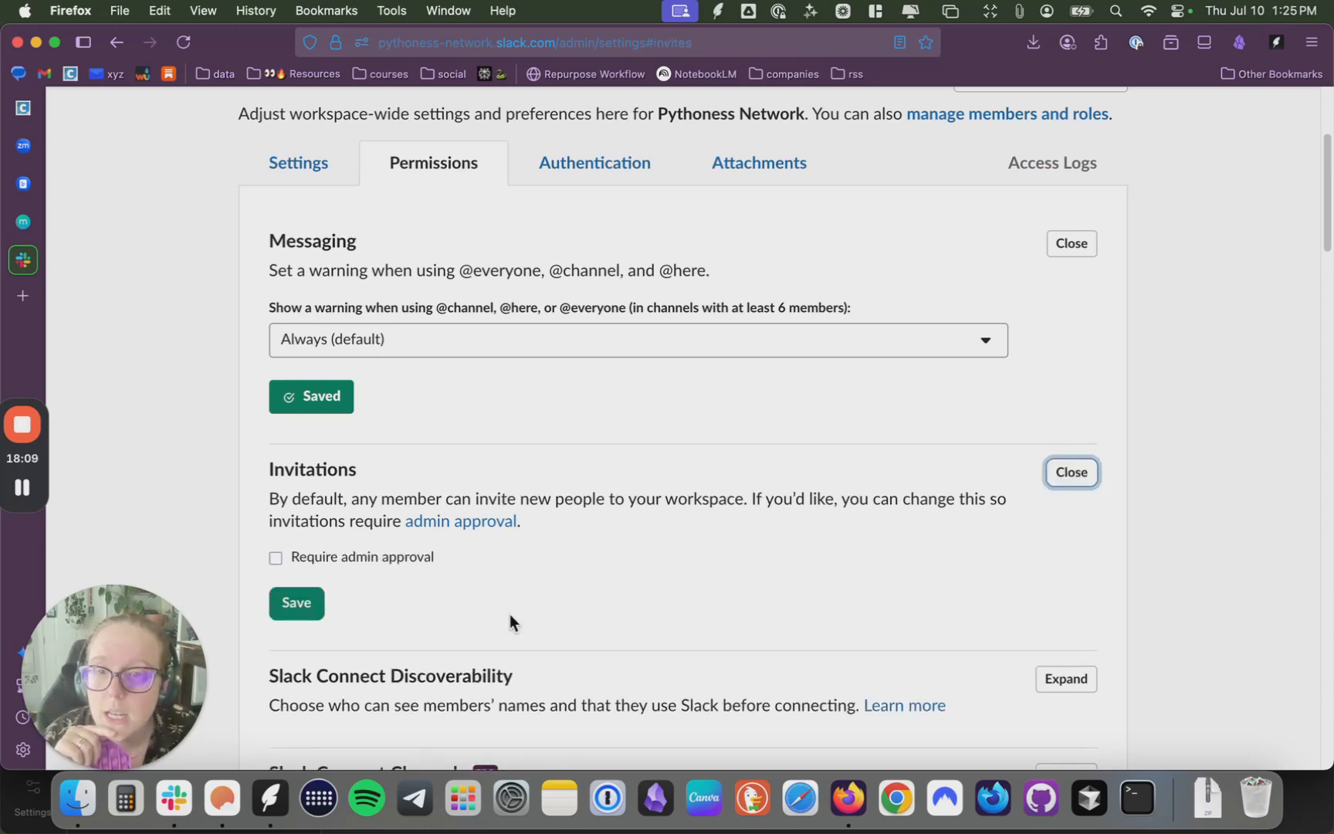
click(1066, 480)
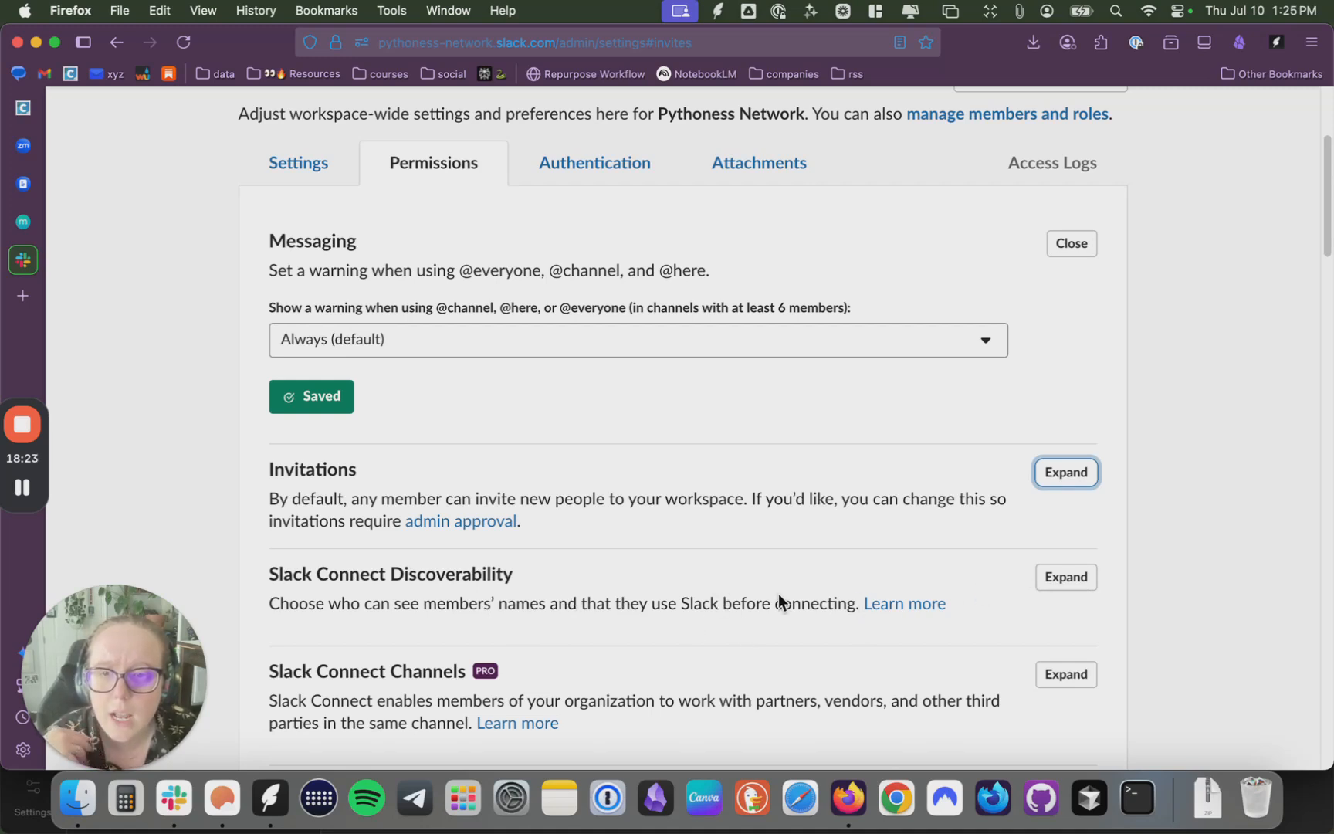
- Save Slack Connect Discoverability with People with their email address selected
click(1043, 587)
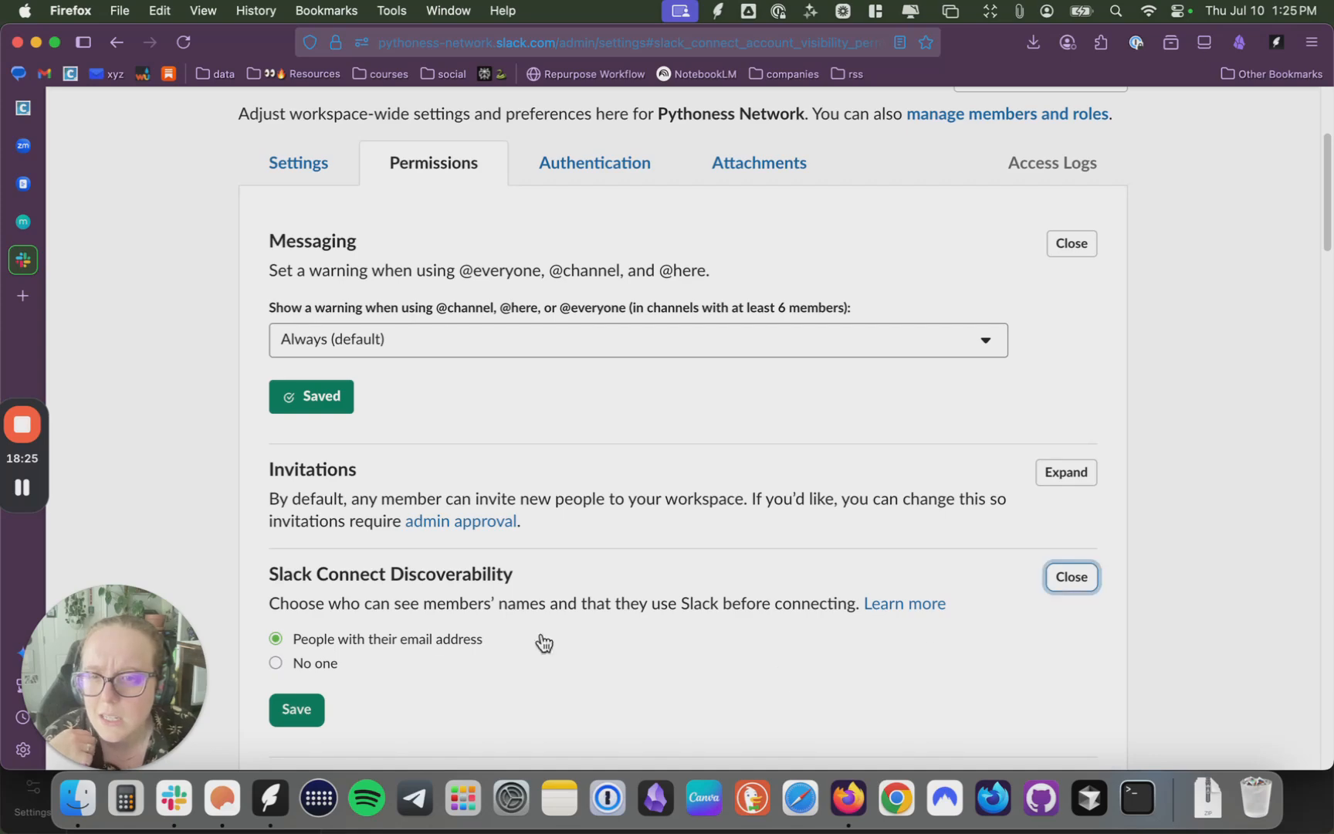
click(272, 719)
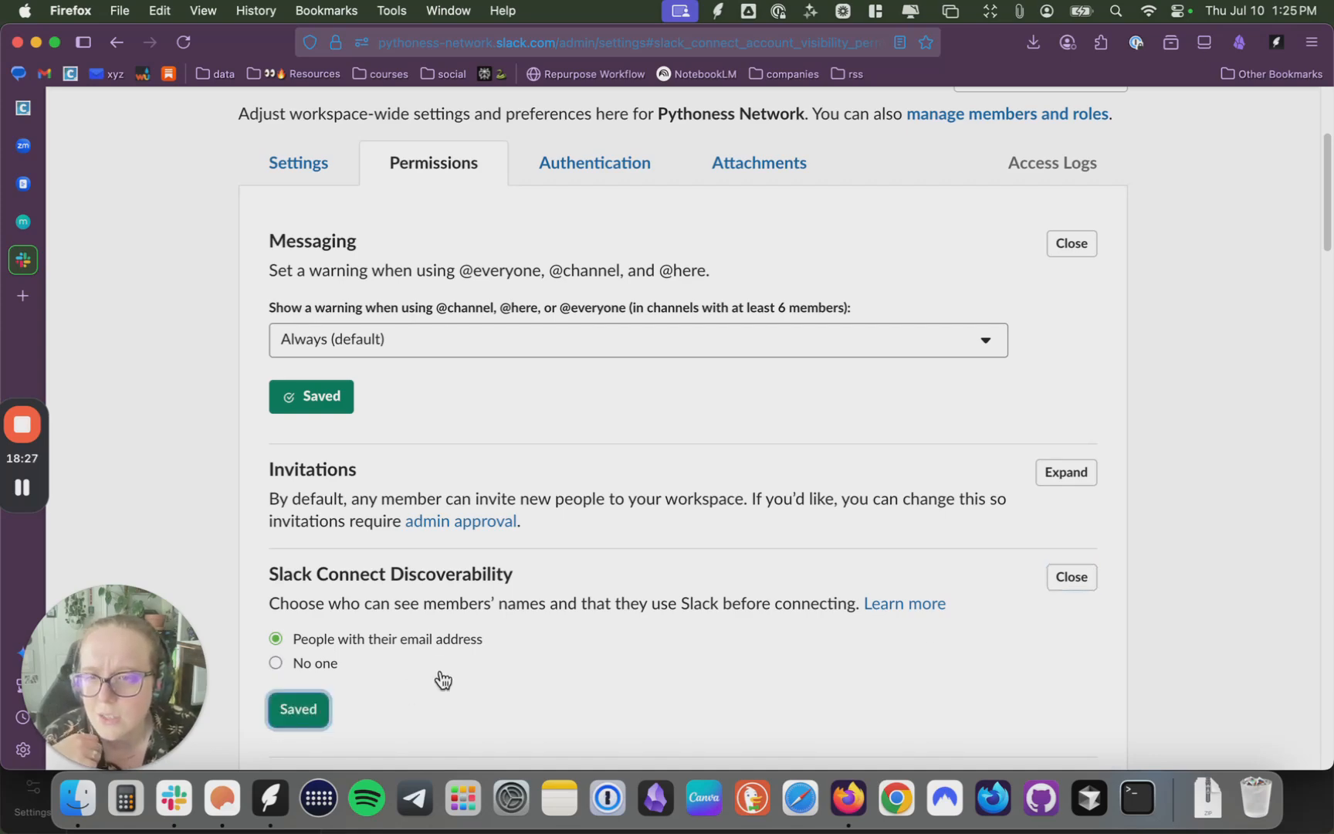
- Examine the Slack Connect Channels options for inviting people from outside the workspace, and collapse the section
scroll(441, 680, down, 6)
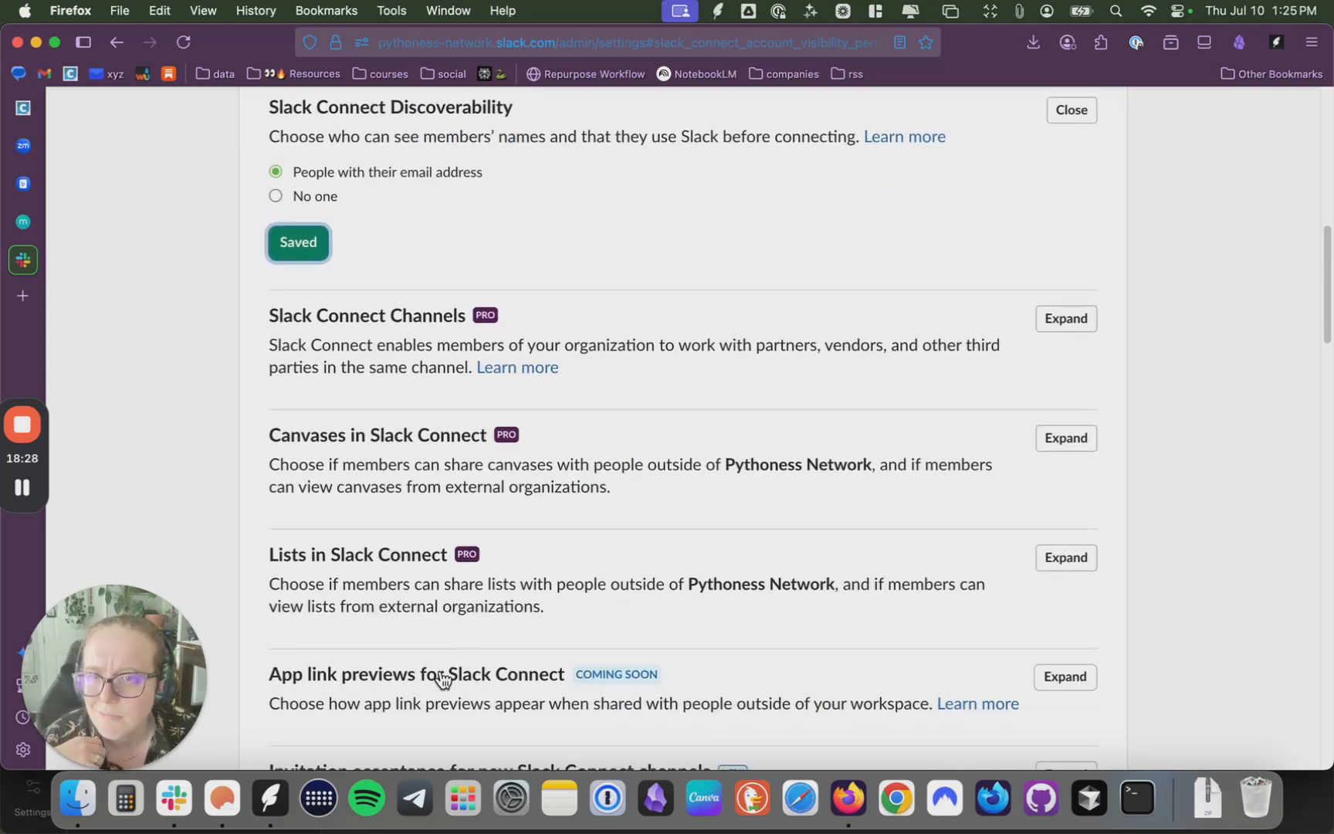
click(1059, 328)
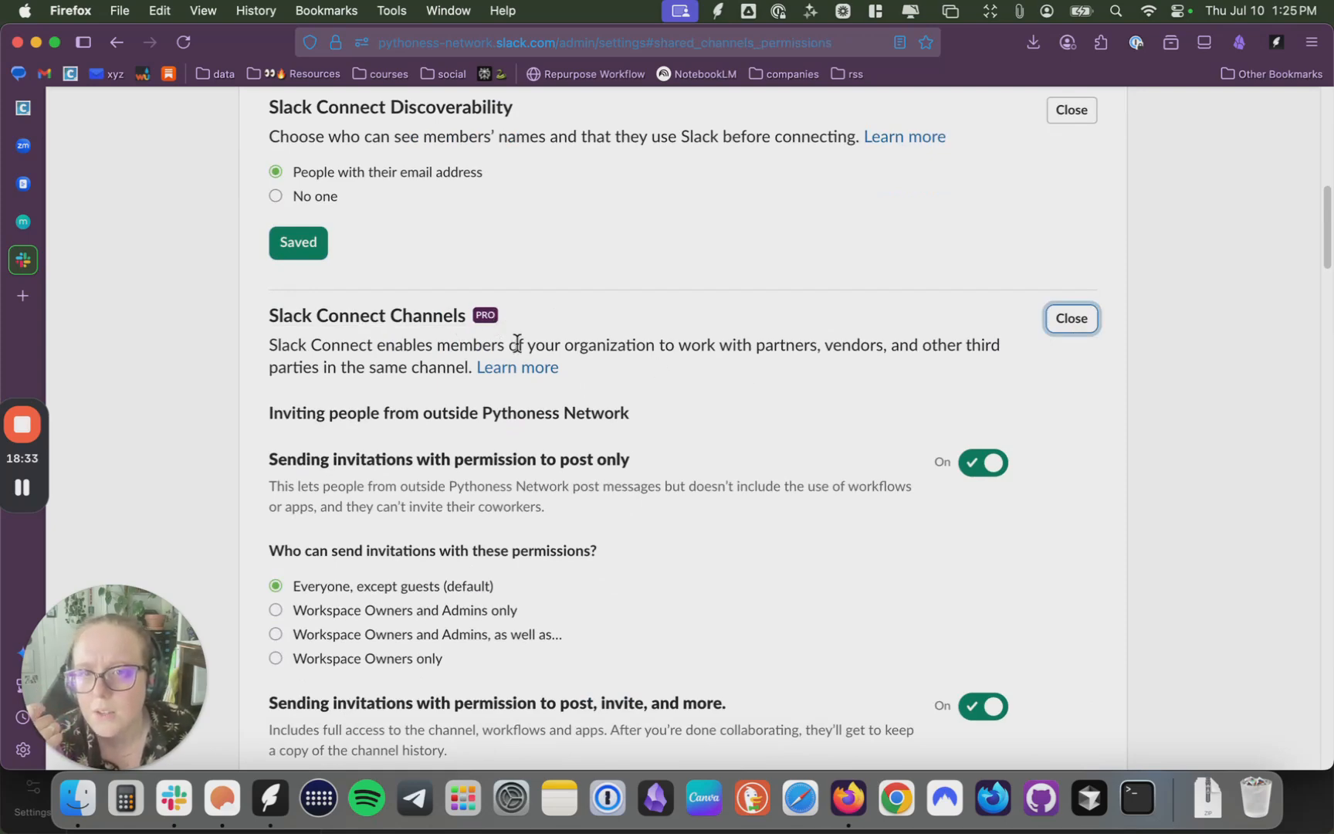
scroll(926, 370, down, 2)
click(1069, 216)
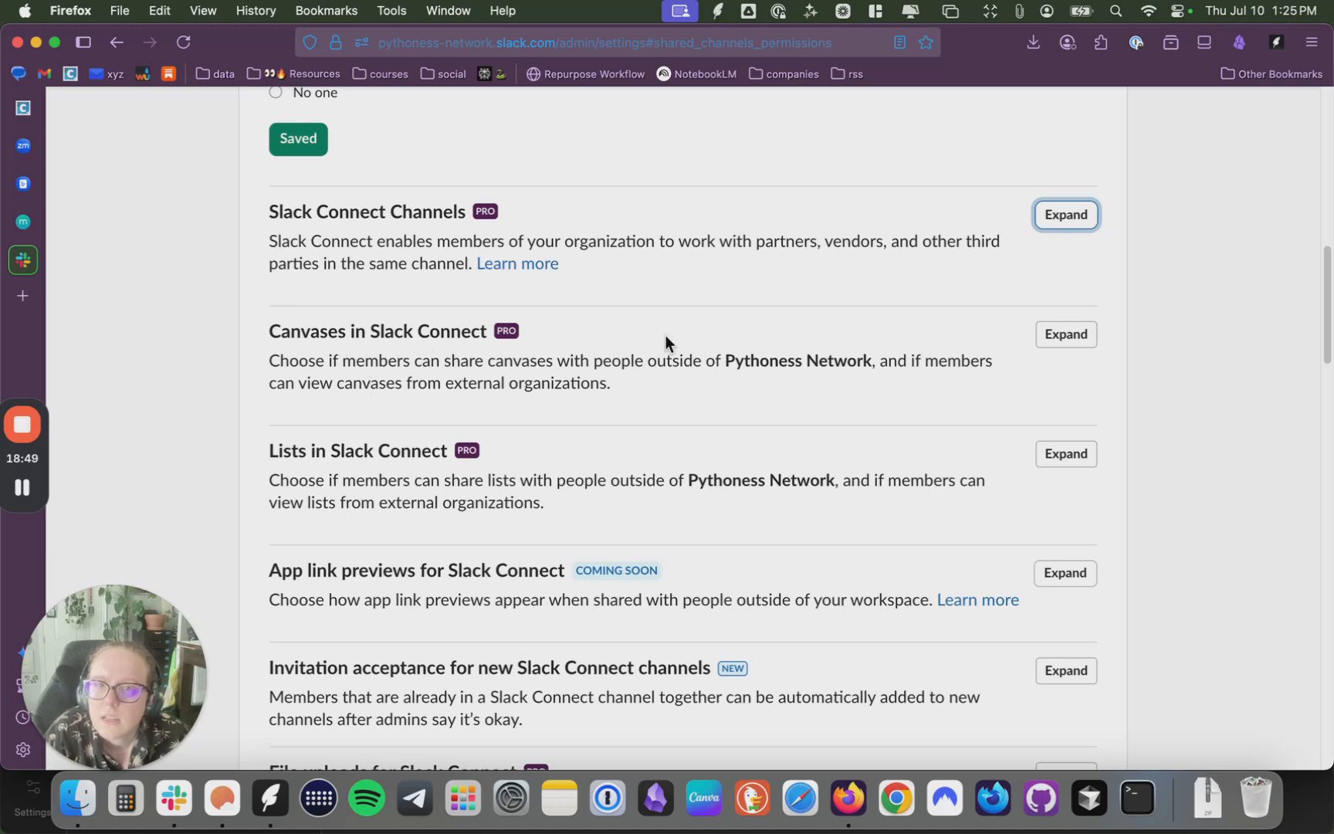
- Examine the external sharing options under Canvases in Slack Connect and Lists in Slack Connect, collapsing each section
click(1071, 343)
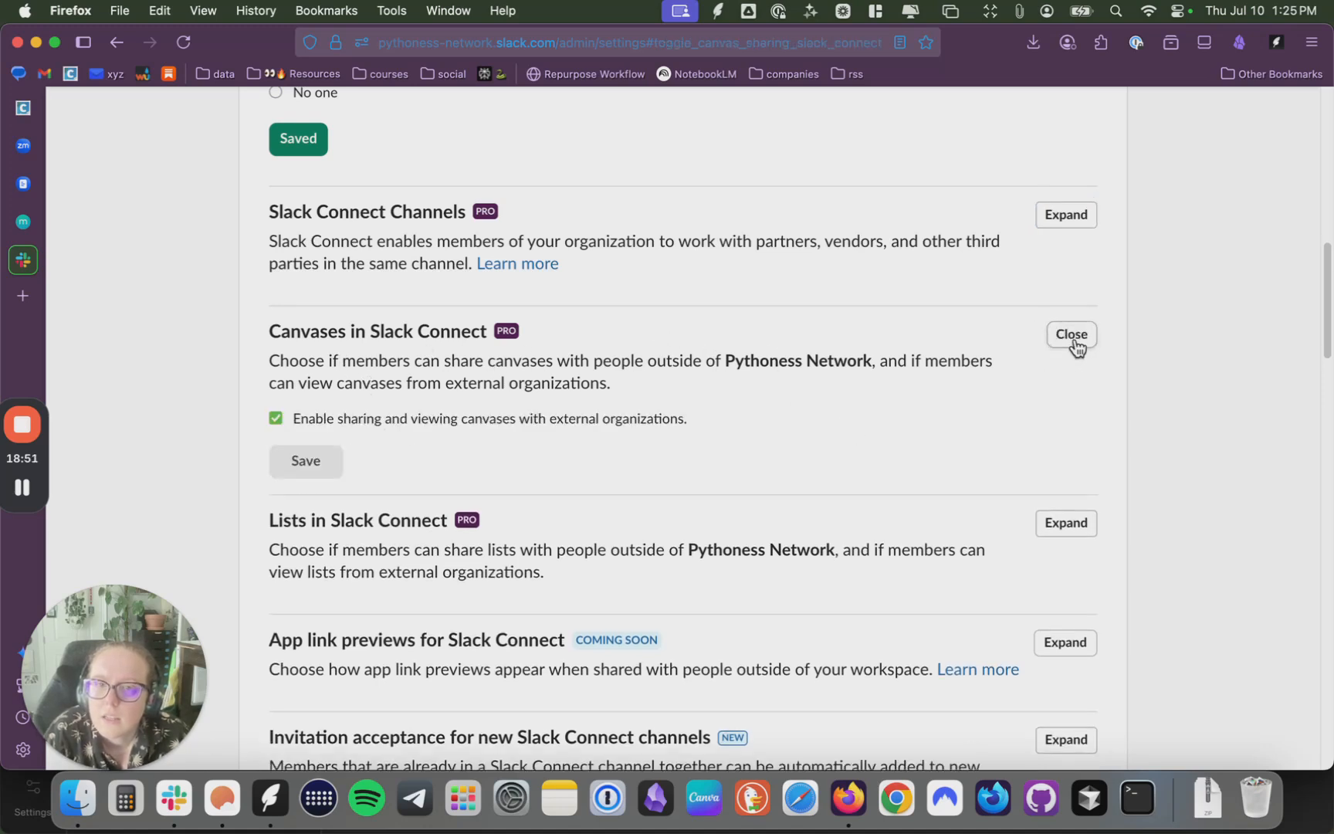
click(1073, 344)
click(1062, 454)
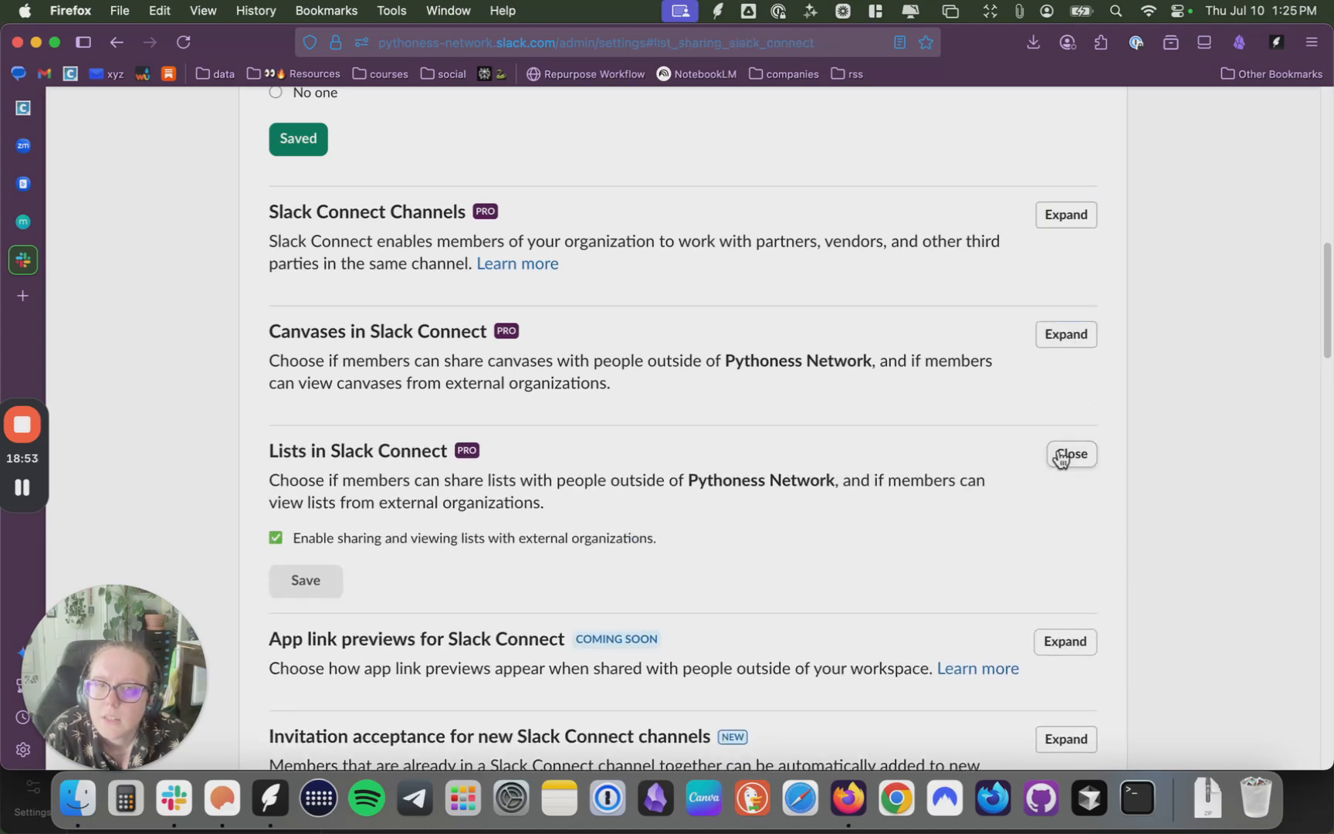
click(1061, 457)
- Choose Detailed preview under App link previews for Slack Connect and collapse the section
scroll(1059, 455, down, 3)
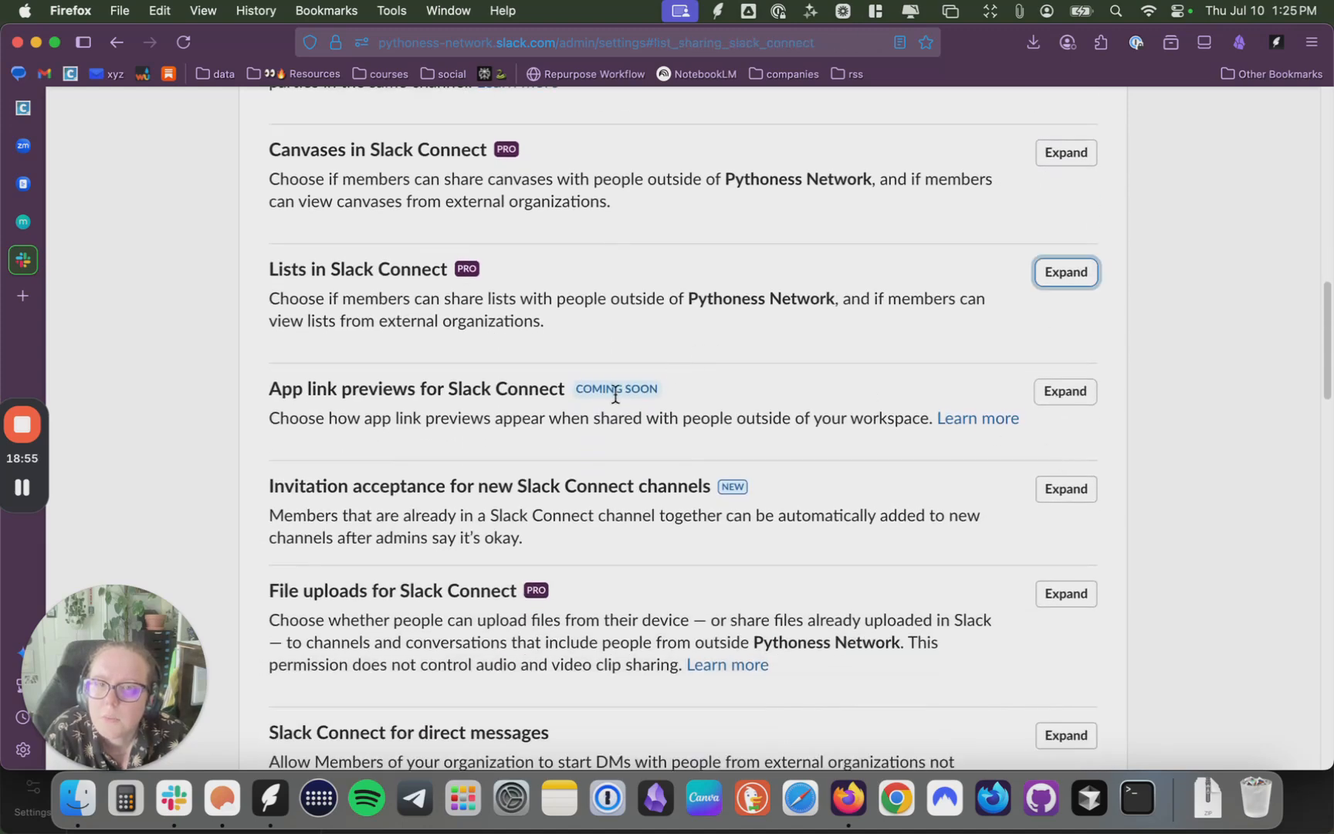
click(1067, 395)
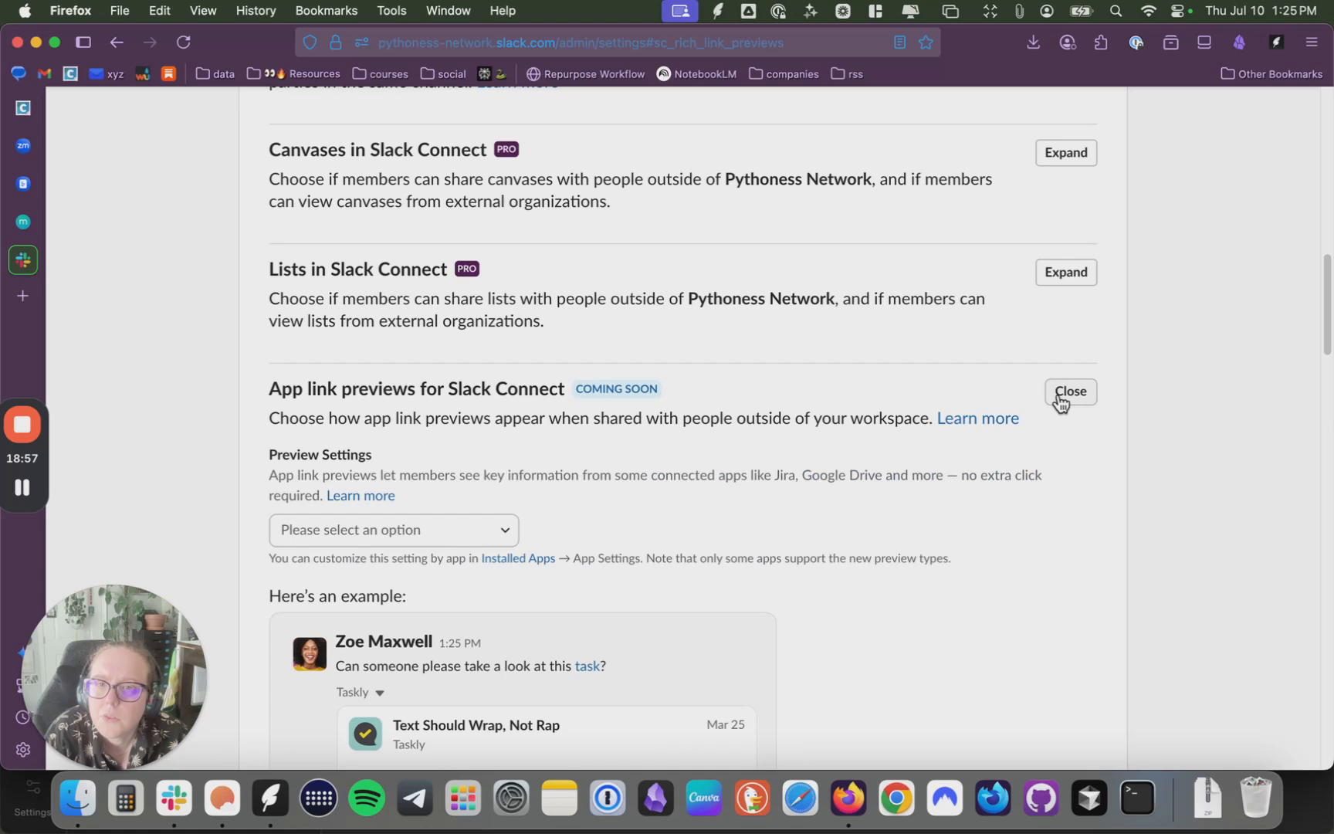
click(448, 527)
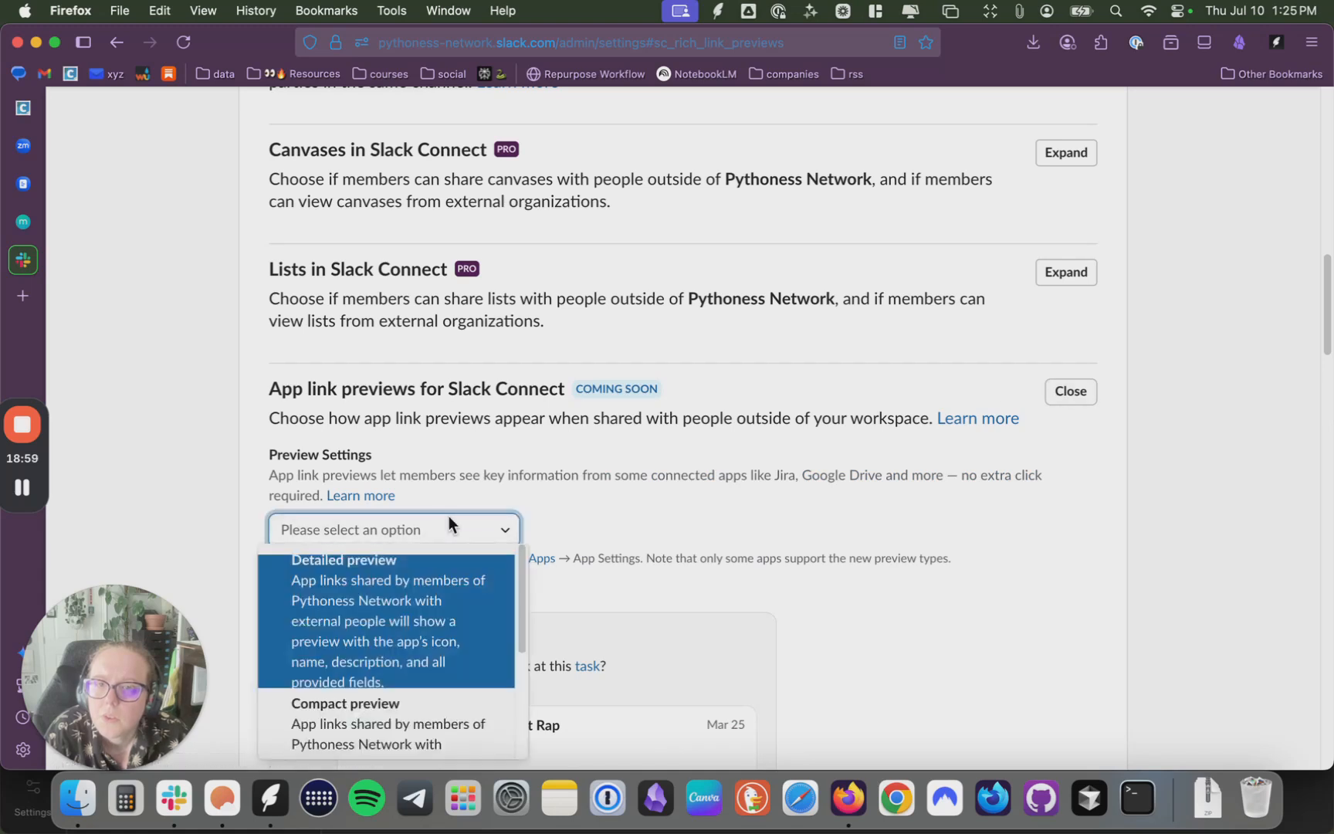
click(416, 580)
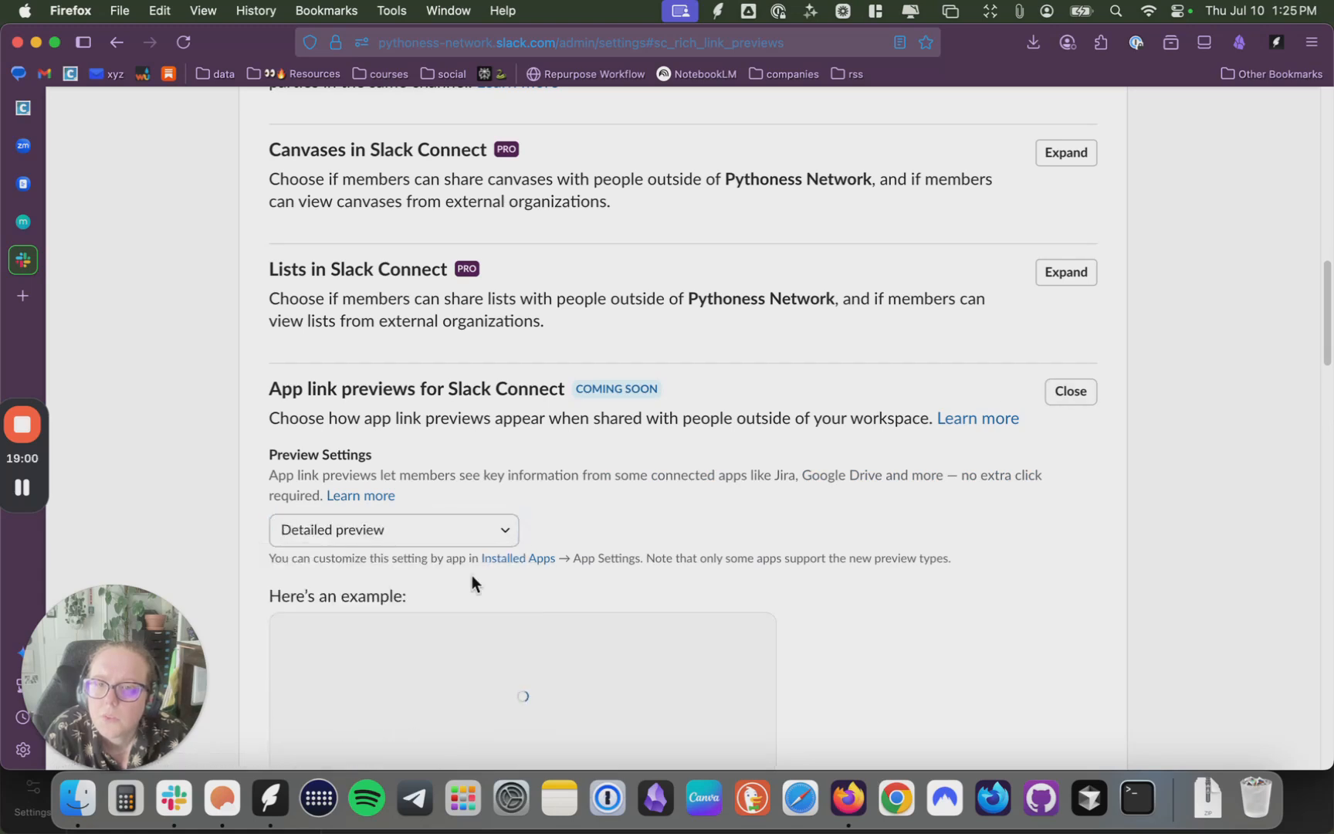
click(1070, 391)
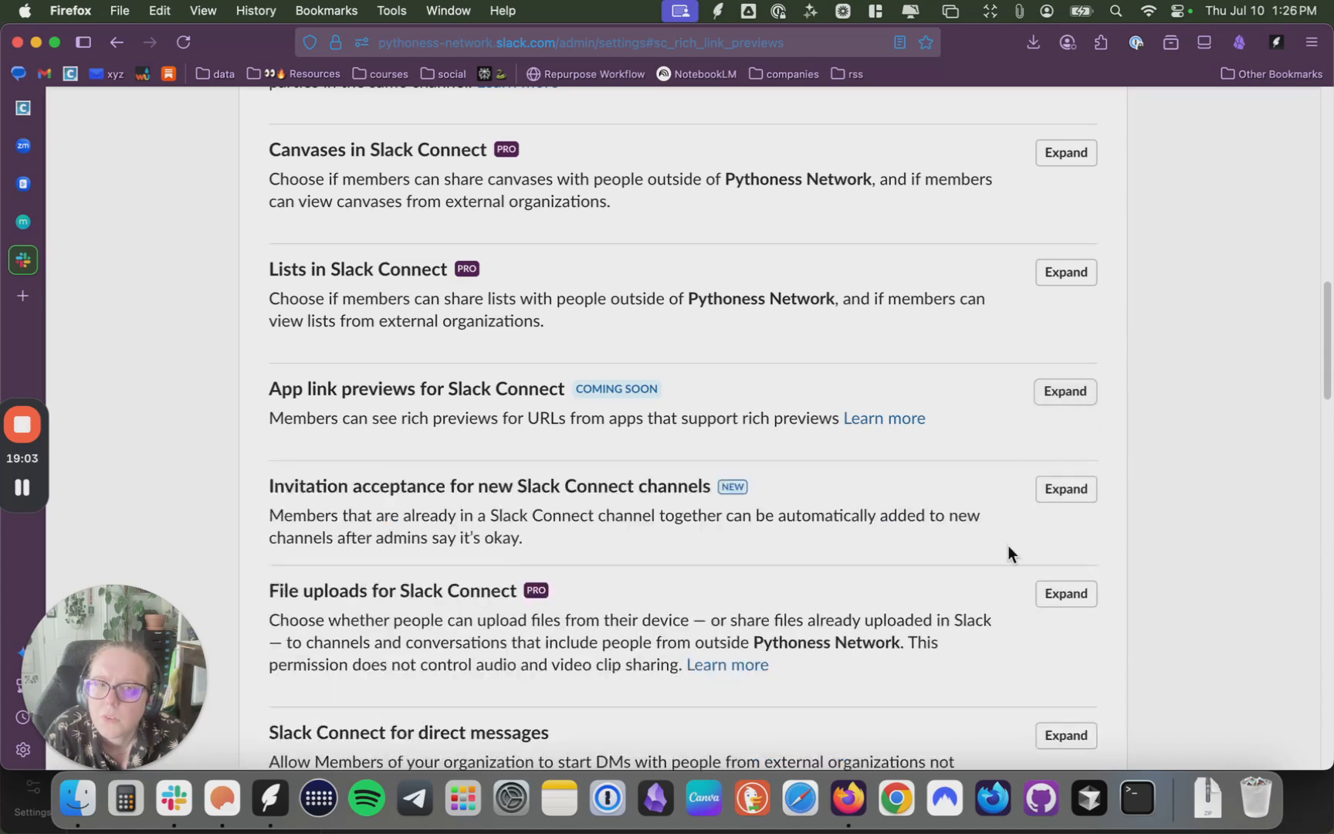
- Examine the automatic acceptance choices and channel privacy options under Invitation acceptance for new Slack Connect channels, and collapse the section
scroll(1008, 545, down, 5)
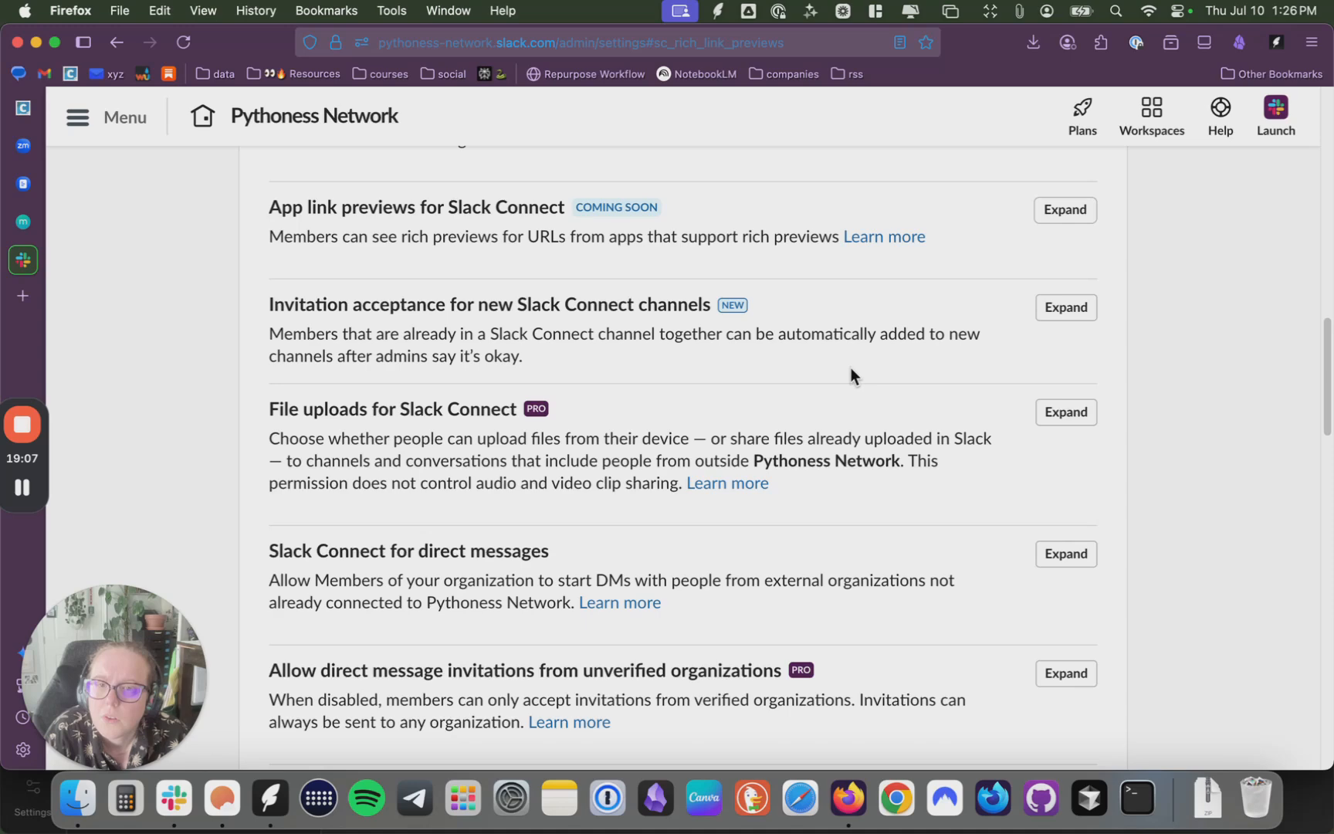
click(1066, 307)
click(959, 428)
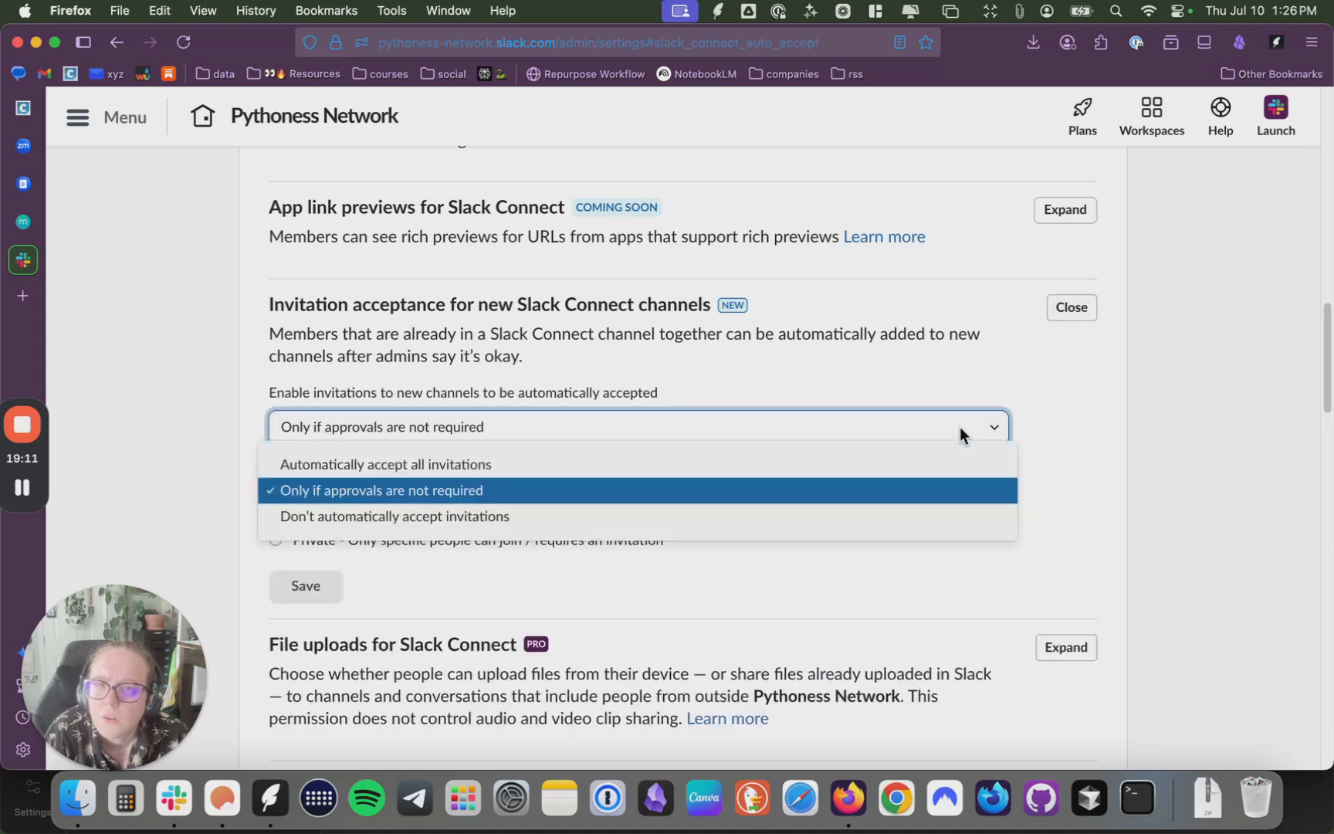
click(1095, 466)
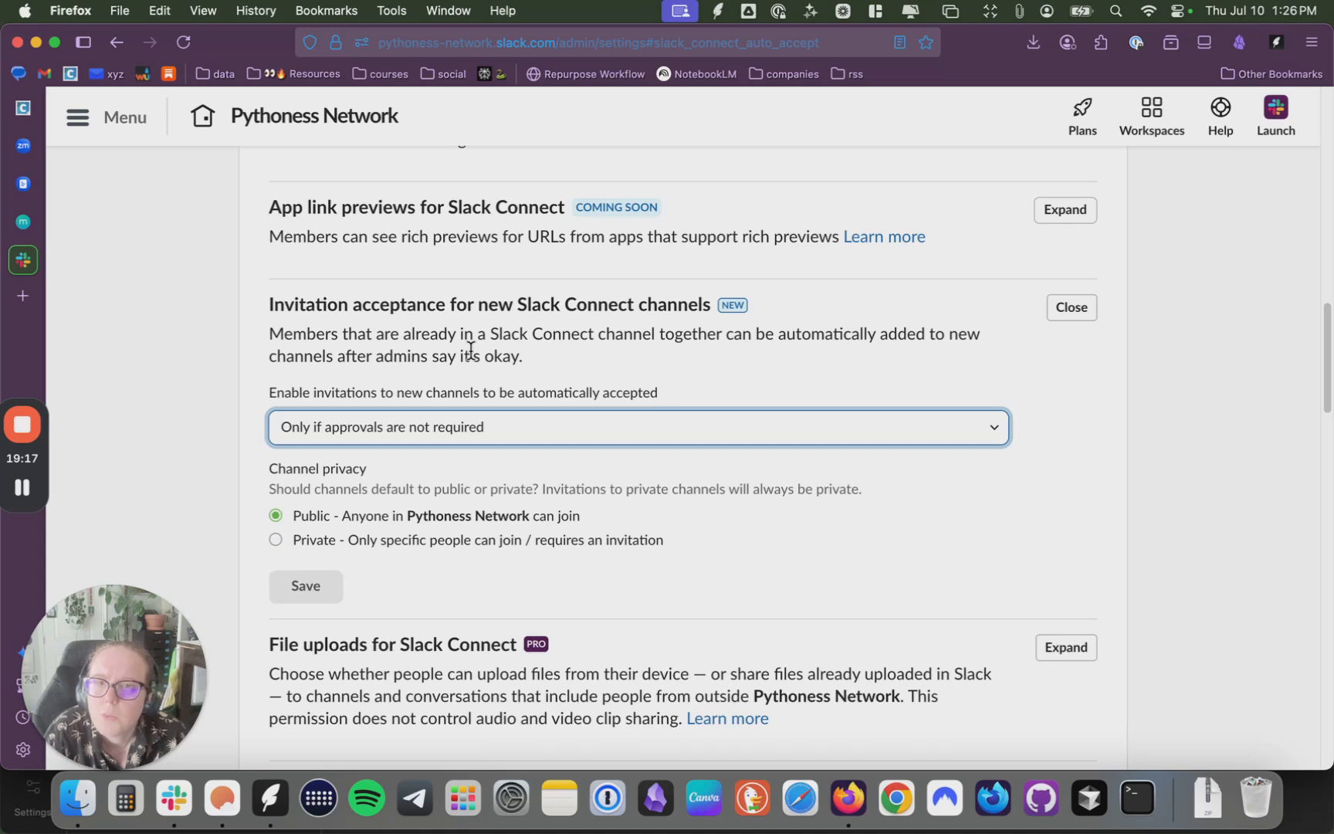
click(600, 371)
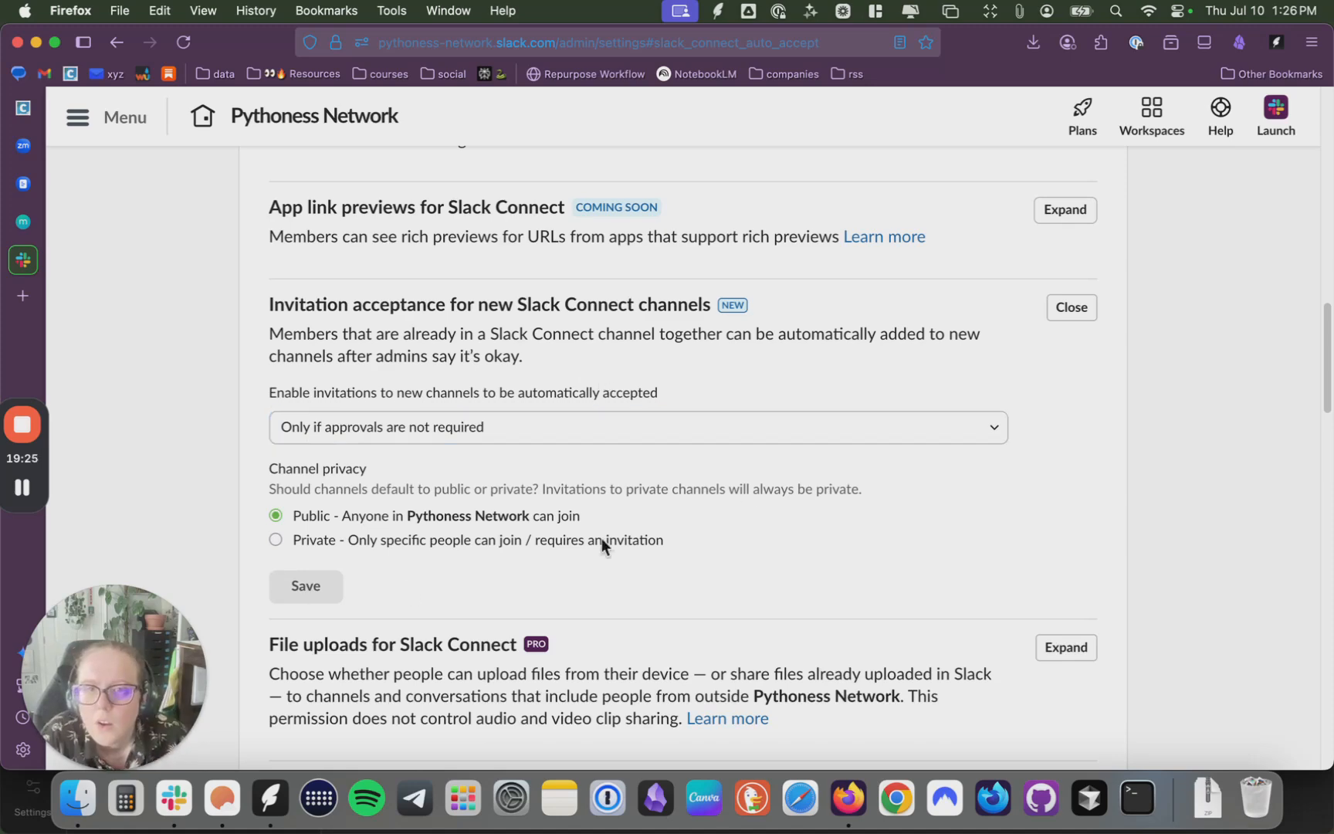
click(1073, 309)
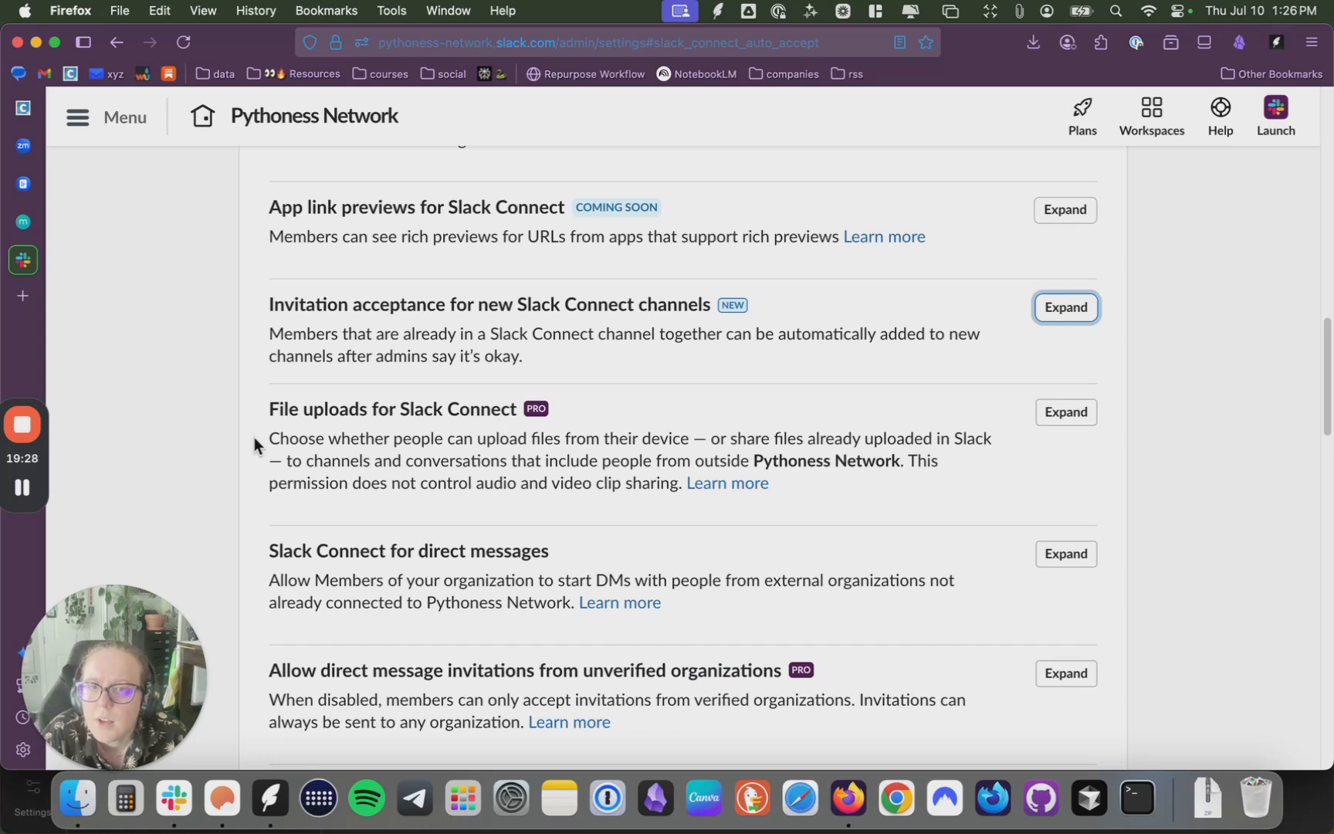
- Examine the File uploads for Slack Connect and Slack Connect for direct messages options, collapsing each section
click(1084, 413)
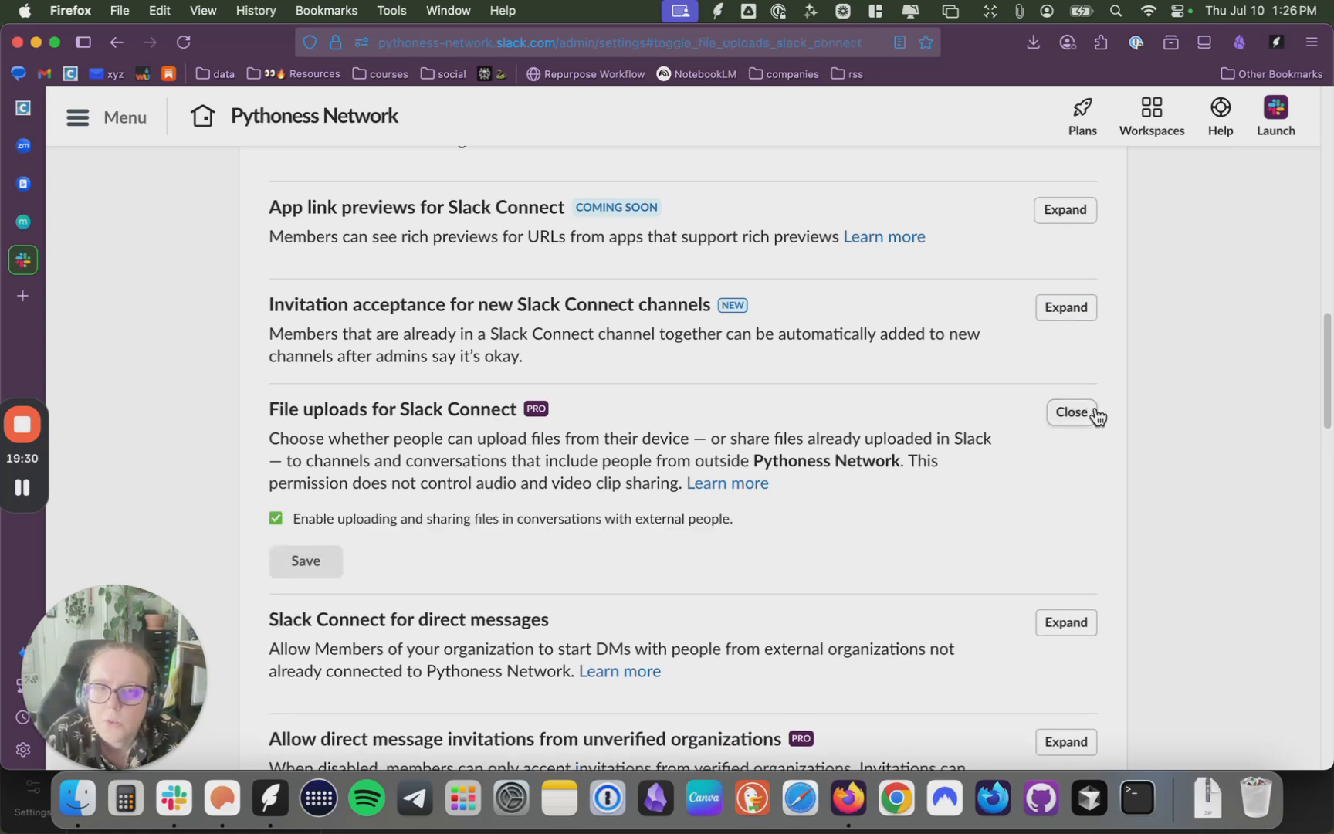
click(1056, 423)
click(1074, 557)
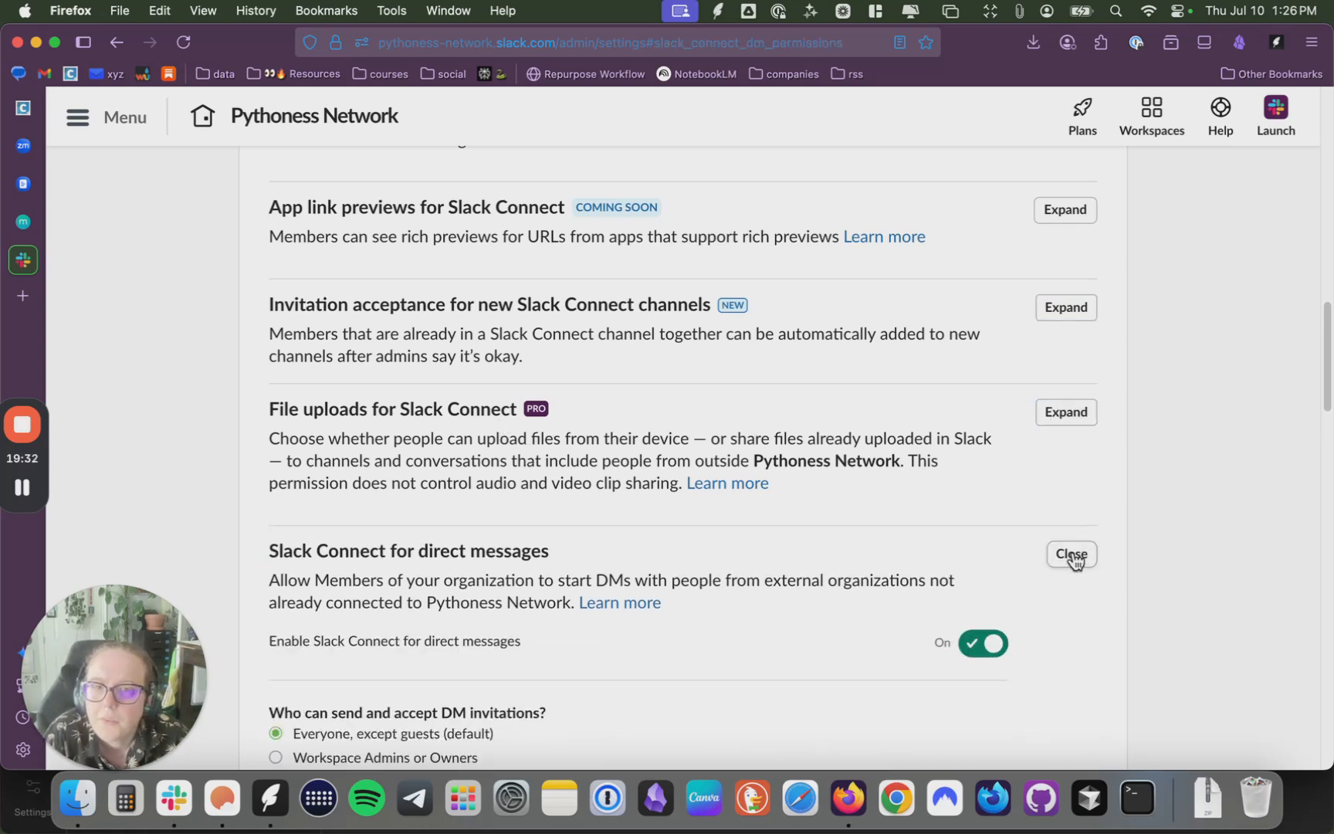
click(1072, 555)
- Examine the options for direct message invitations from unverified organizations and for changing MPDMs to private channels, collapsing each section
scroll(1073, 555, down, 5)
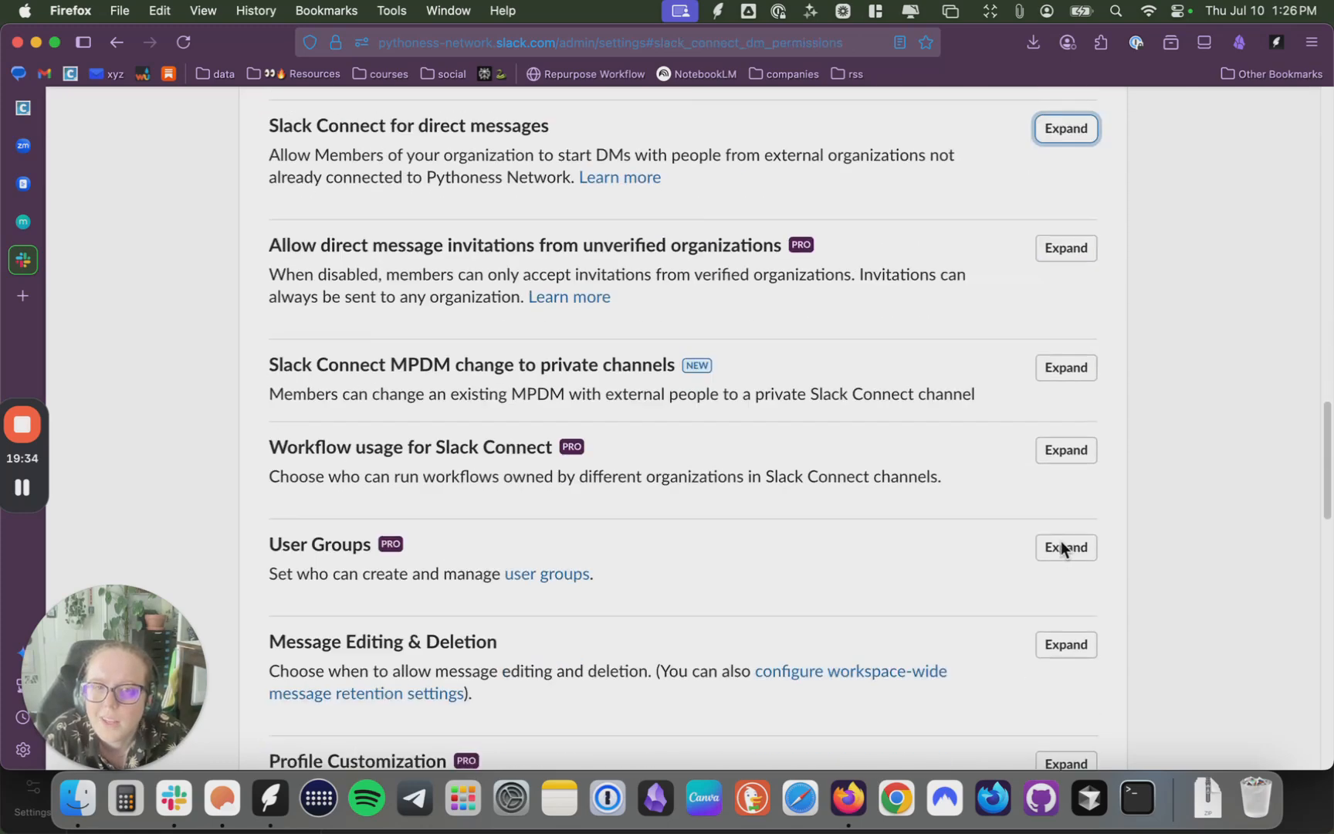
click(1088, 235)
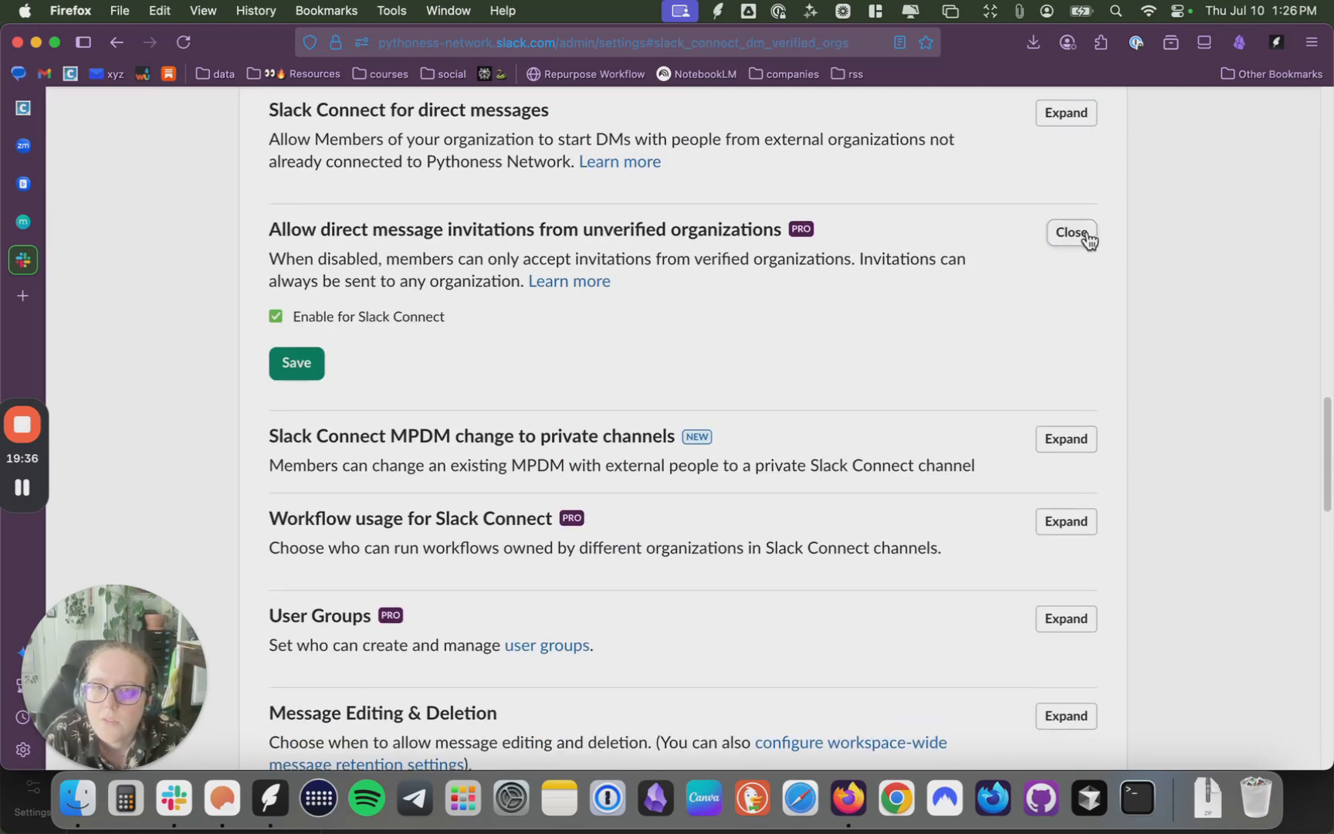
click(1090, 237)
click(1068, 362)
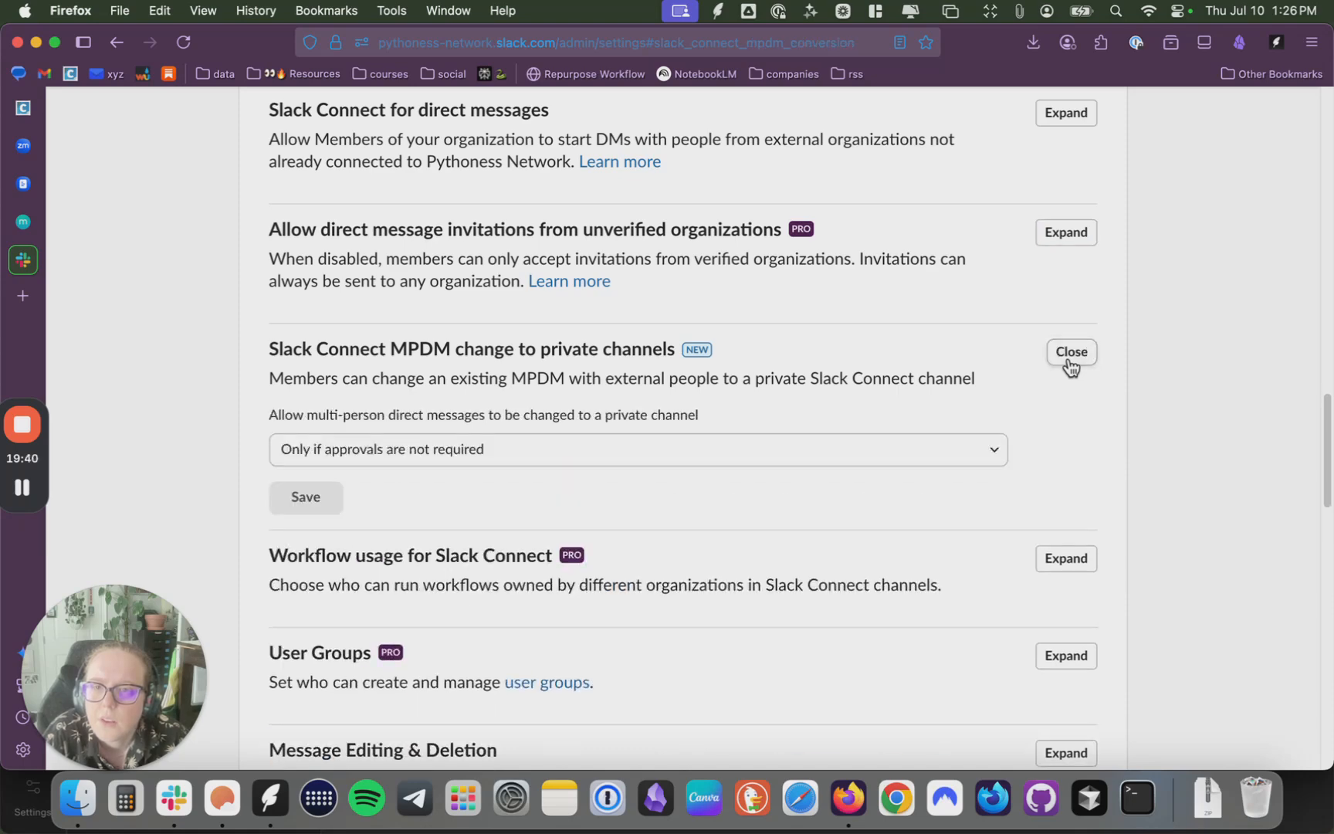
click(1069, 364)
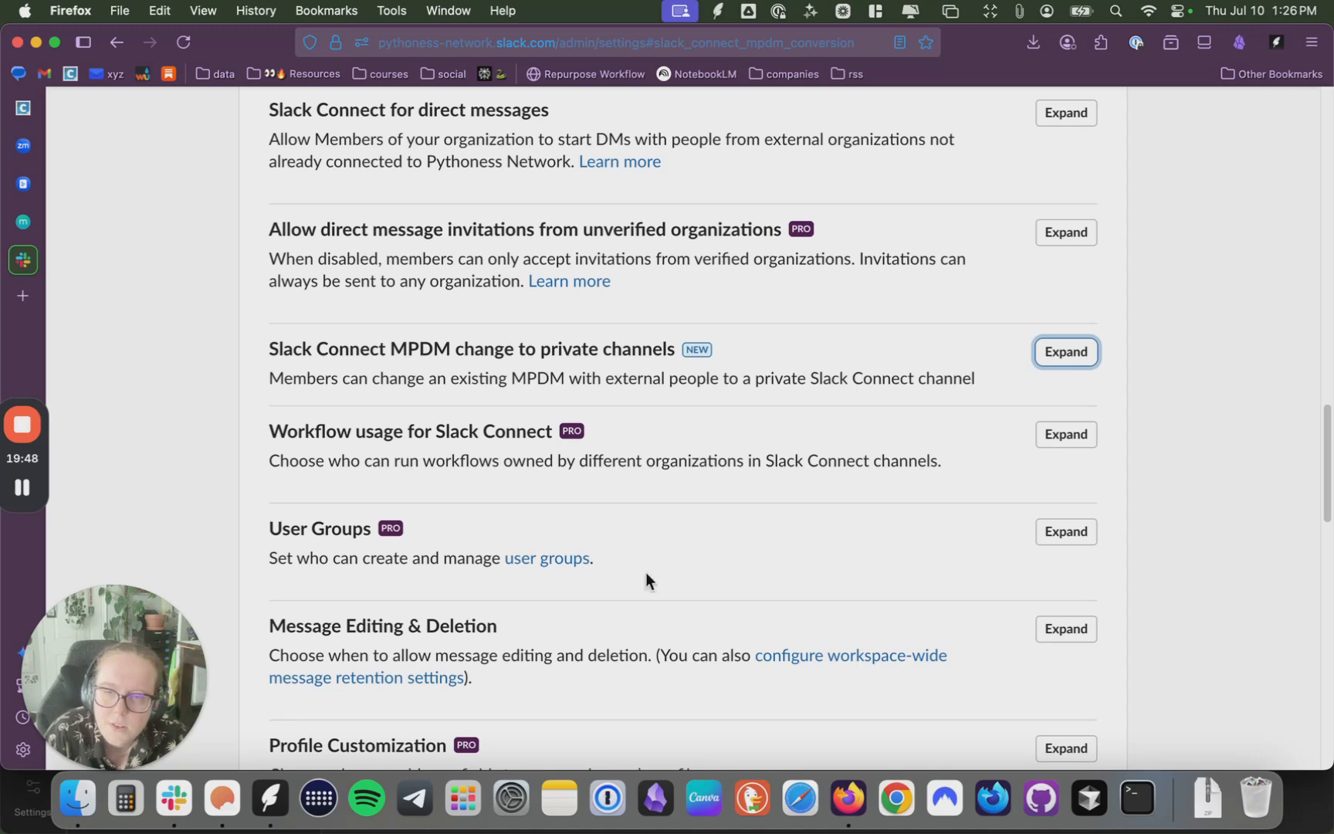
- Switch to the Slack desktop app and view the Untitled canvas in the administrative-finances channel
click(179, 789)
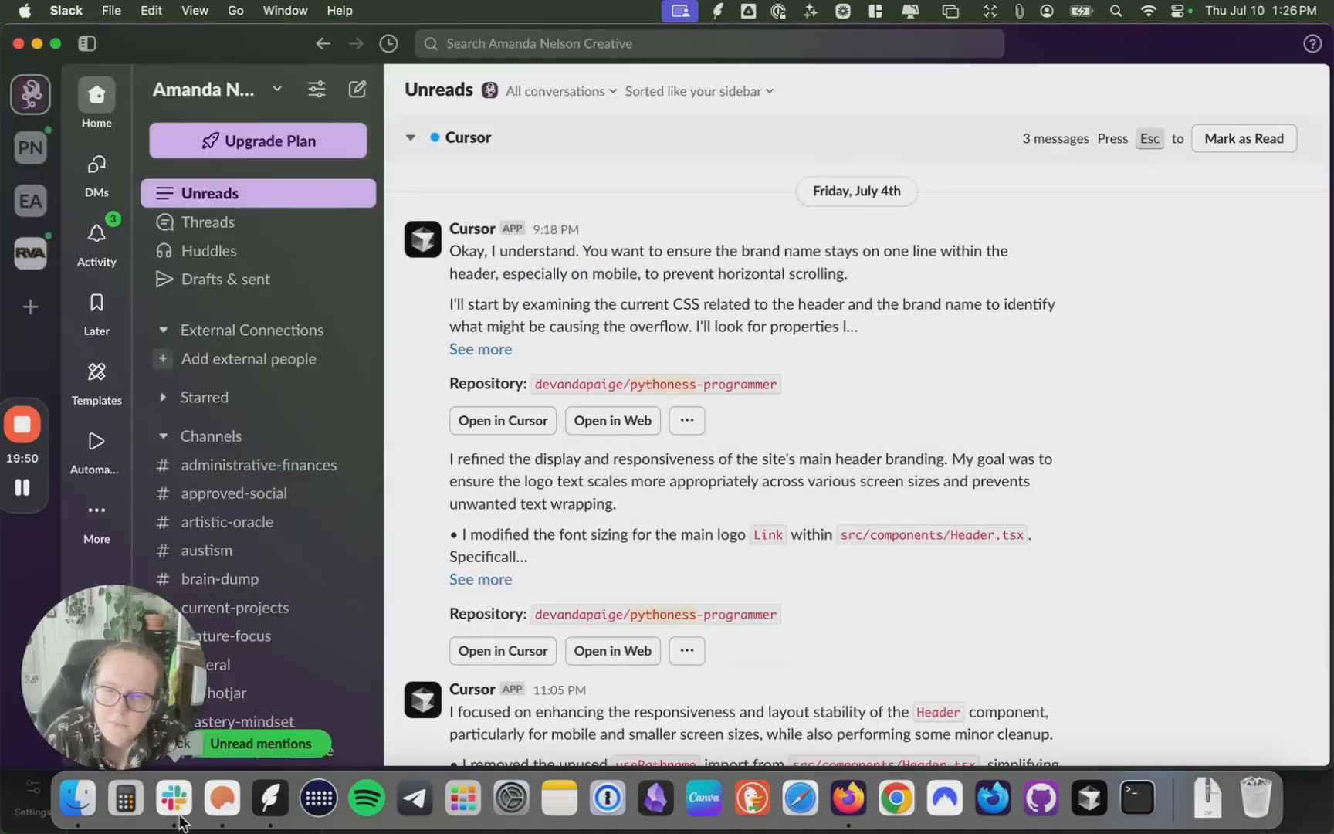
click(288, 474)
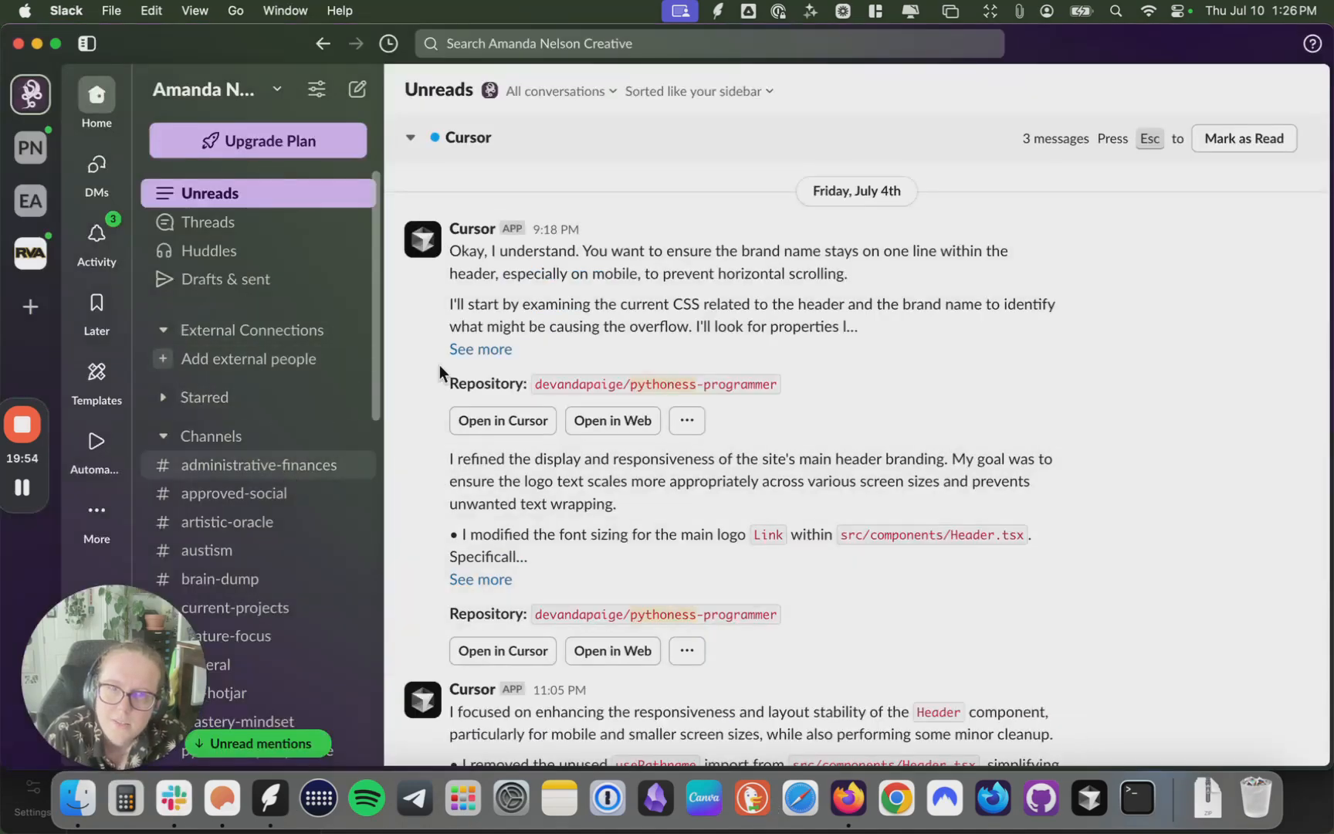
click(539, 133)
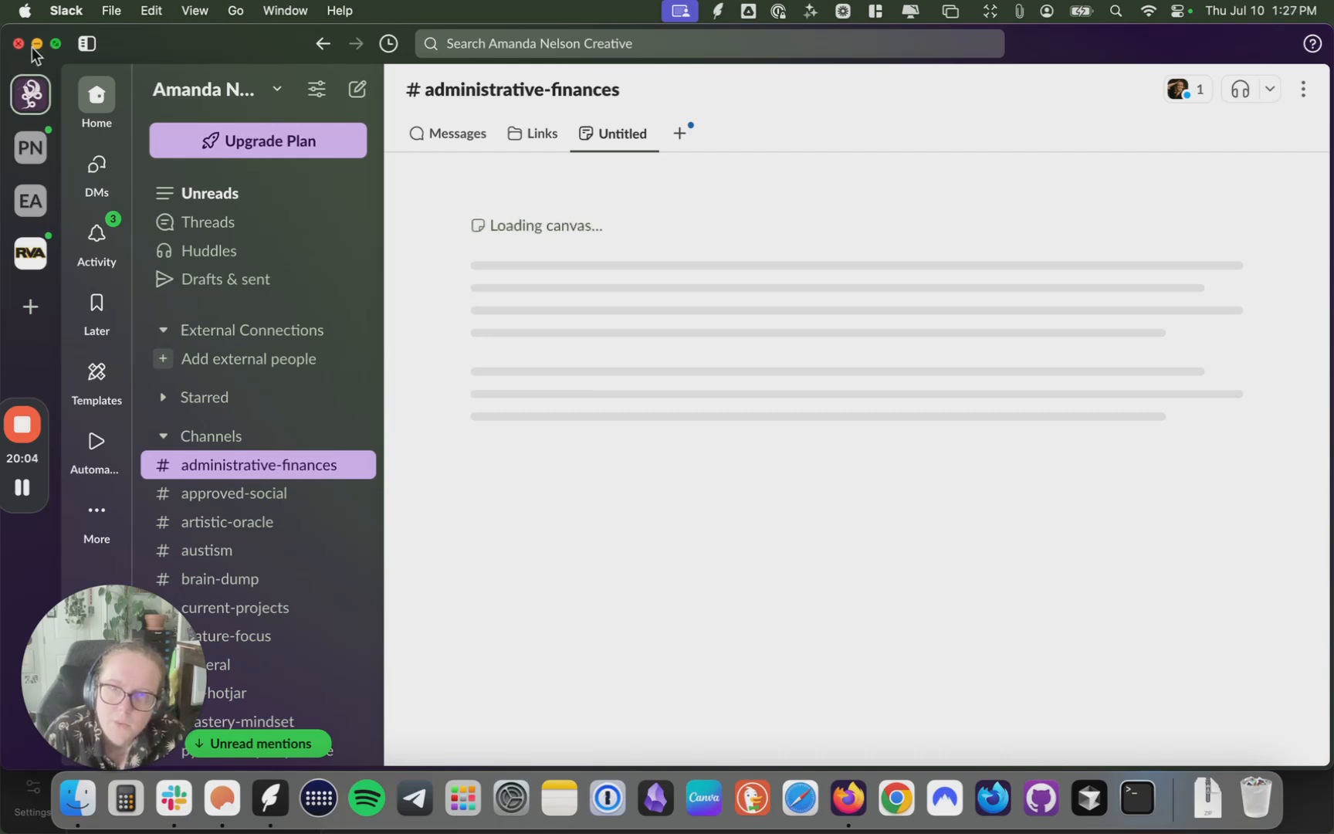
- View the Pythoness Network workspace in the Slack desktop app and return to its admin settings page in Firefox
click(31, 146)
click(75, 12)
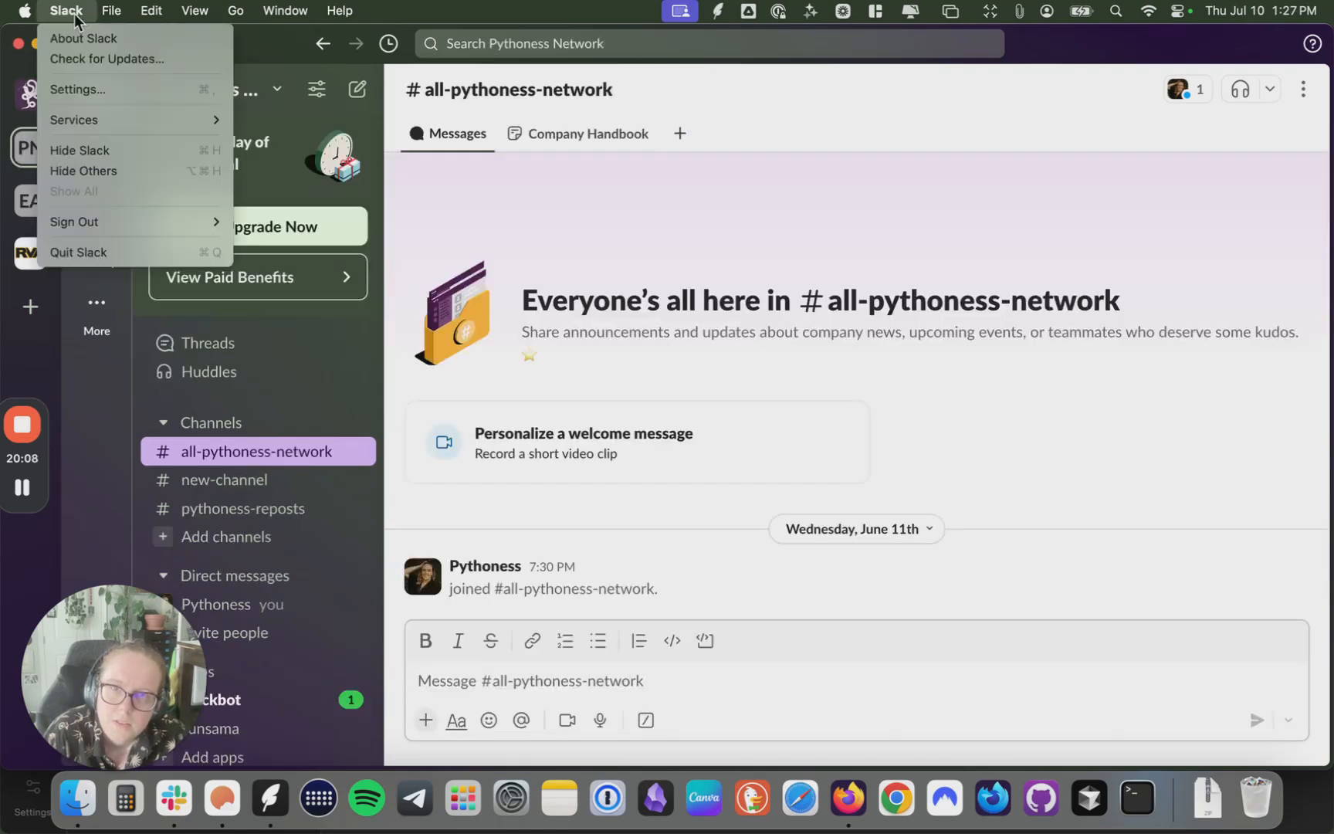
click(93, 460)
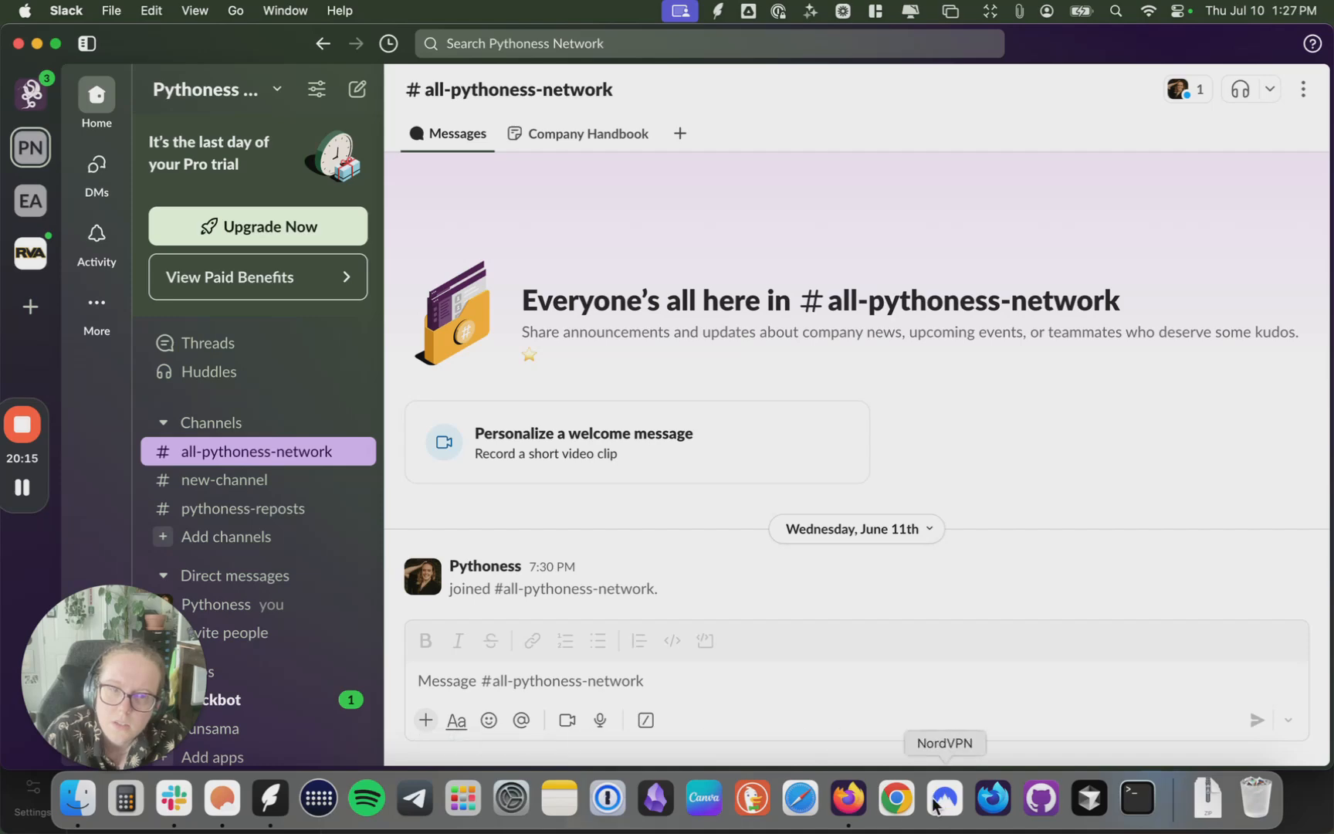
click(848, 799)
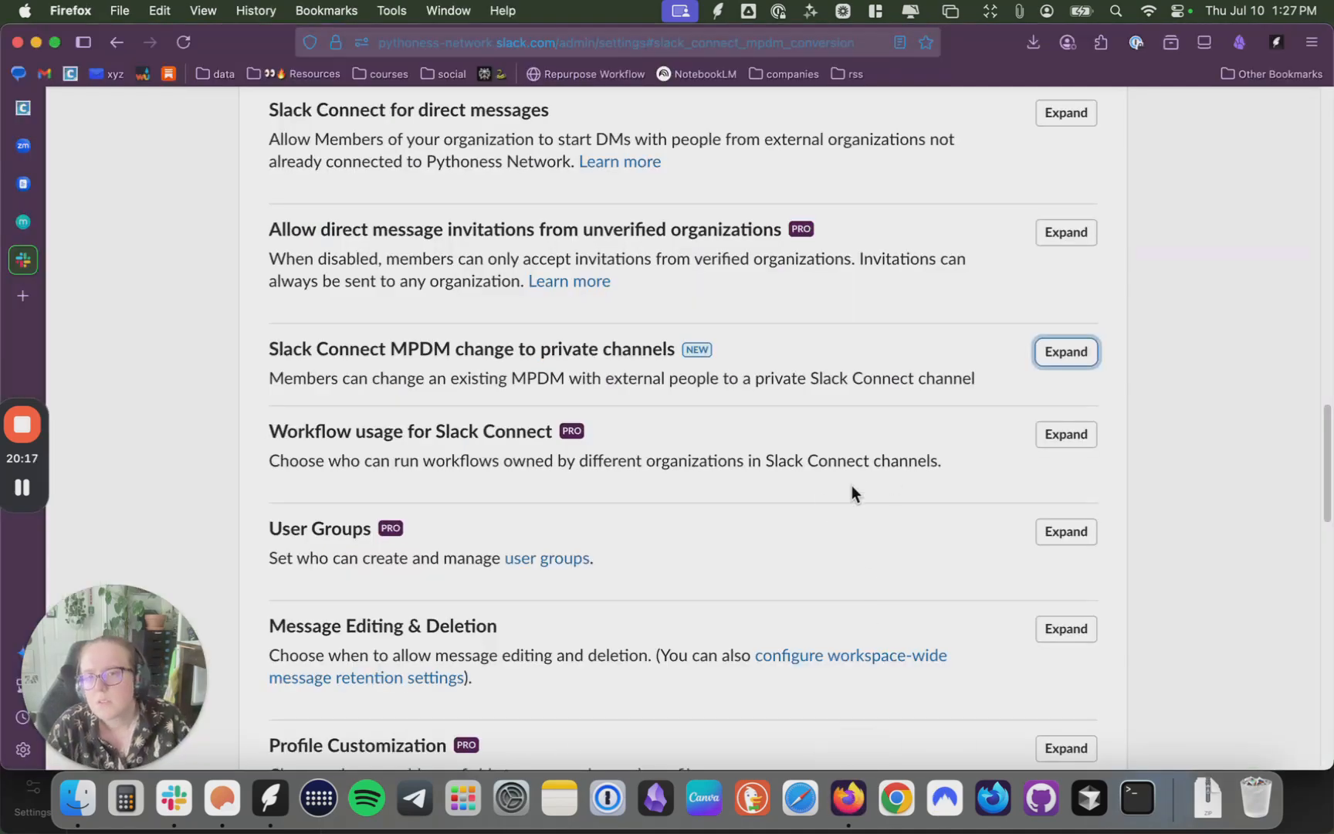
- Examine the Workflow usage for Slack Connect, User Groups, and Message Editing & Deletion options, collapsing each section
click(1055, 438)
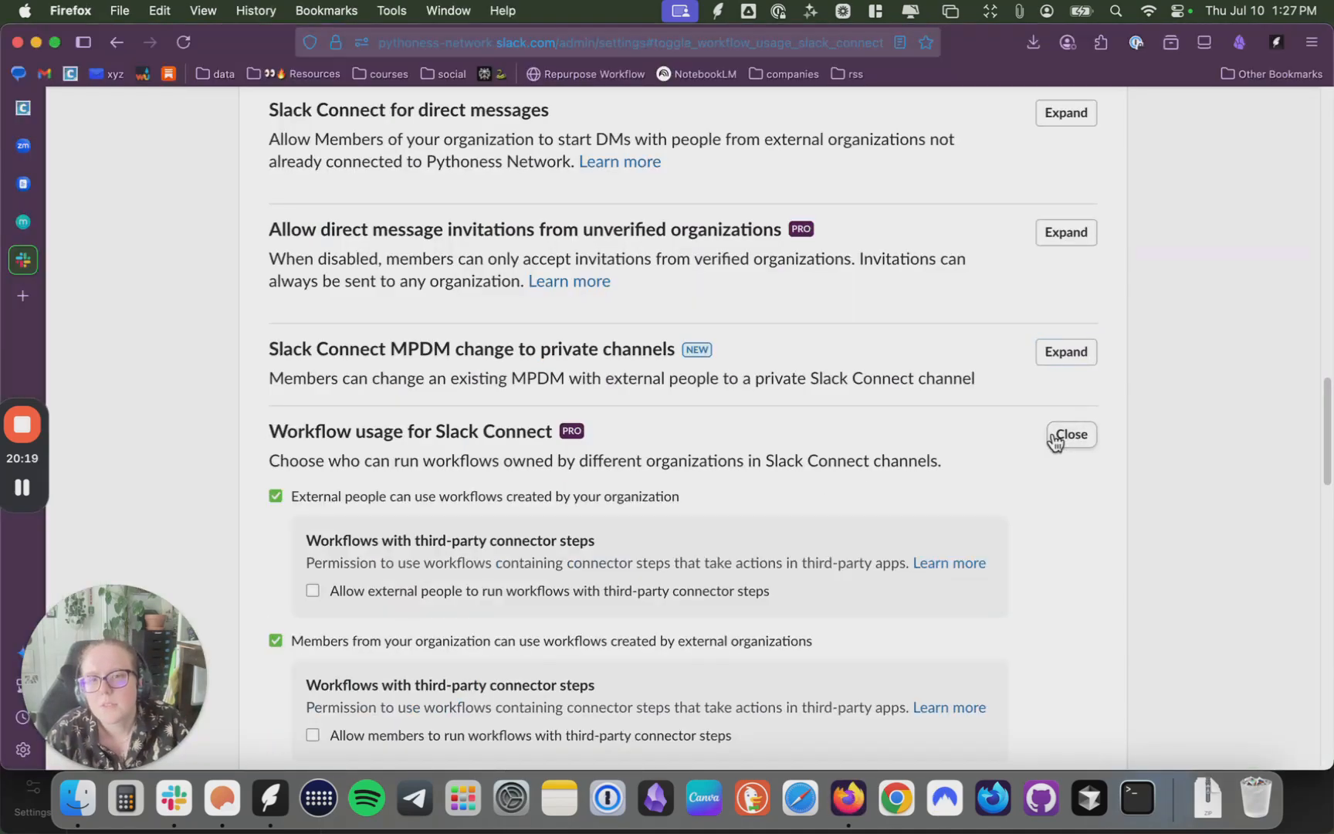
click(1054, 438)
click(1063, 538)
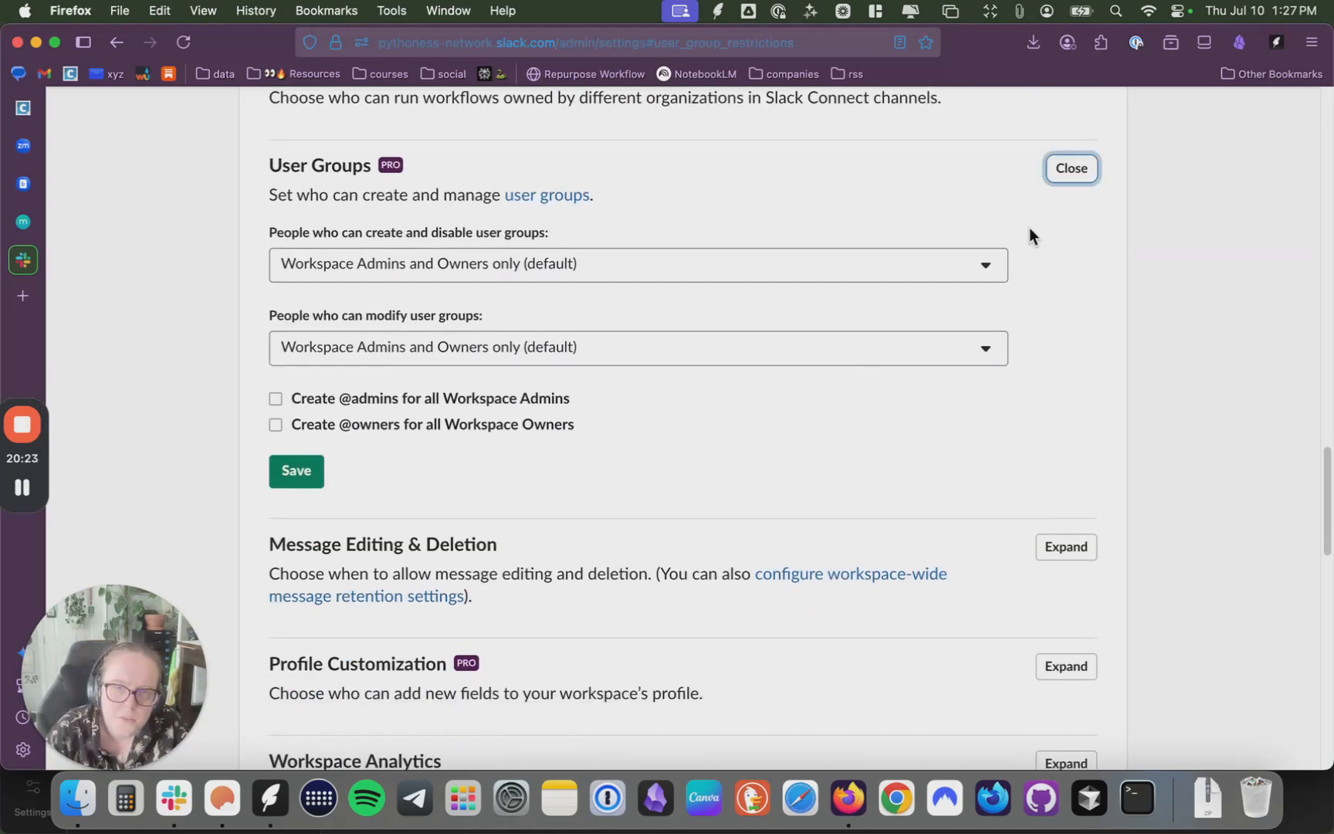
click(1073, 168)
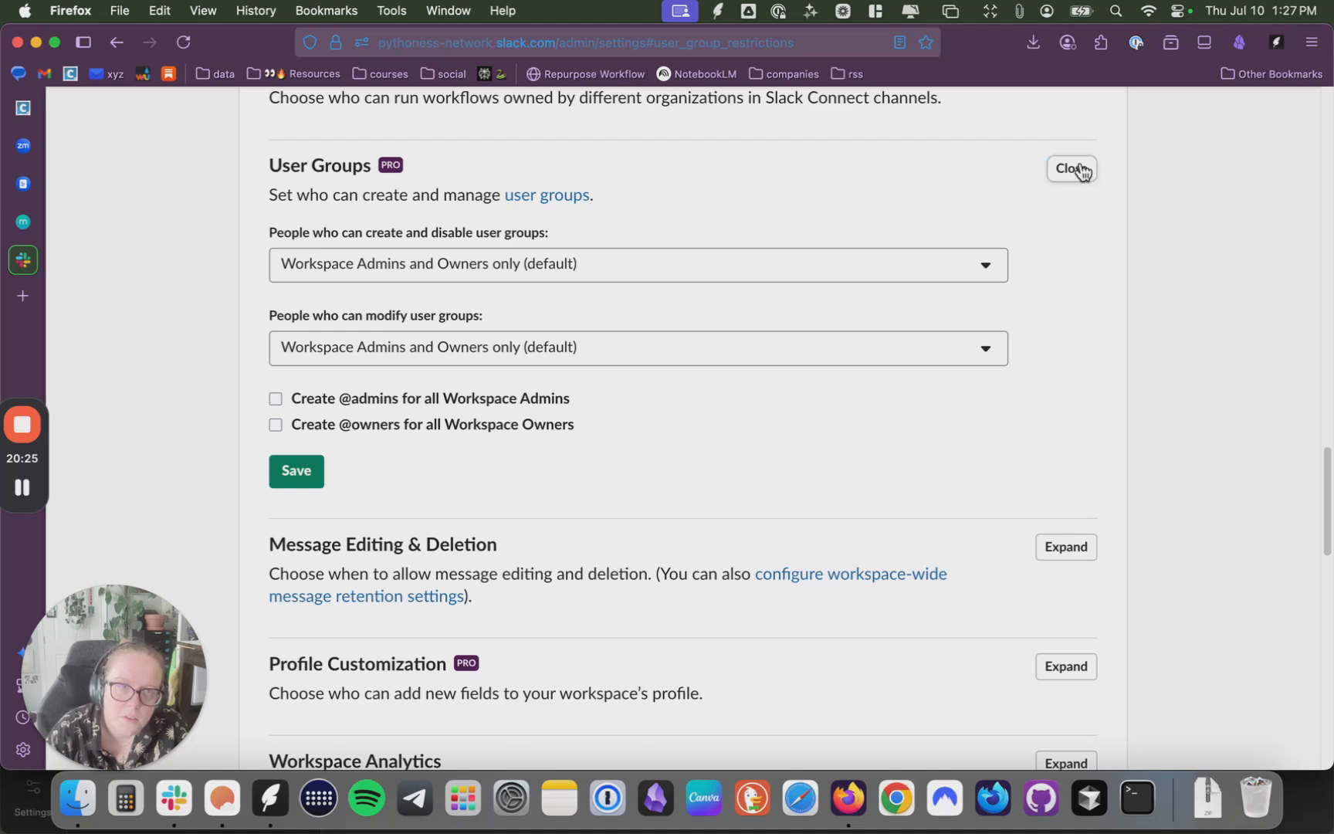
click(1073, 268)
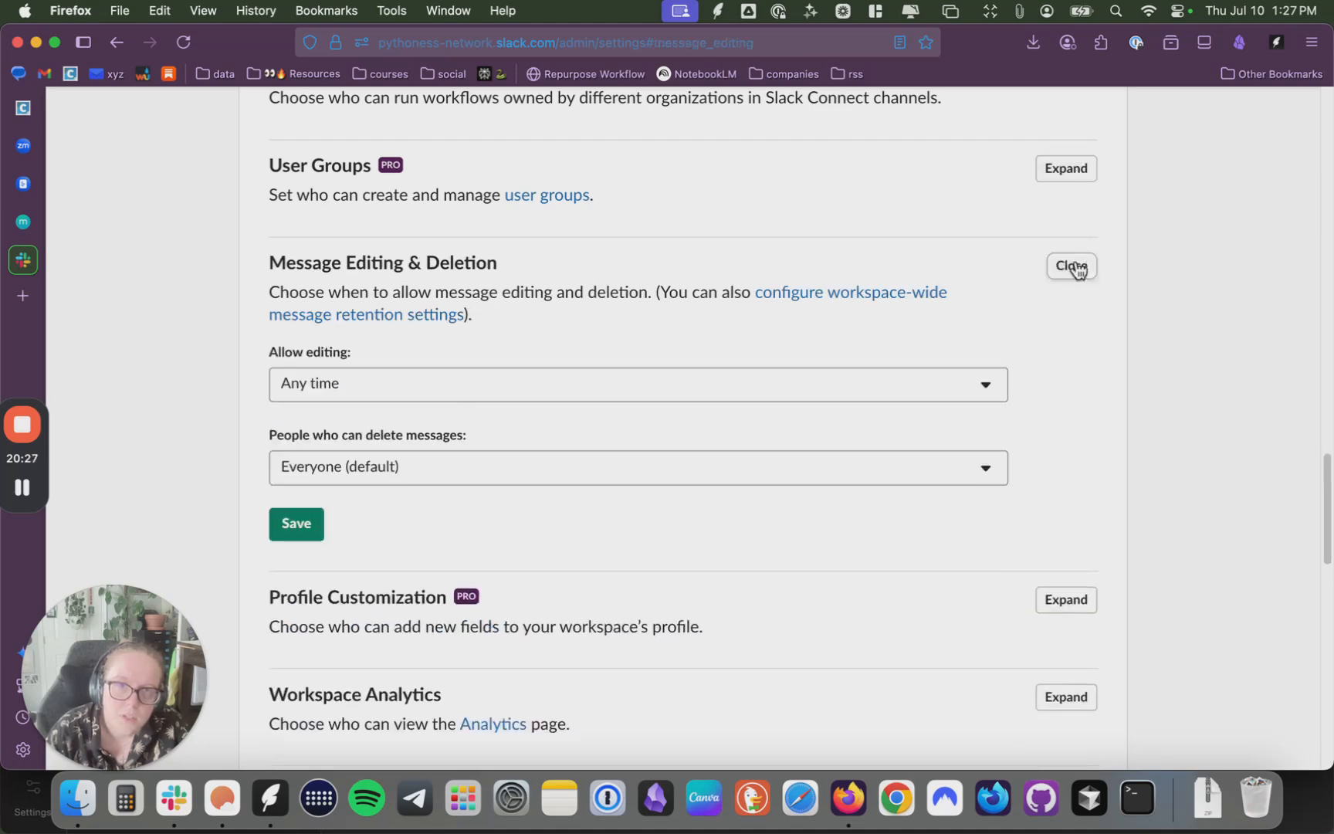
click(1076, 267)
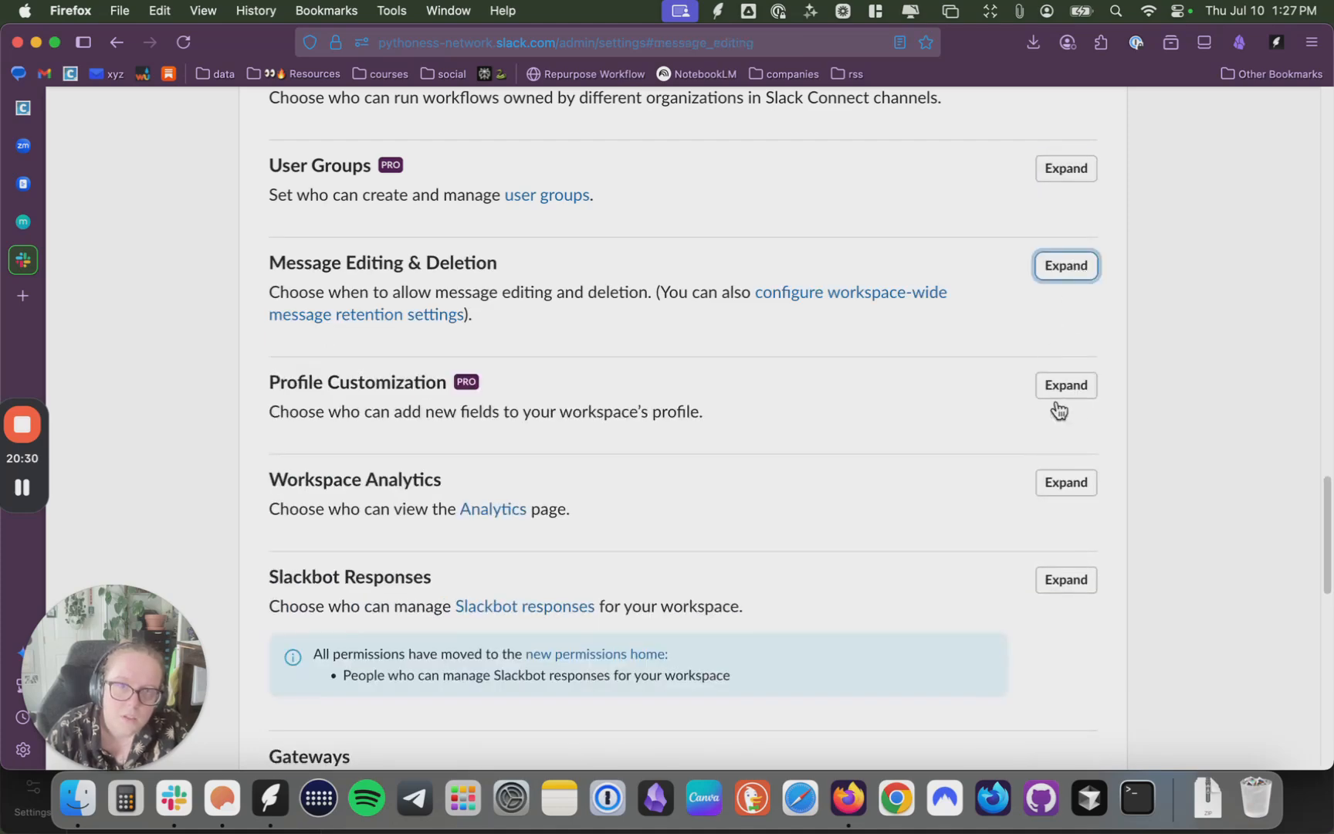
- Save Profile Customization with Workspace Admins and Owners (default) allowed to add profile fields, and collapse the section
click(1074, 390)
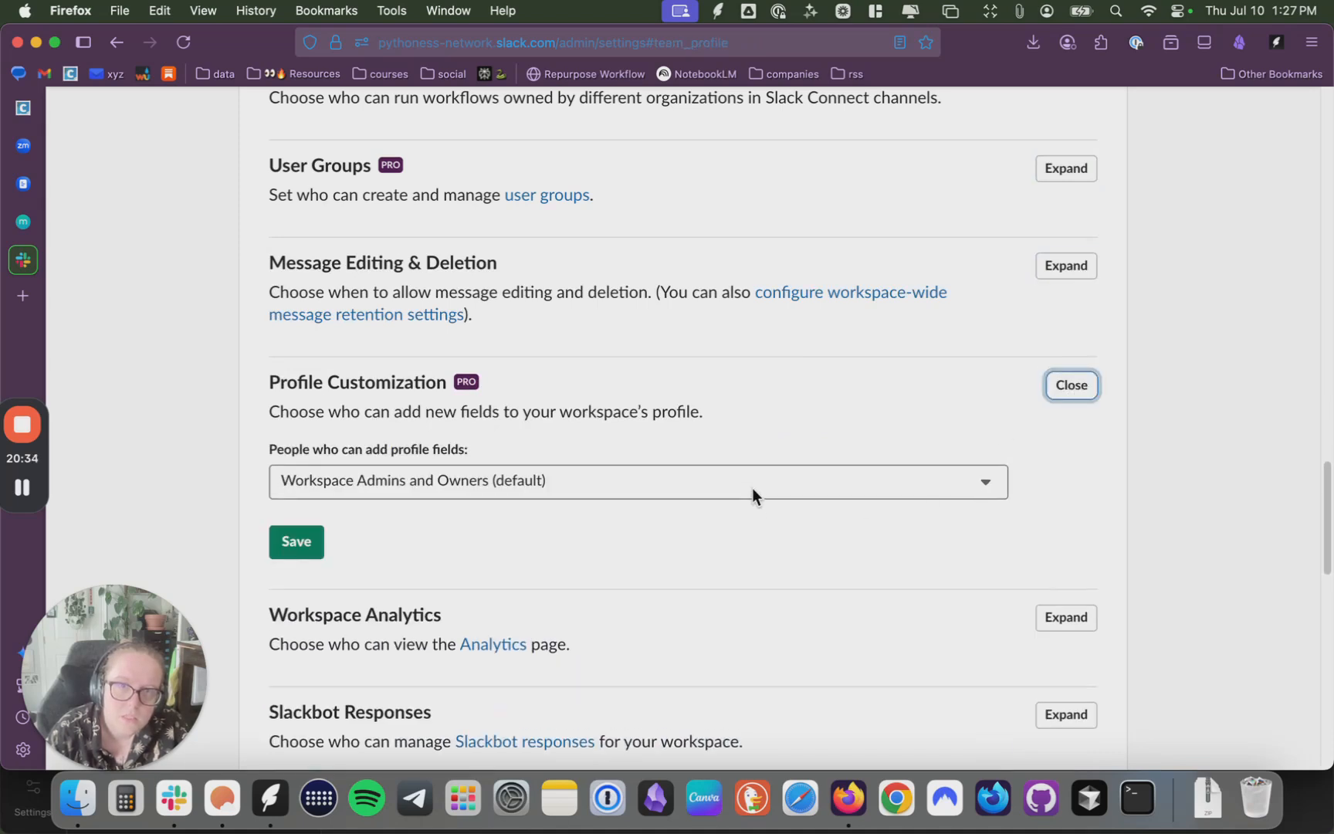
click(299, 547)
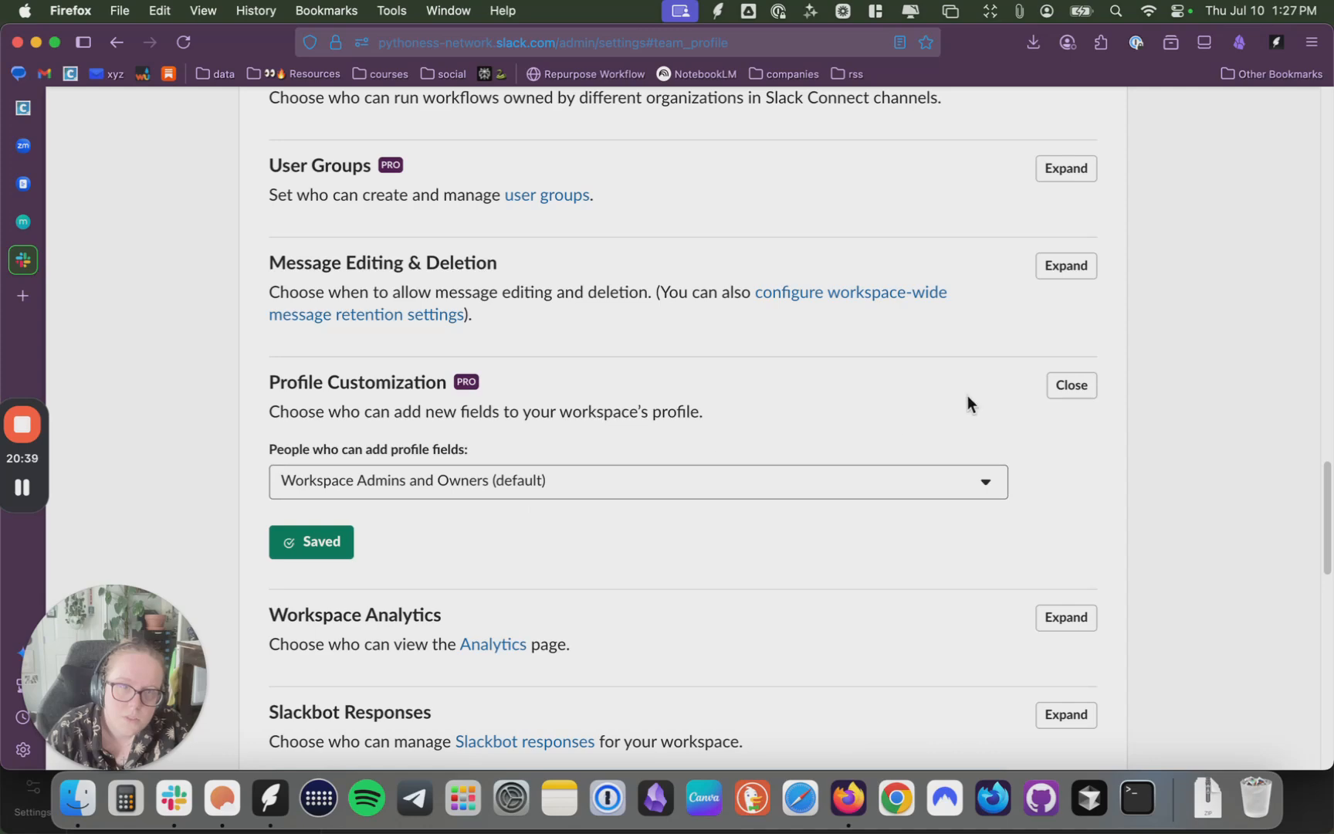
click(1060, 396)
- Save Workspace Analytics with viewing for Everyone, except guests (default) and Member Analytics enabled, and collapse the section
click(1075, 490)
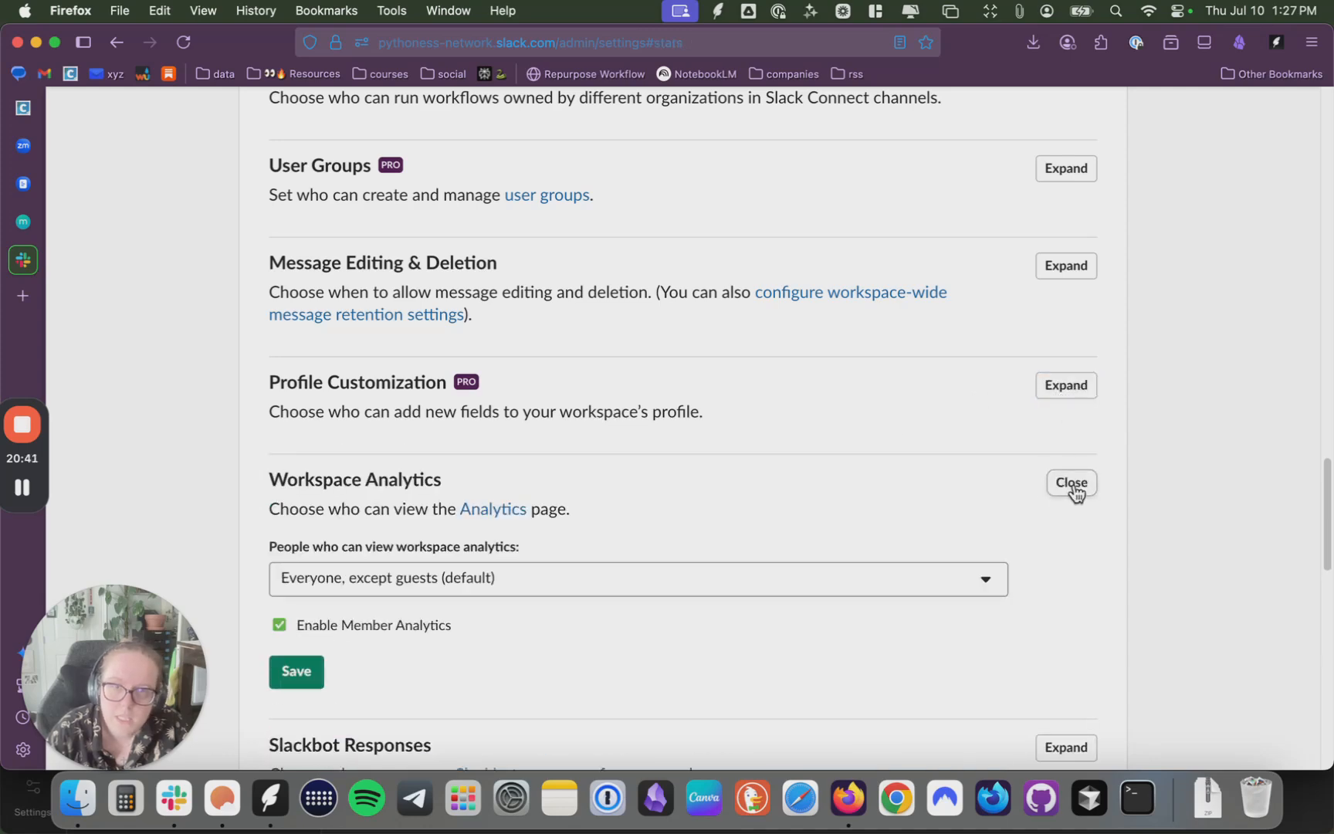
scroll(1074, 489, down, 4)
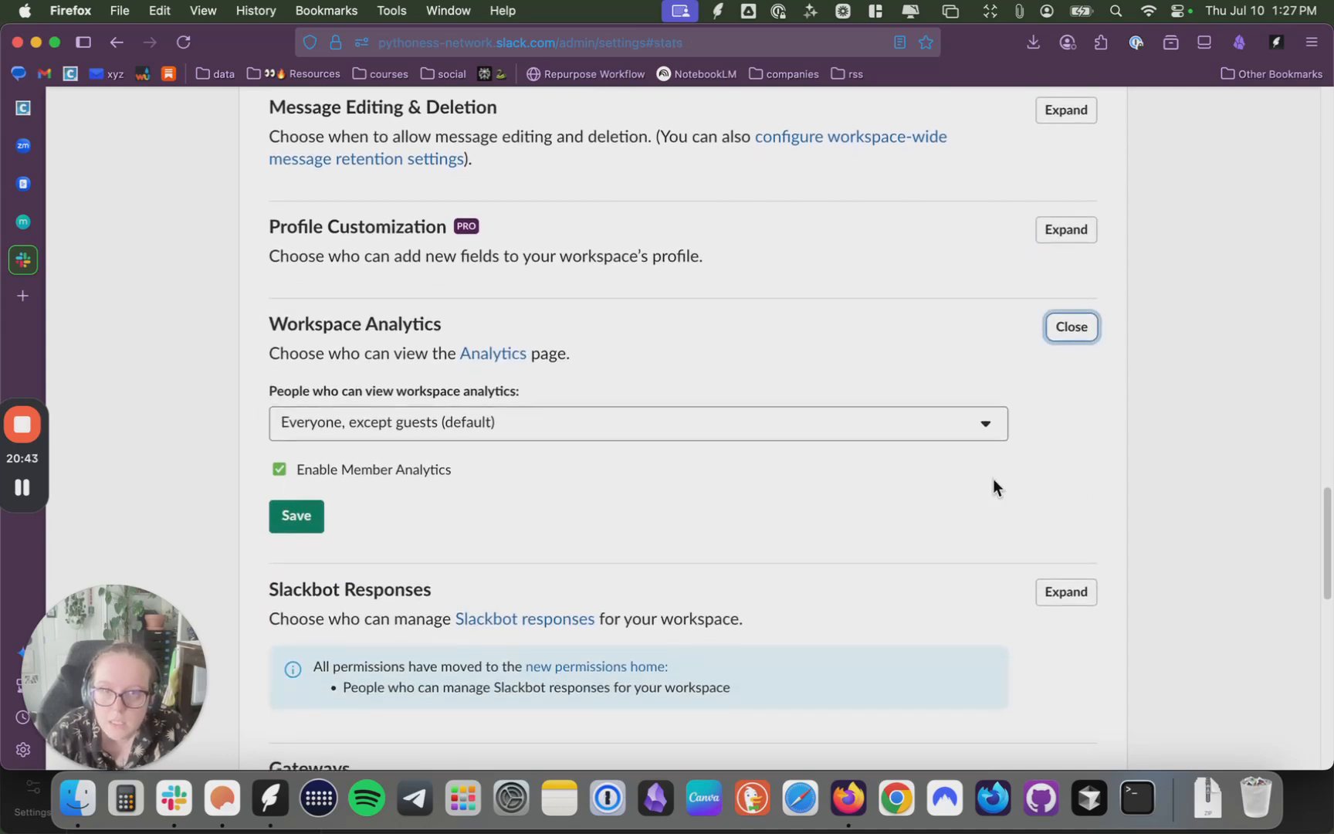
click(632, 426)
click(599, 423)
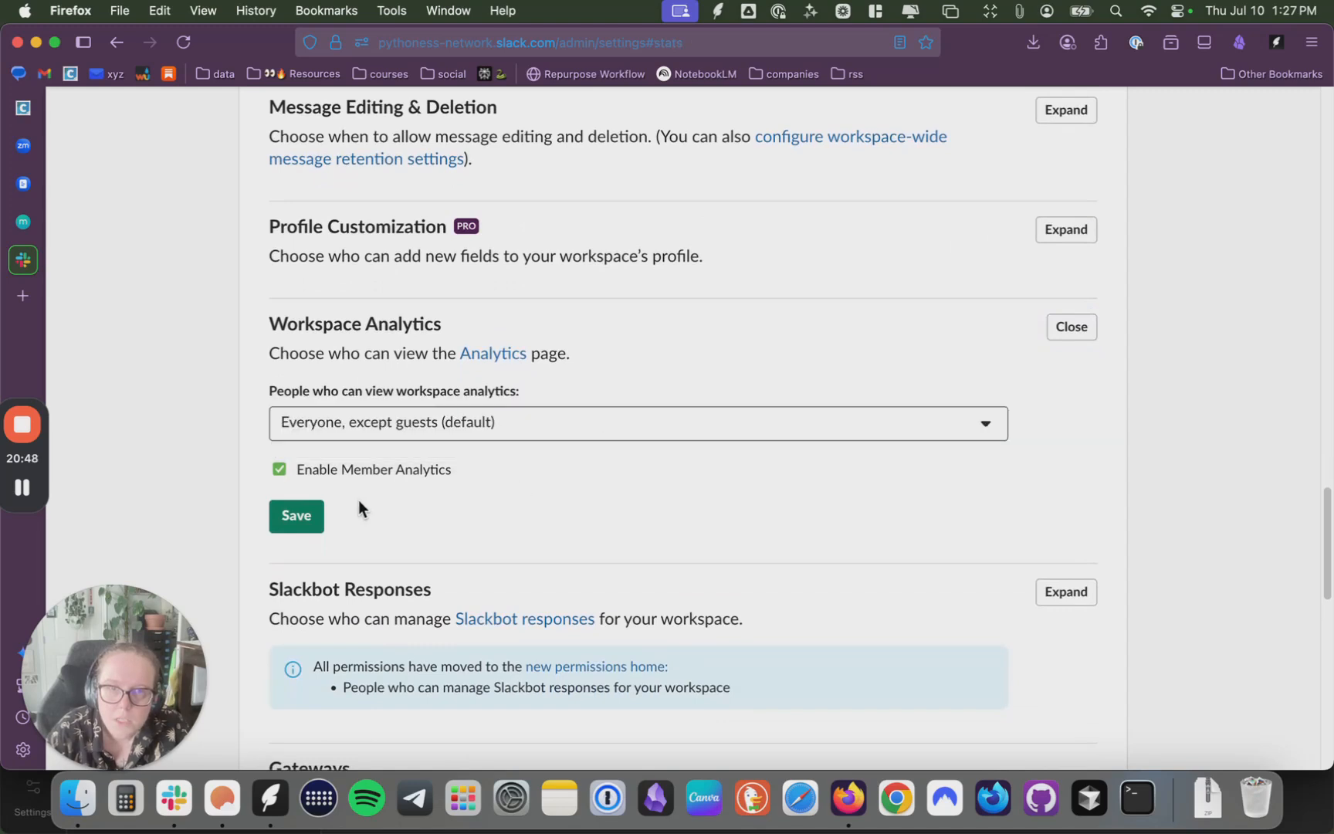
click(289, 522)
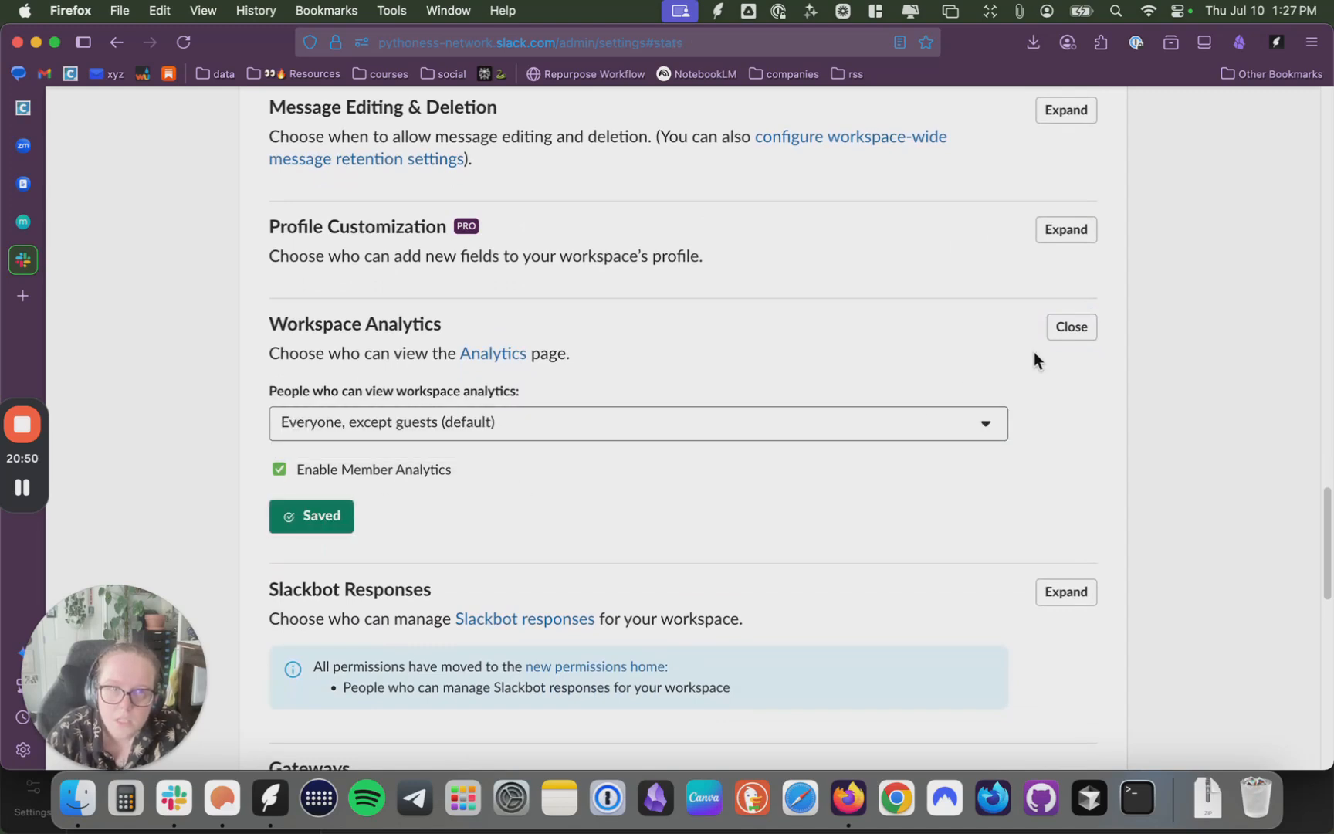
click(1093, 332)
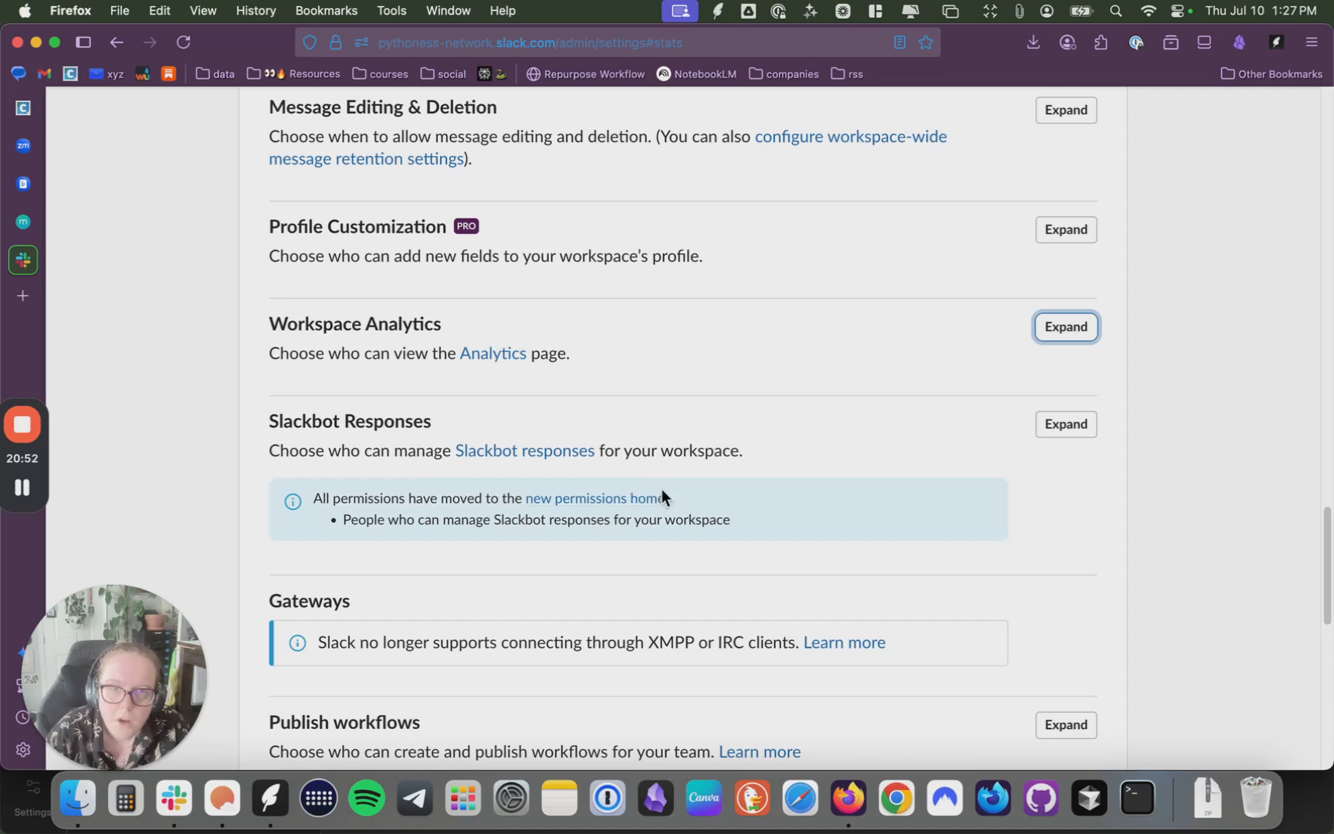
- Examine the Slackbot Responses options and collapse the section
click(1070, 425)
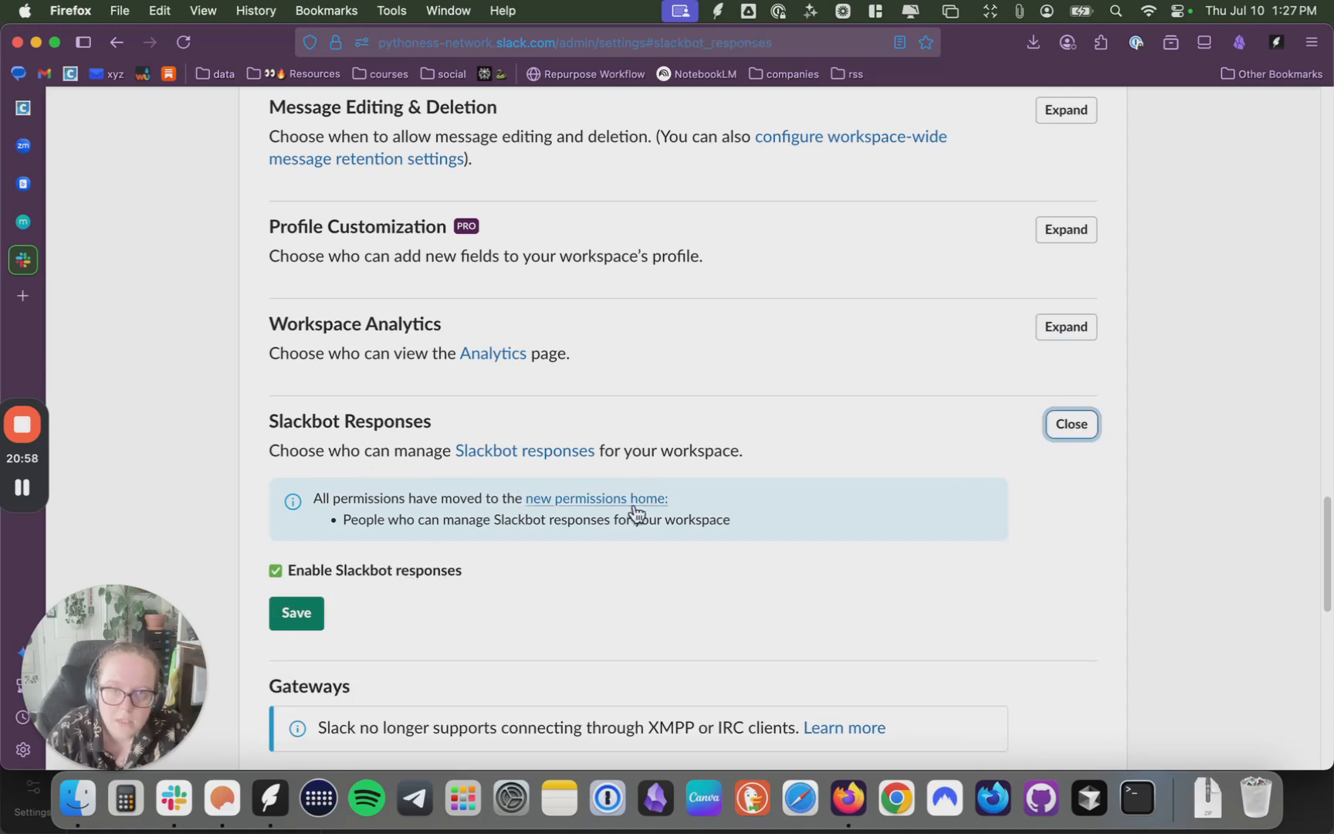
click(309, 618)
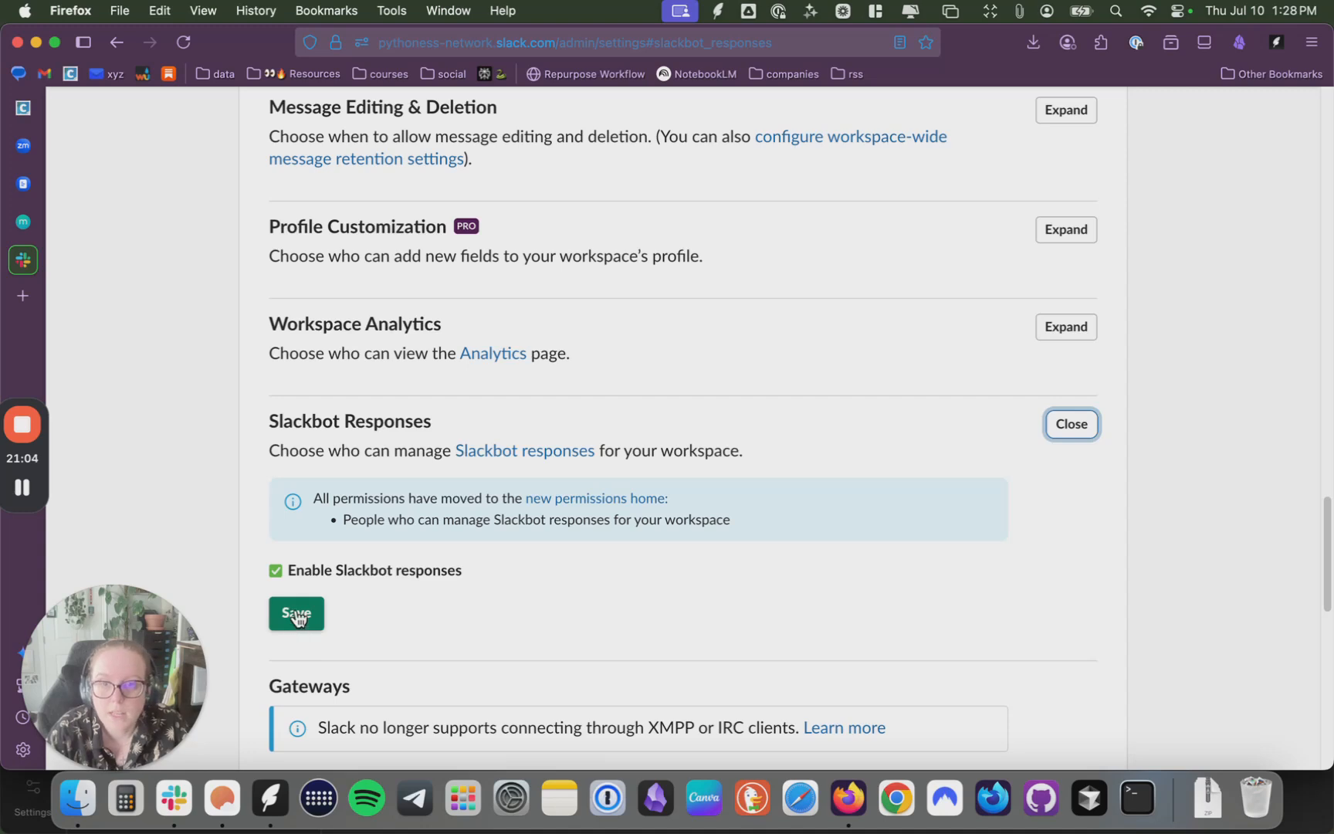
click(1085, 431)
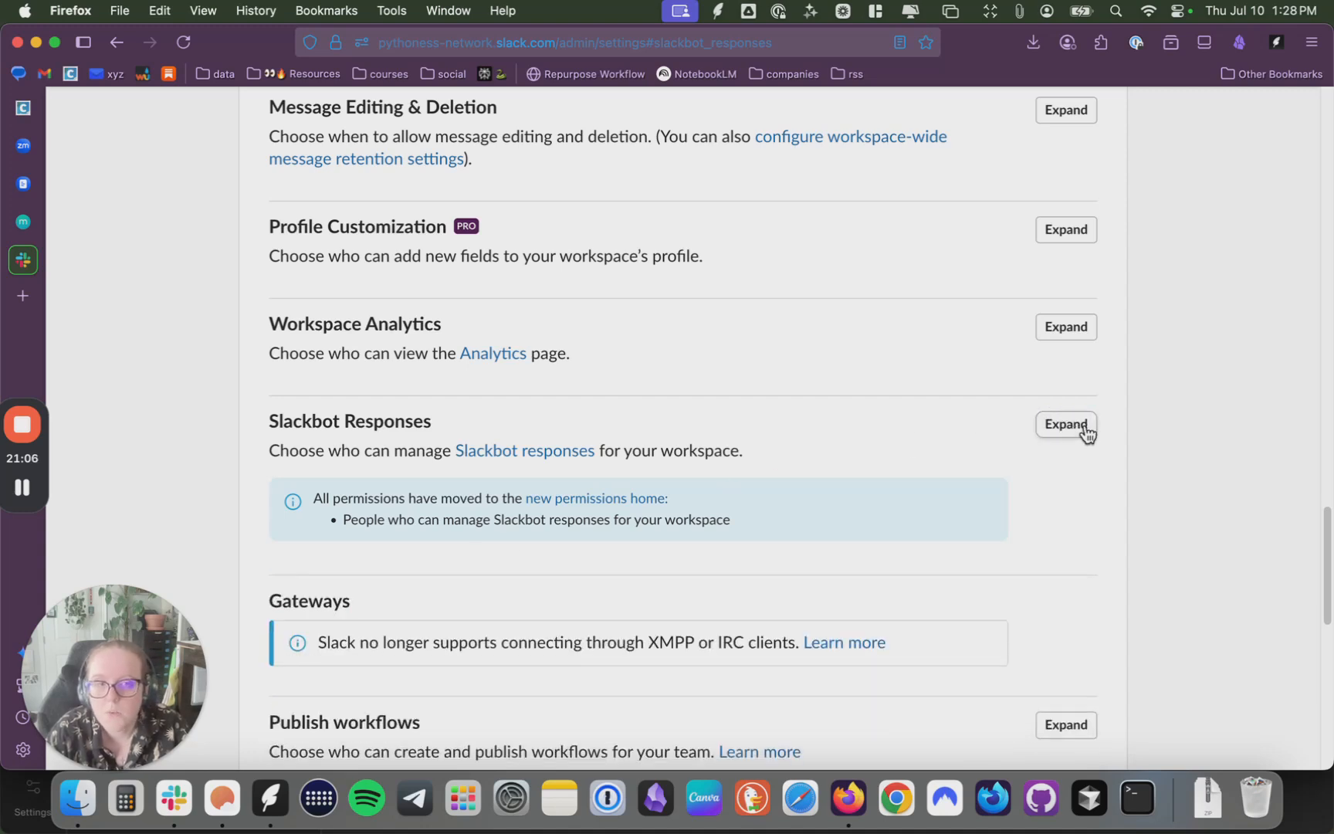
- Examine who can publish workflows and whether legacy workflows can start with webhooks, collapsing each section
scroll(983, 599, down, 4)
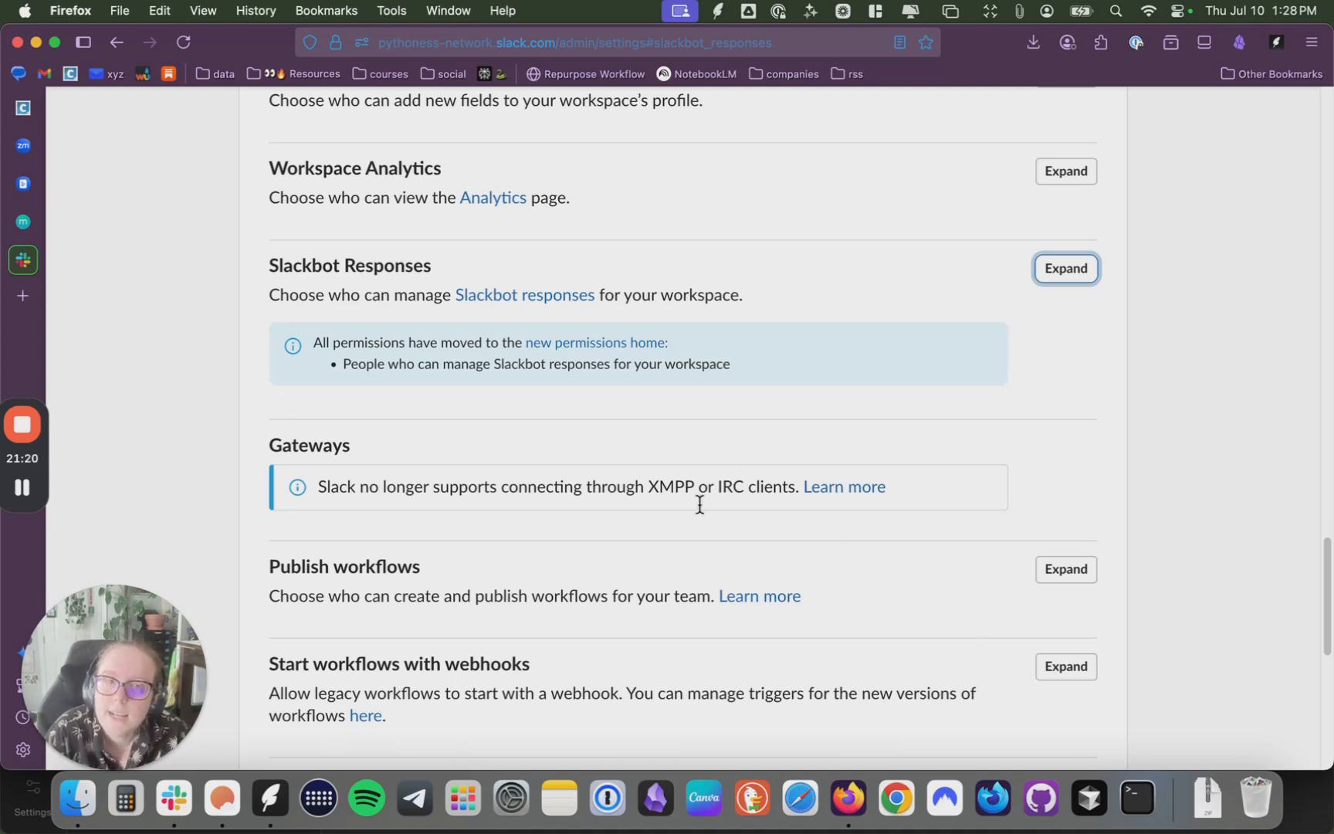
click(1066, 569)
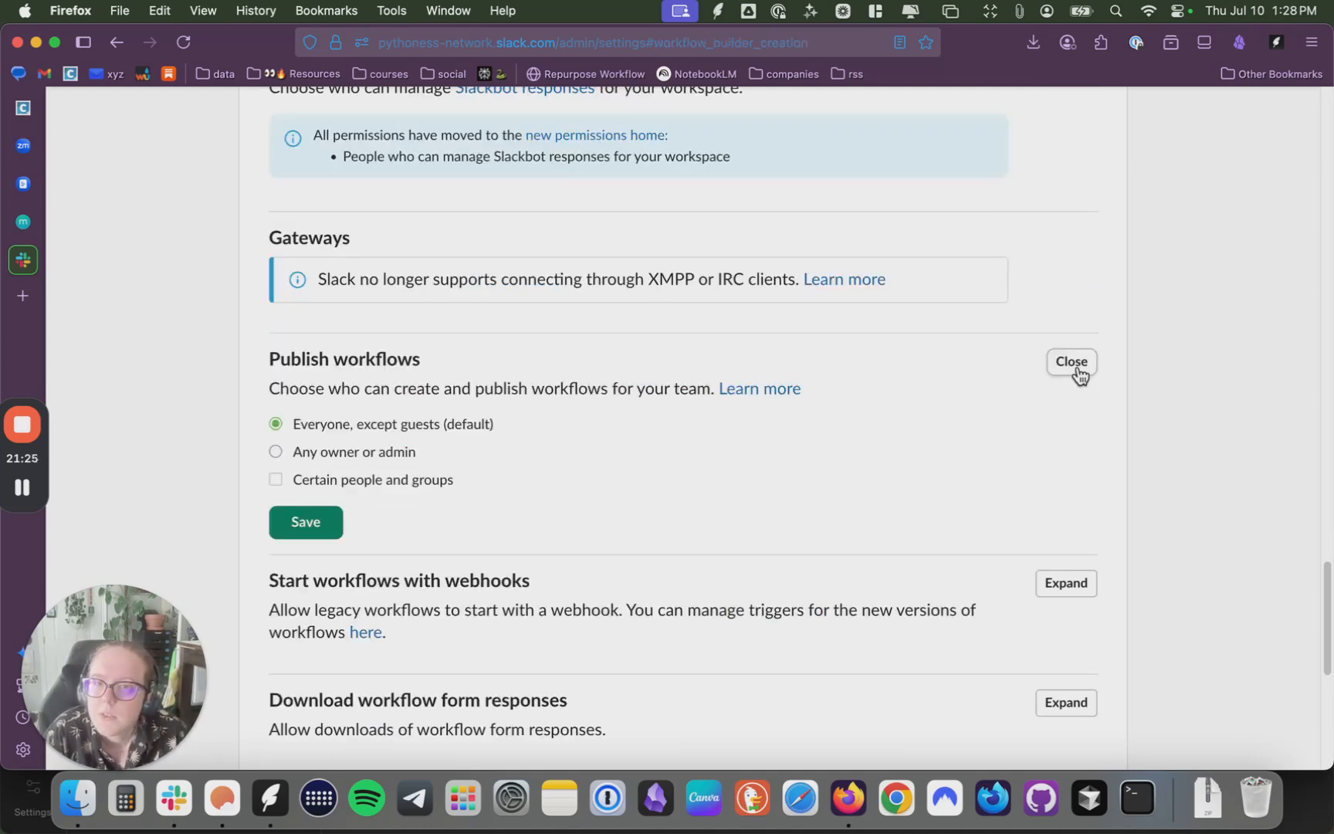
click(1078, 374)
click(1064, 463)
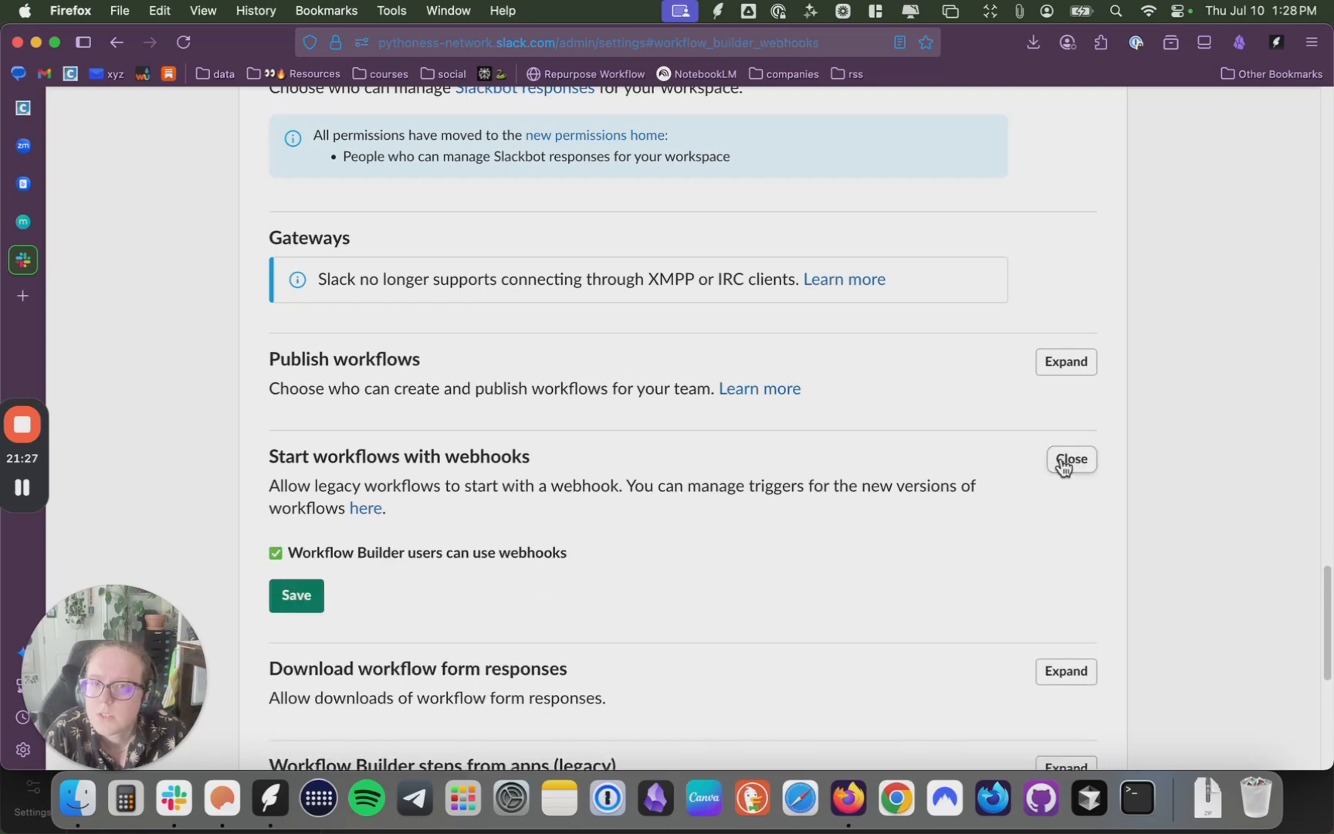
scroll(889, 417, down, 3)
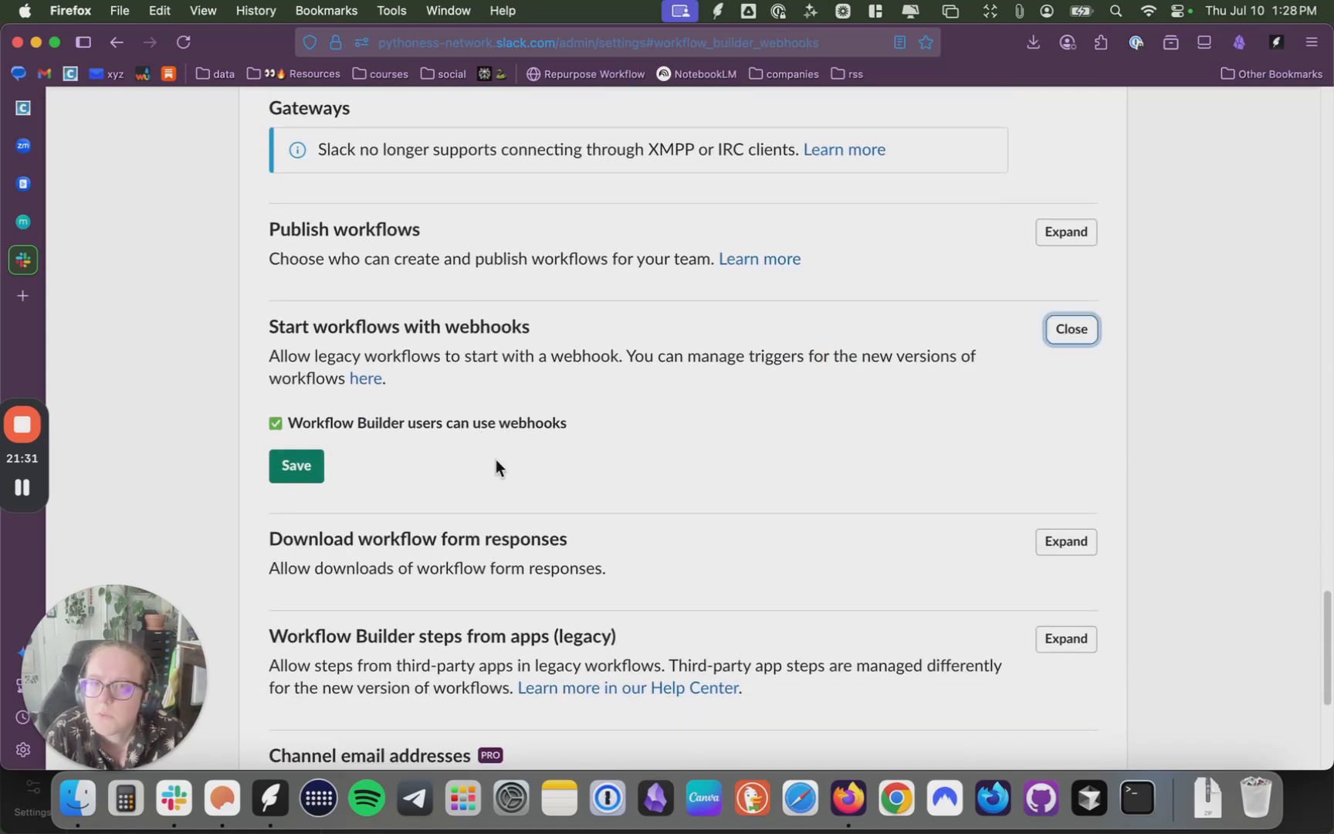
click(1071, 336)
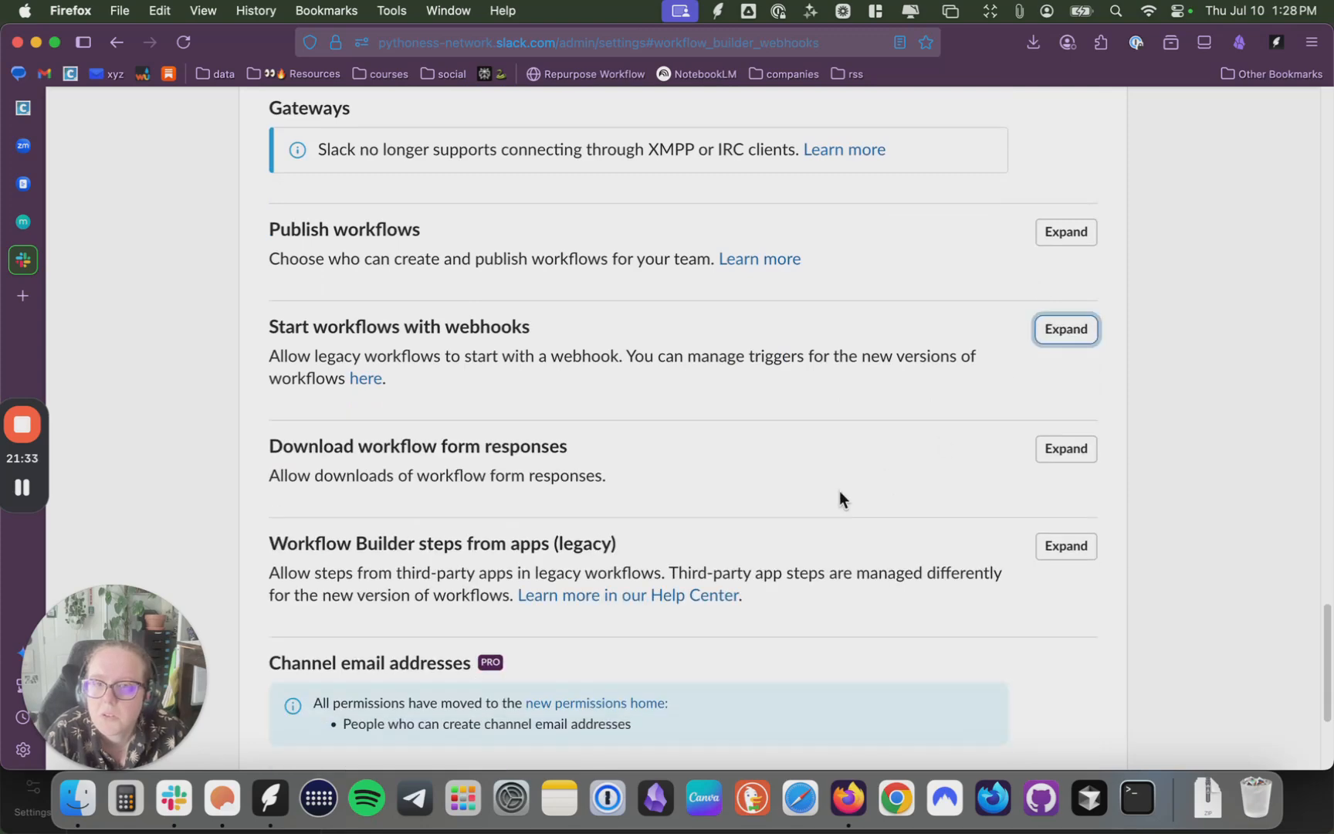
- Examine the Download workflow form responses and legacy Workflow Builder steps sections, and view the remaining settings on the page
click(1070, 453)
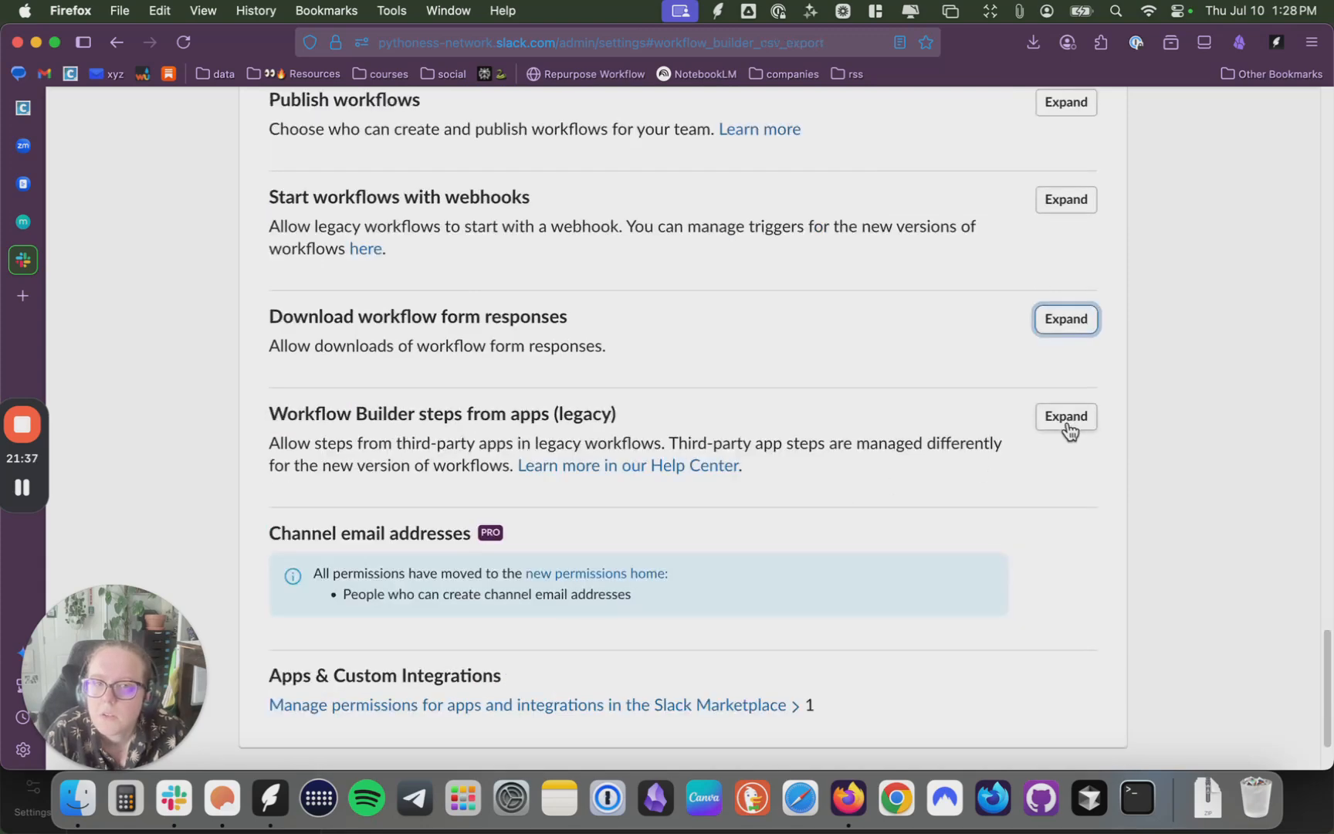
click(1068, 424)
click(1070, 417)
scroll(973, 532, down, 3)
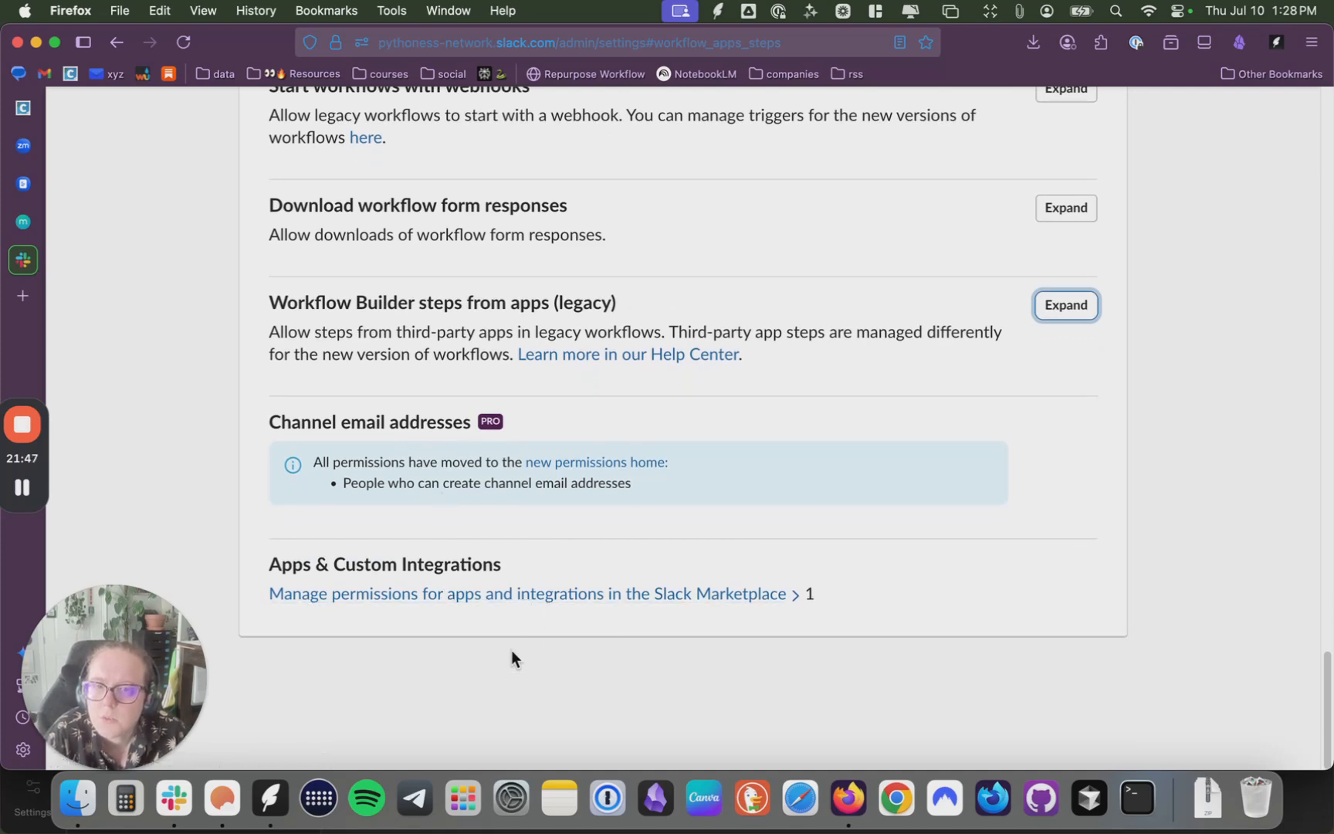
- Review the Authentication page and the blocked previews information for Attachments in Settings & Permissions
scroll(488, 656, up, 10)
click(619, 411)
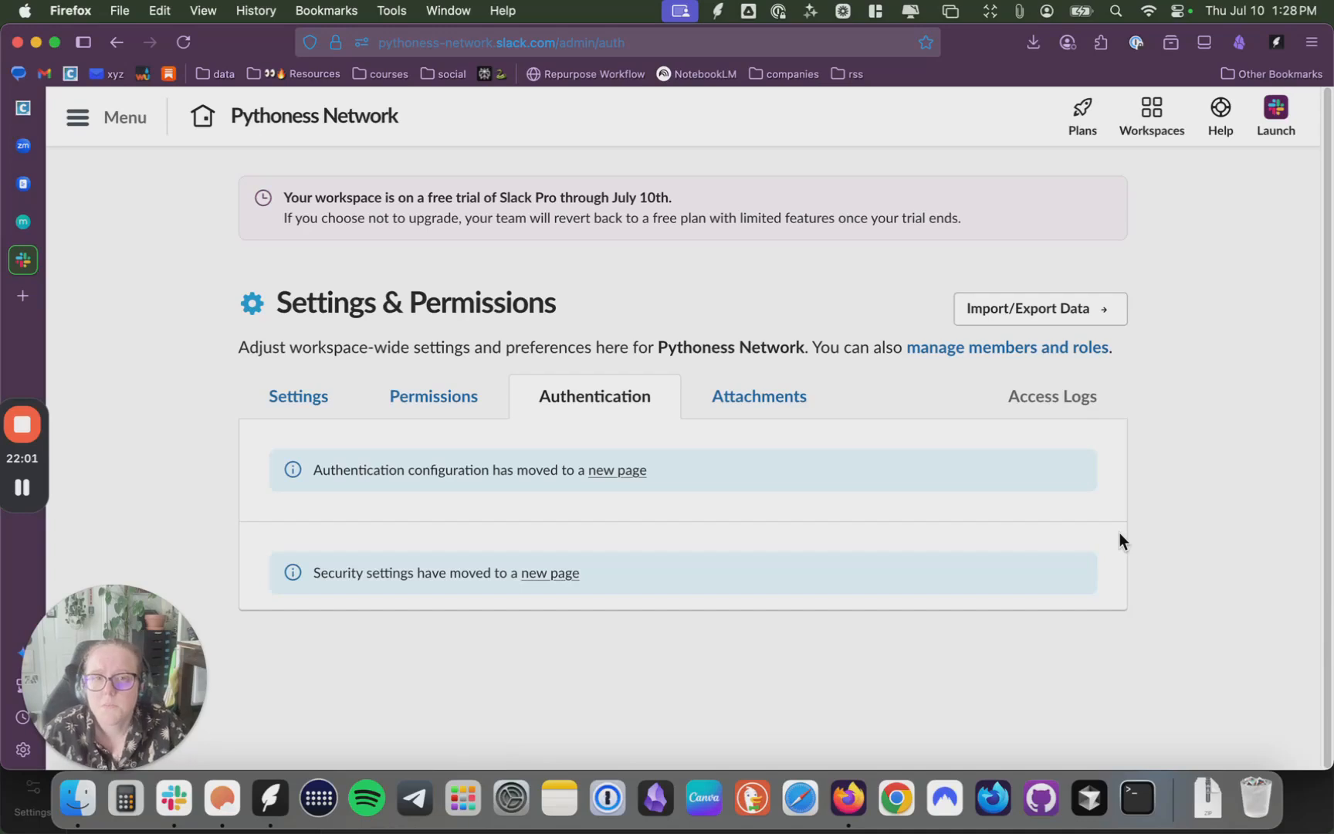
click(759, 397)
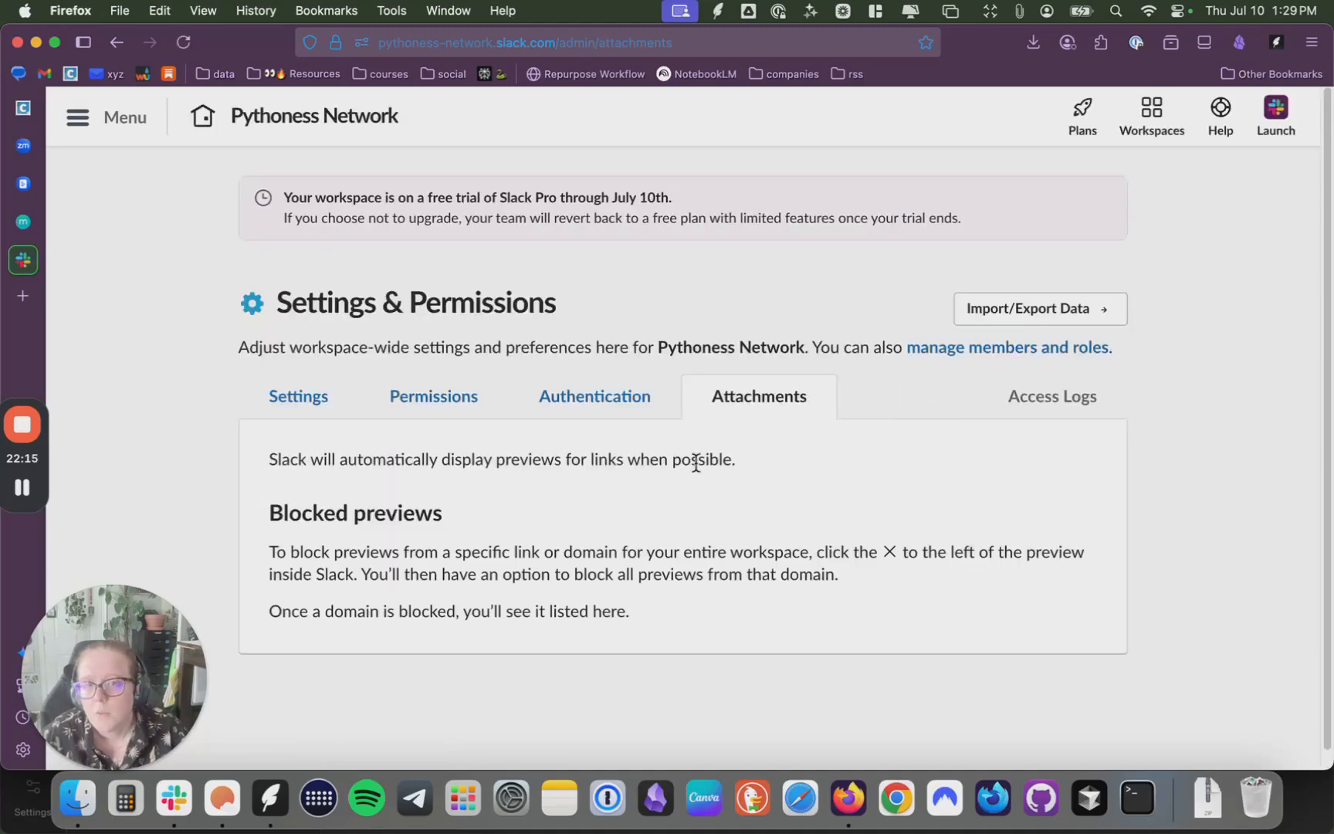
scroll(788, 538, down, 1)
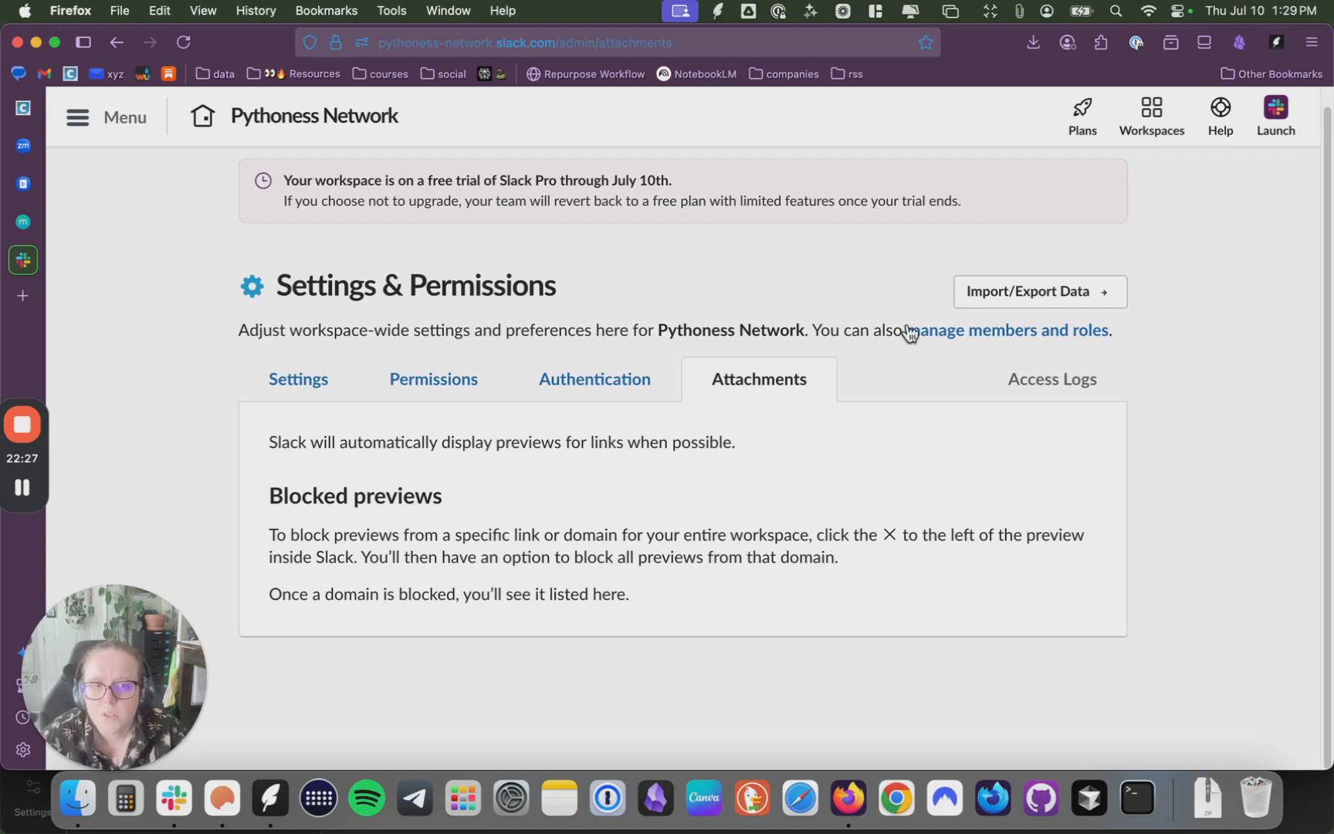
scroll(615, 409, up, 1)
scroll(615, 414, up, 2)
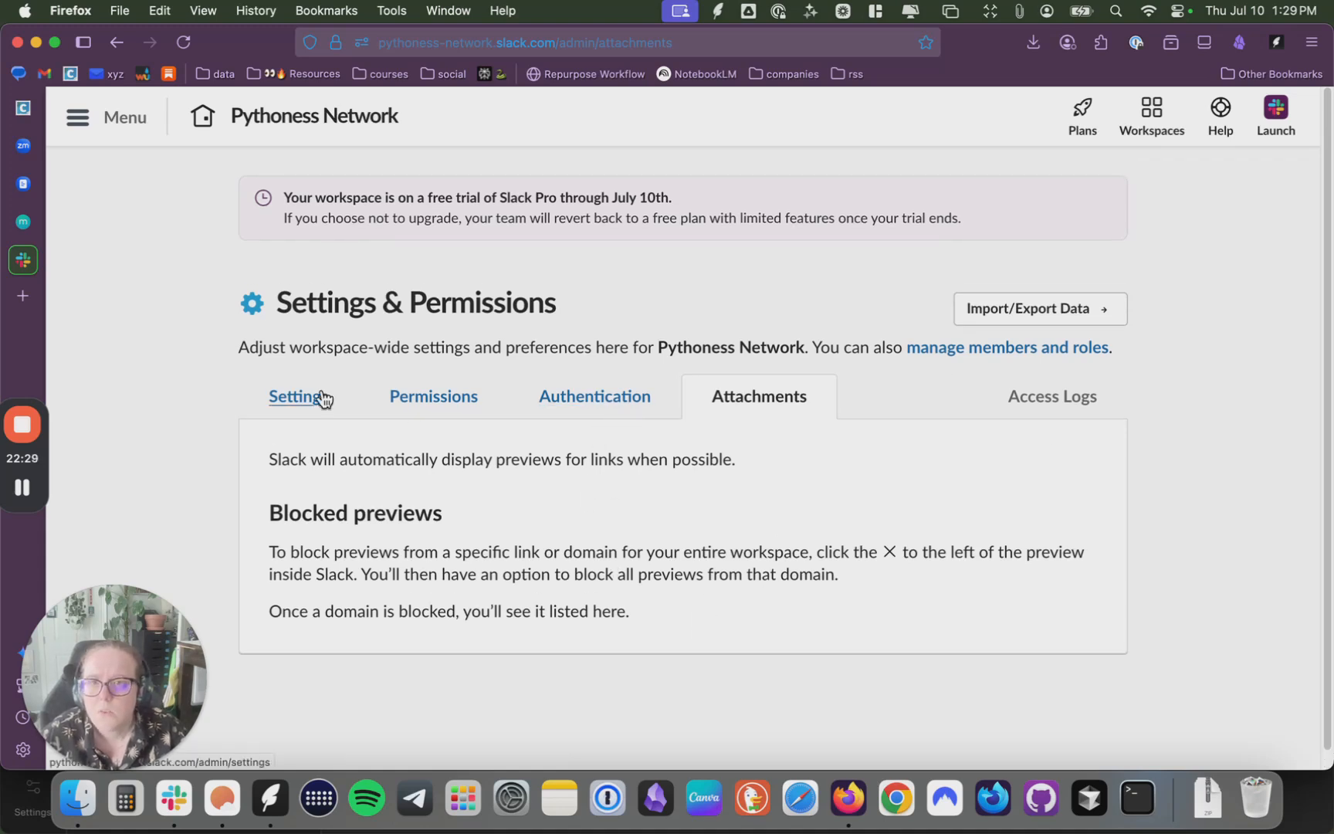
- Go to the Customize Your Workspace page and examine the one-click reactions and custom emoji options
click(123, 125)
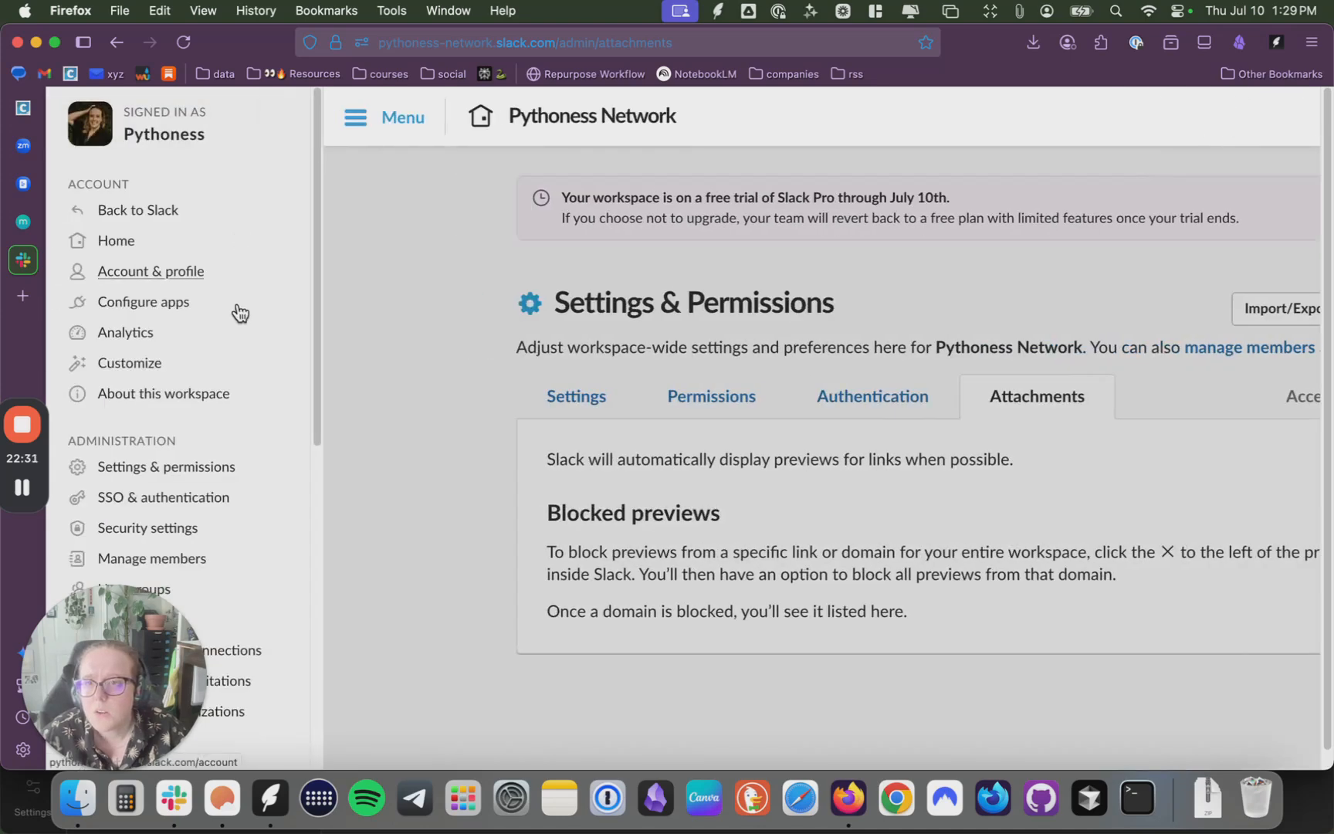
scroll(241, 413, down, 2)
scroll(238, 414, down, 6)
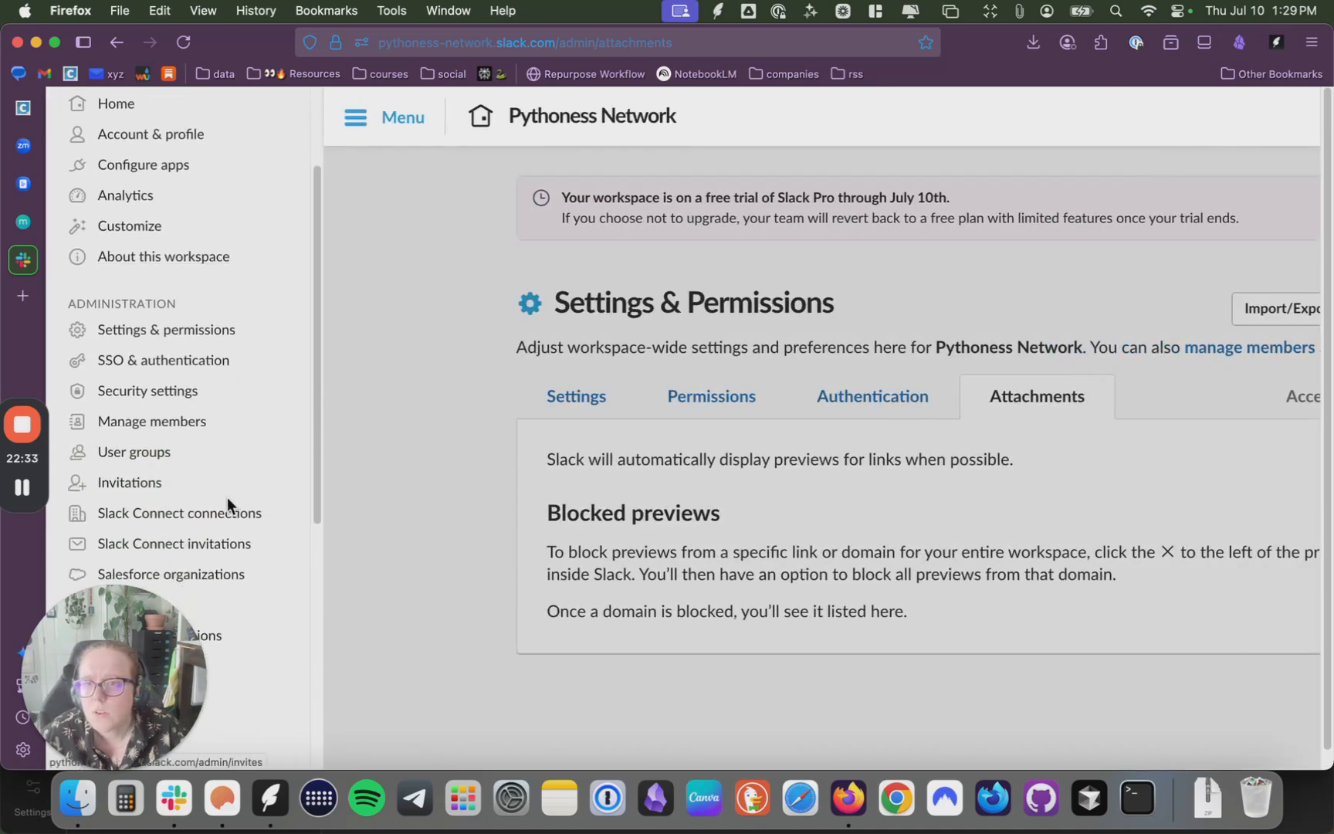
scroll(224, 494, up, 3)
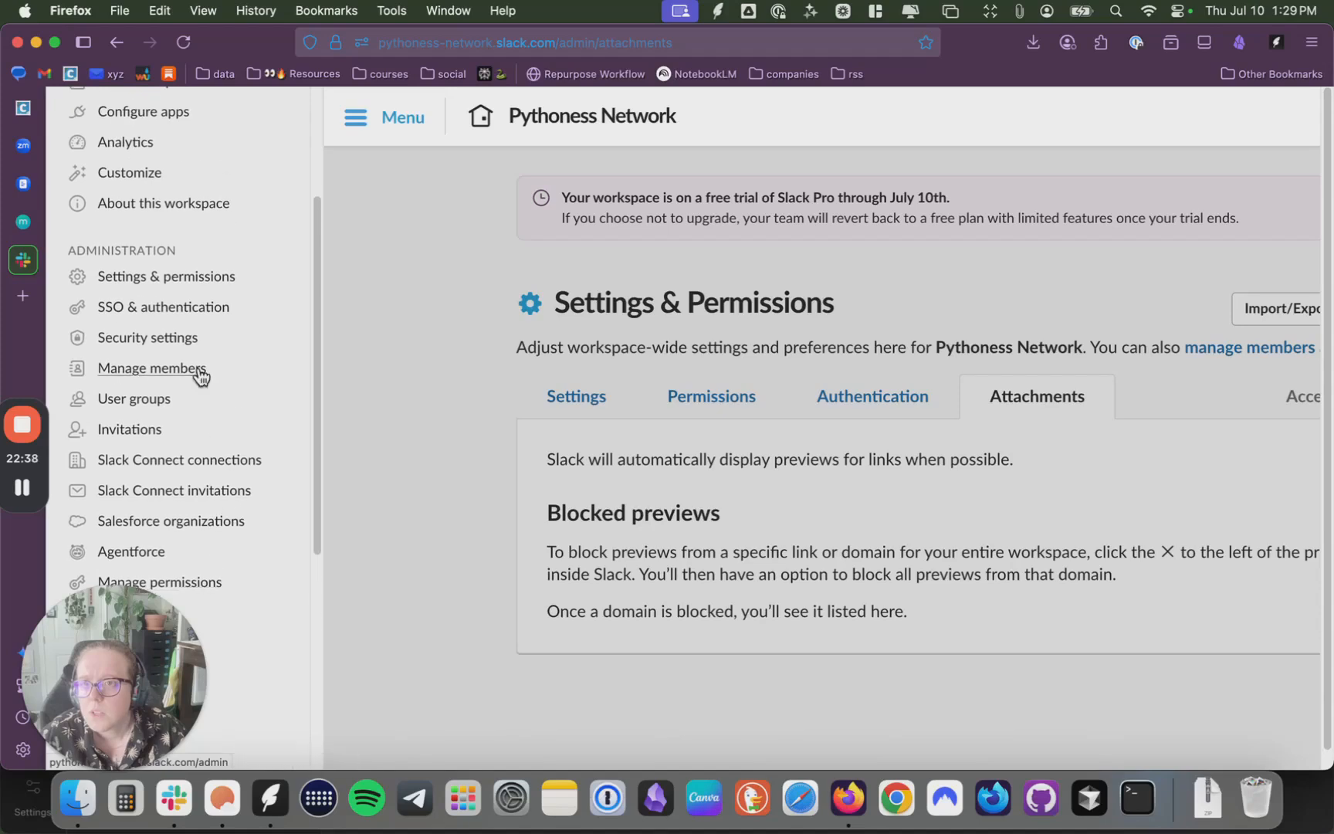
scroll(192, 368, up, 5)
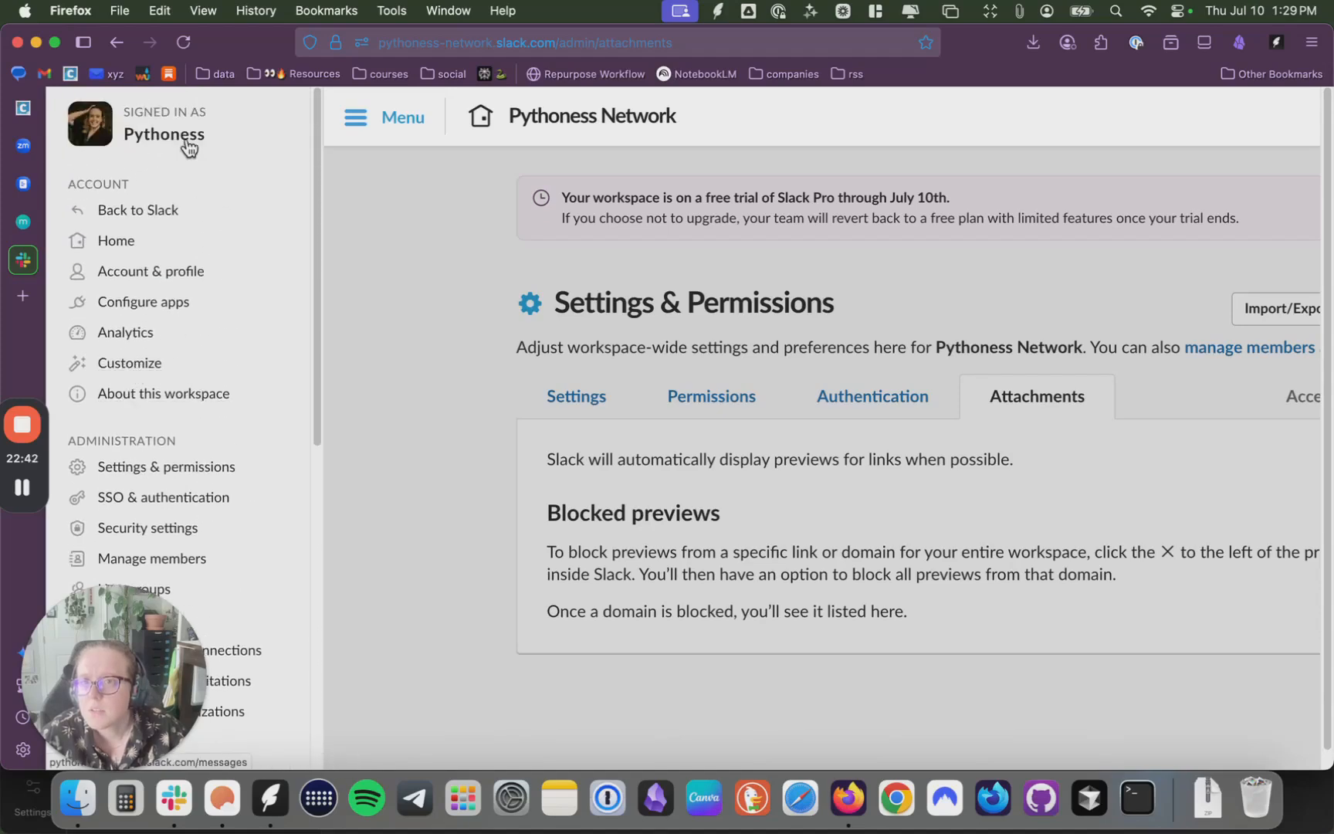
click(129, 369)
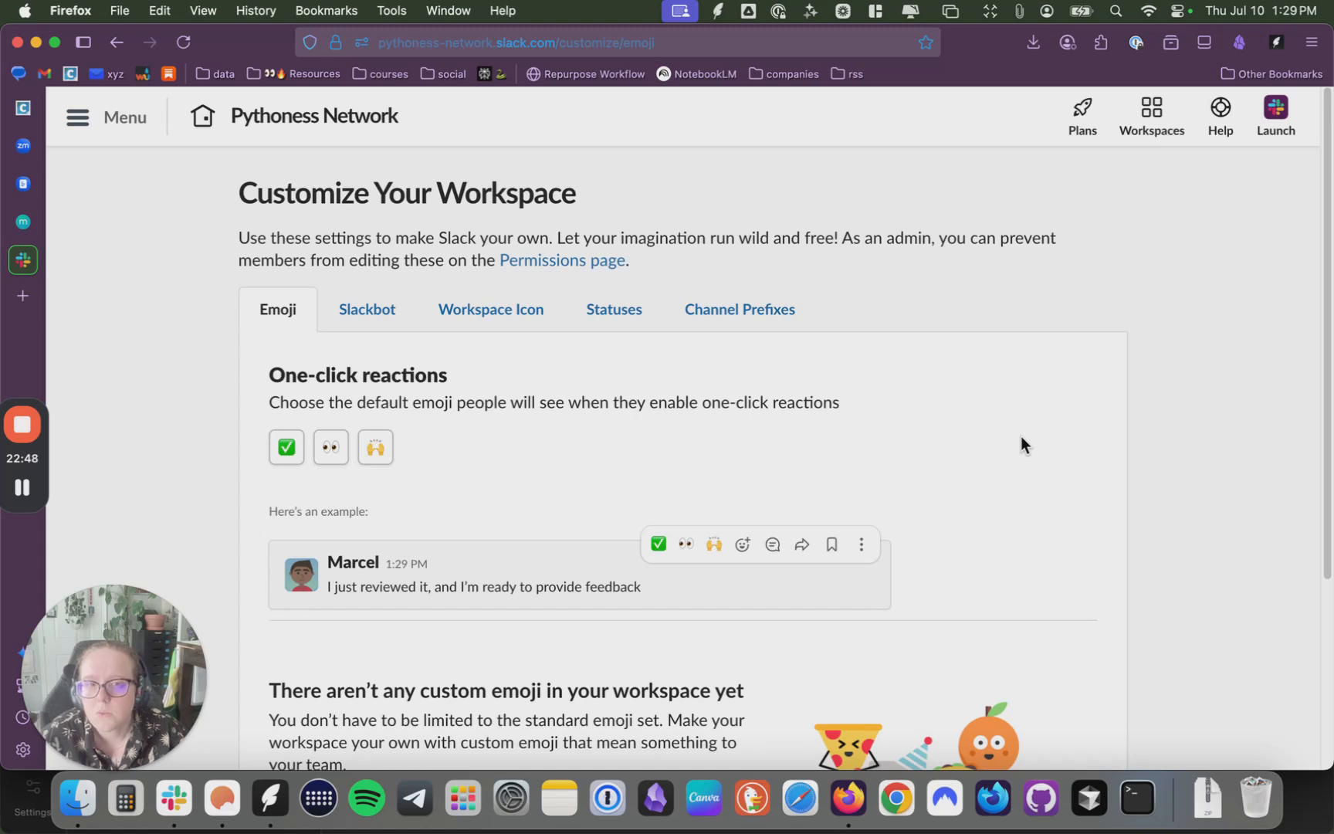
scroll(1072, 534, down, 5)
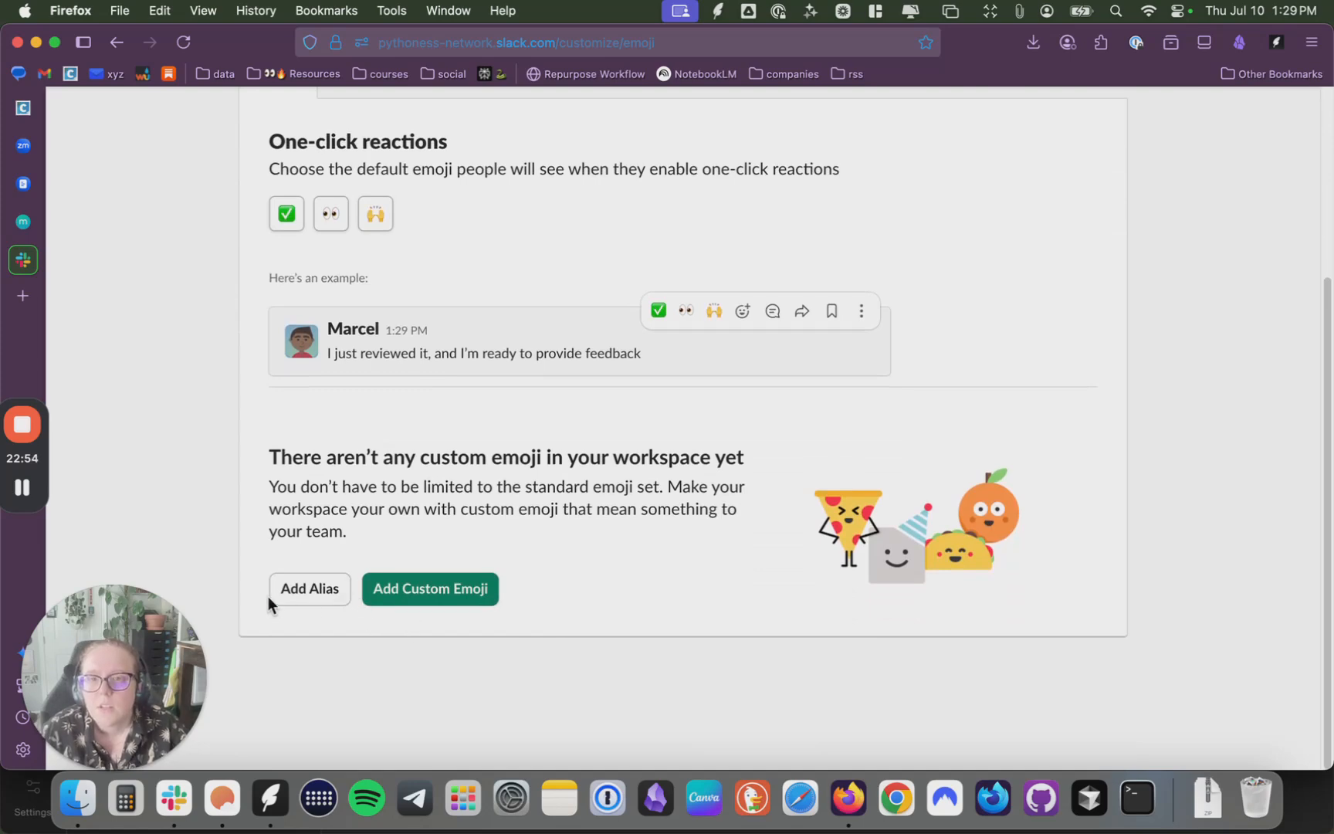
- Examine the workspace icon guidelines and upload options on the Workspace Icon page
scroll(402, 491, up, 5)
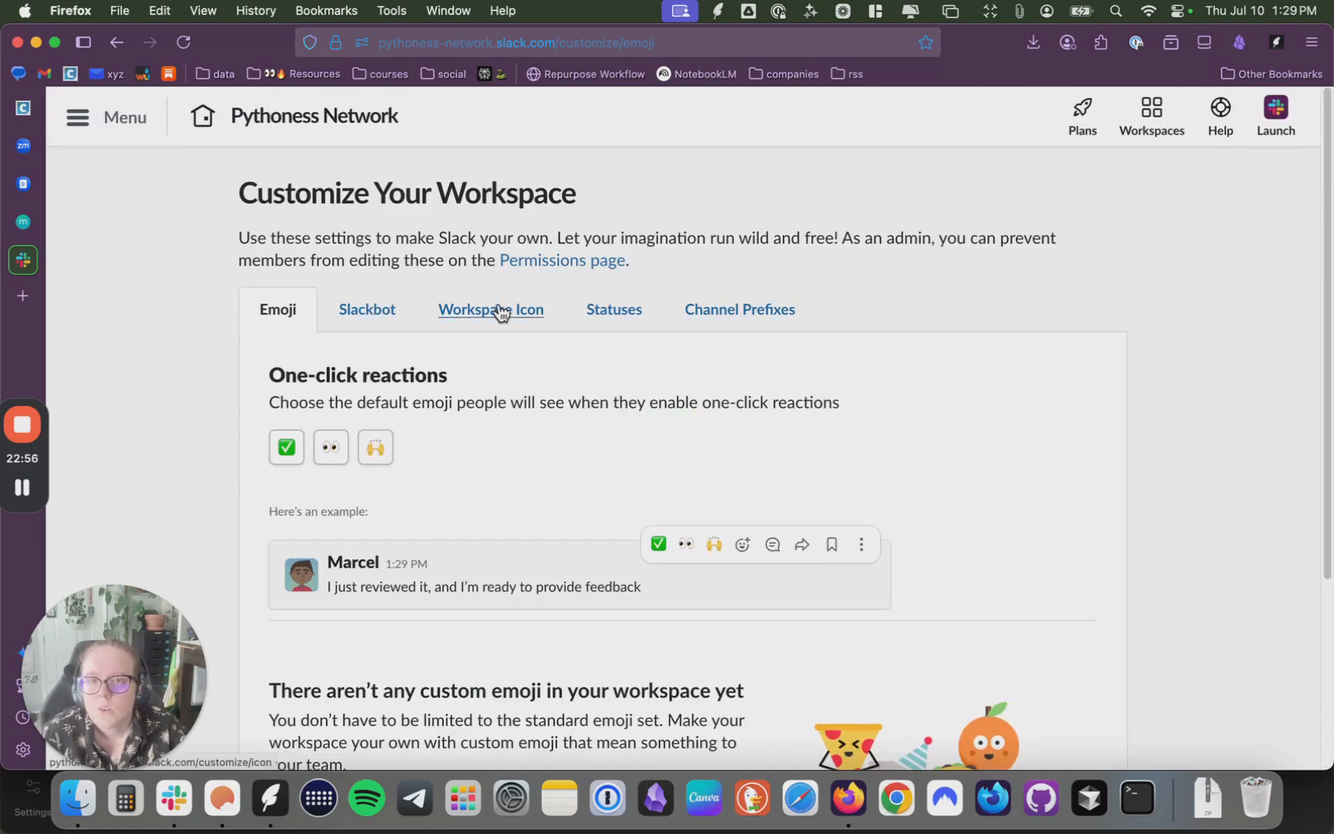
click(532, 315)
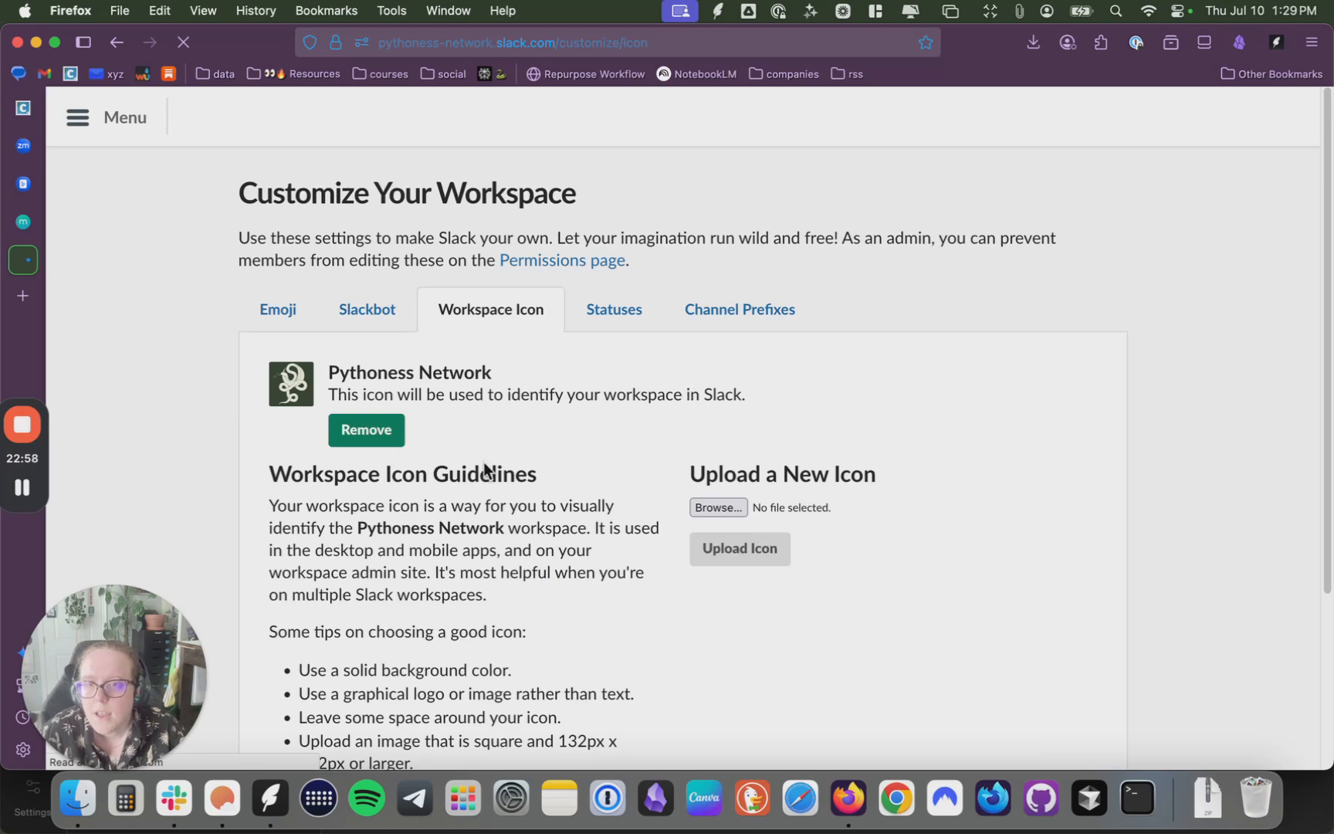
scroll(603, 532, down, 5)
scroll(605, 530, up, 5)
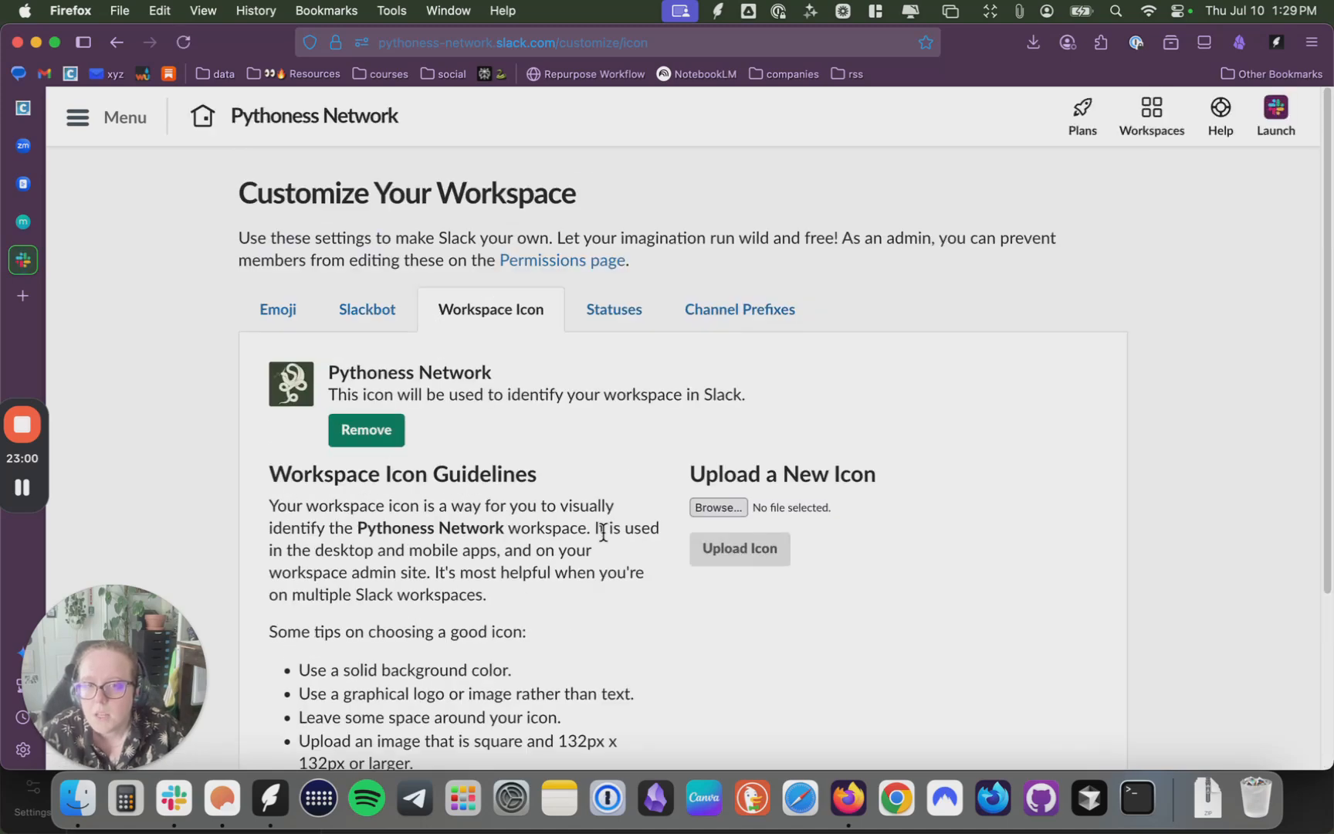
- Remove all the default channel prefixes (help, proj and team) from the workspace's Channel Prefixes
click(765, 322)
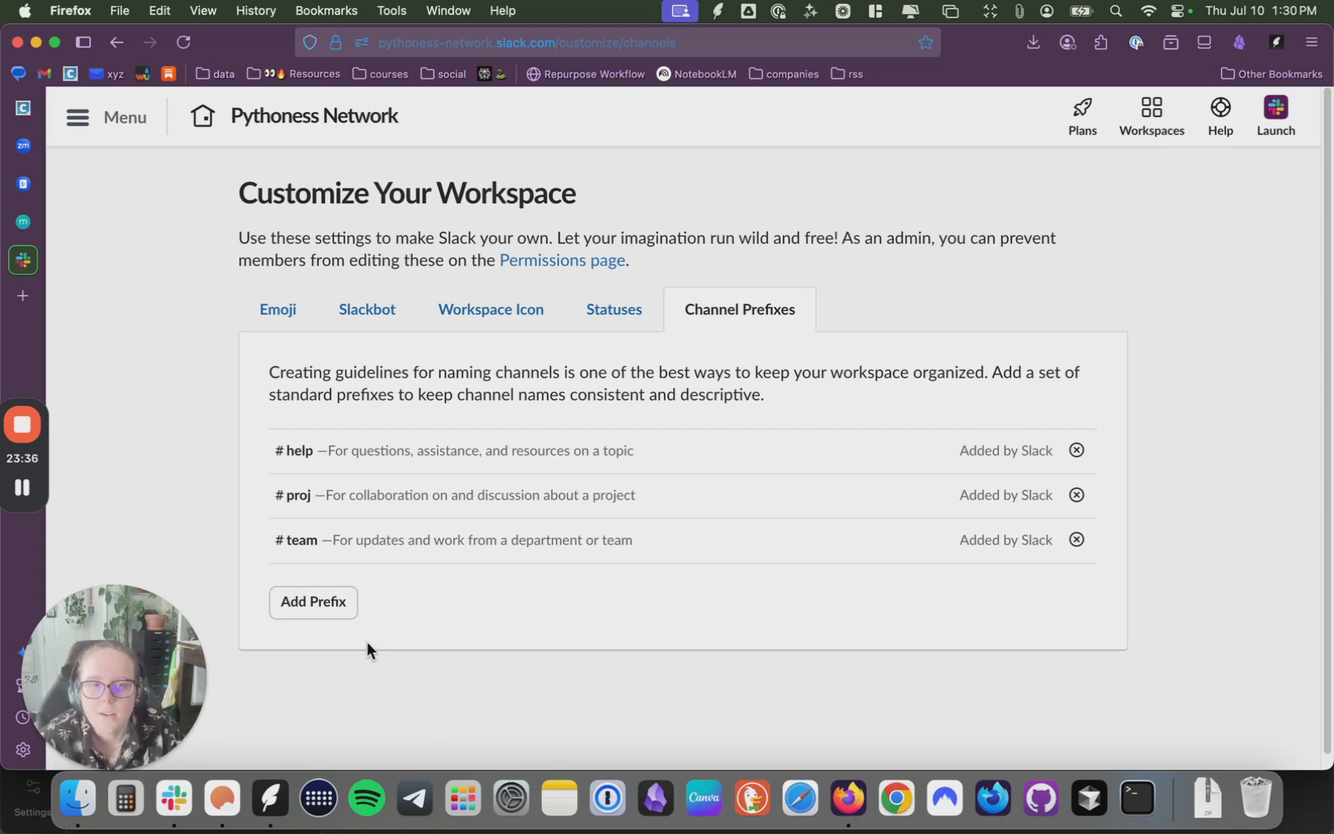
click(1077, 454)
click(1077, 454)
click(1077, 454)
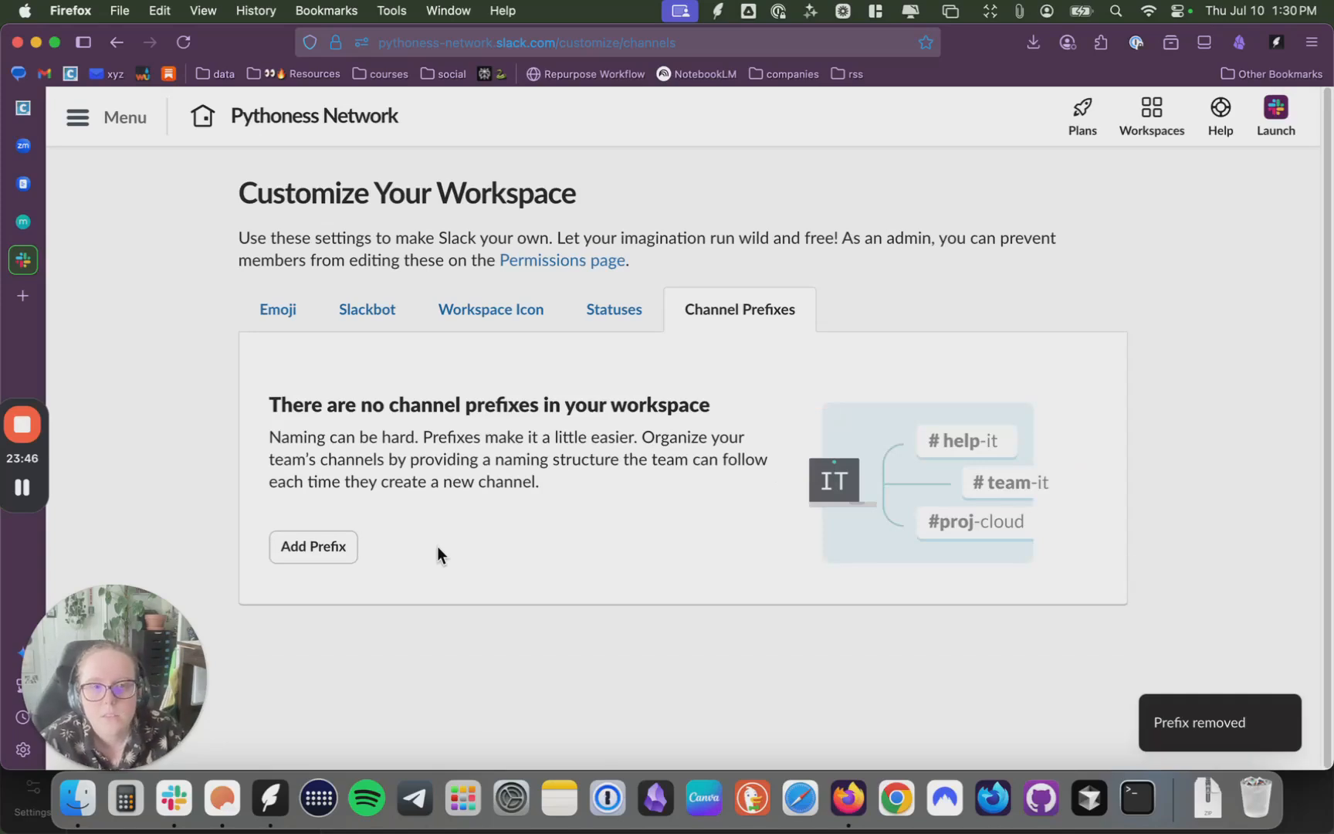
- Review the suggested statuses, their default clear times and the tips on the Statuses page
click(603, 310)
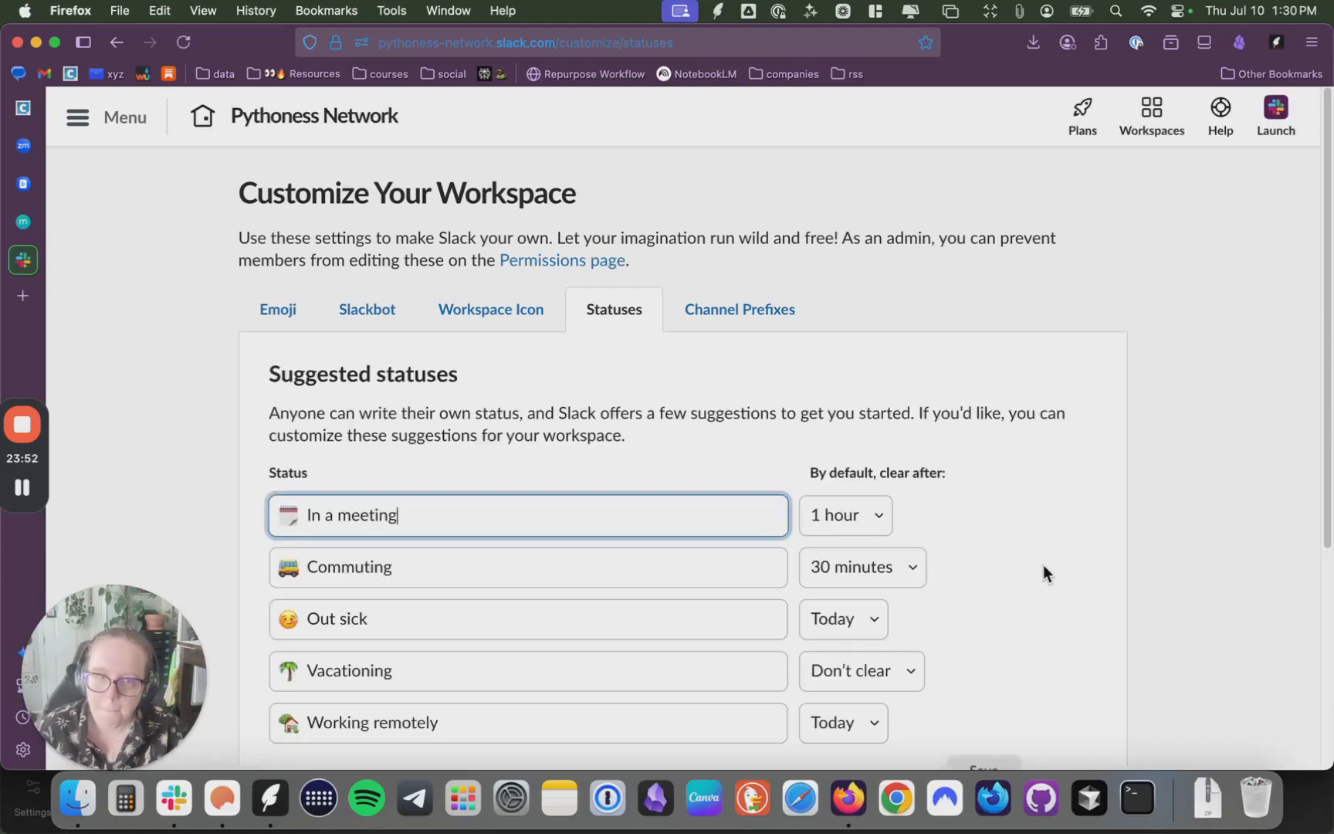
scroll(1043, 564, down, 3)
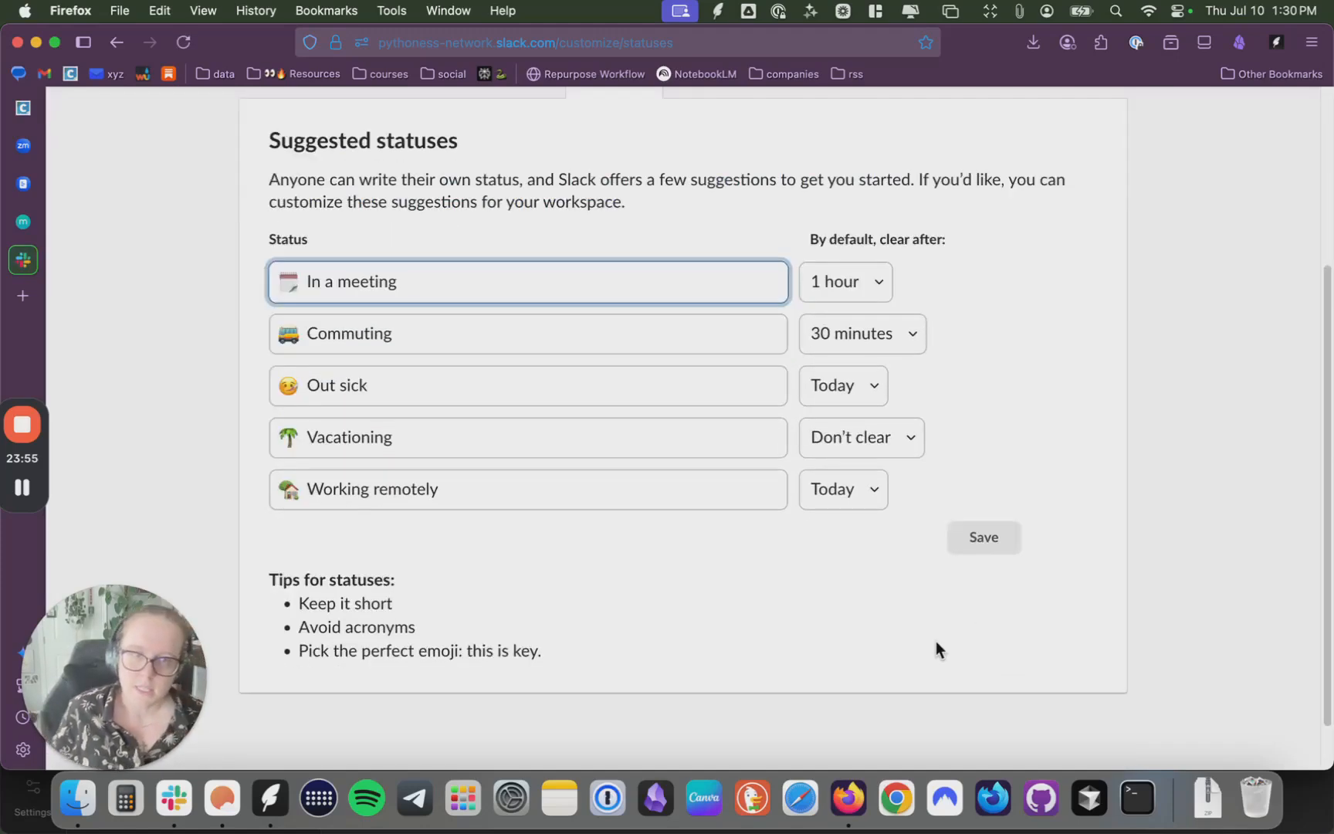
scroll(992, 571, up, 1)
scroll(992, 571, up, 1)
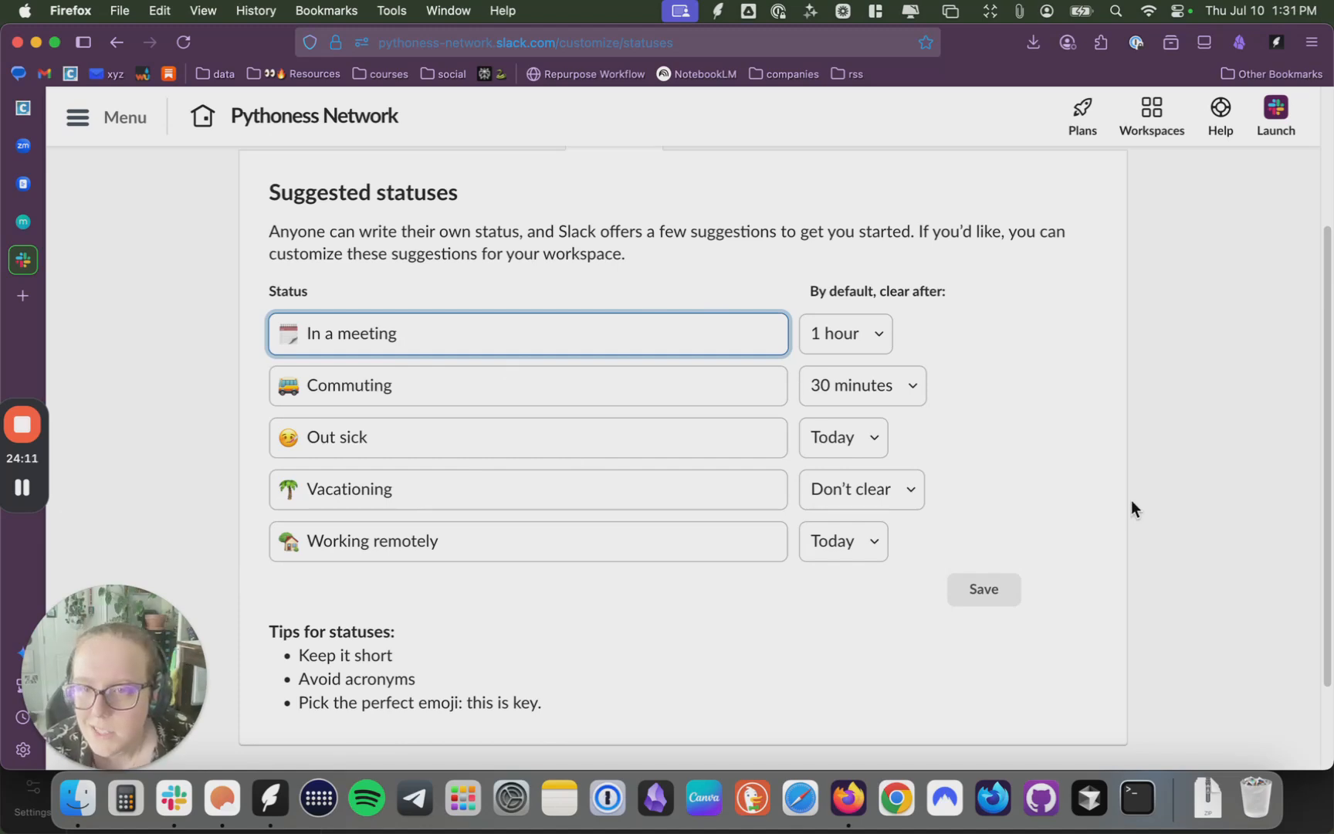
scroll(1080, 402, up, 2)
scroll(1080, 403, up, 1)
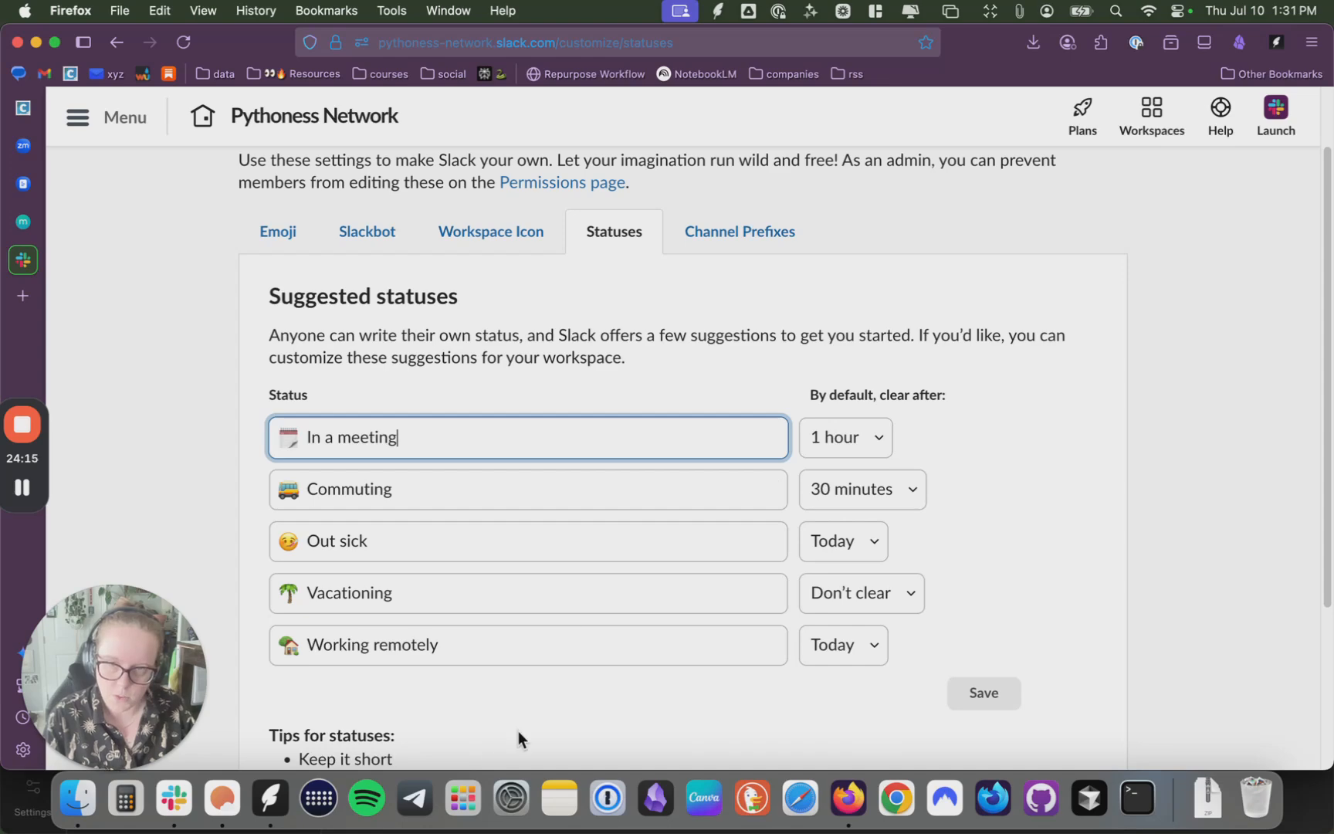
- Switch to the Slack desktop app and view the suggested statuses under Set a status in the owner's other workspace
click(180, 810)
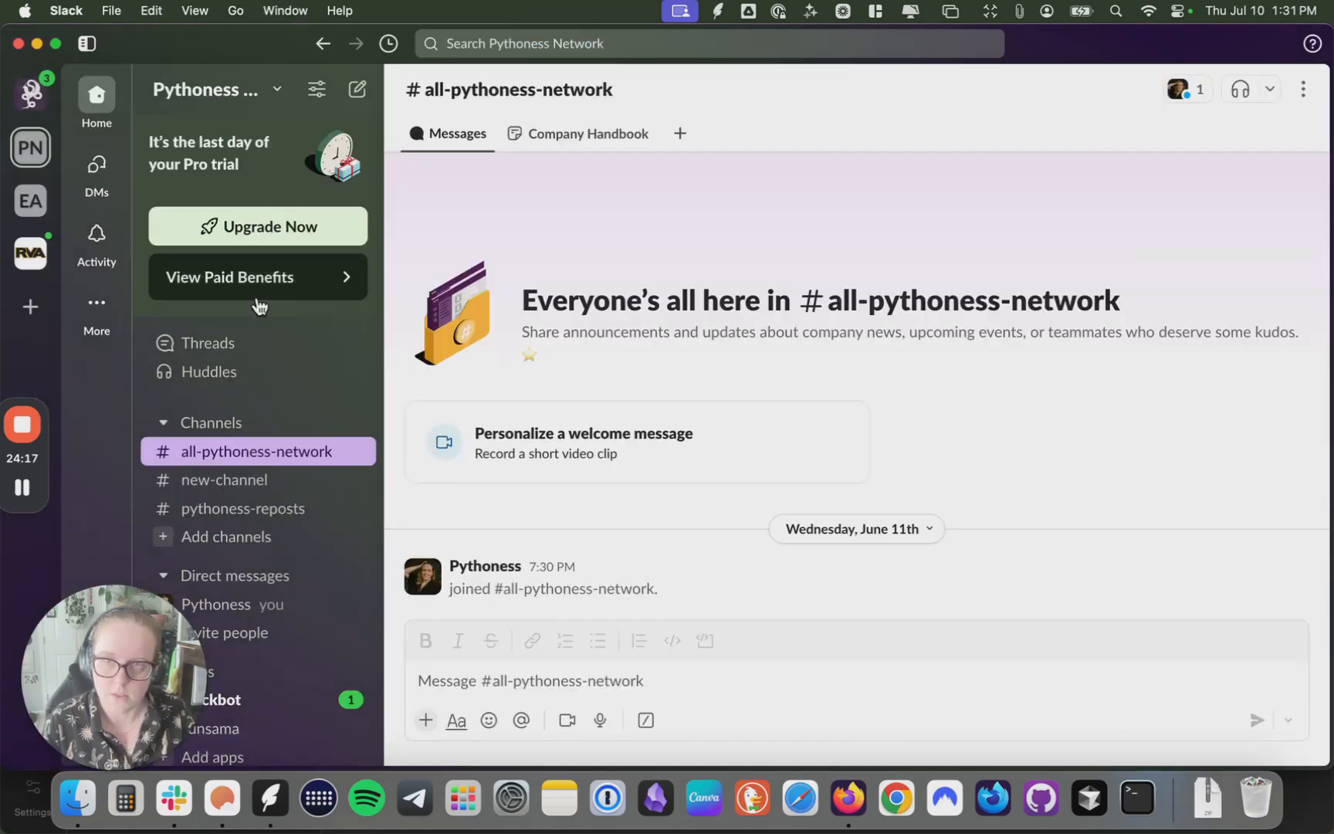
click(31, 93)
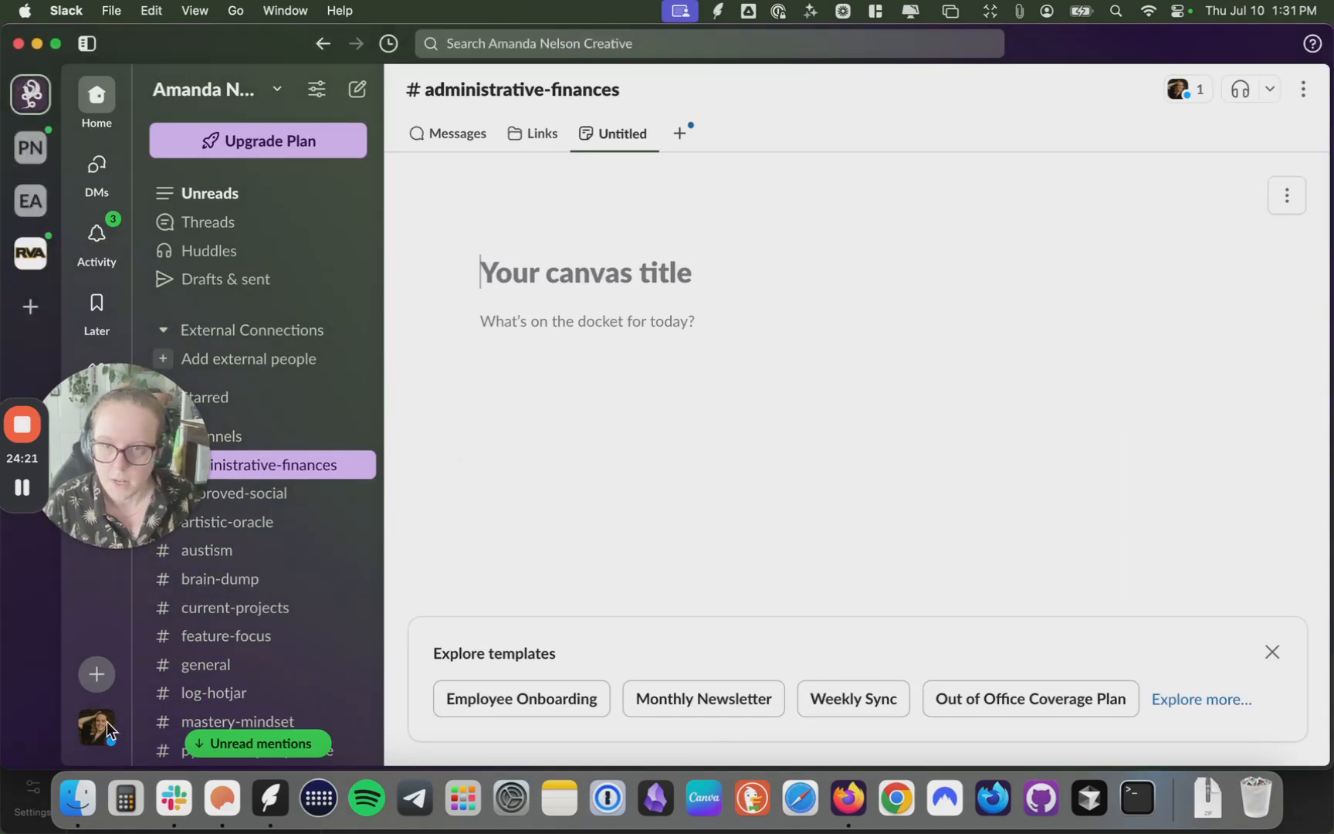
click(101, 725)
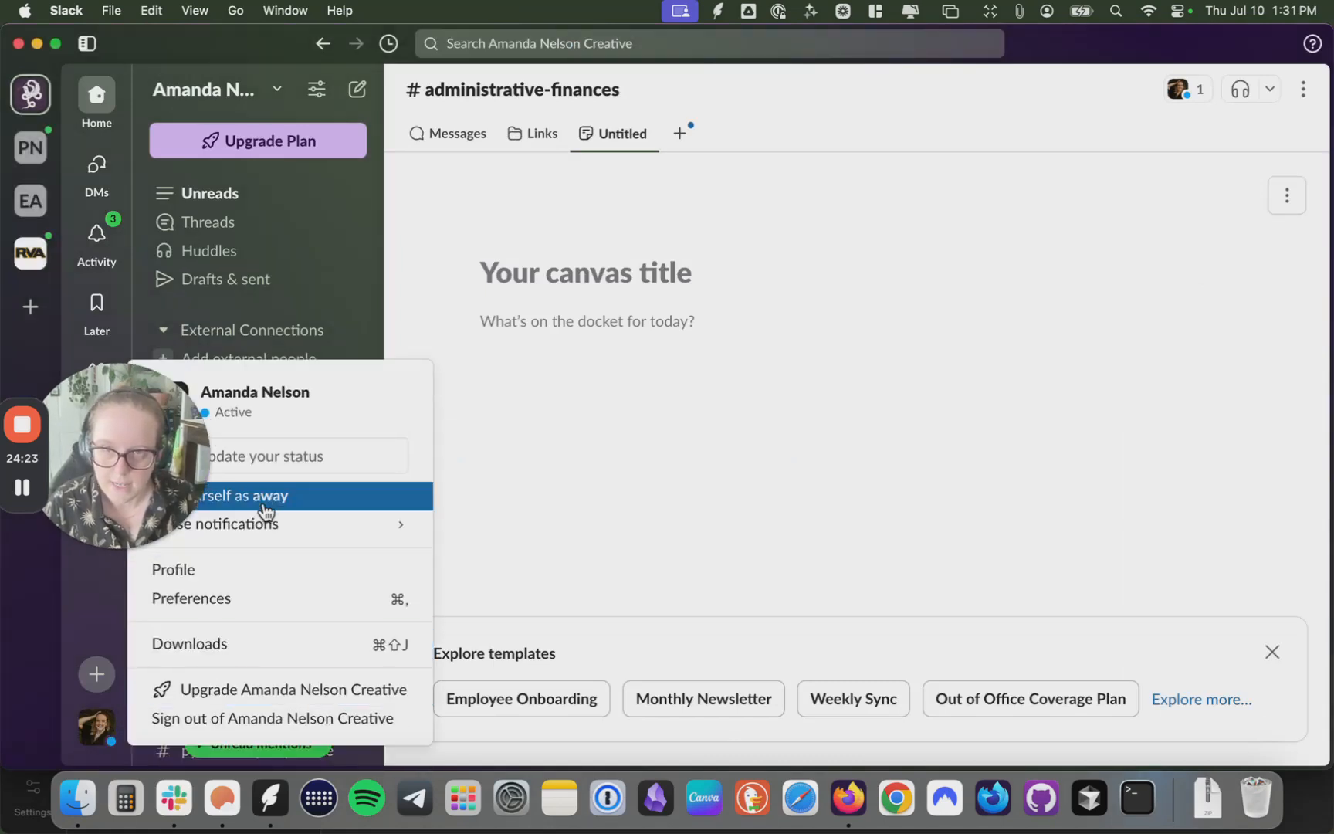
click(308, 458)
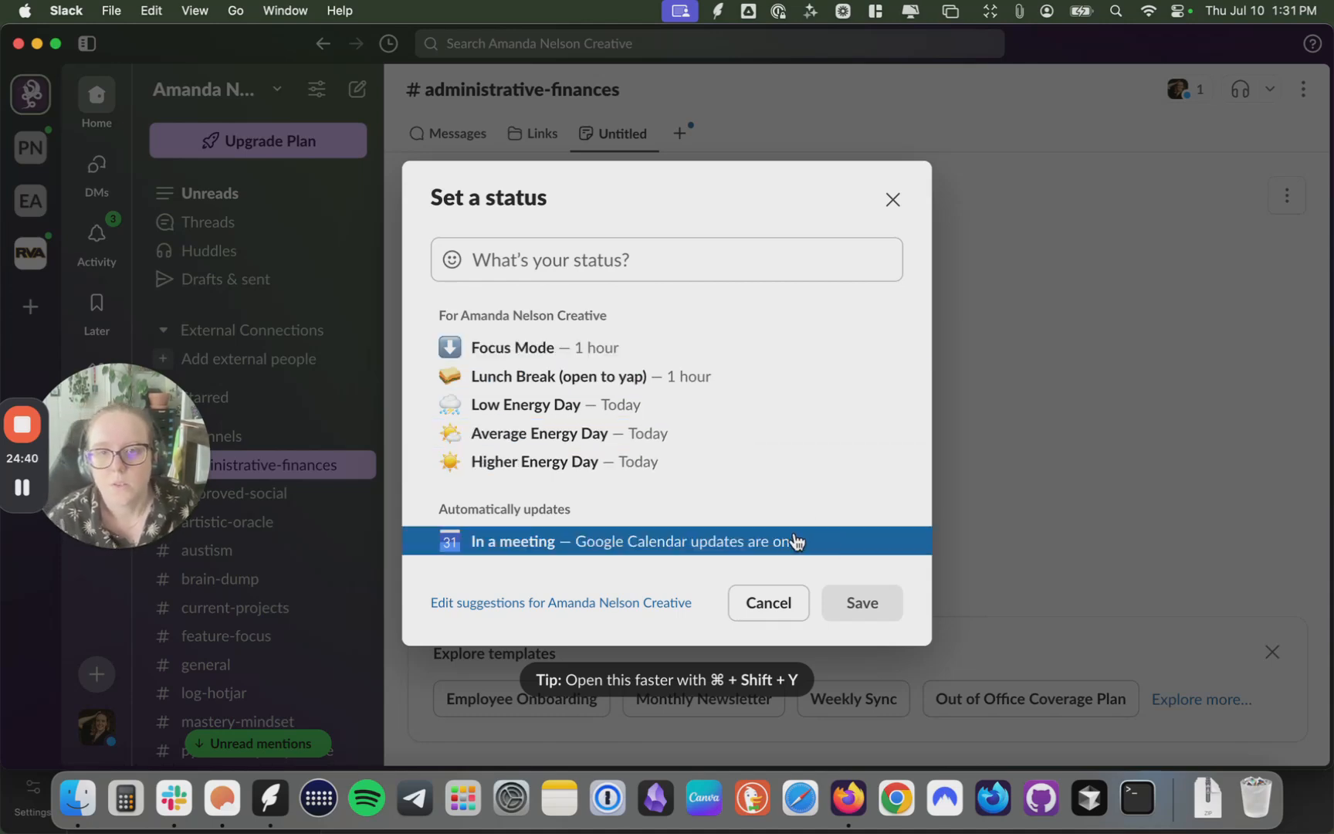
- Capture a screenshot of the other workspace's suggested statuses and move the Slack window aside to uncover Firefox
key(super+shift+4)
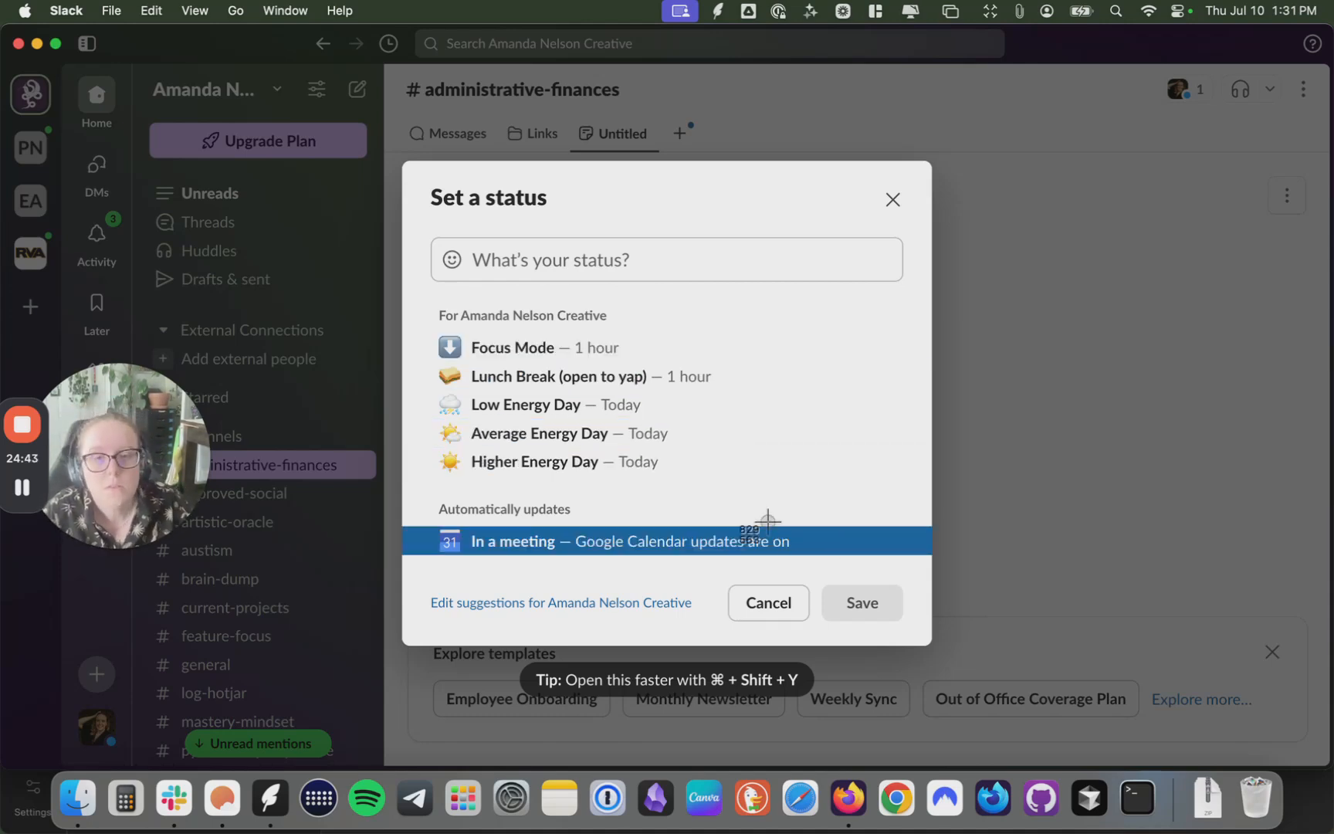
drag(435, 293, 730, 503)
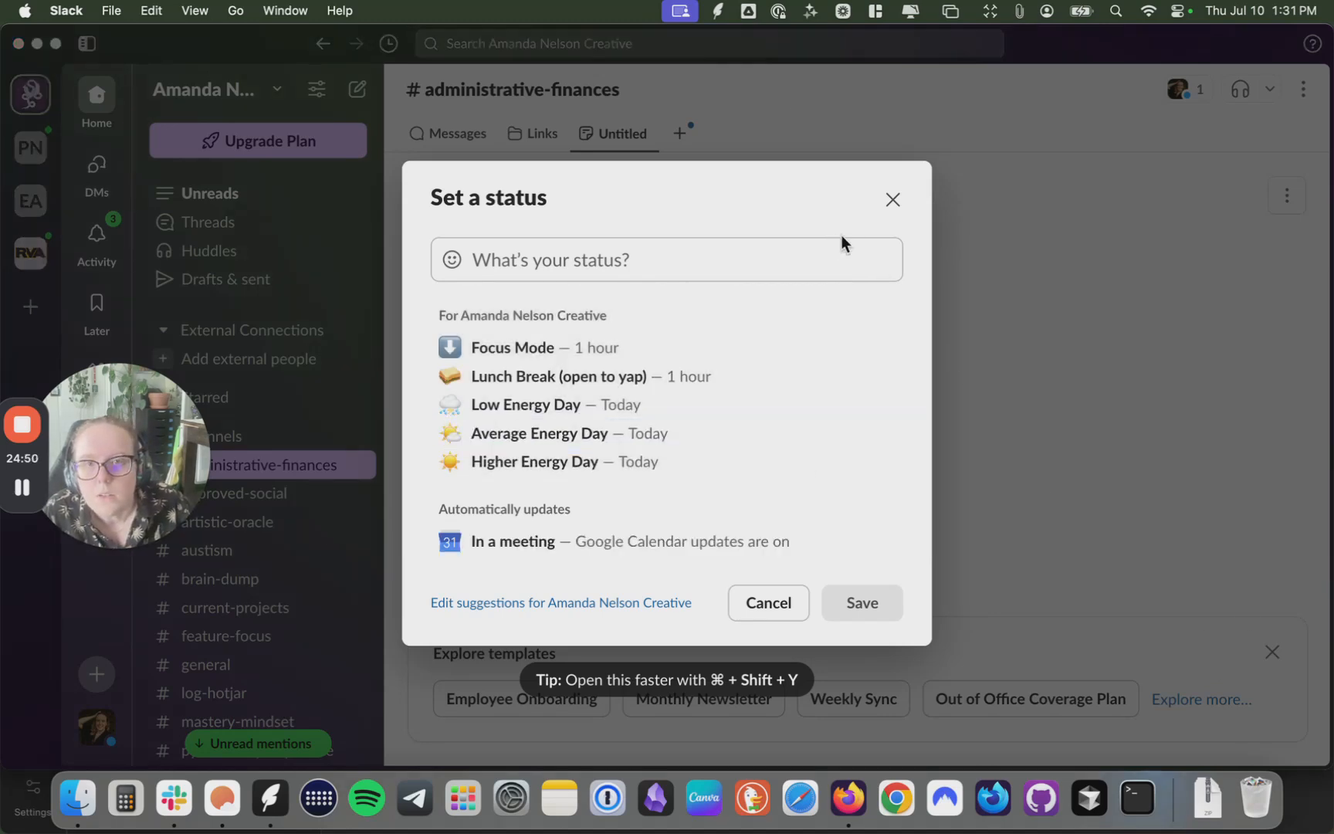
drag(746, 42, 1333, 139)
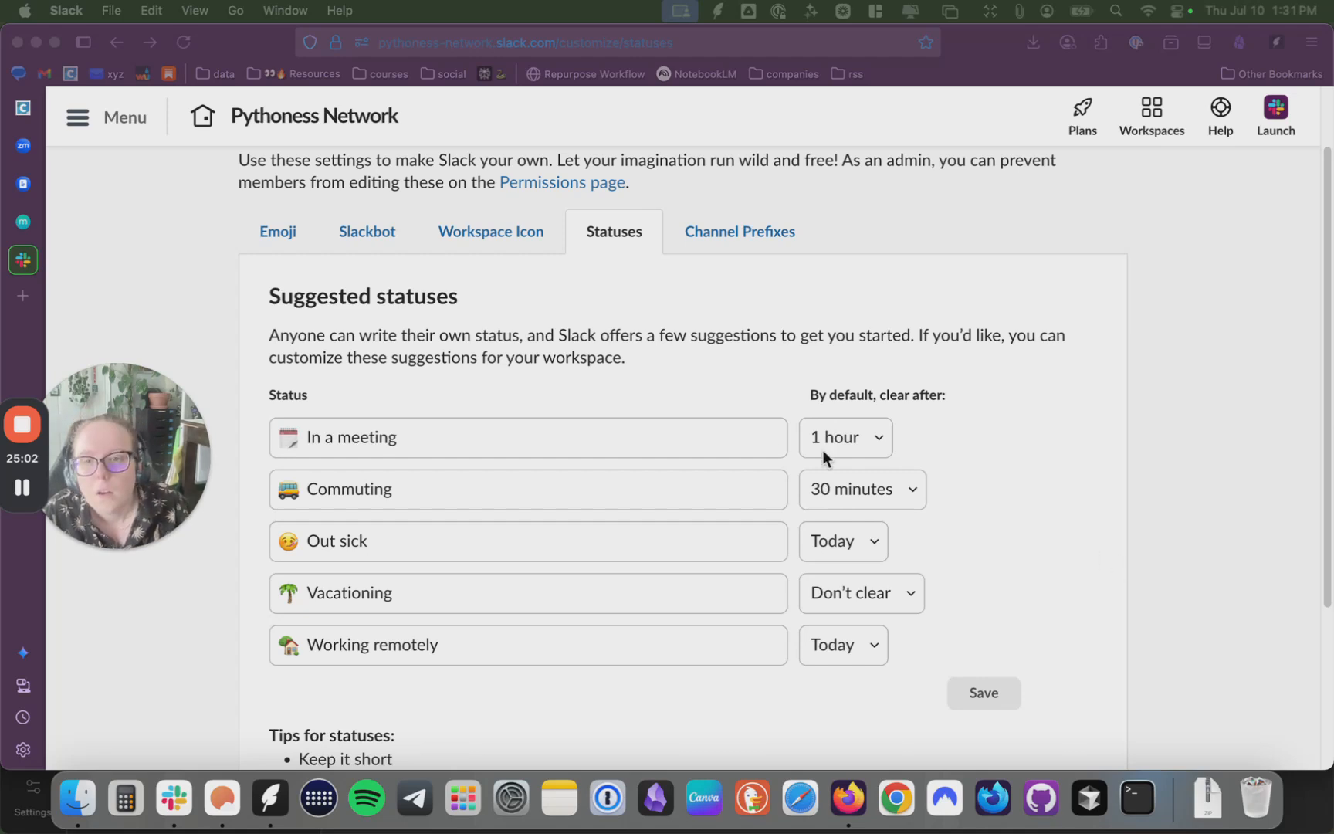
- Switch to Firefox and open the emoji picker of the In a meeting suggested status
click(691, 444)
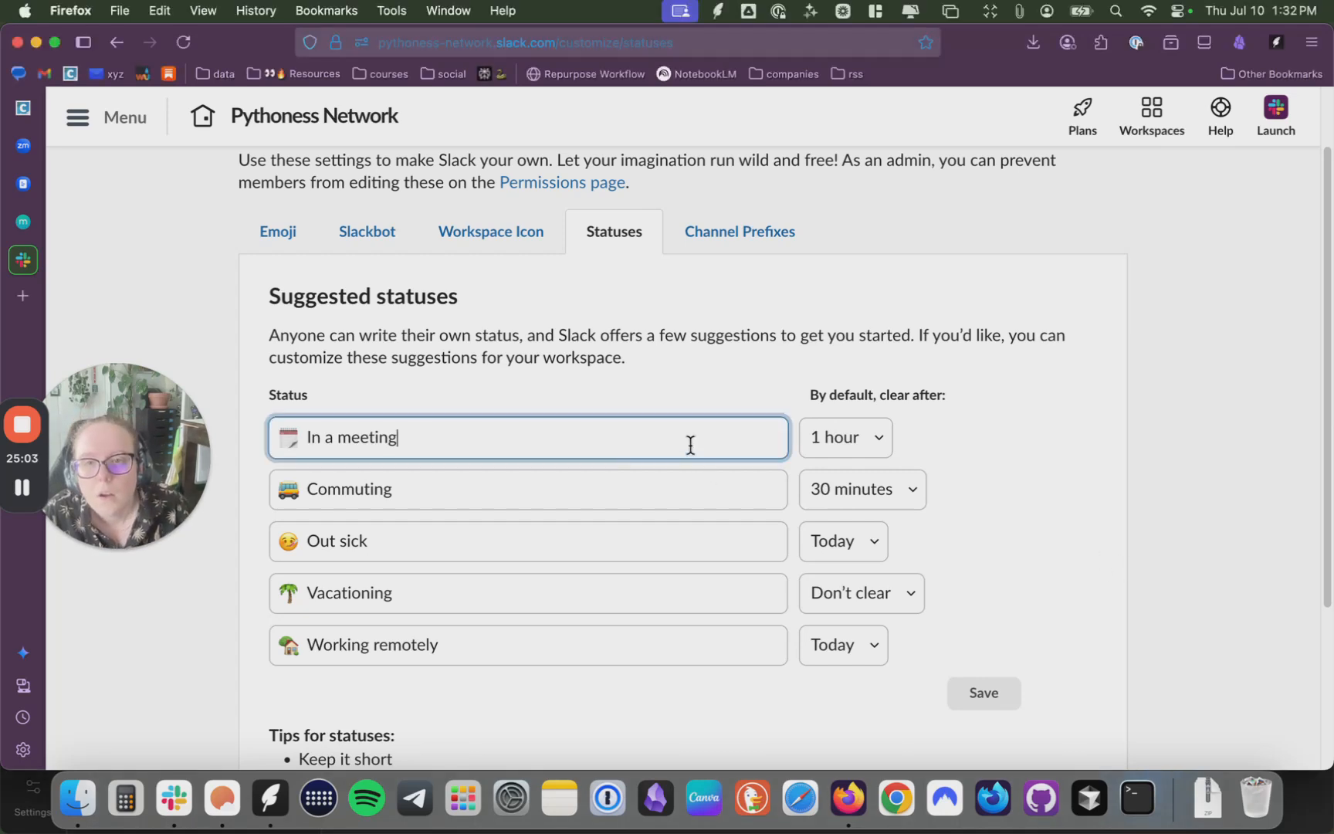
click(293, 452)
drag(204, 421, 130, 140)
click(220, 384)
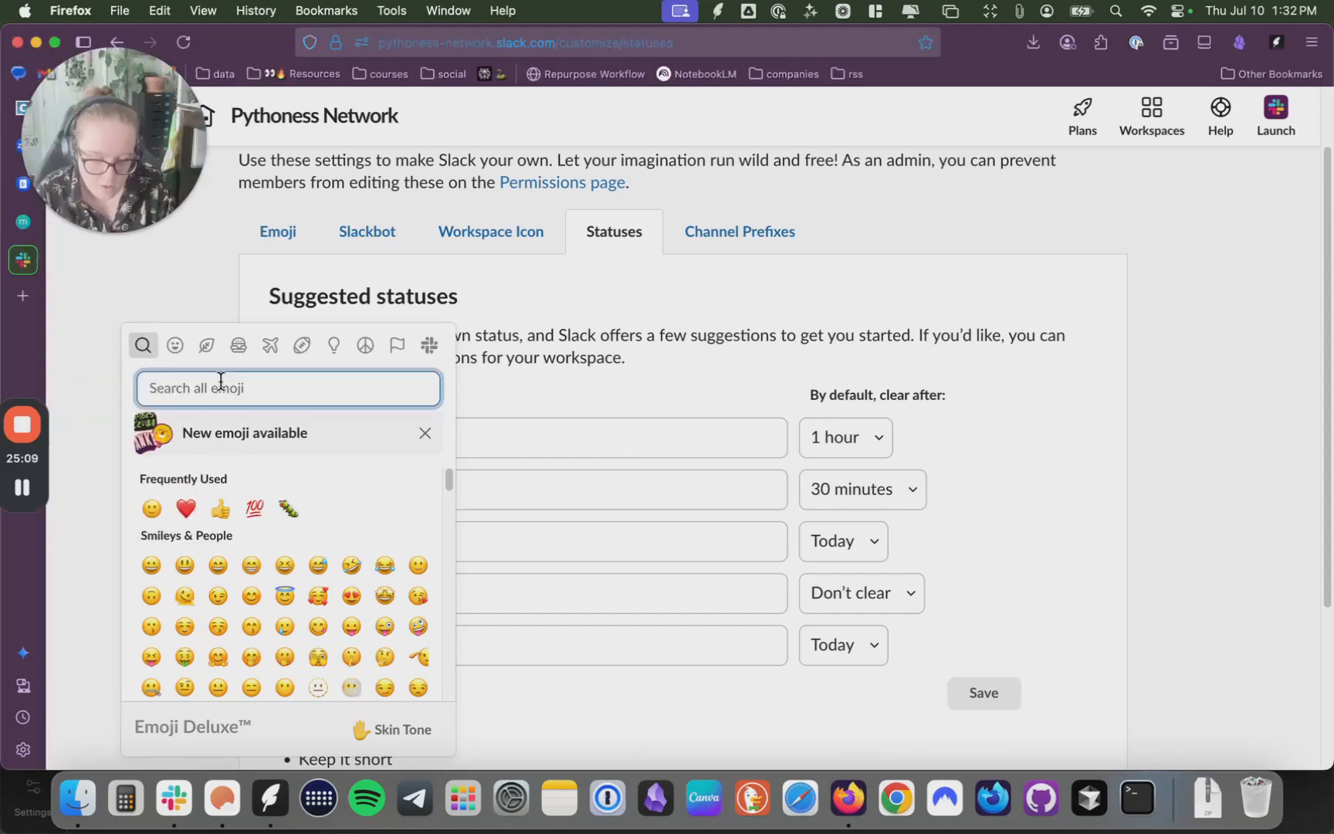
text(focus)
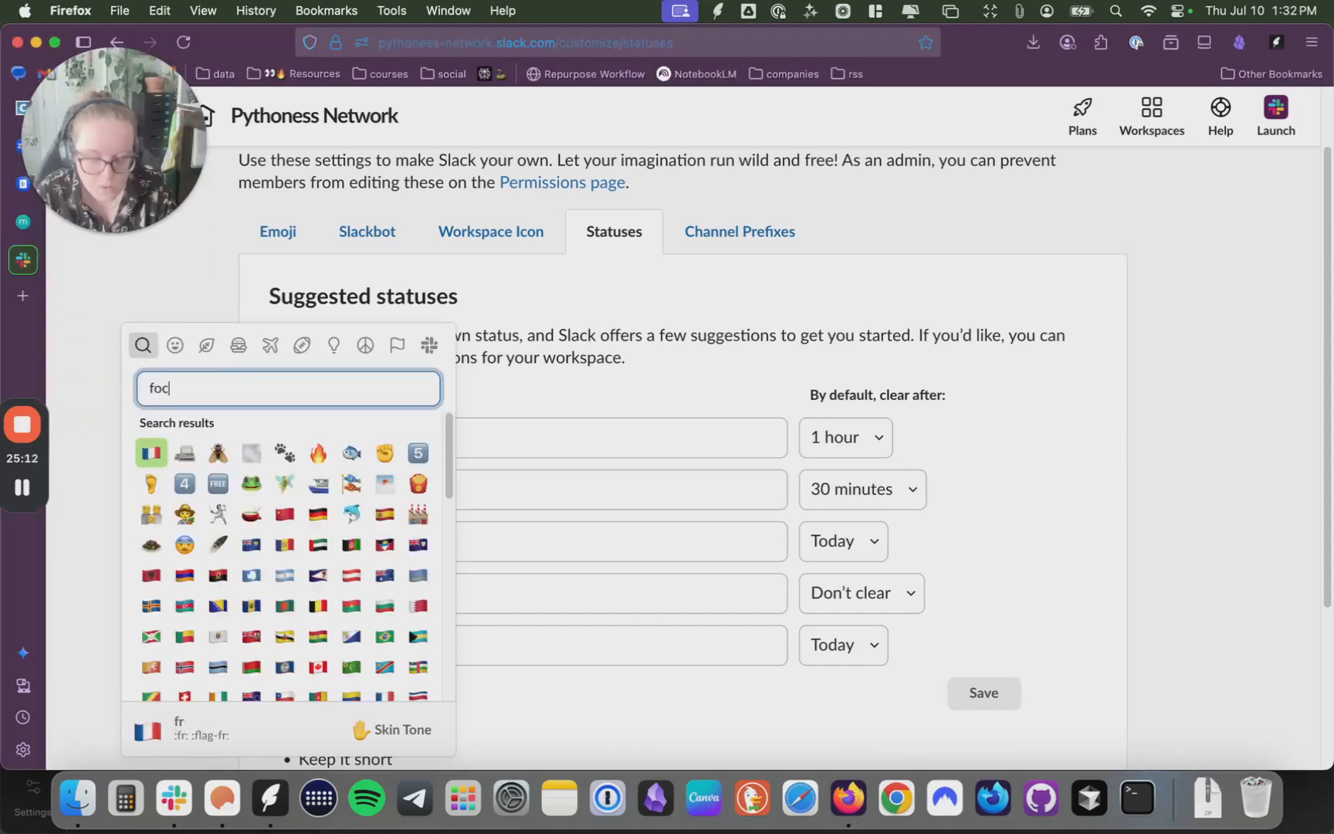
key(BackSpace)
key(BackSpace)
key(BackSpace)
key(BackSpace)
key(BackSpace)
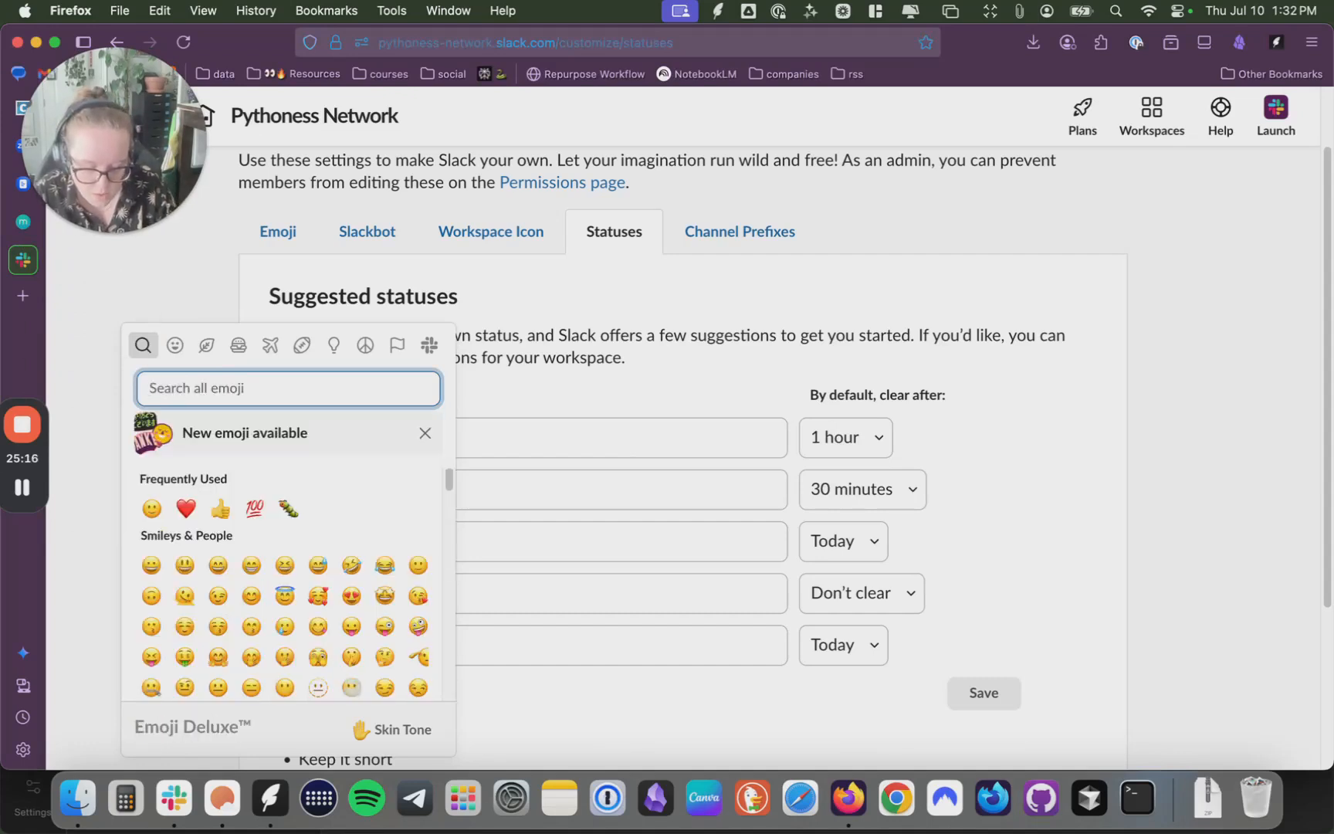
- Give the In a meeting status the down-arrow emoji and rename it Focus Mode
text(down)
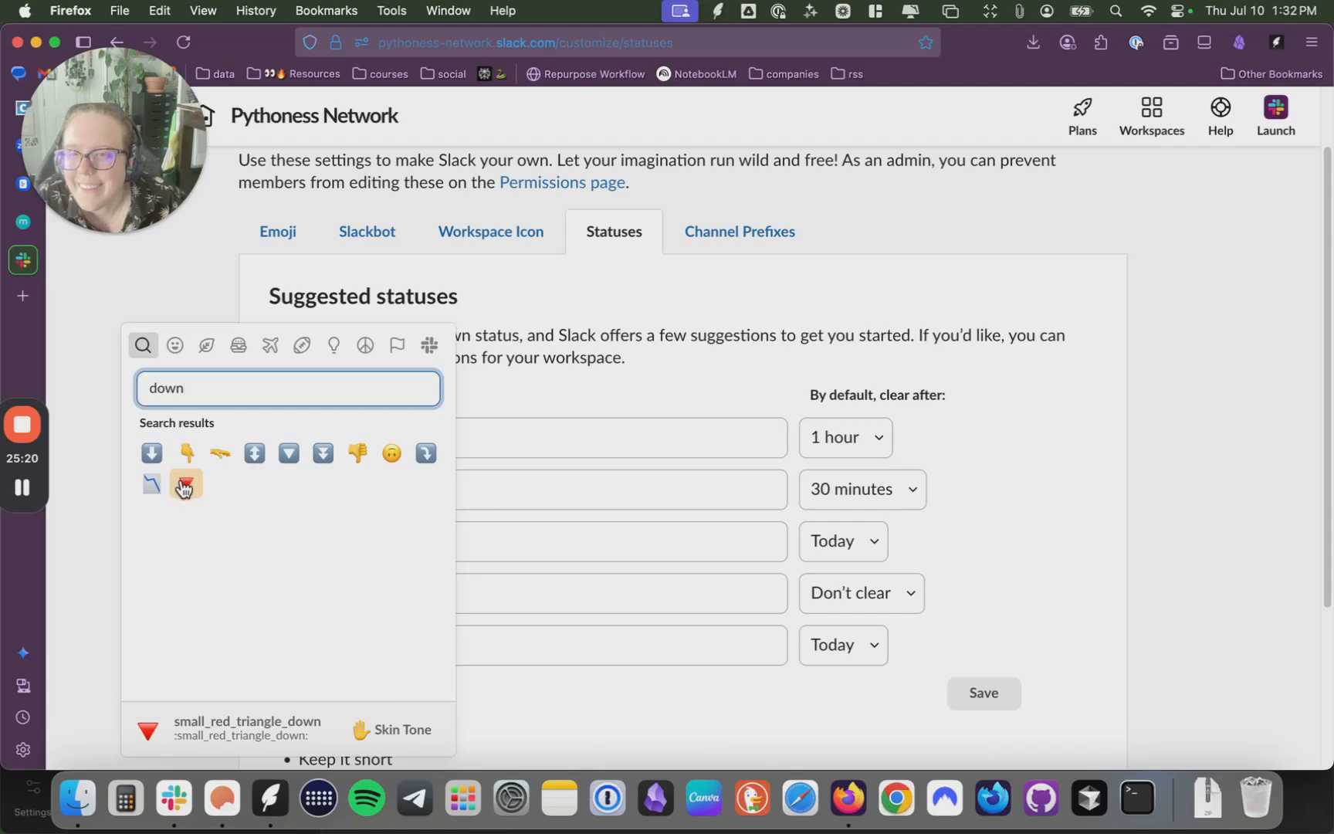
click(155, 451)
key(super+a)
key(BackSpace)
text(Focus Mod)
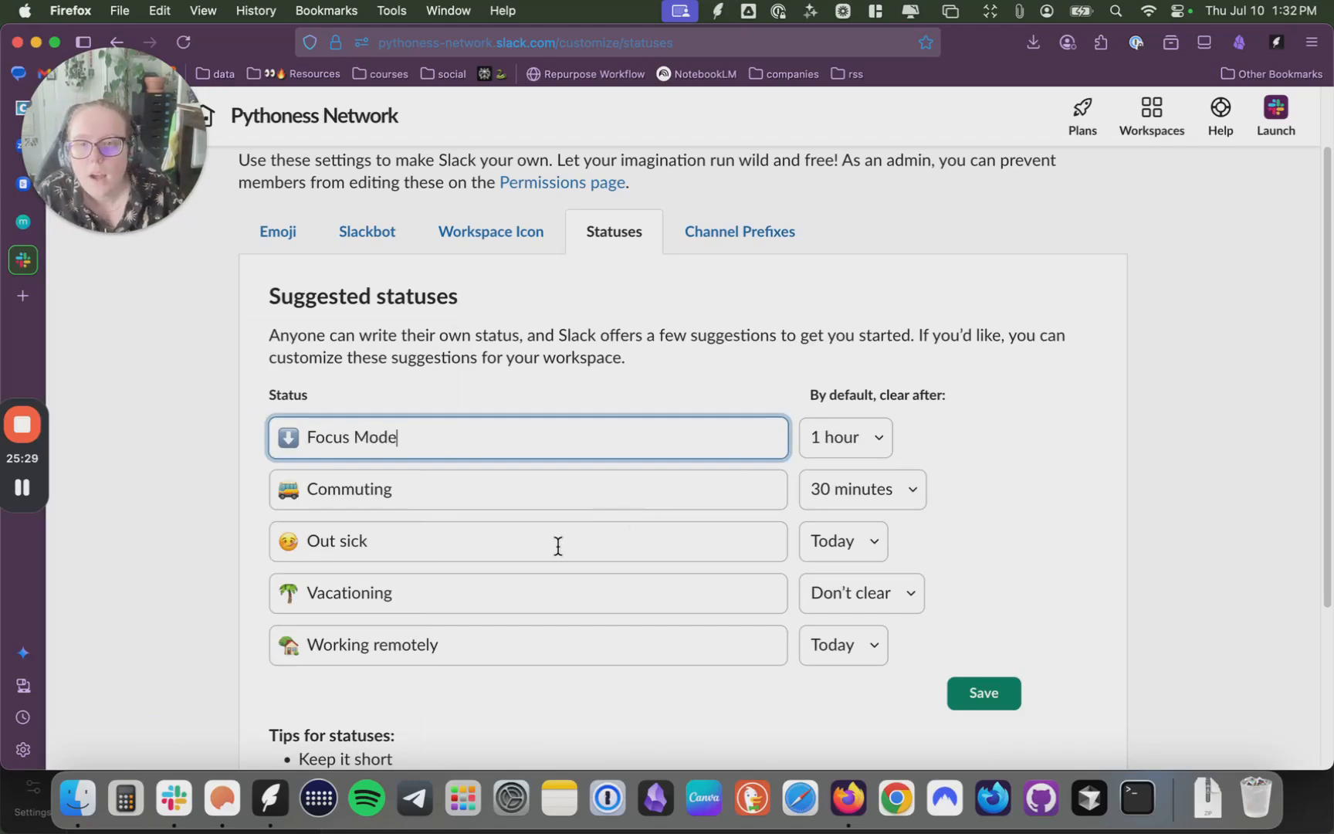
- Change the Commuting status to Lunch Break (open to yap) with the sandwich emoji, clearing after 1 hour by default
click(287, 495)
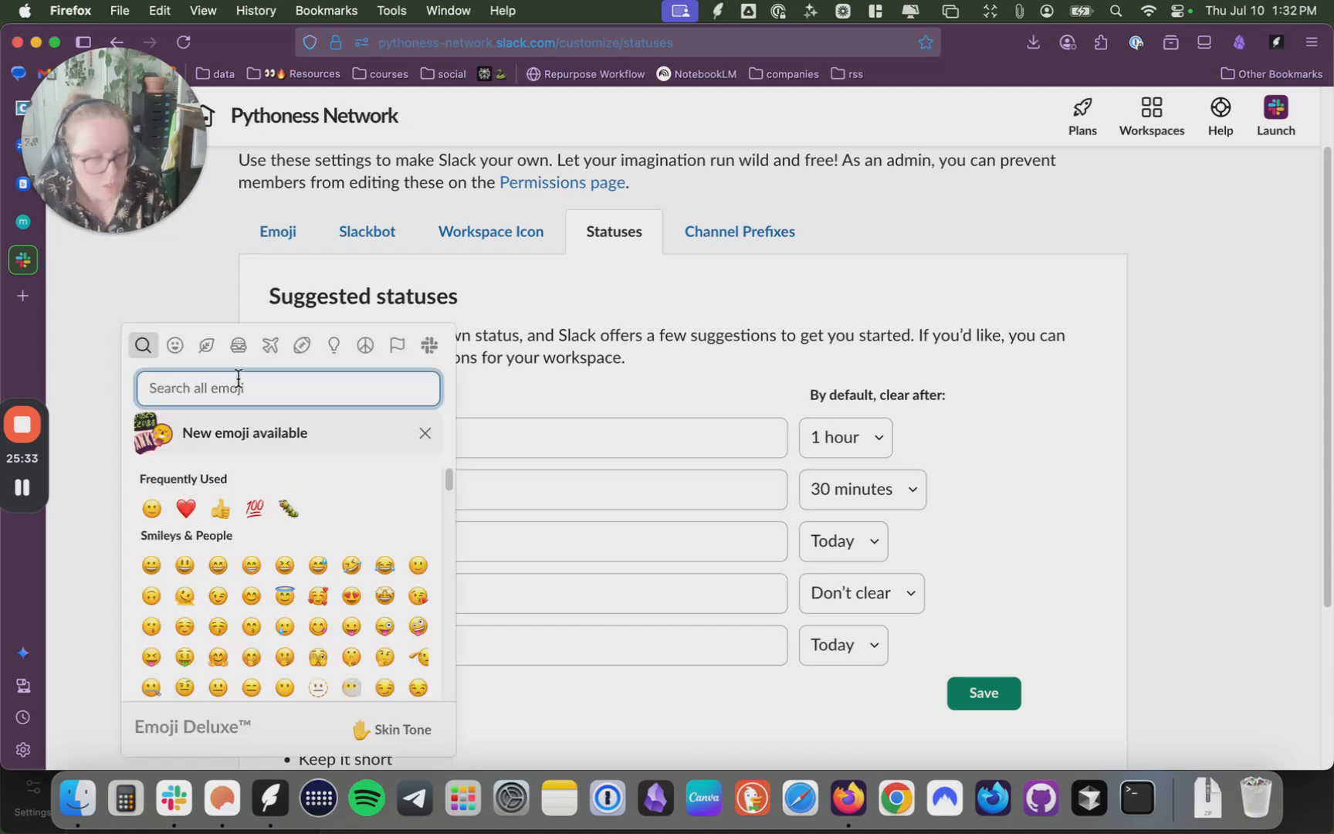
text(sand)
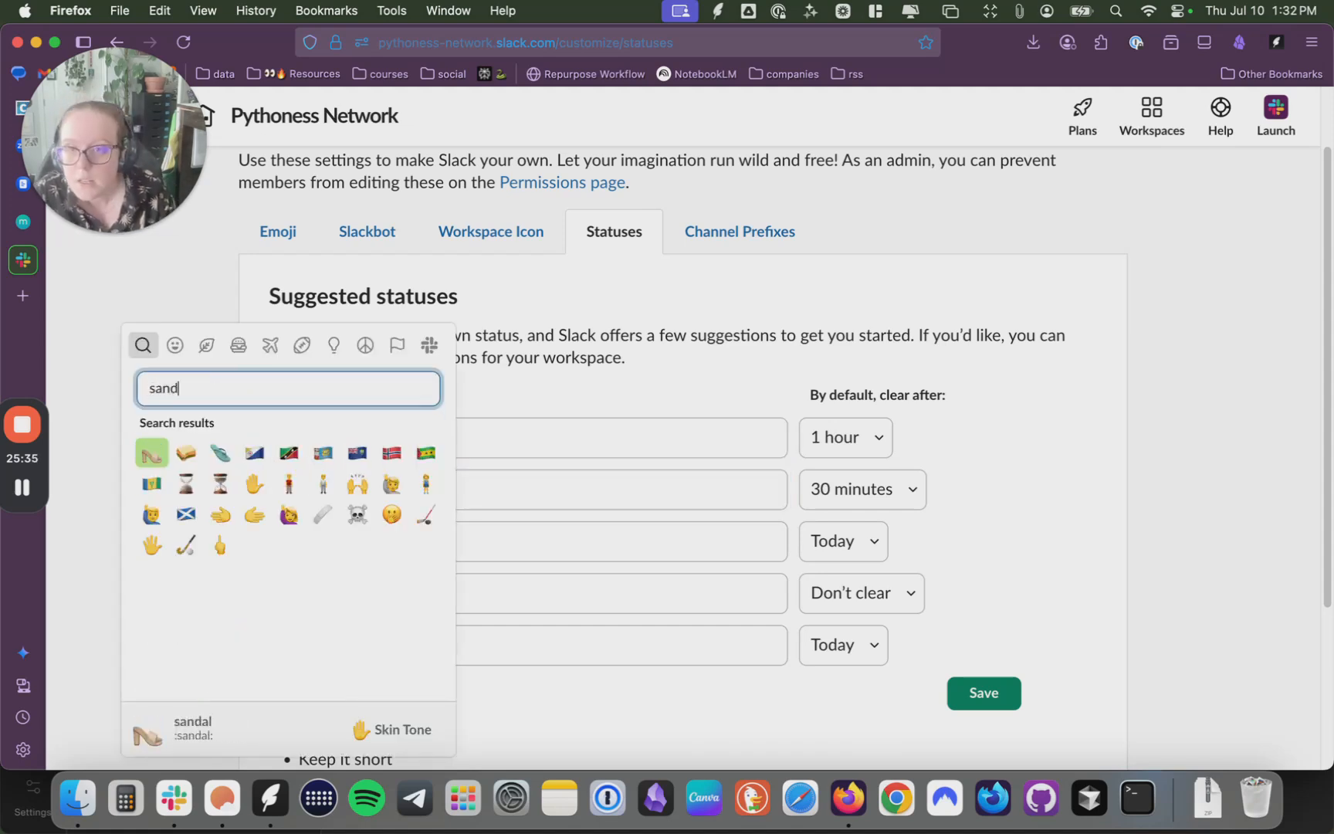
click(185, 452)
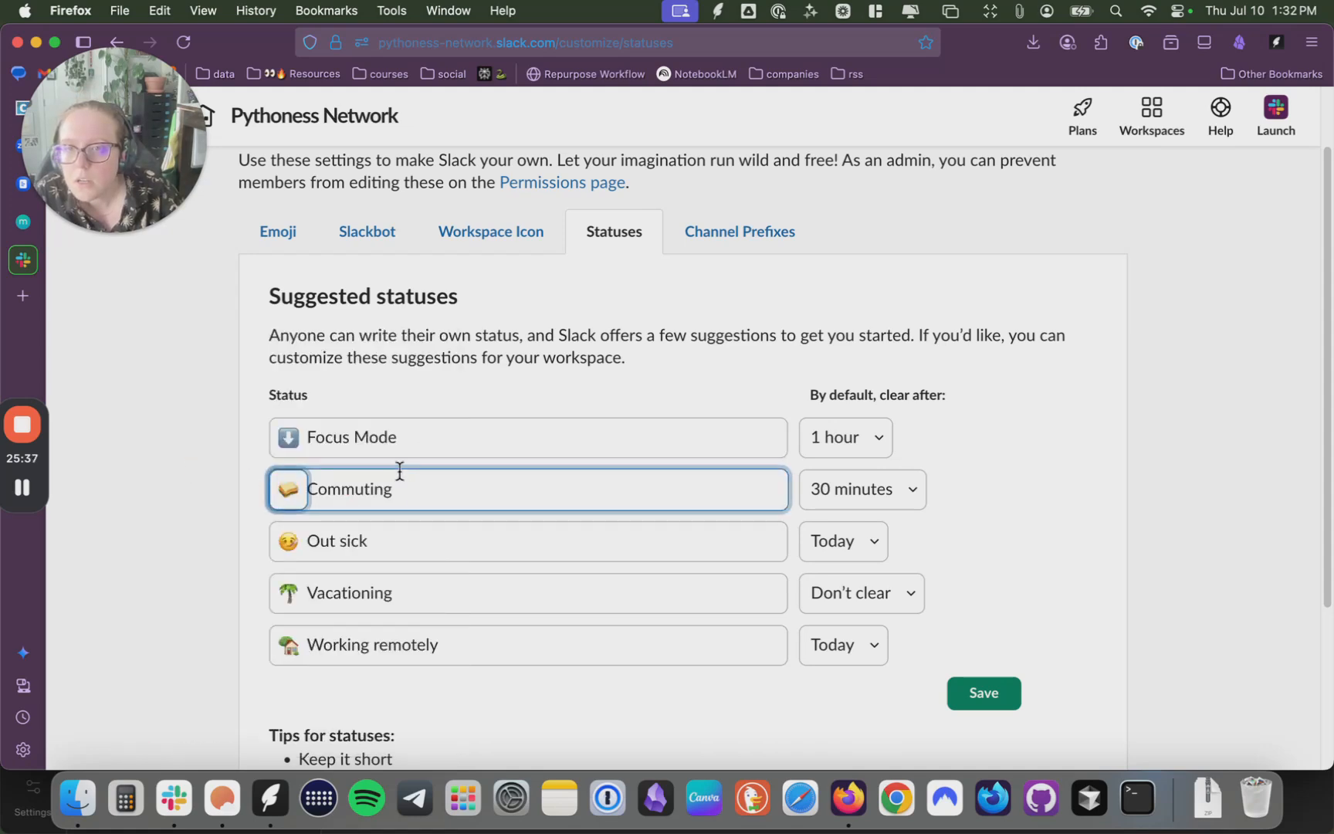
key(super+a)
text(Lunch)
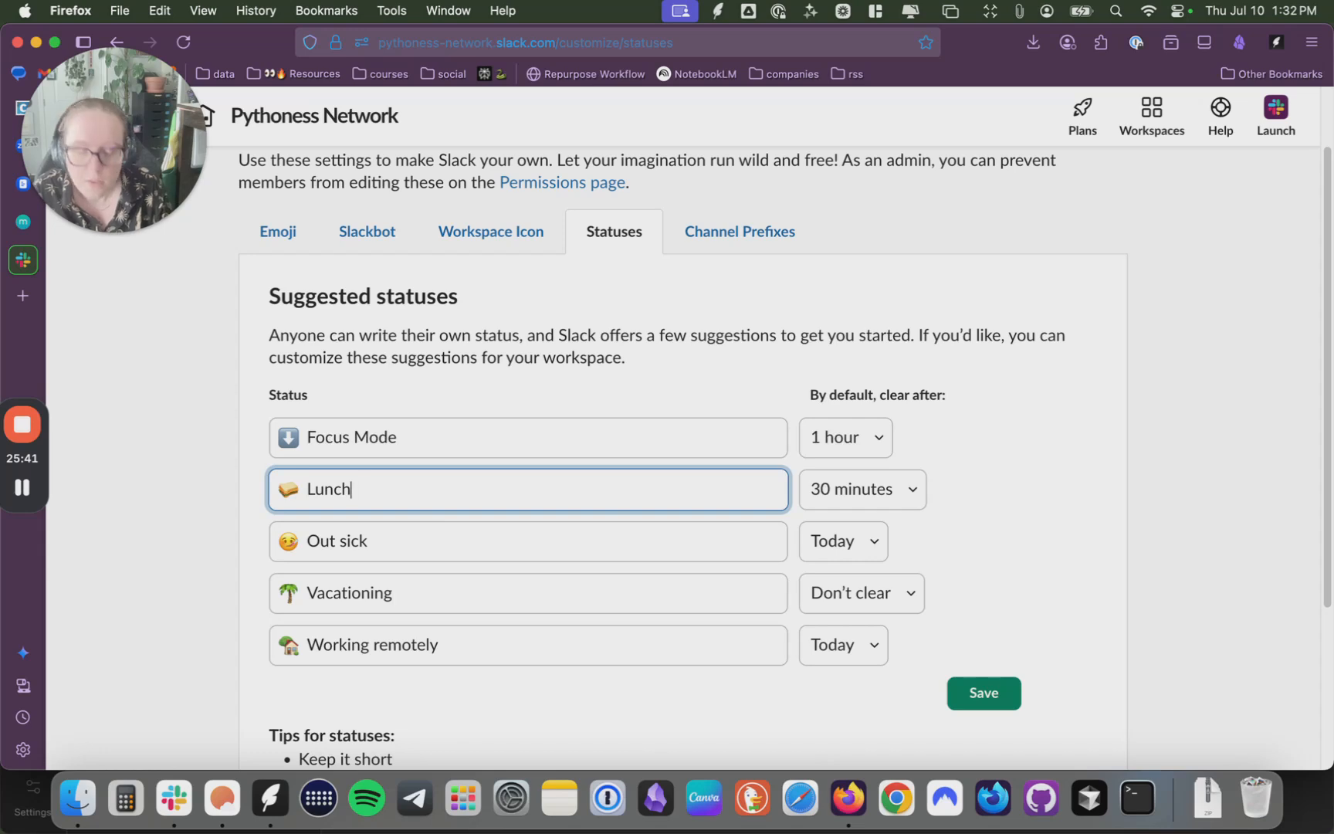
text( *Break (open to yap)
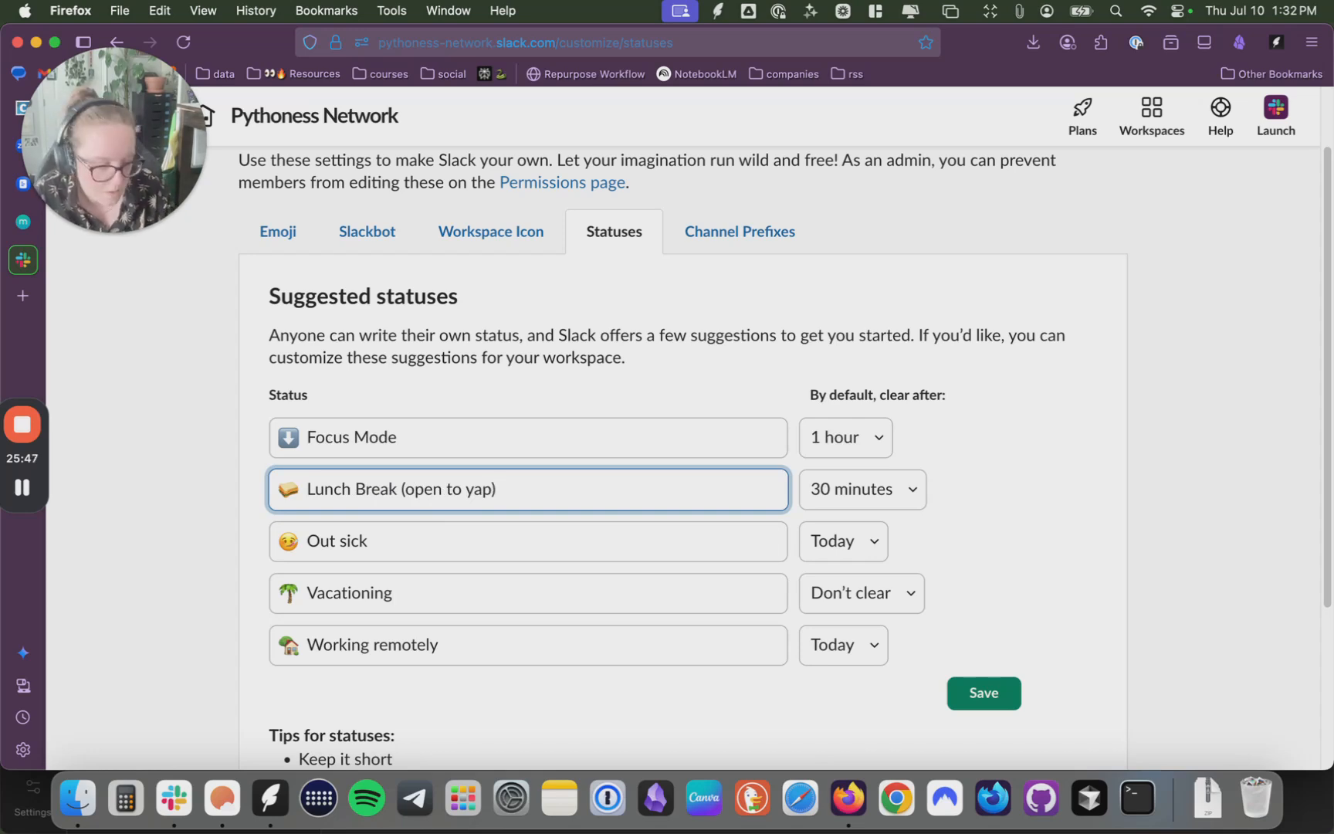
click(907, 493)
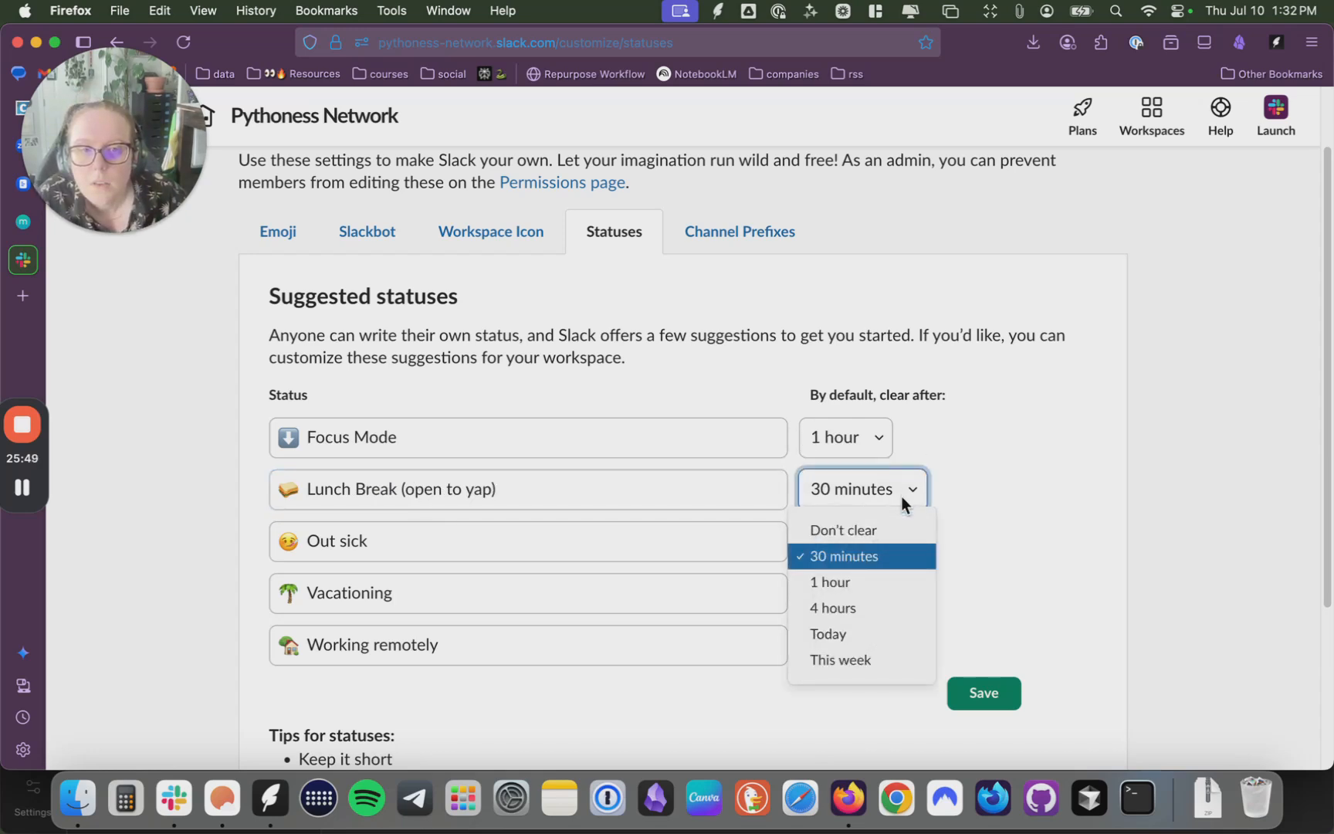
click(866, 585)
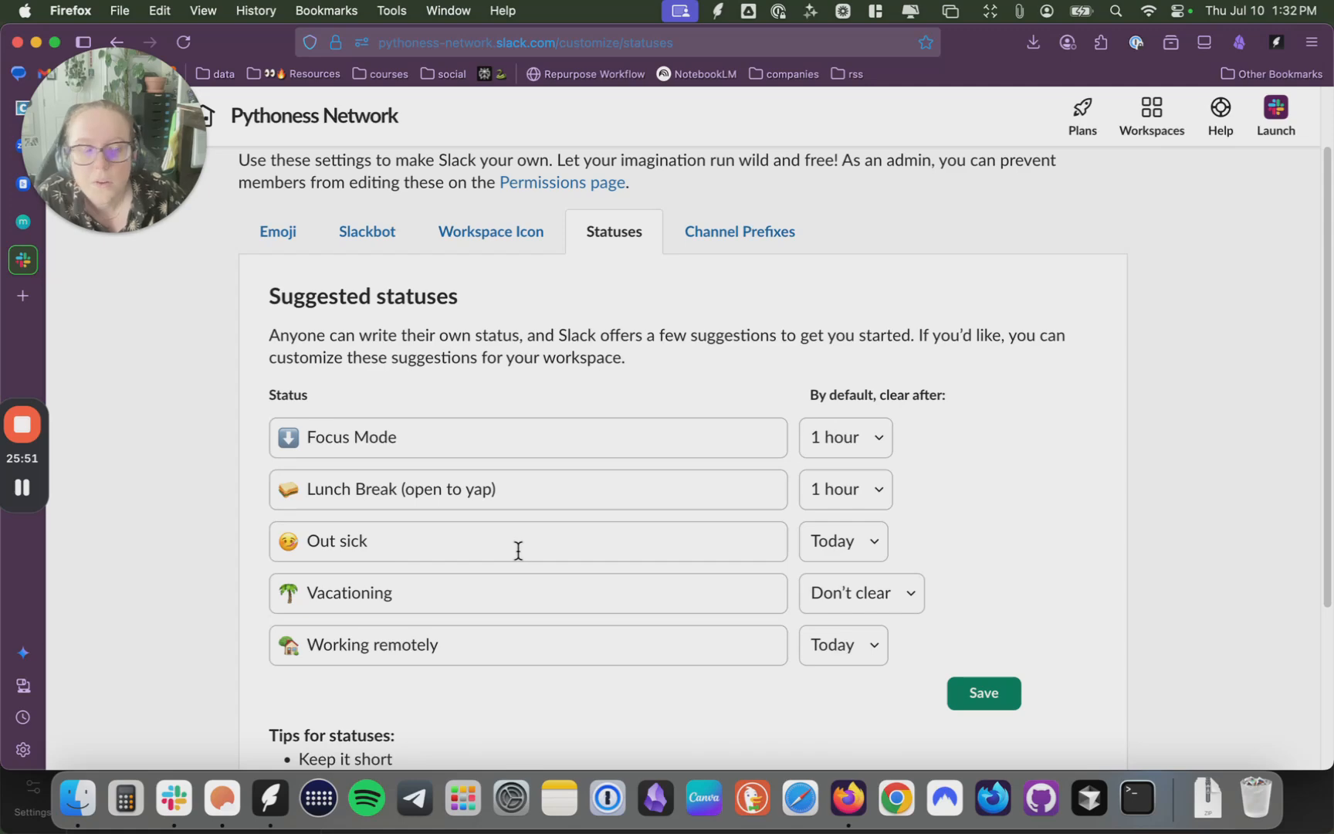
- Change the Out sick status to Low Energy Day with the thunder_cloud_and_rain emoji
click(288, 541)
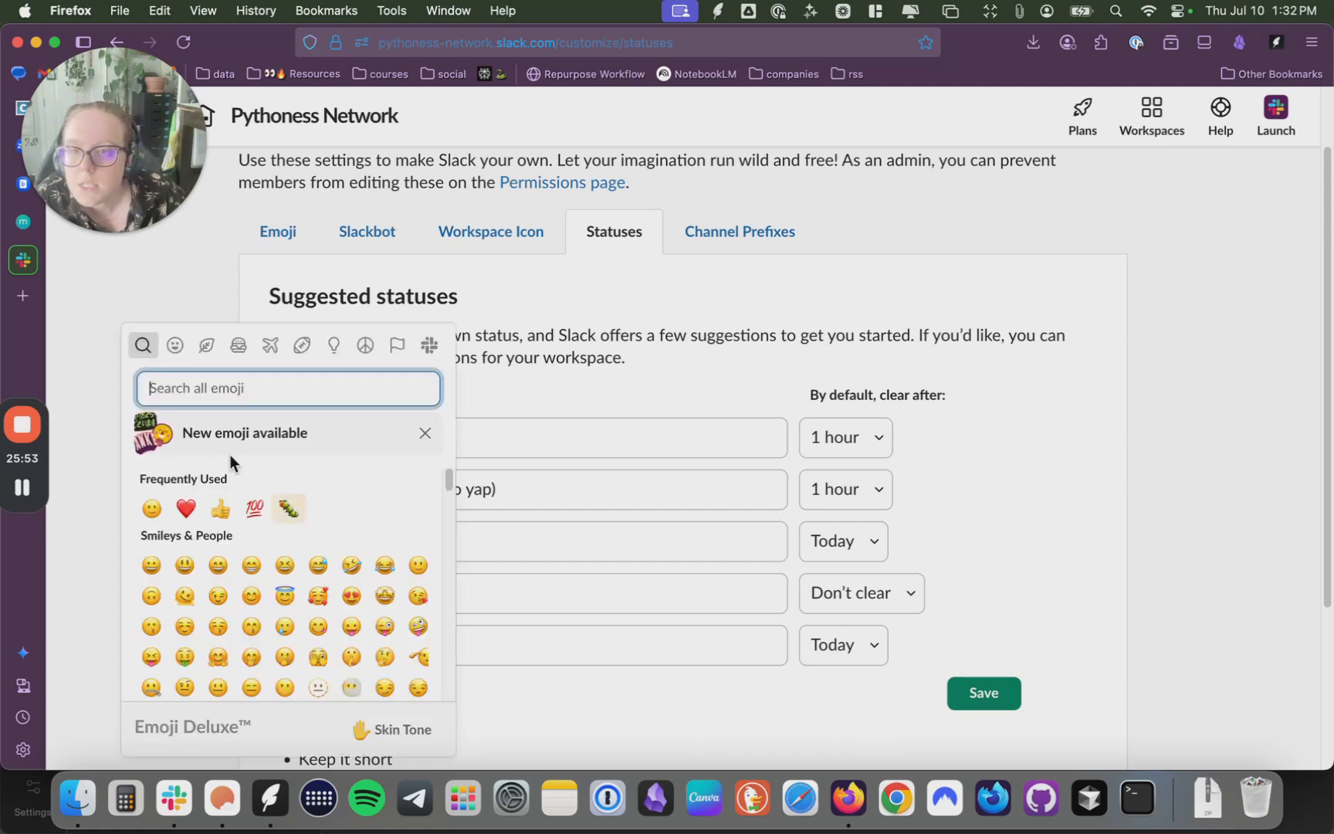
text(thund)
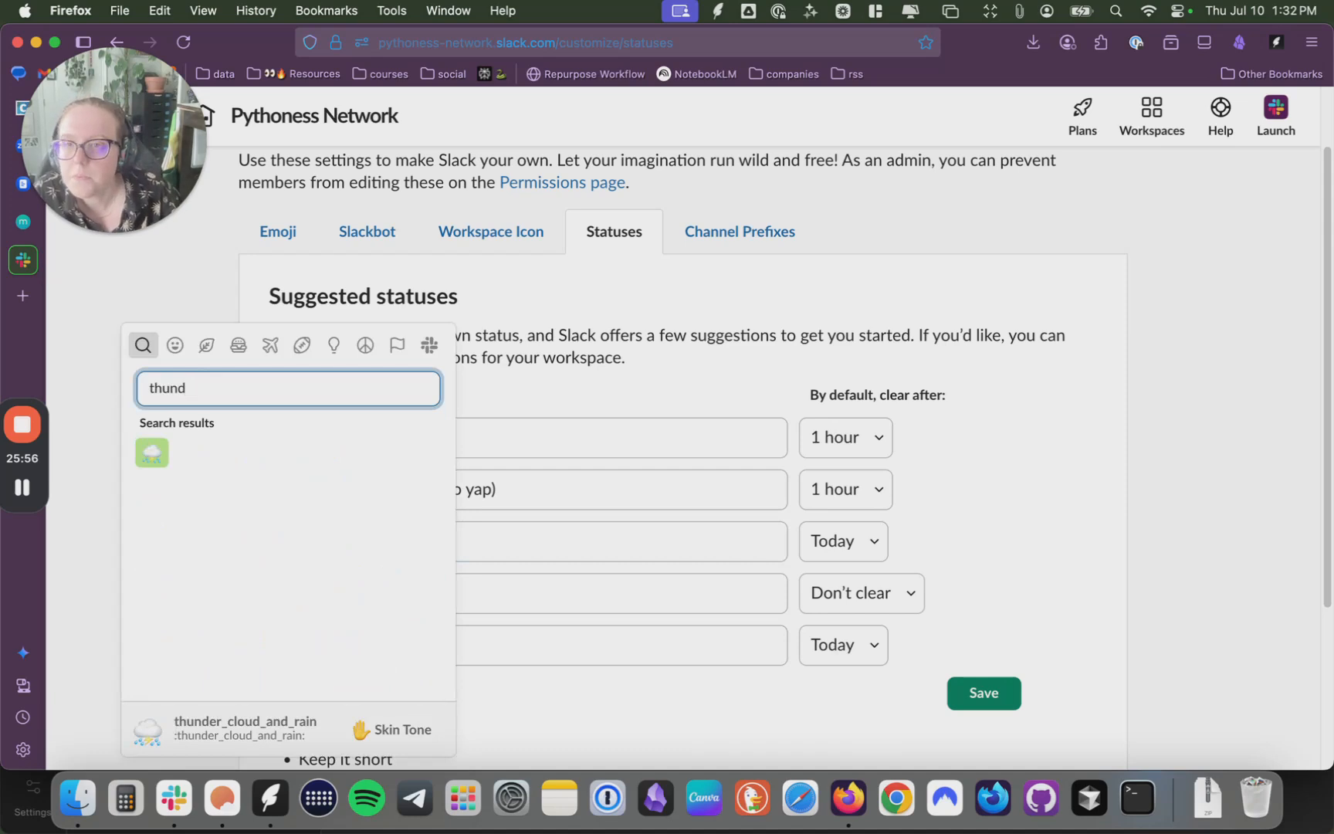
click(153, 463)
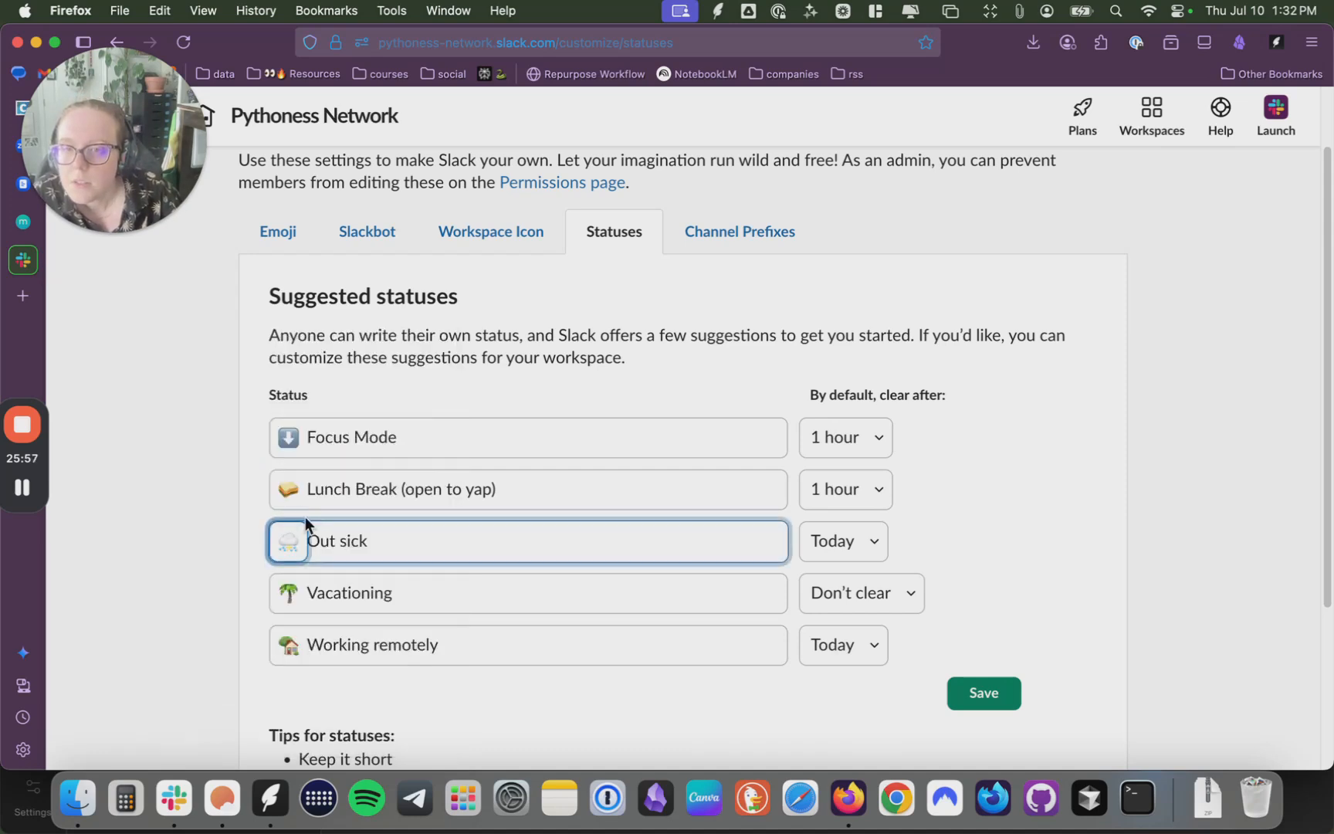
triple_click(374, 546)
key(BackSpace)
text(Low Energy Day)
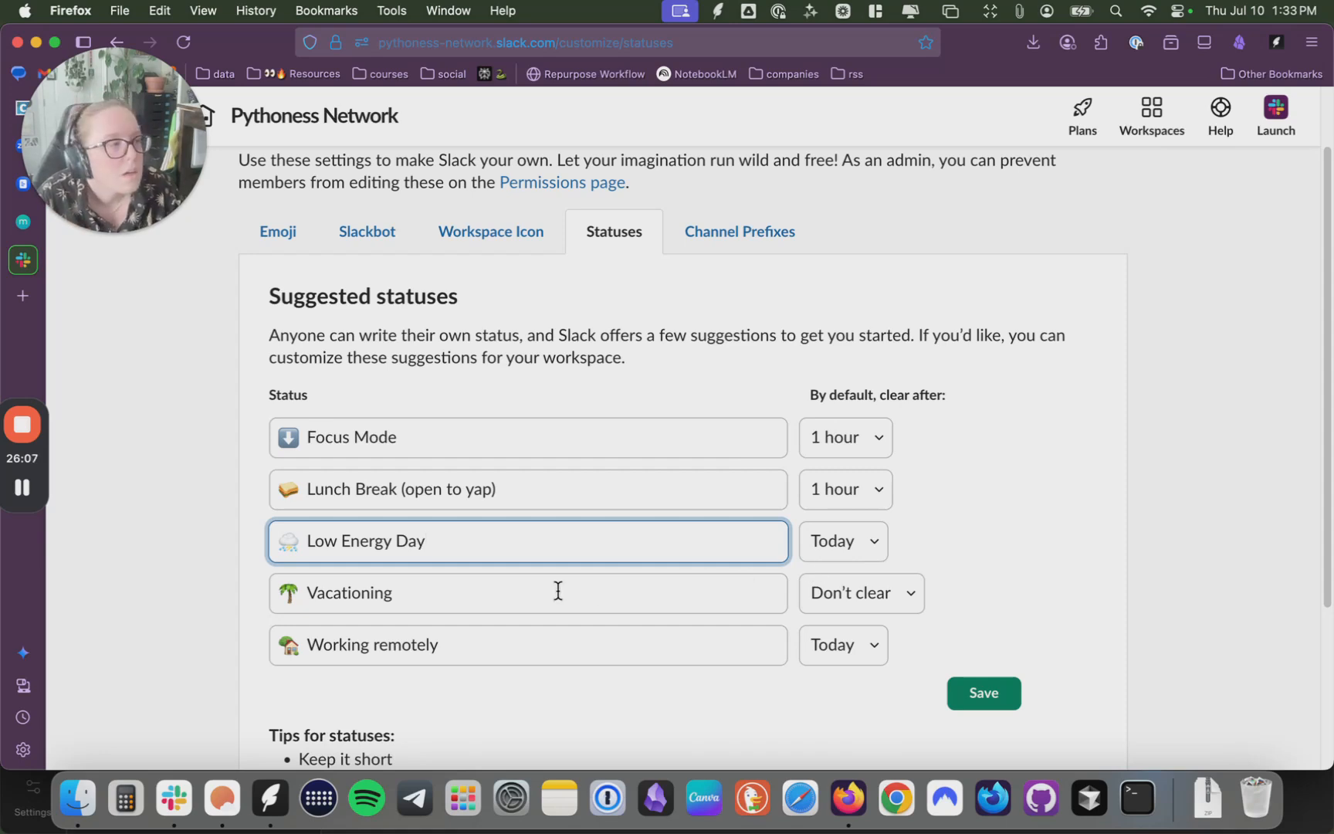
- Change the Vacationing status to Average Energy Day with a sun-behind-cloud emoji, clearing after Today by default
click(292, 601)
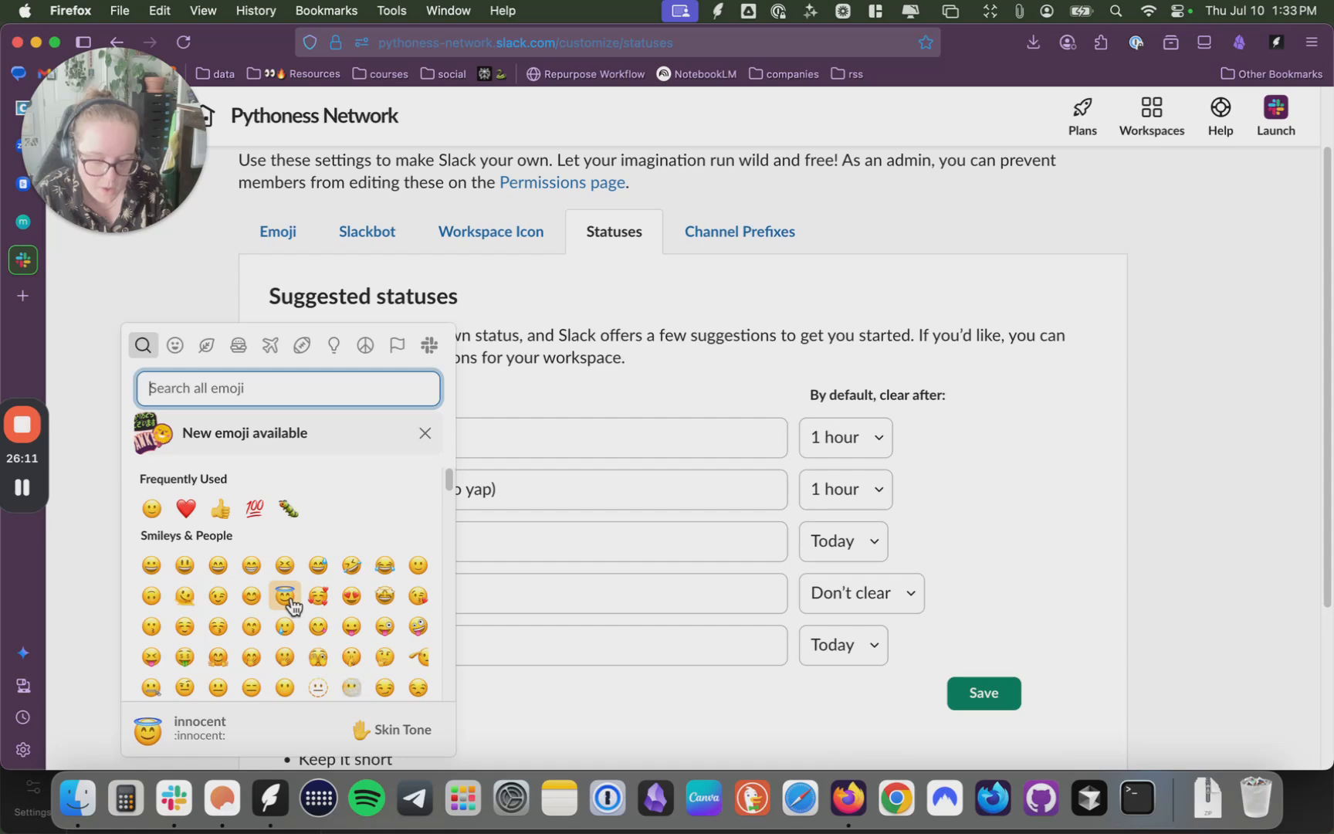
text(clou)
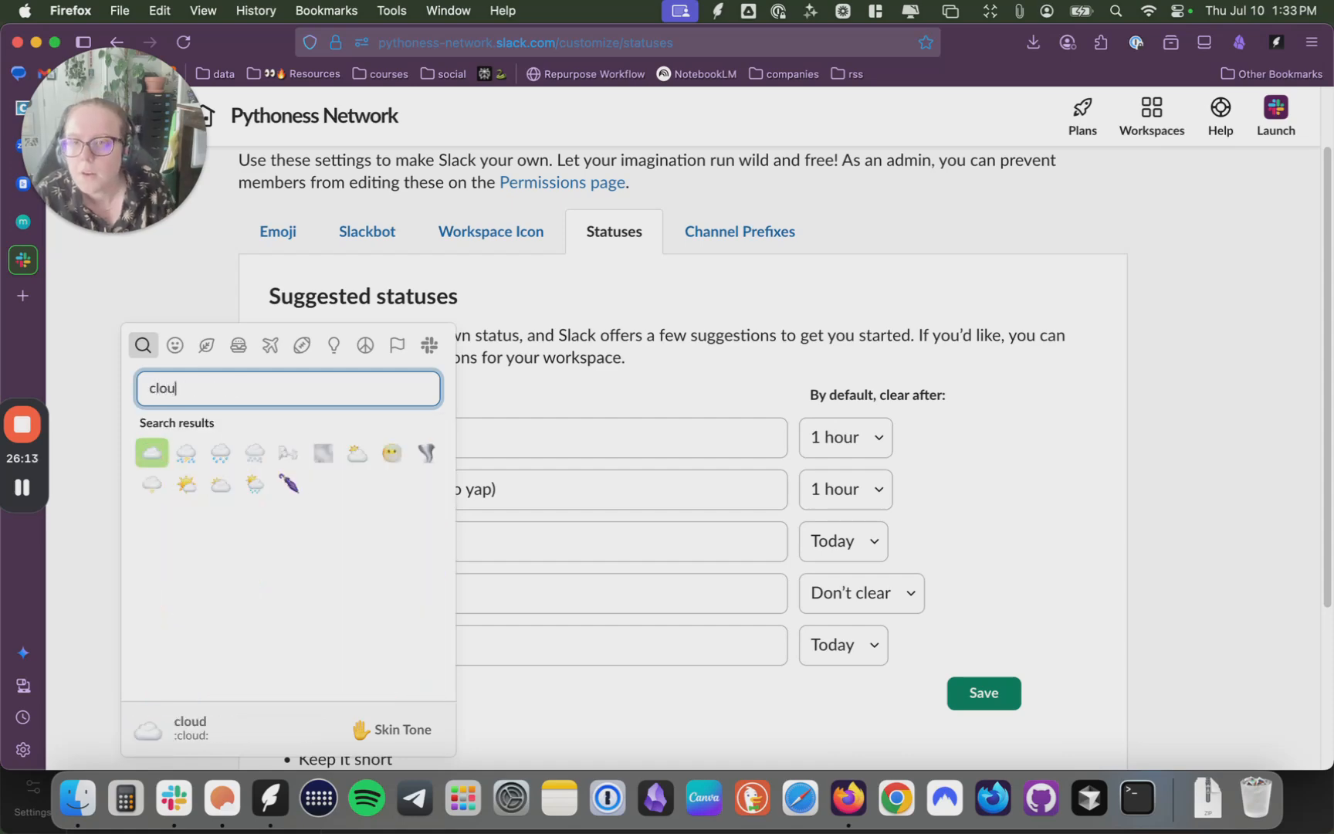
click(186, 483)
double_click(445, 583)
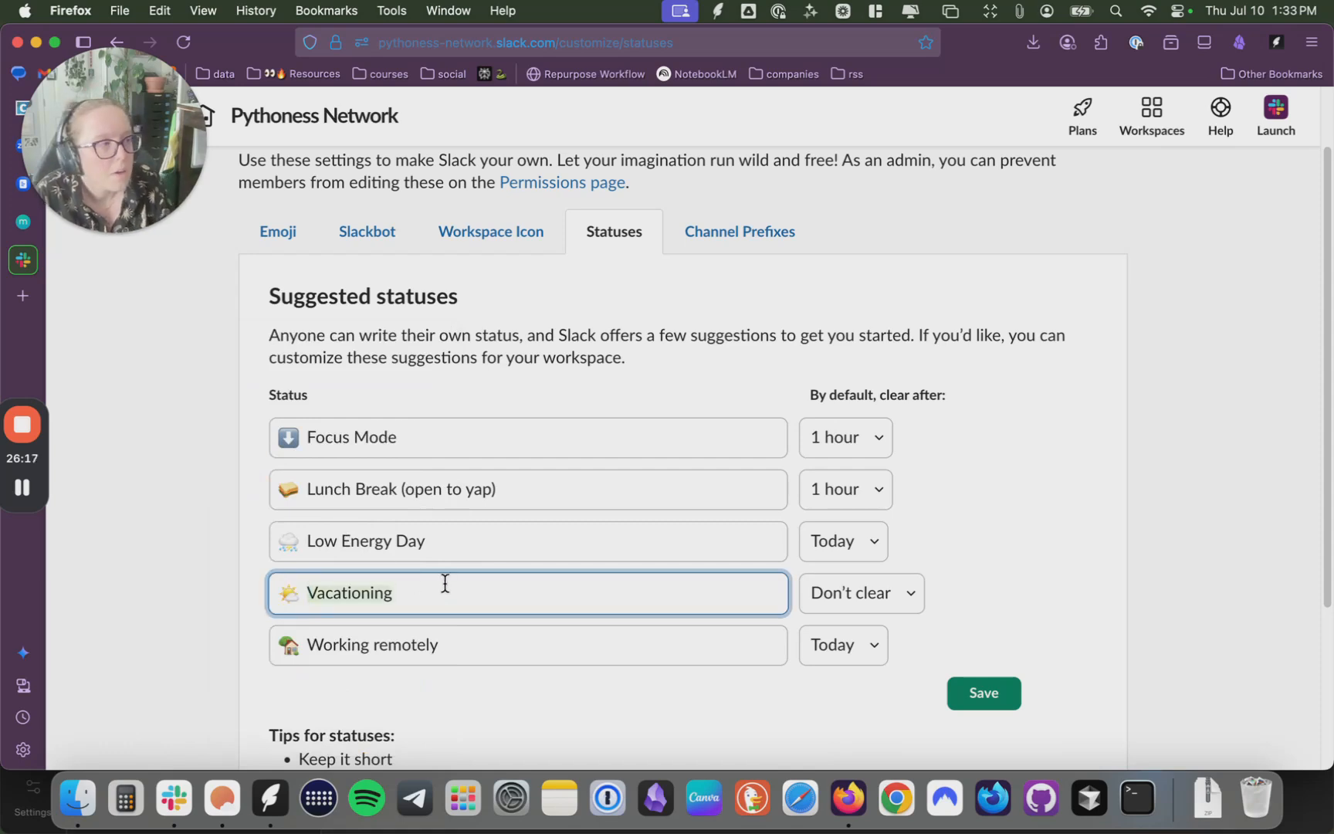
text(Av)
key(BackSpace)
text(er)
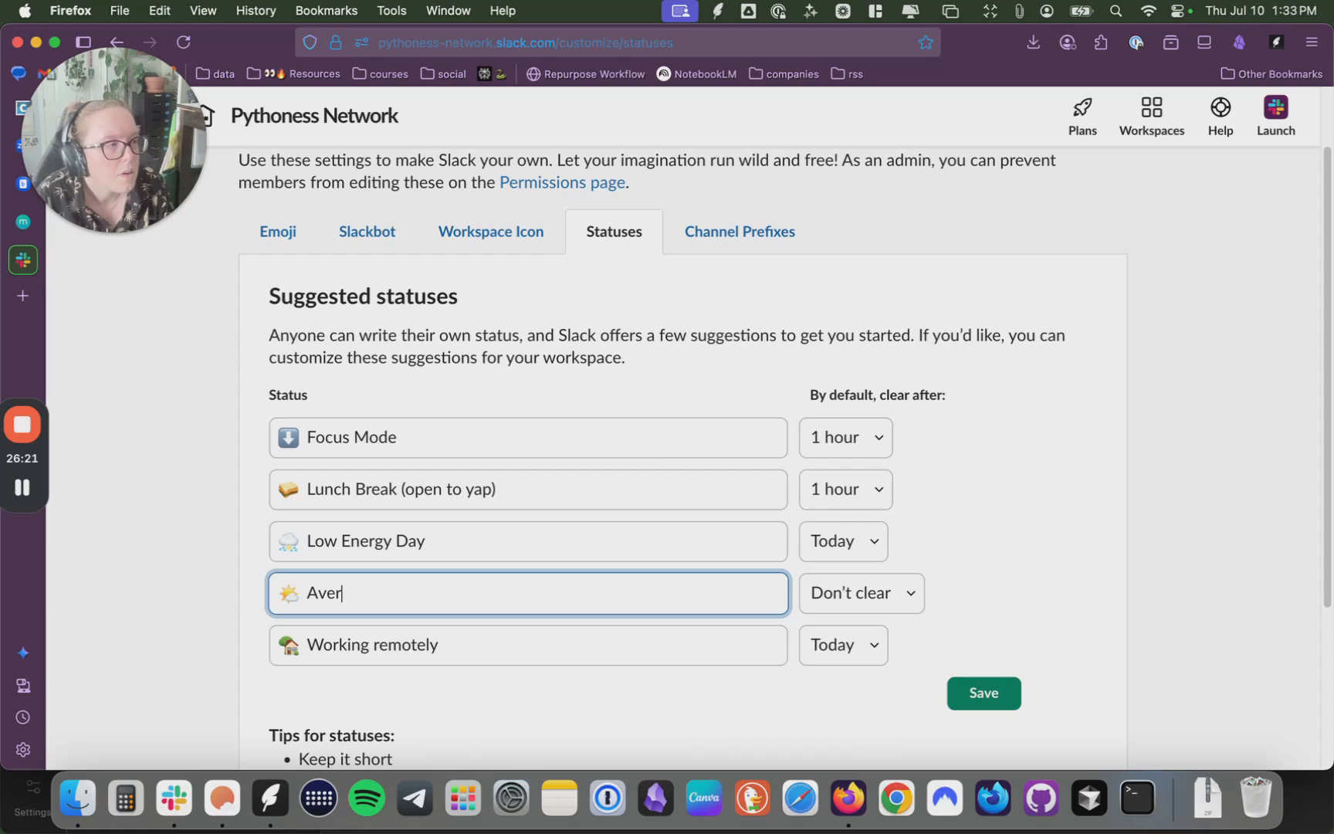
text(age Energy Day)
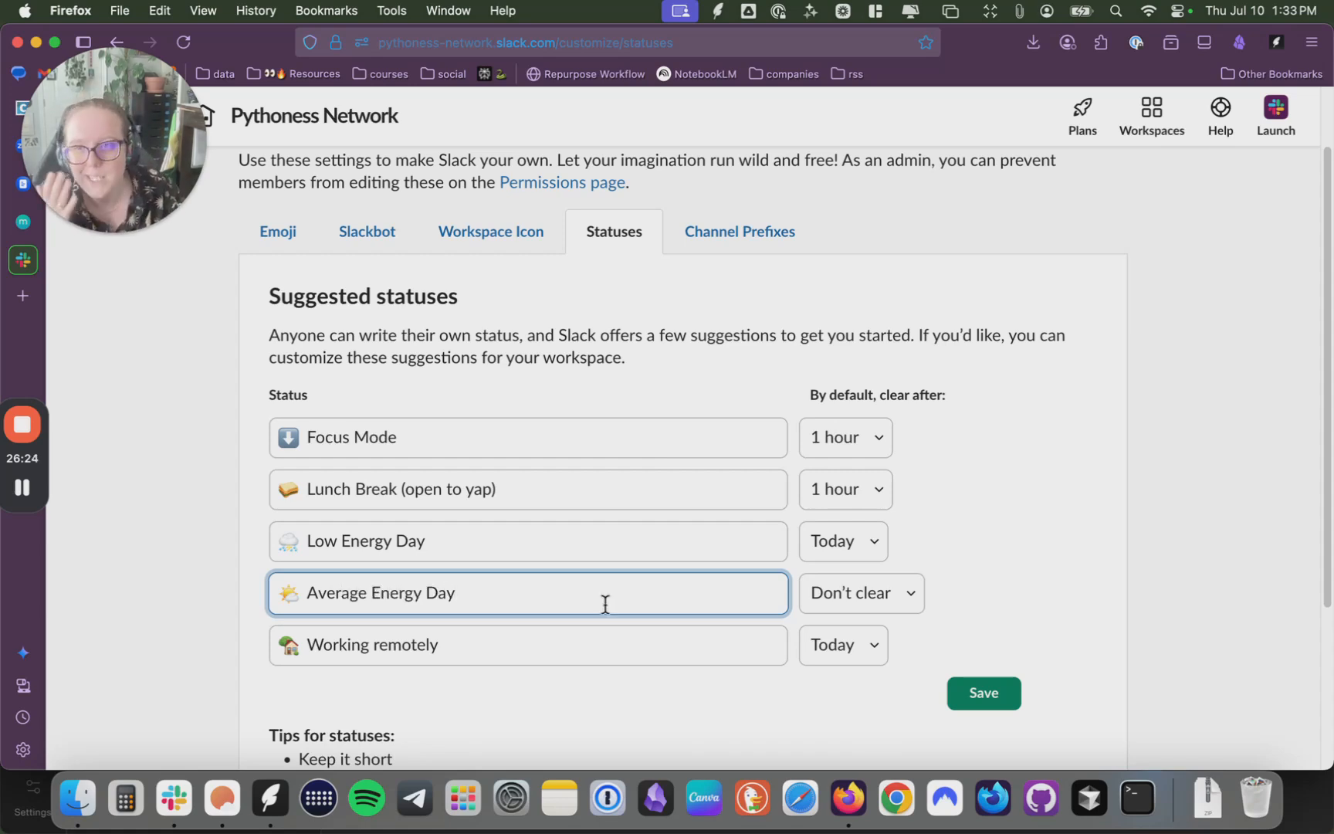
click(896, 596)
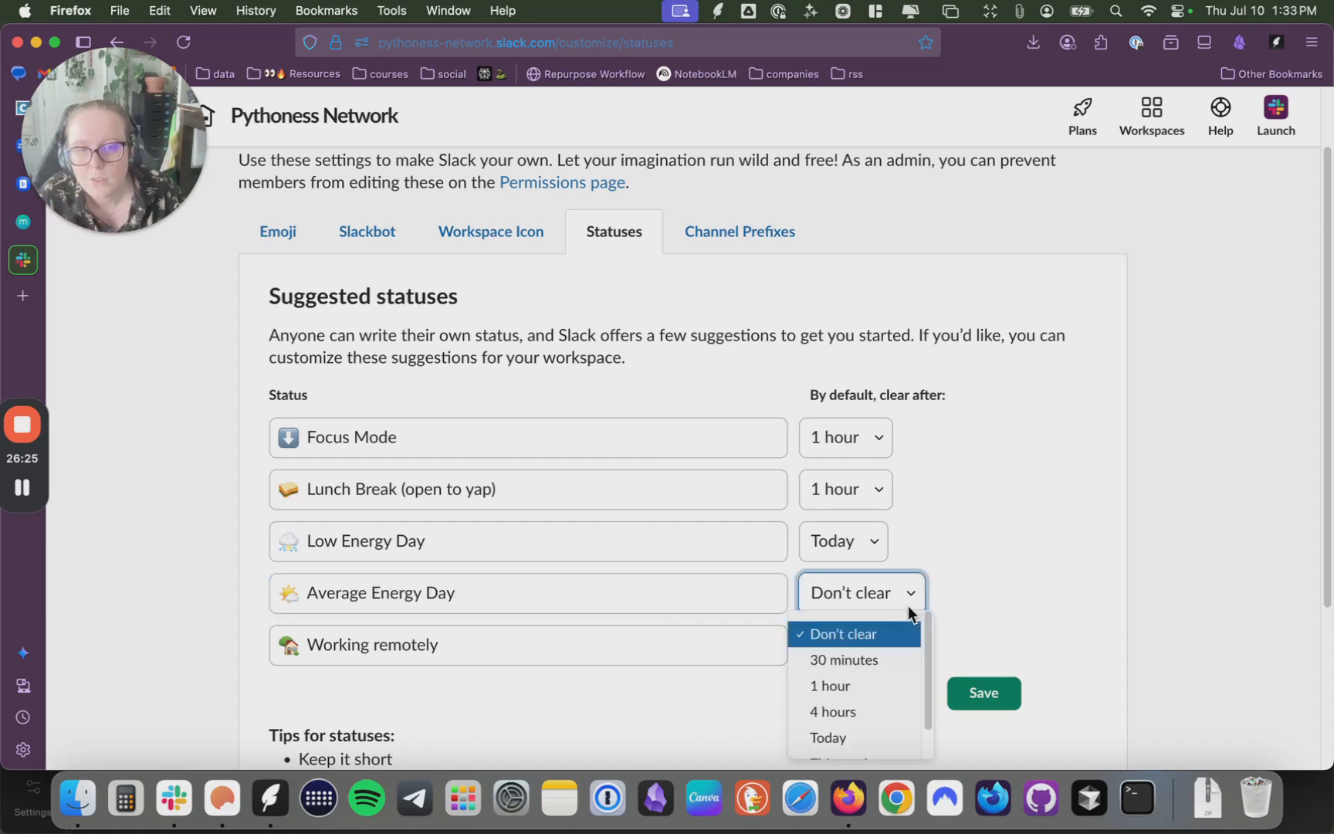
click(863, 740)
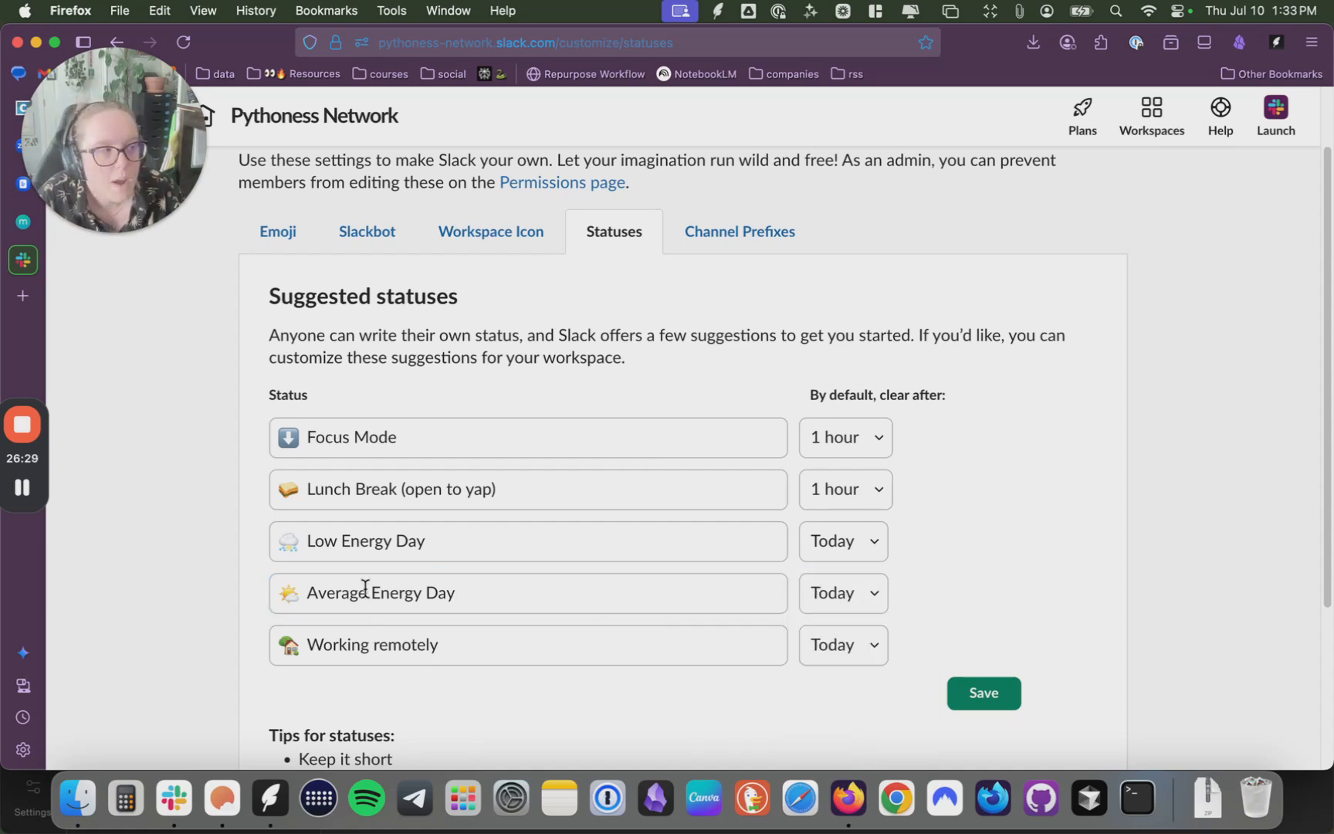
drag(369, 591, 329, 595)
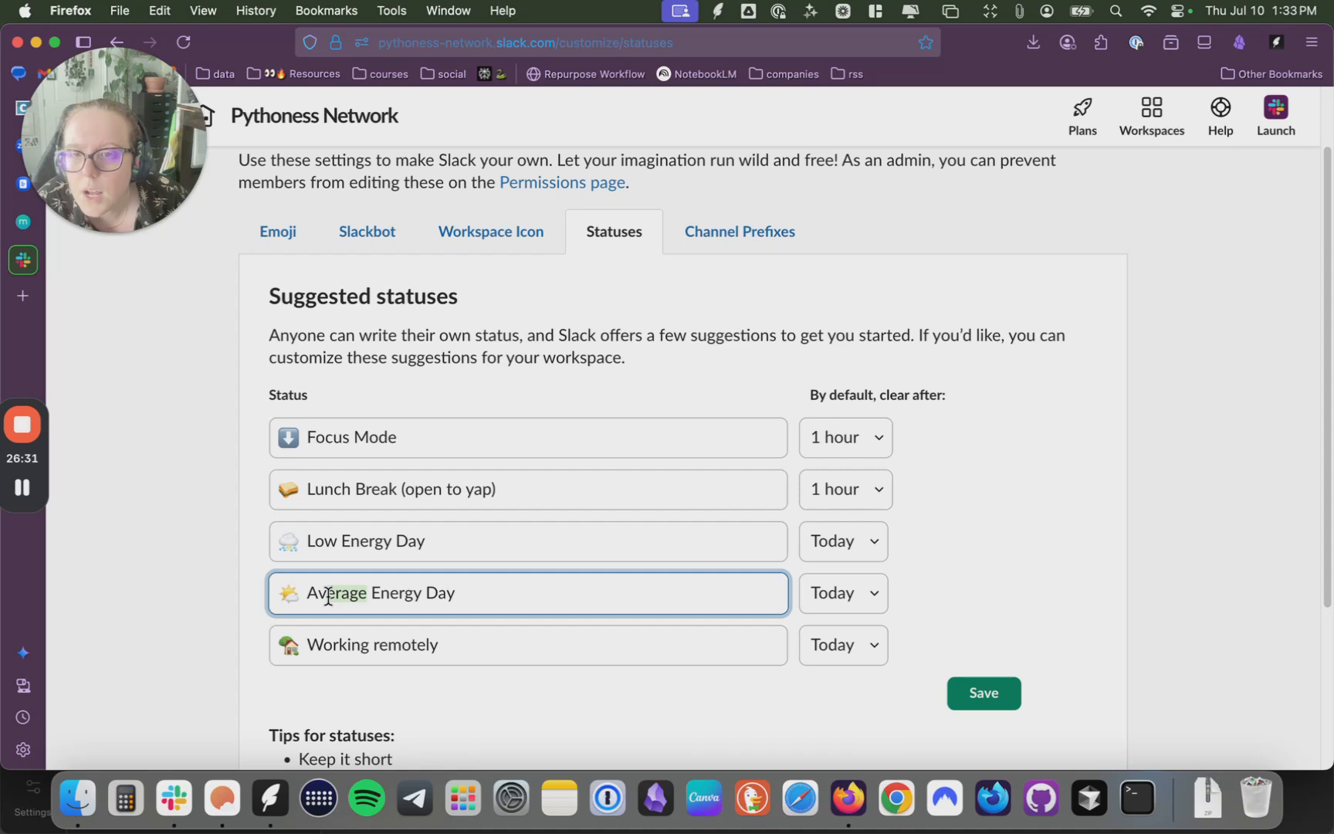
click(475, 601)
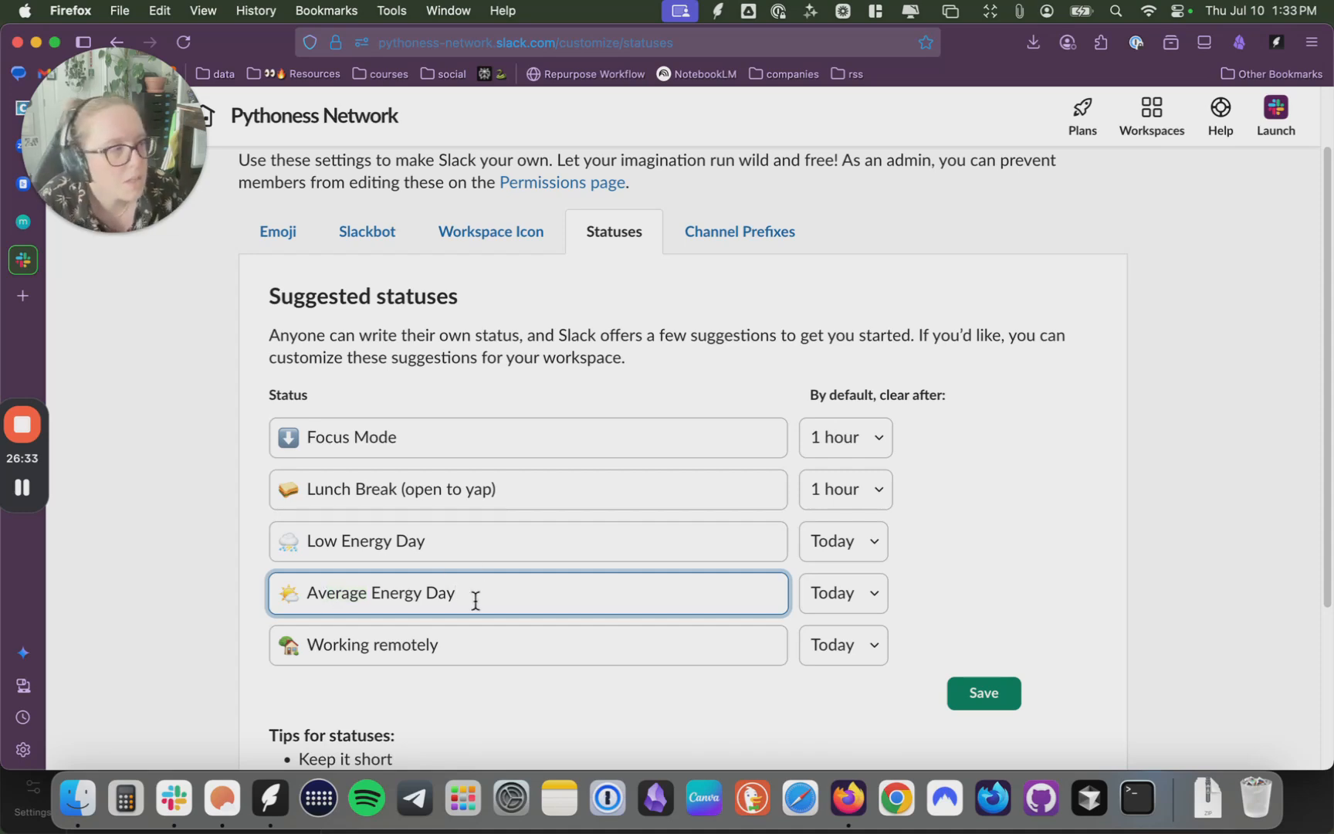
- Change the Working remotely status to Higher Energy Day with the sunny emoji and save the suggested statuses
click(399, 655)
key(super+a)
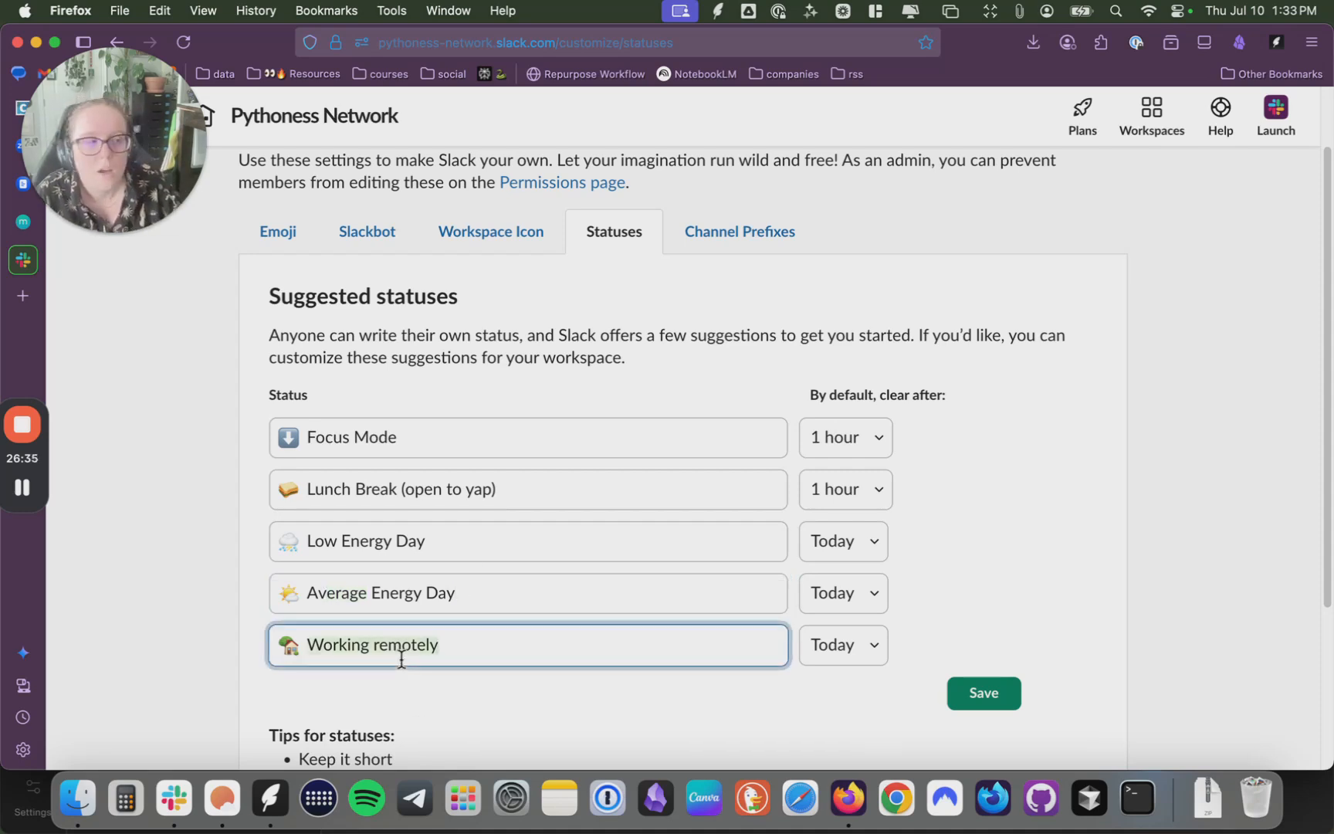
text(Higher )
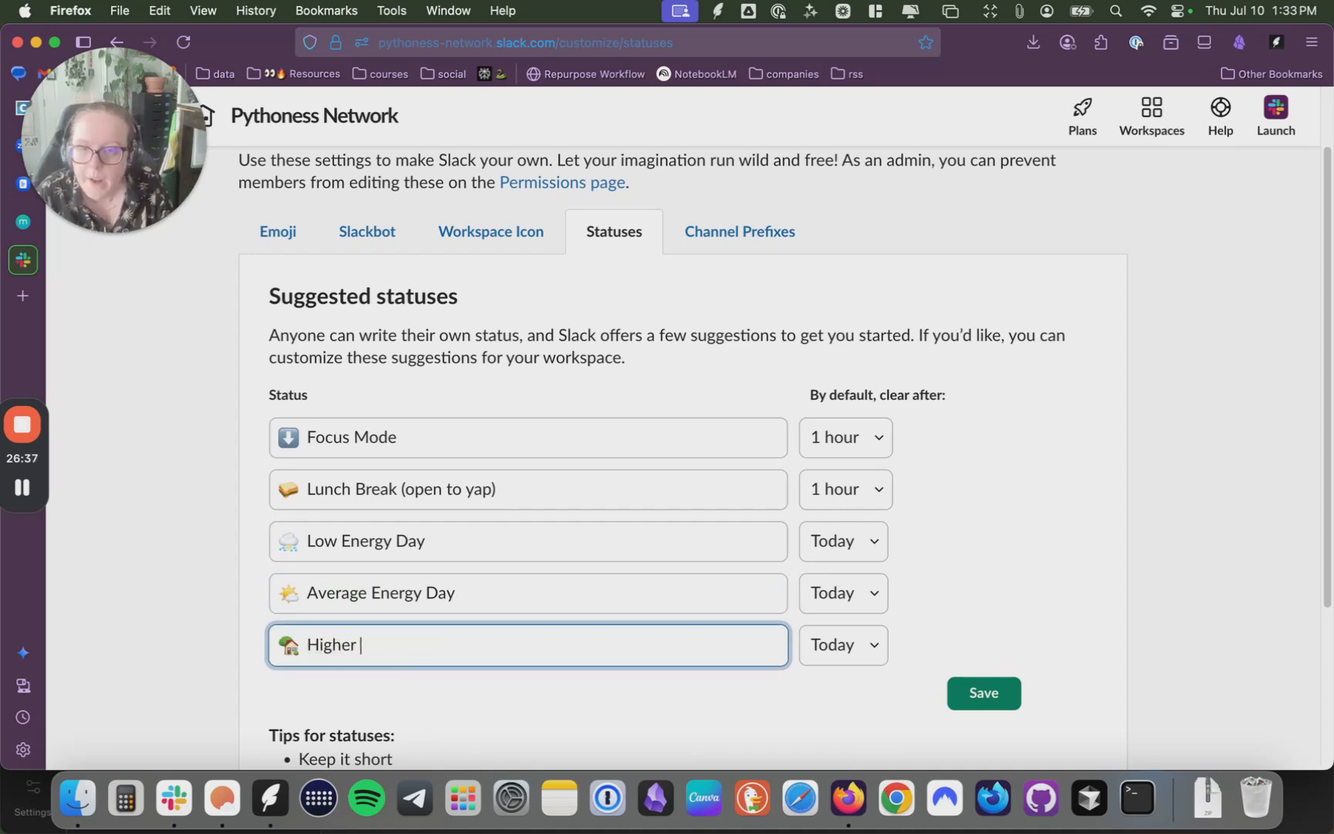
text(Energy Day)
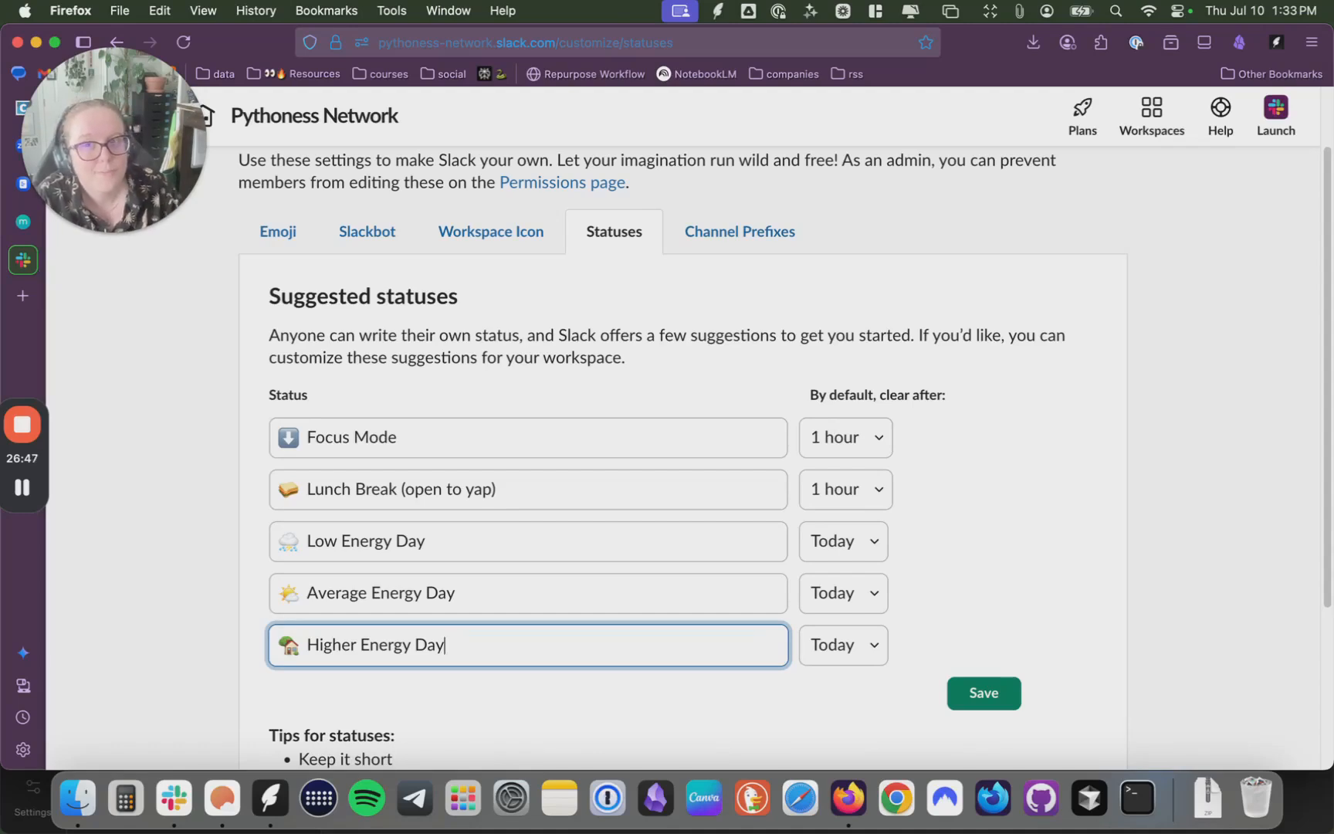
click(287, 647)
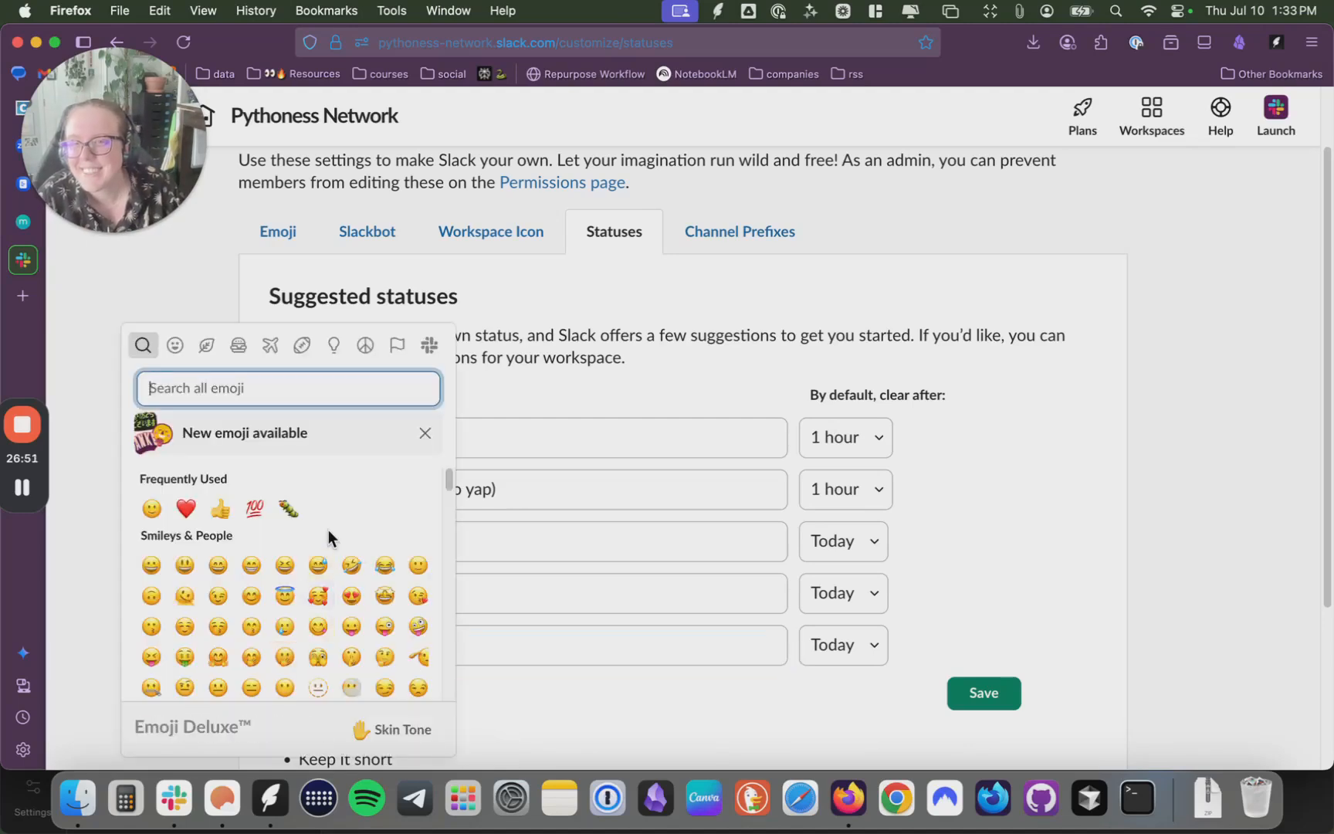
text(sunny)
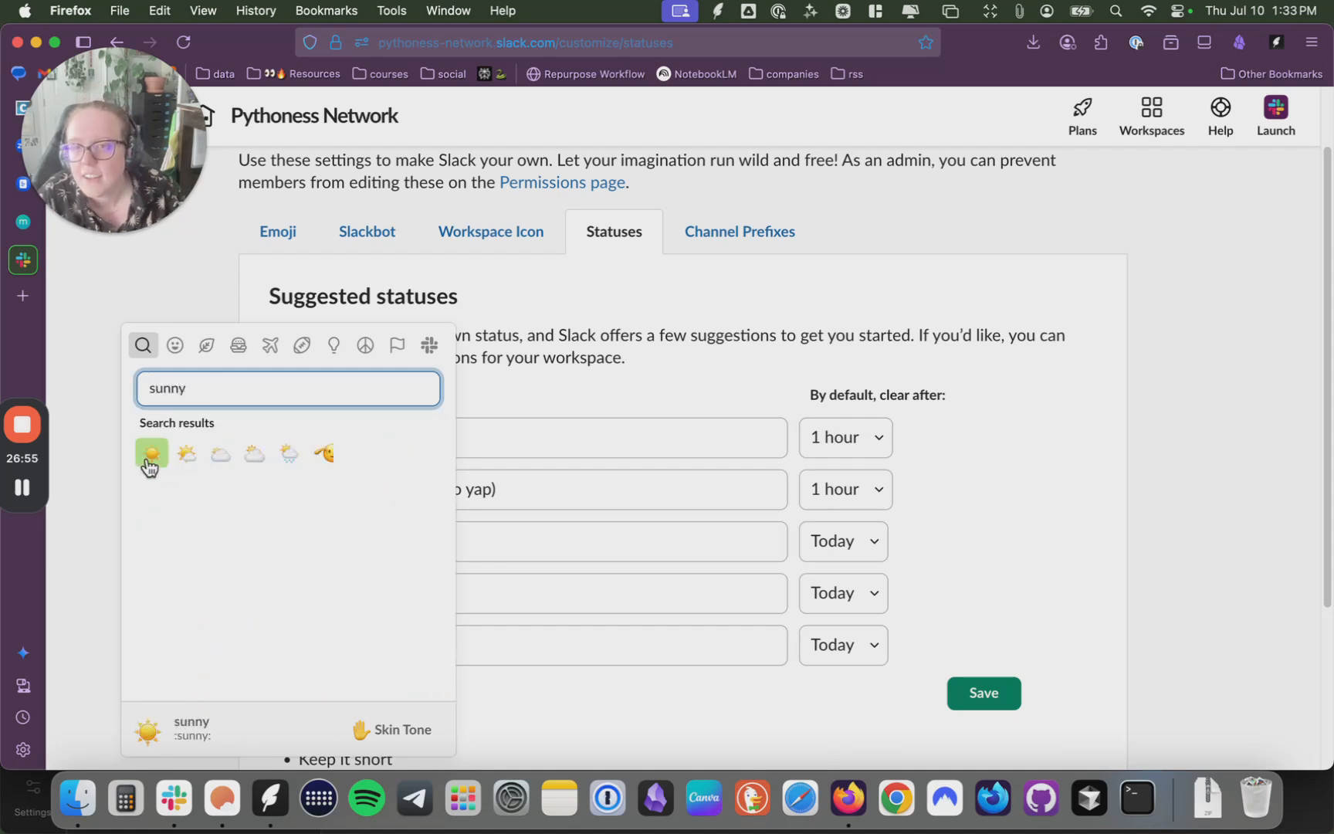
click(165, 454)
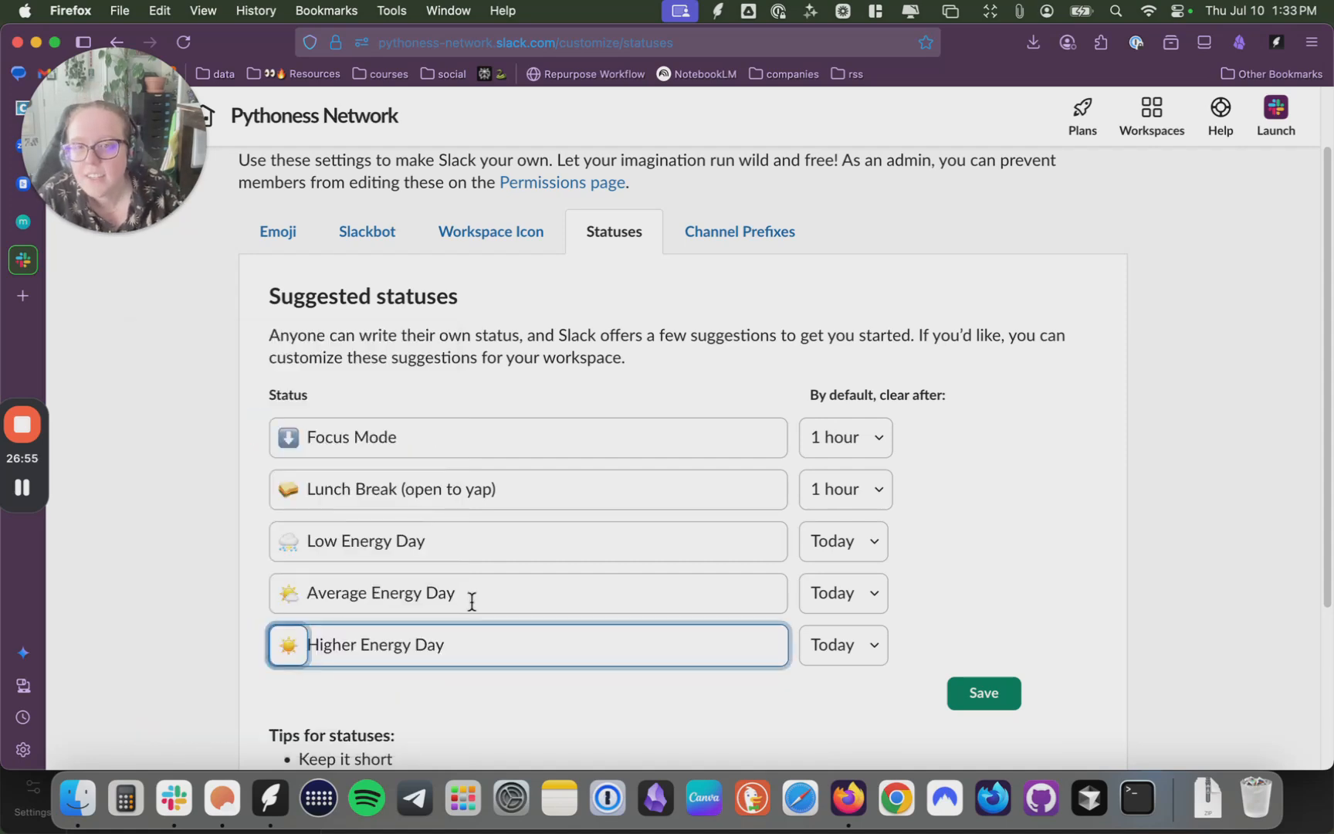
click(982, 687)
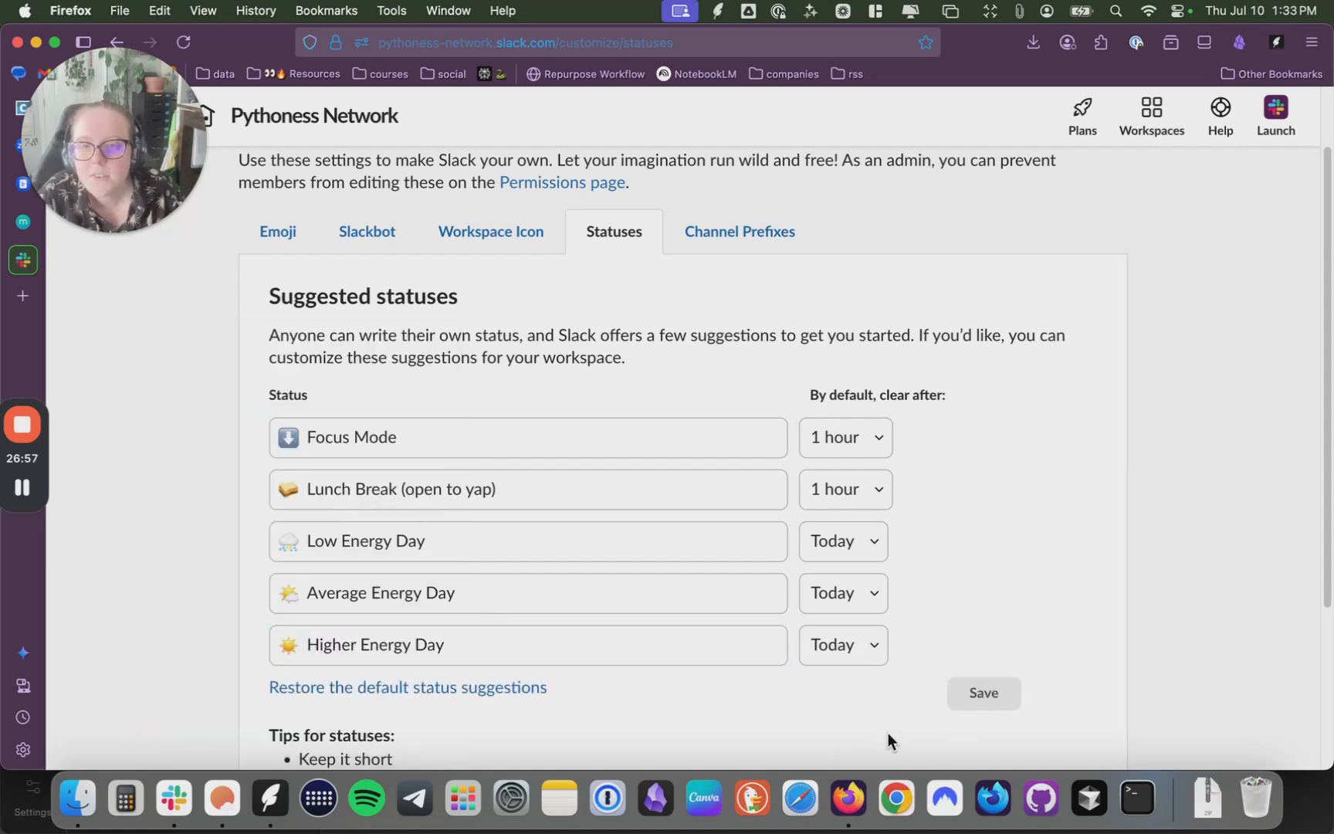
scroll(729, 653, down, 3)
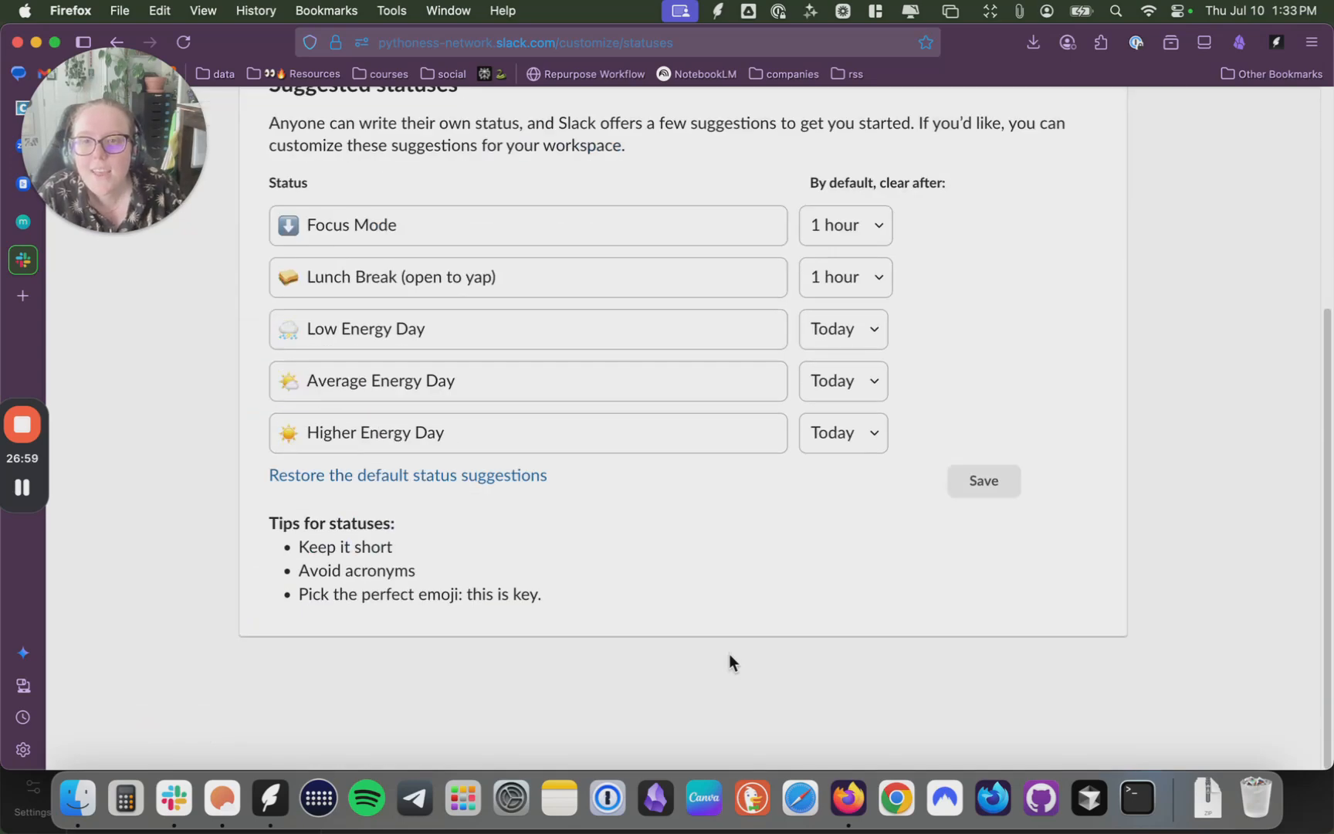
scroll(729, 653, up, 3)
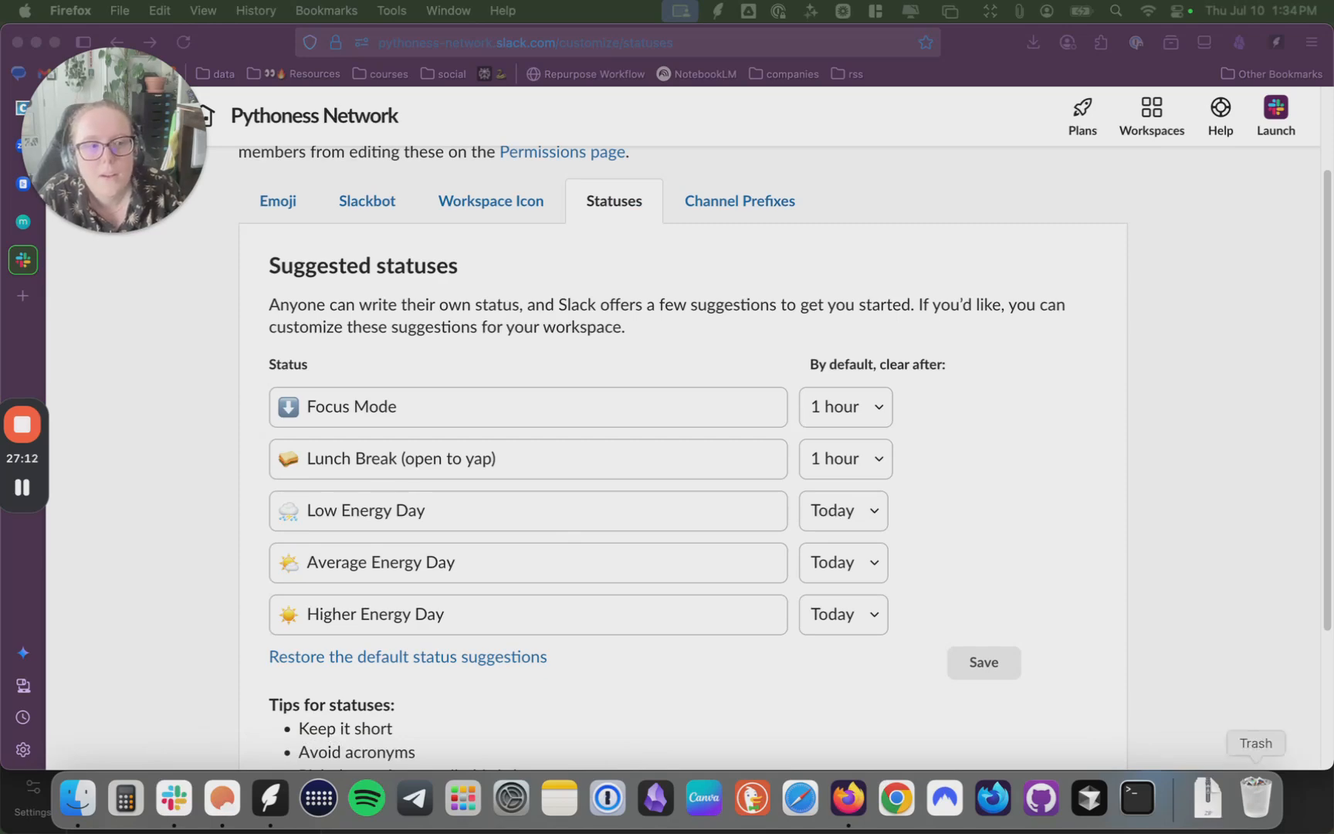
key(F11)
key(F11)
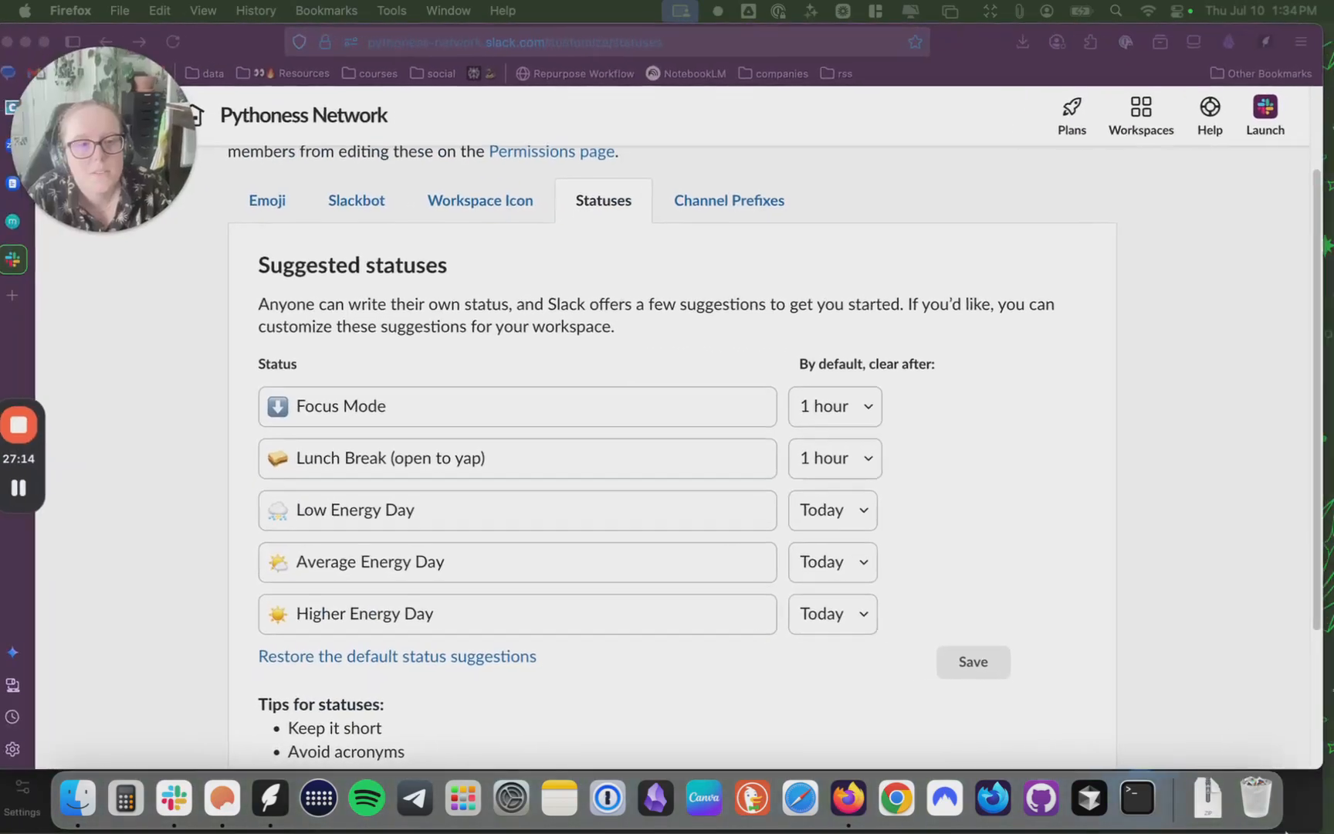
right_click(162, 819)
click(207, 730)
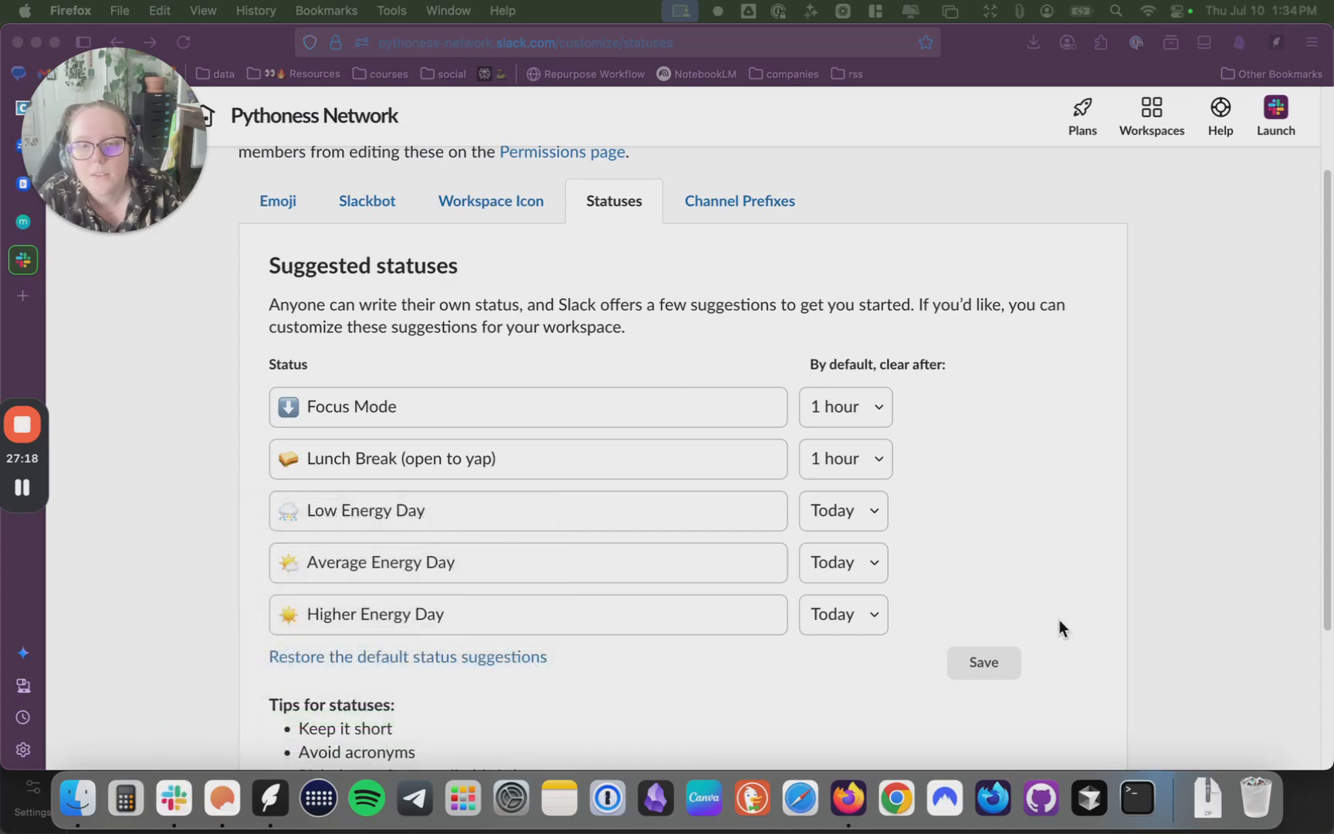
scroll(902, 515, down, 3)
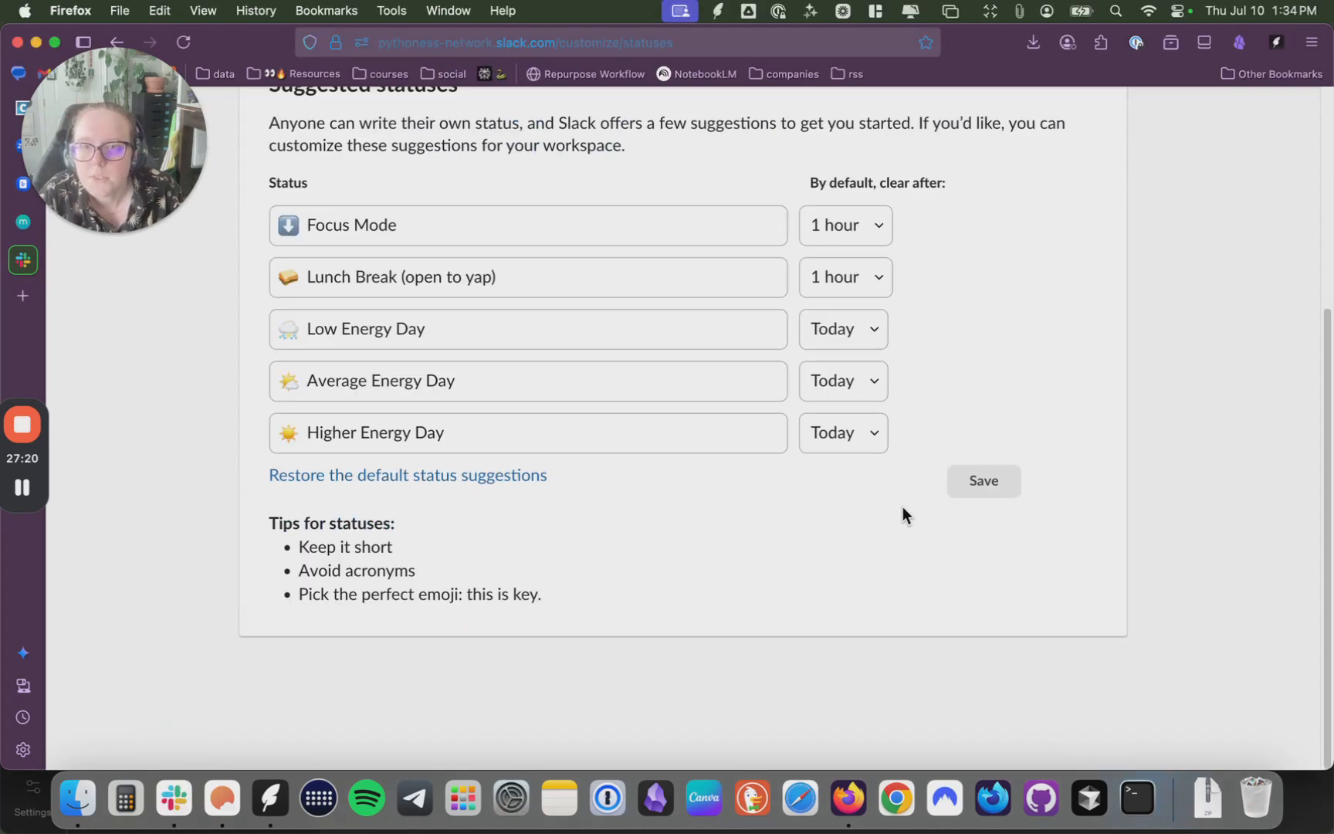
- Open the workspace's emoji customization page and replace the check mark one-click reaction with the red heart
scroll(752, 394, up, 5)
click(501, 324)
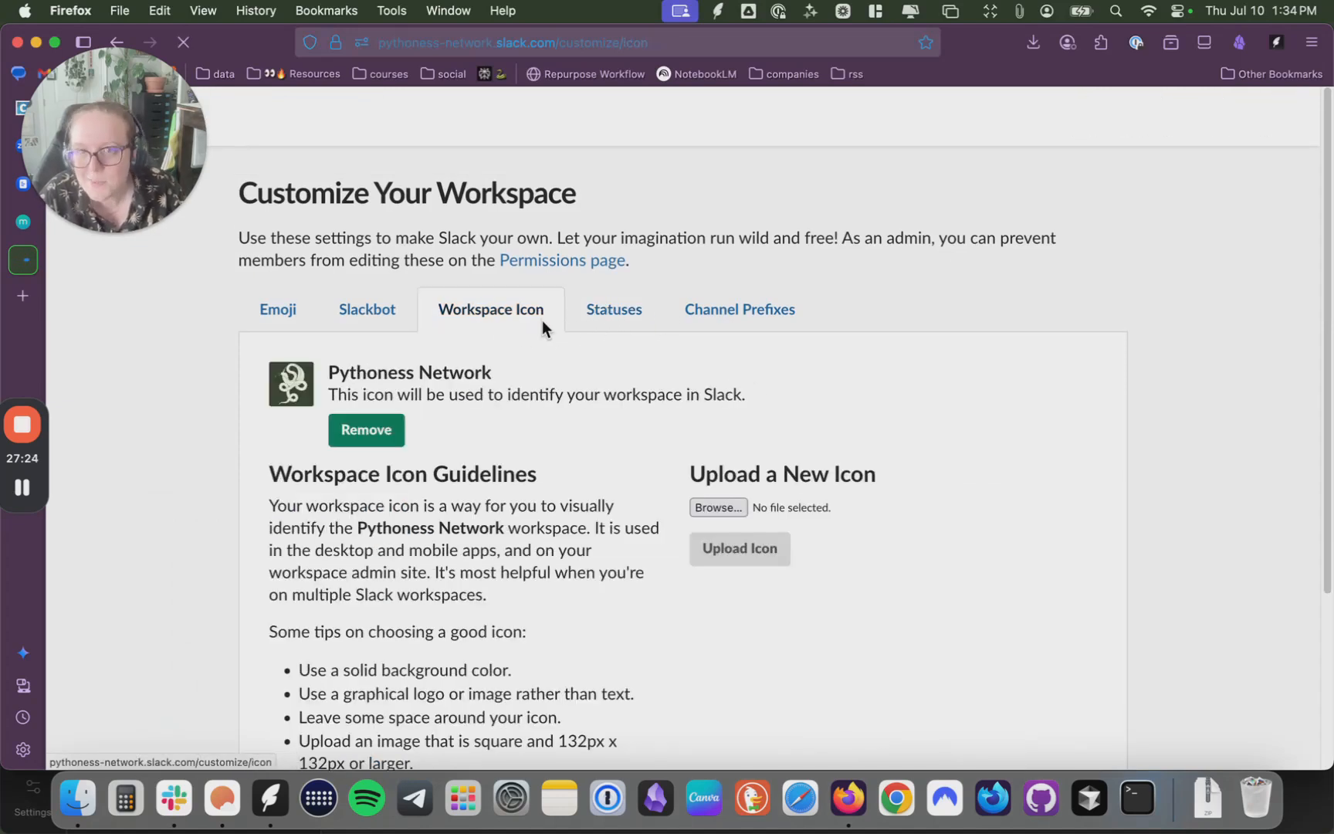
click(389, 317)
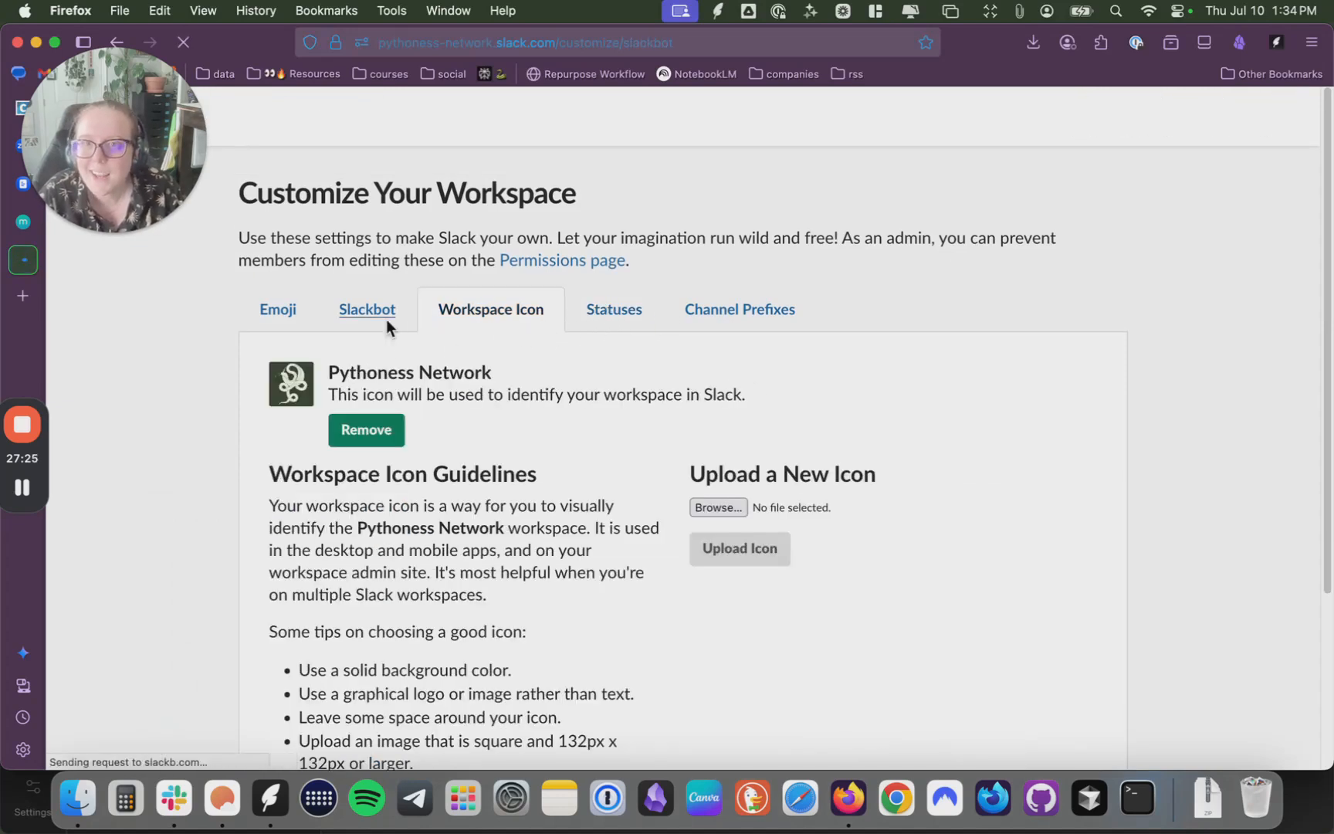
click(285, 315)
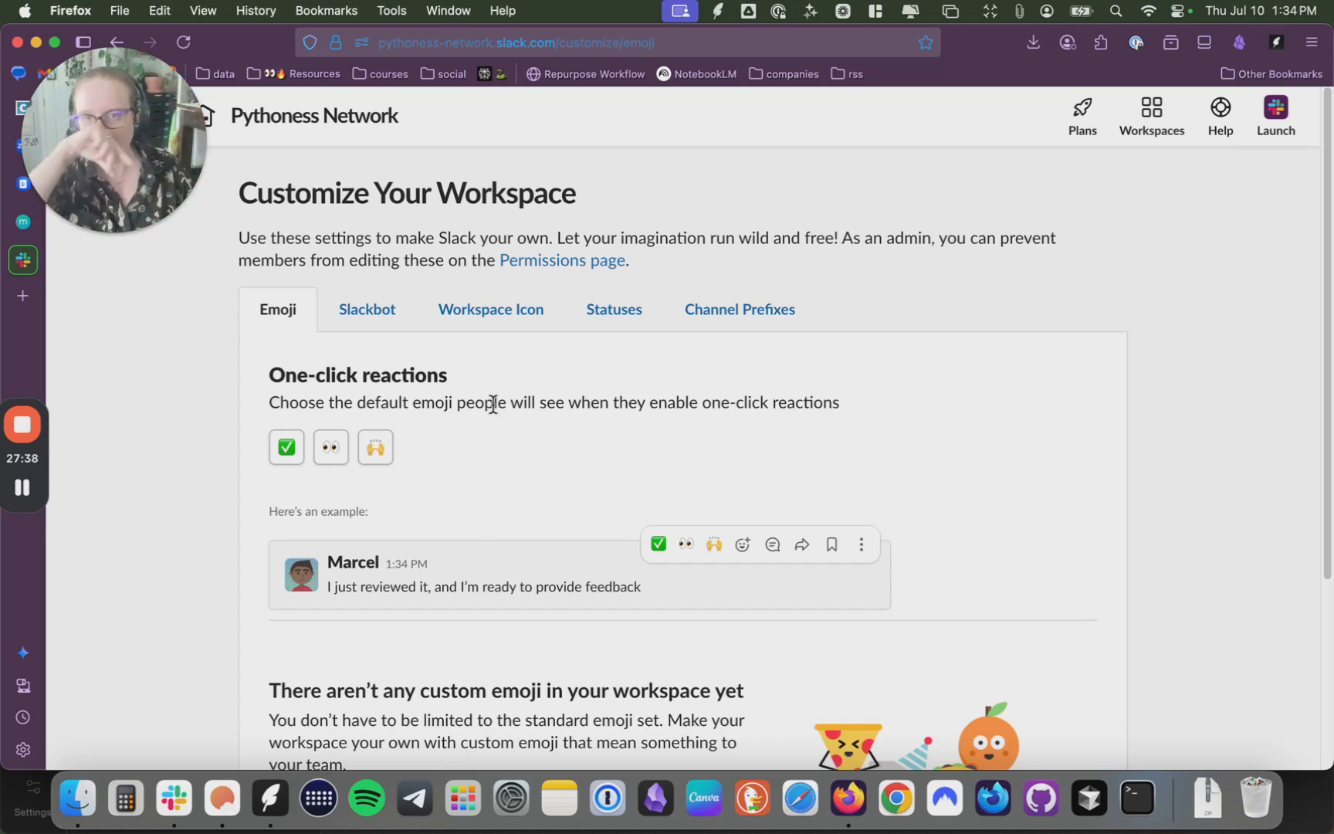
drag(269, 372, 348, 375)
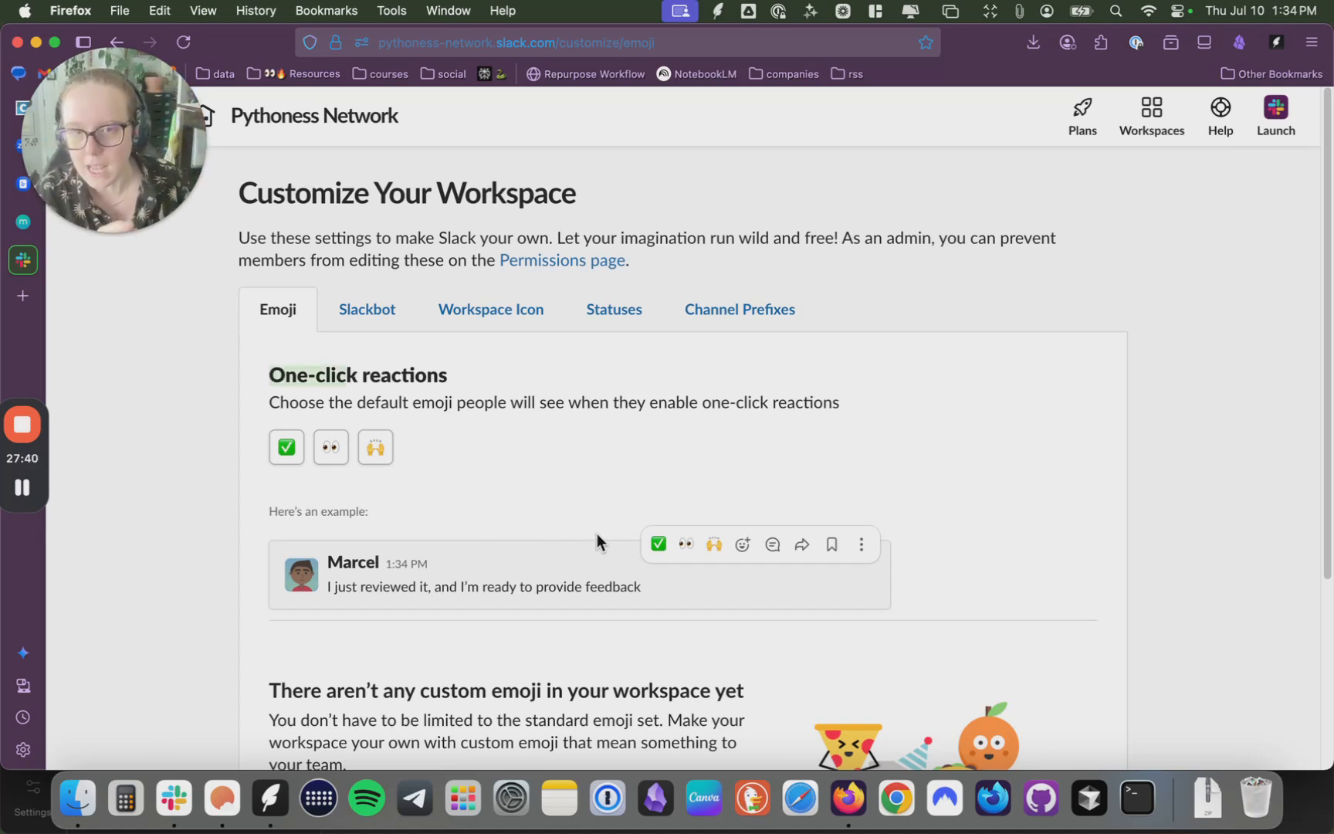
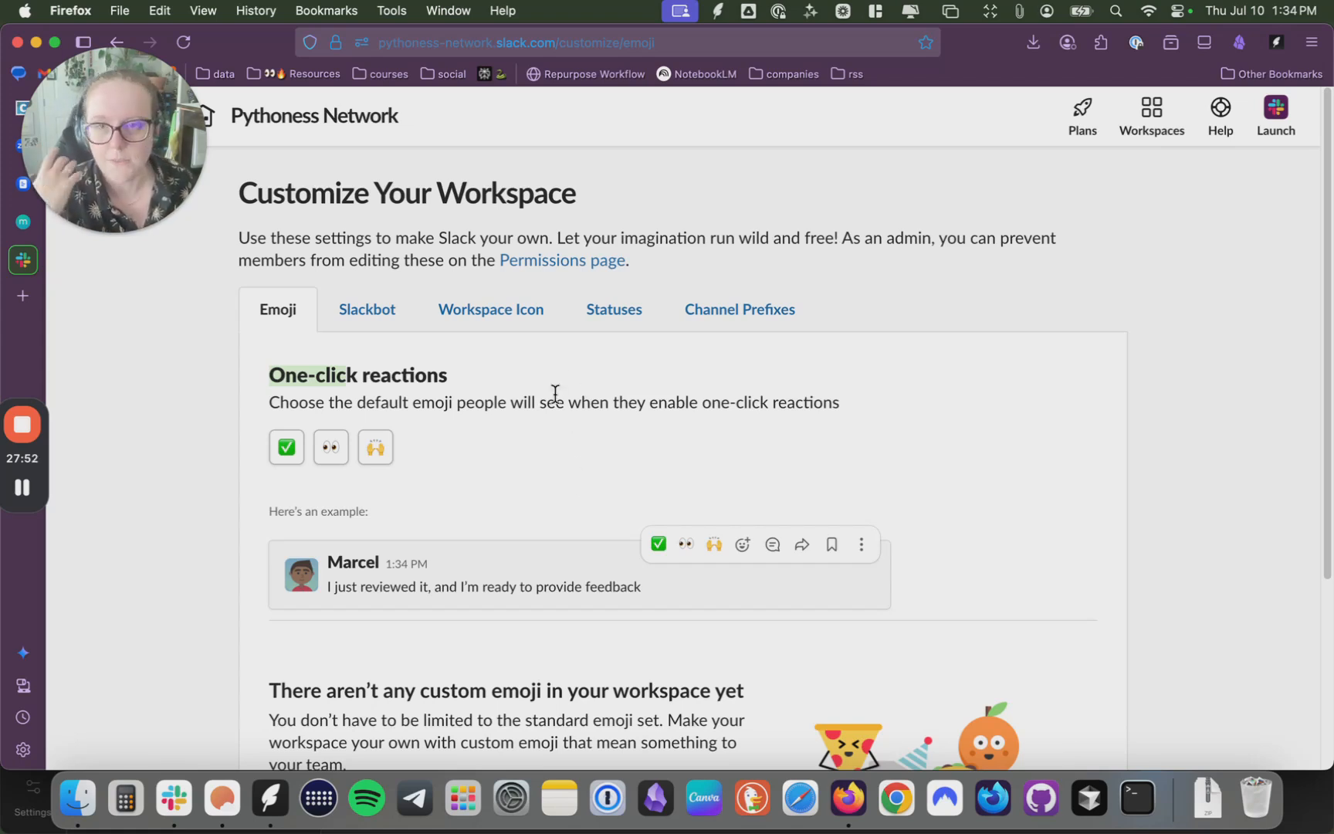
click(293, 454)
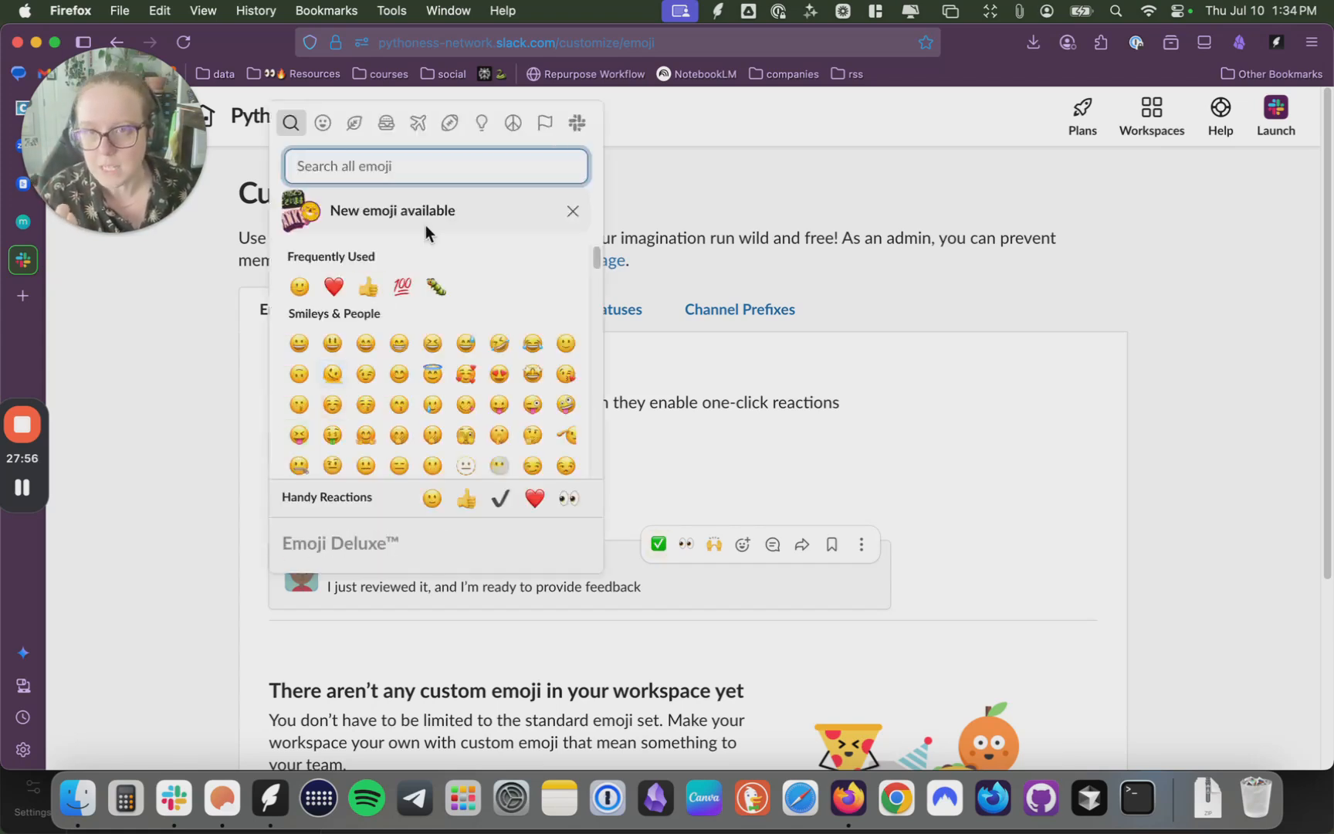
click(339, 299)
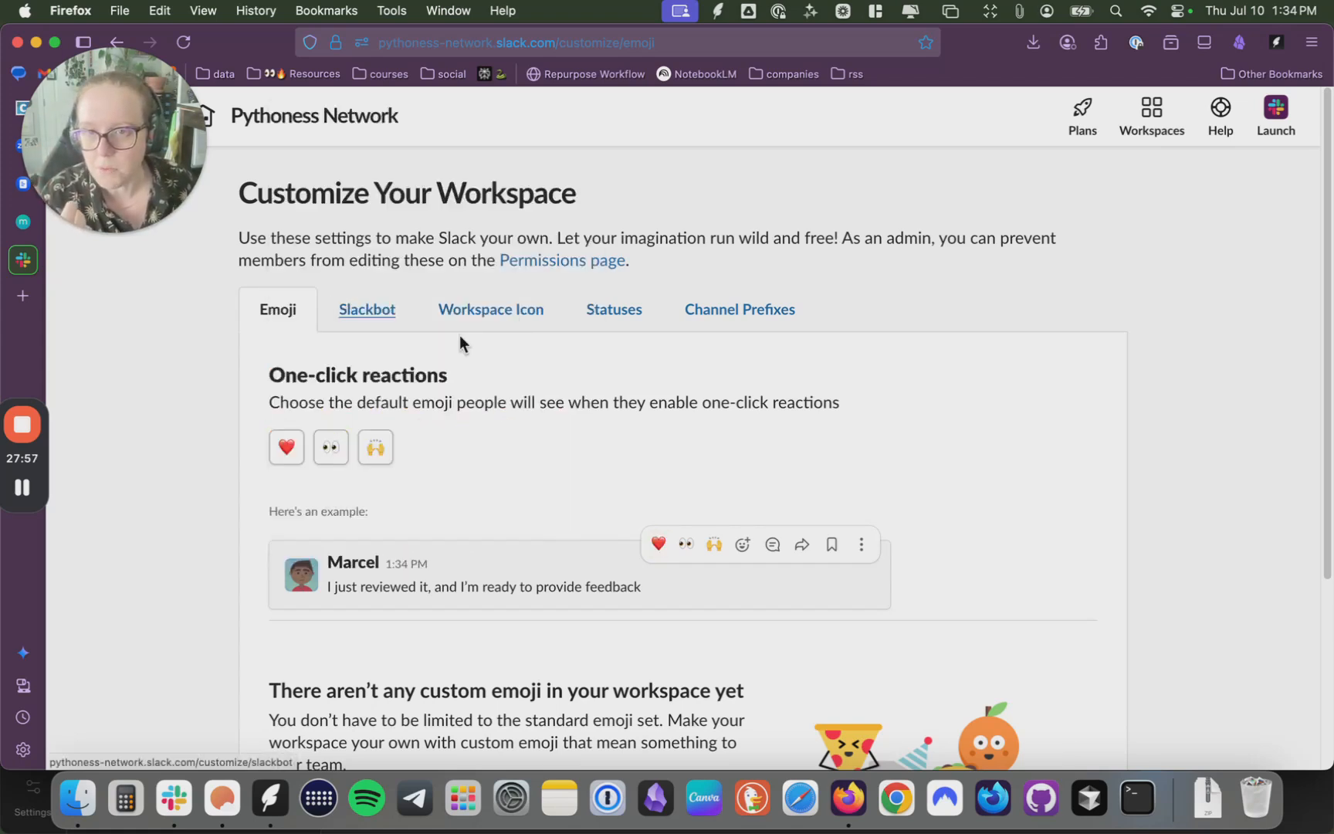
- Open the new emoji packs from a one-click reaction's emoji picker and add the Remote Work pack to the workspace
click(392, 455)
scroll(579, 456, down, 2)
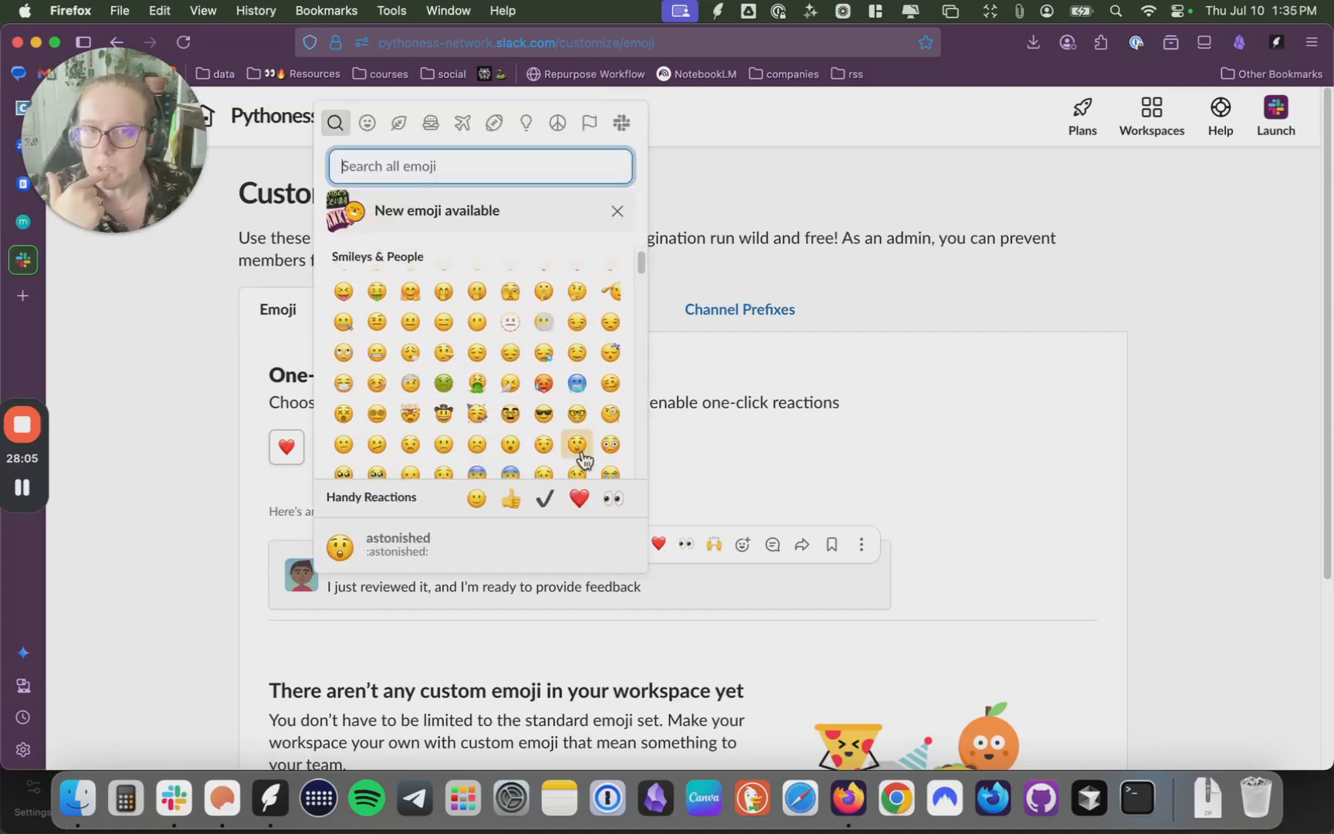
scroll(582, 457, down, 5)
click(503, 223)
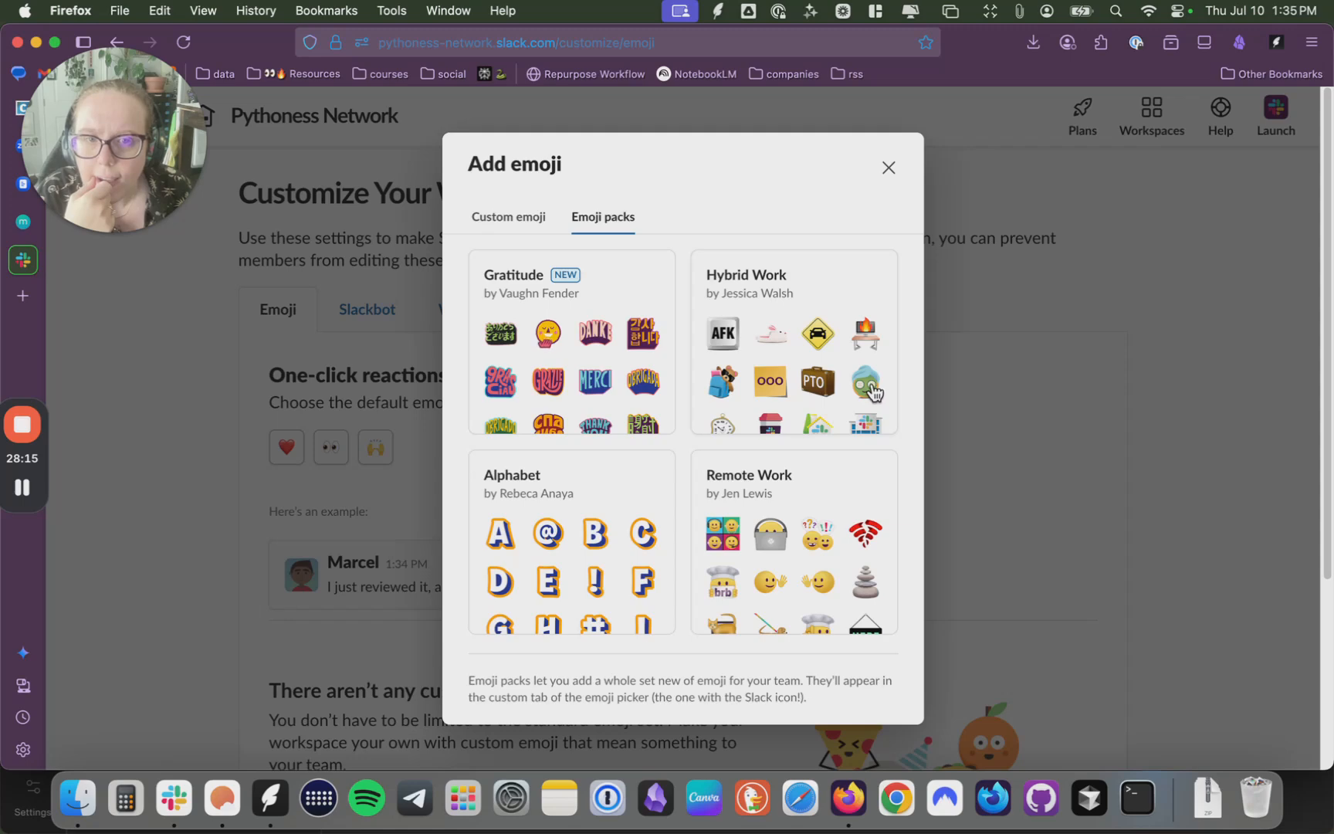
click(838, 581)
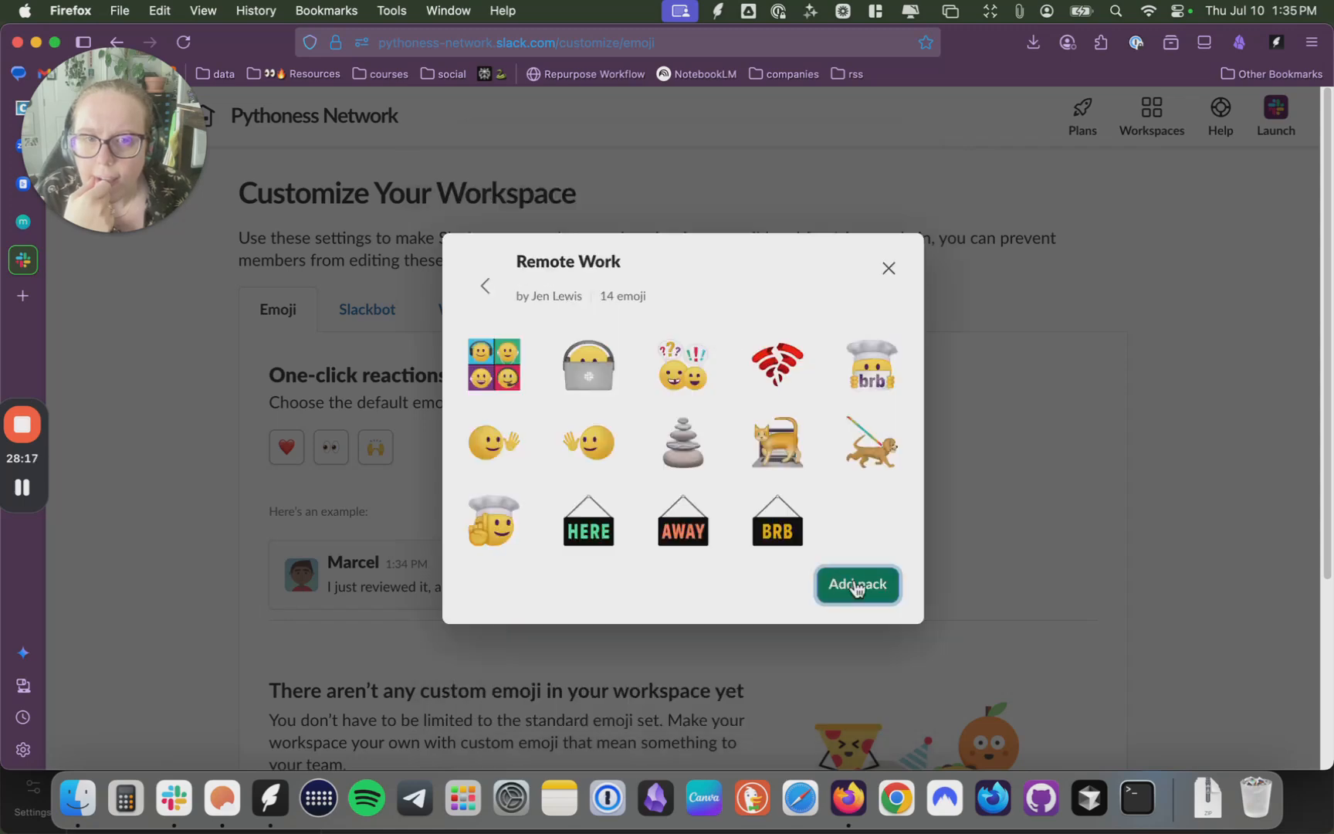
click(880, 595)
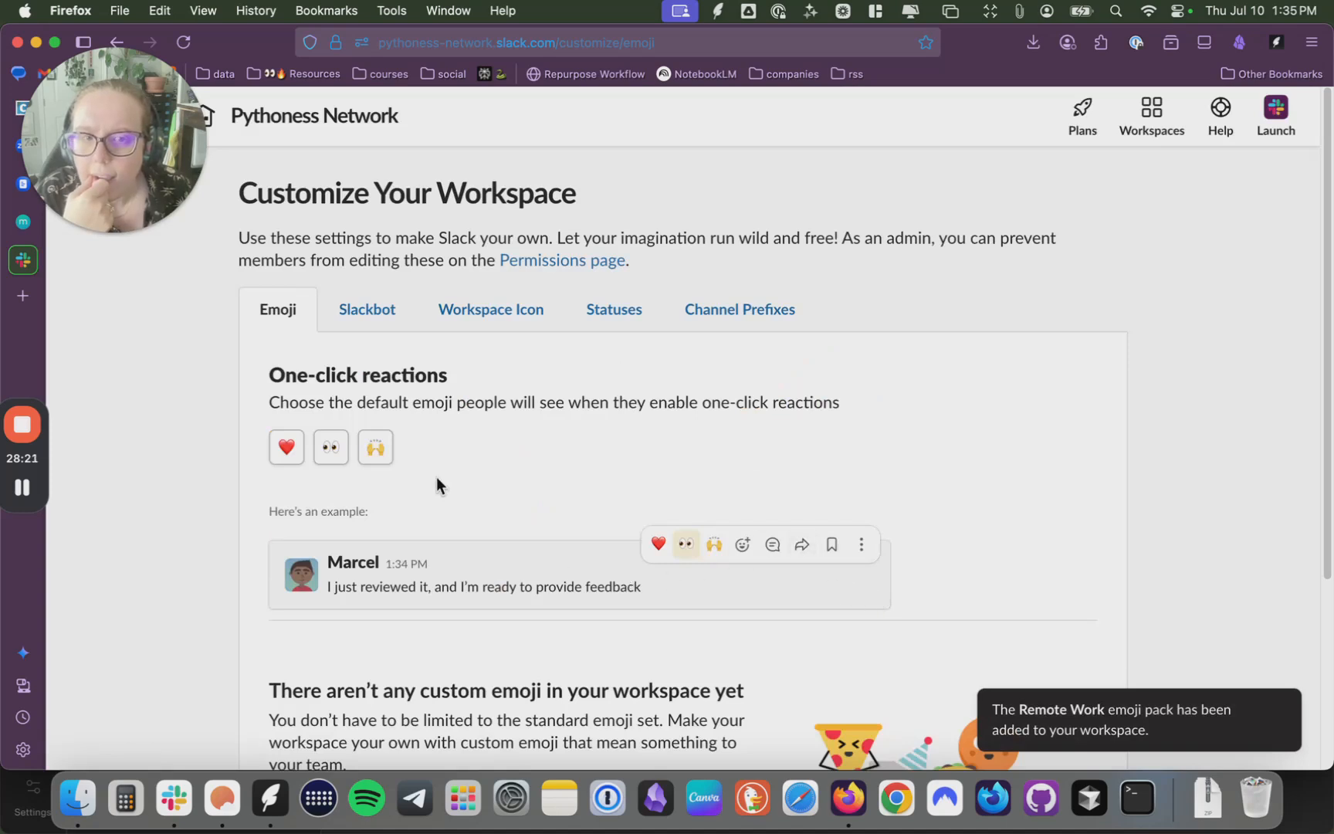
- Browse the custom emoji available for the eyes one-click reaction and search for brb, leaving the reaction as is
click(332, 455)
click(623, 124)
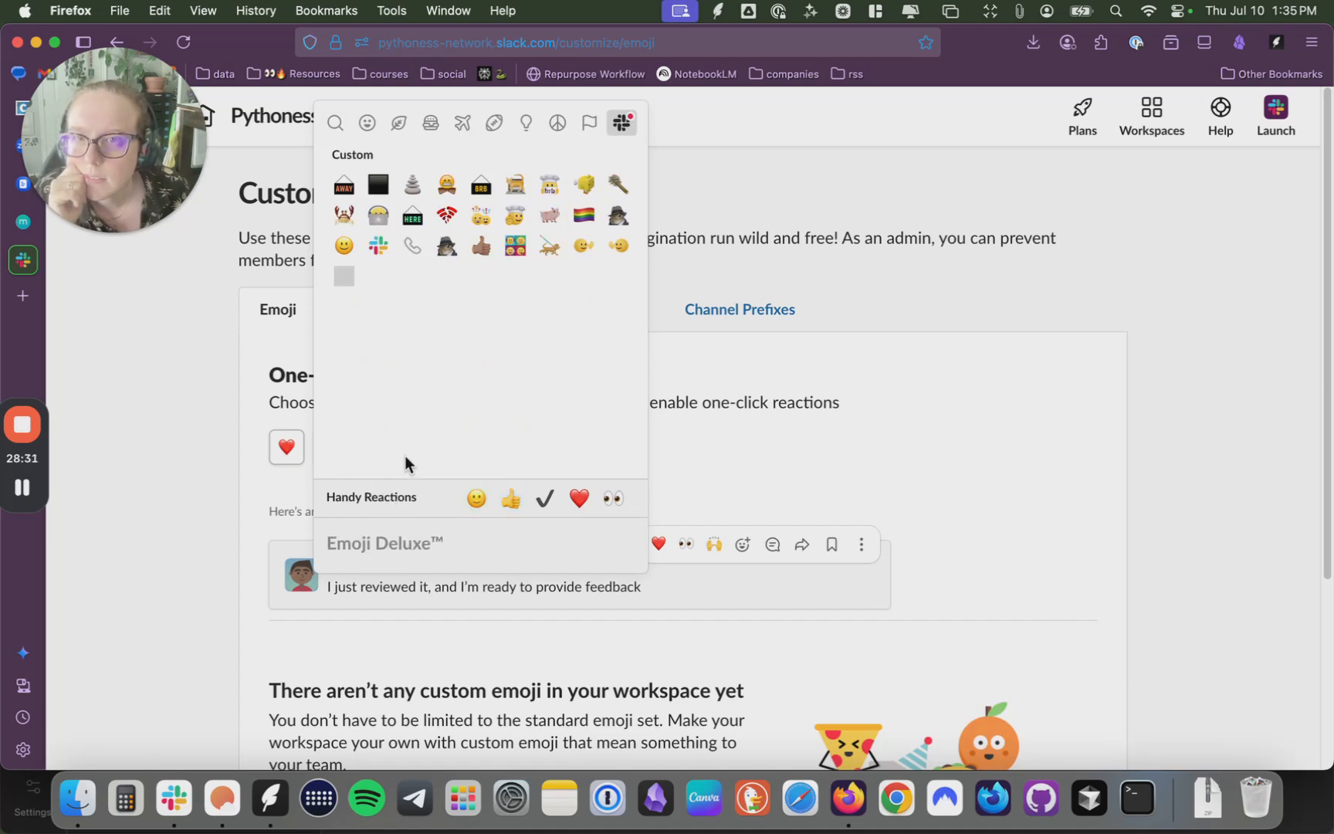
click(336, 125)
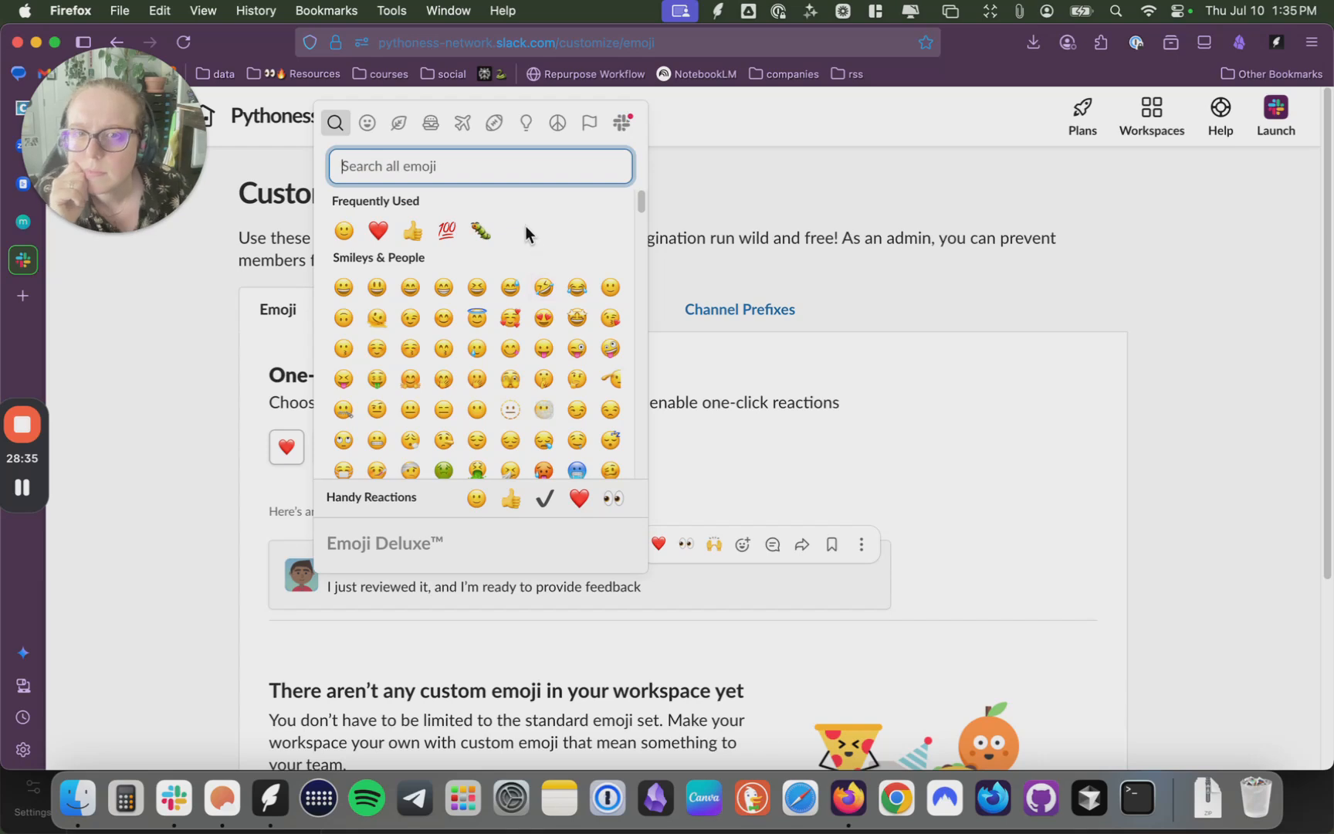
text(brb)
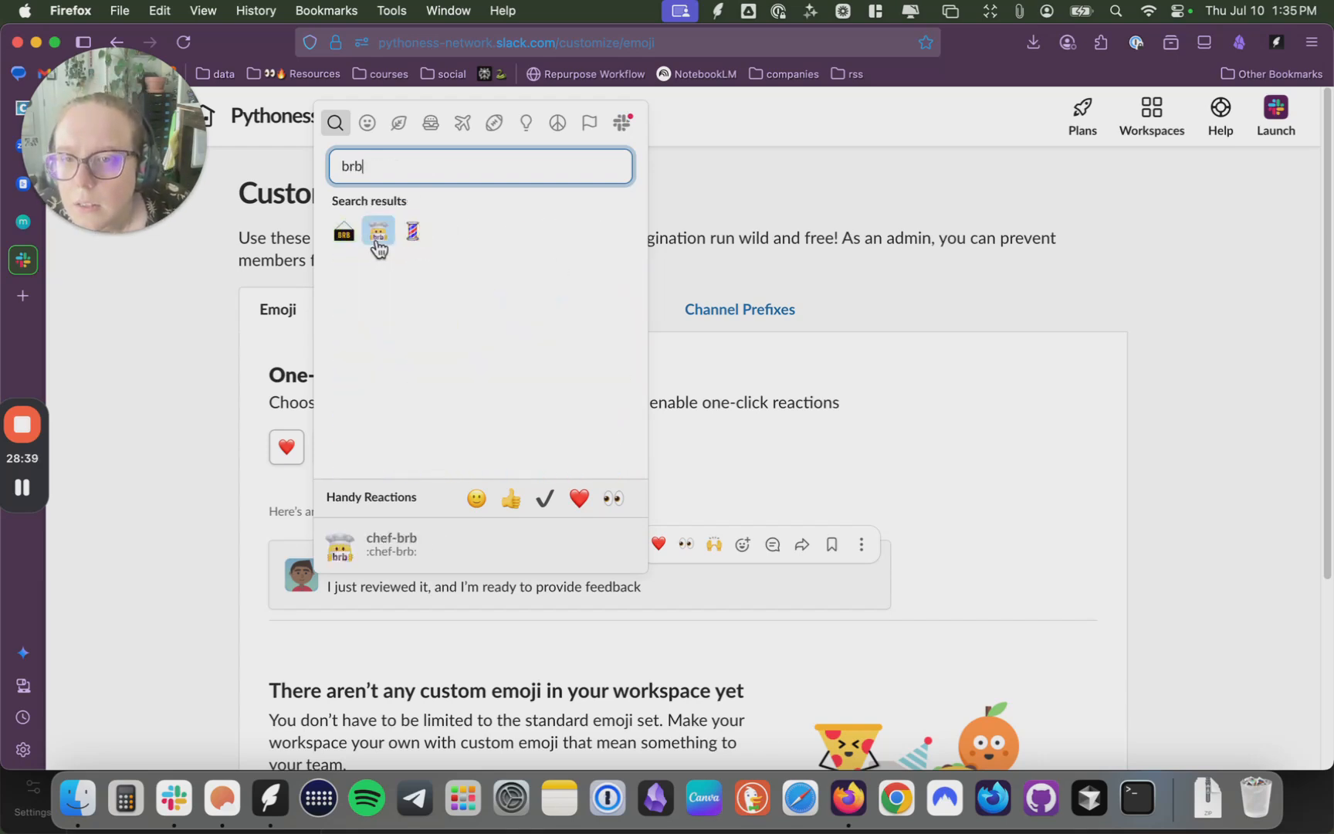
click(413, 543)
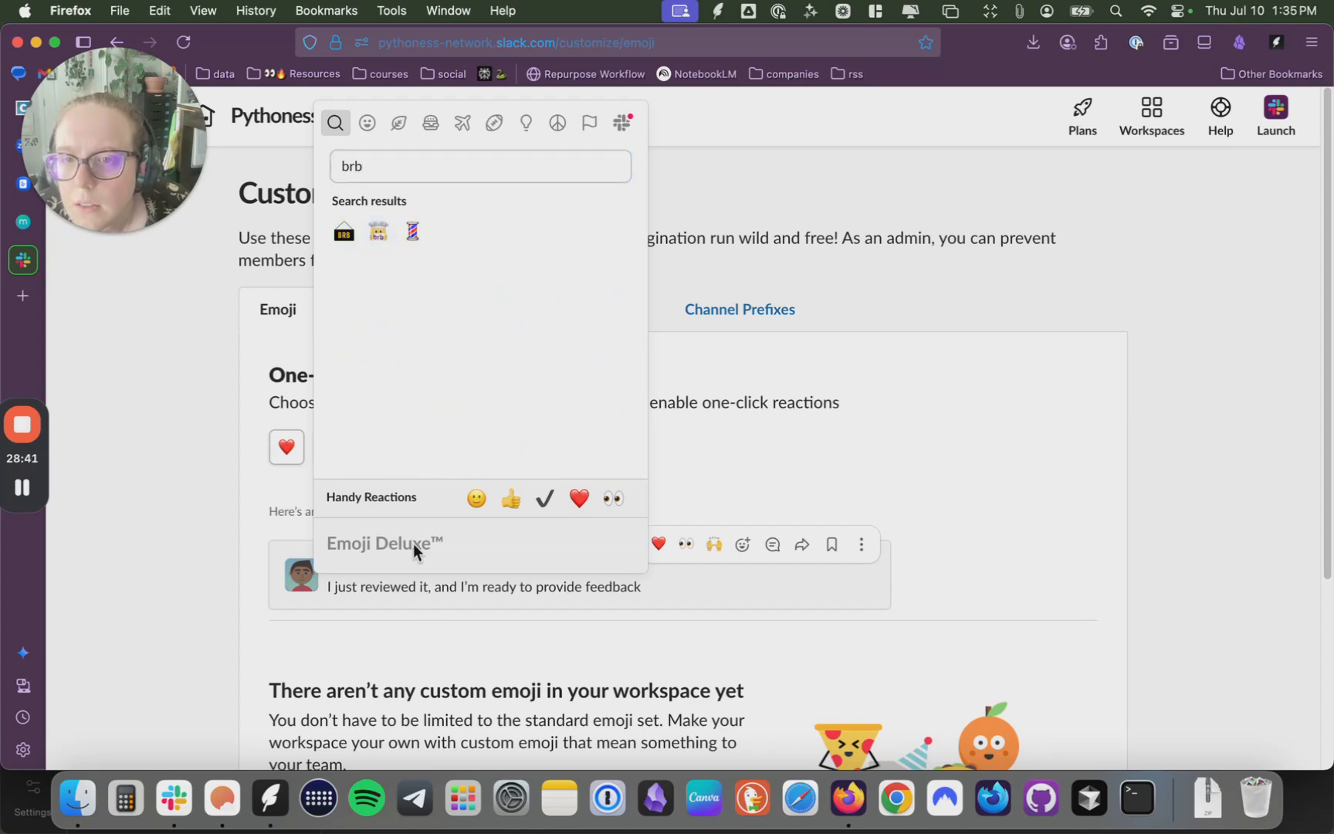
click(775, 393)
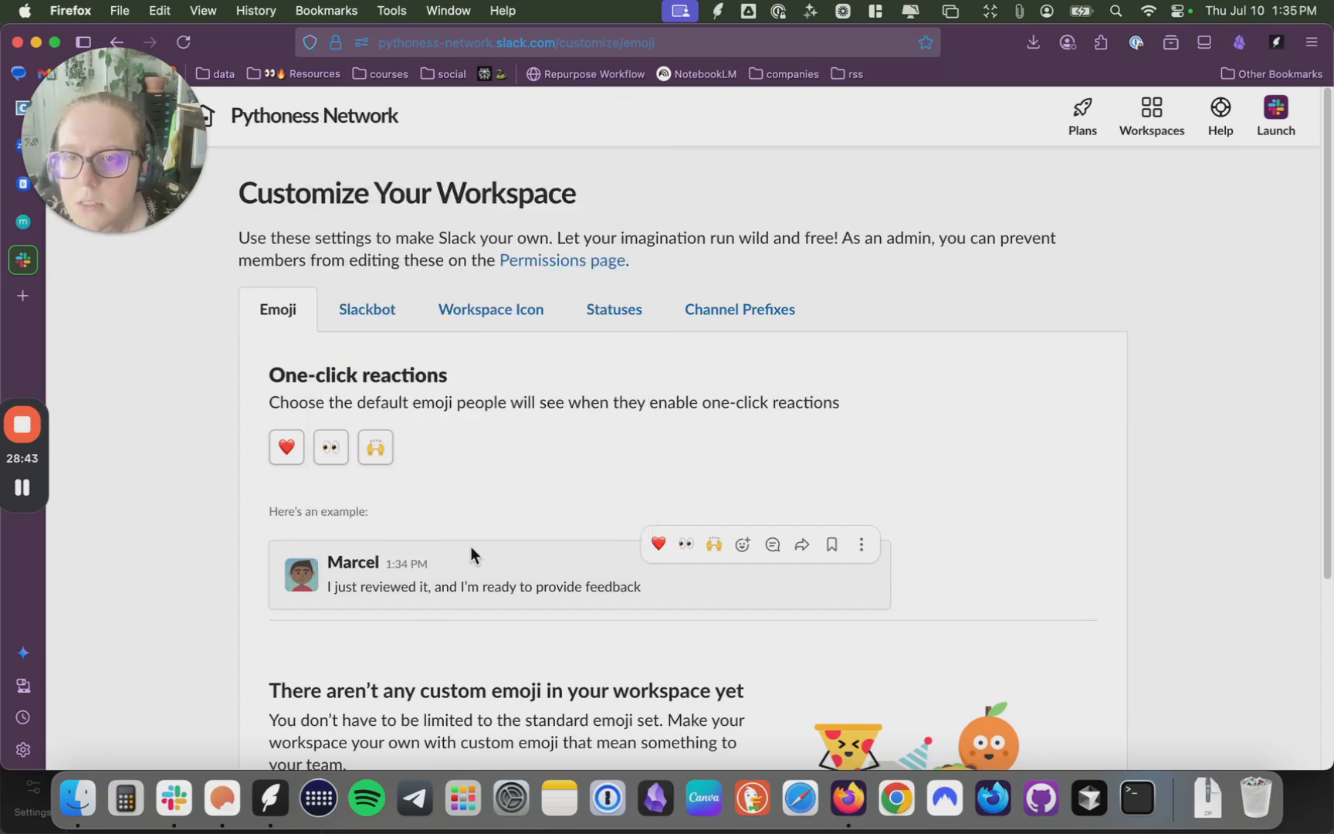
- Add the alias green-checkmark for the existing green check mark emoji and save it
scroll(468, 545, down, 5)
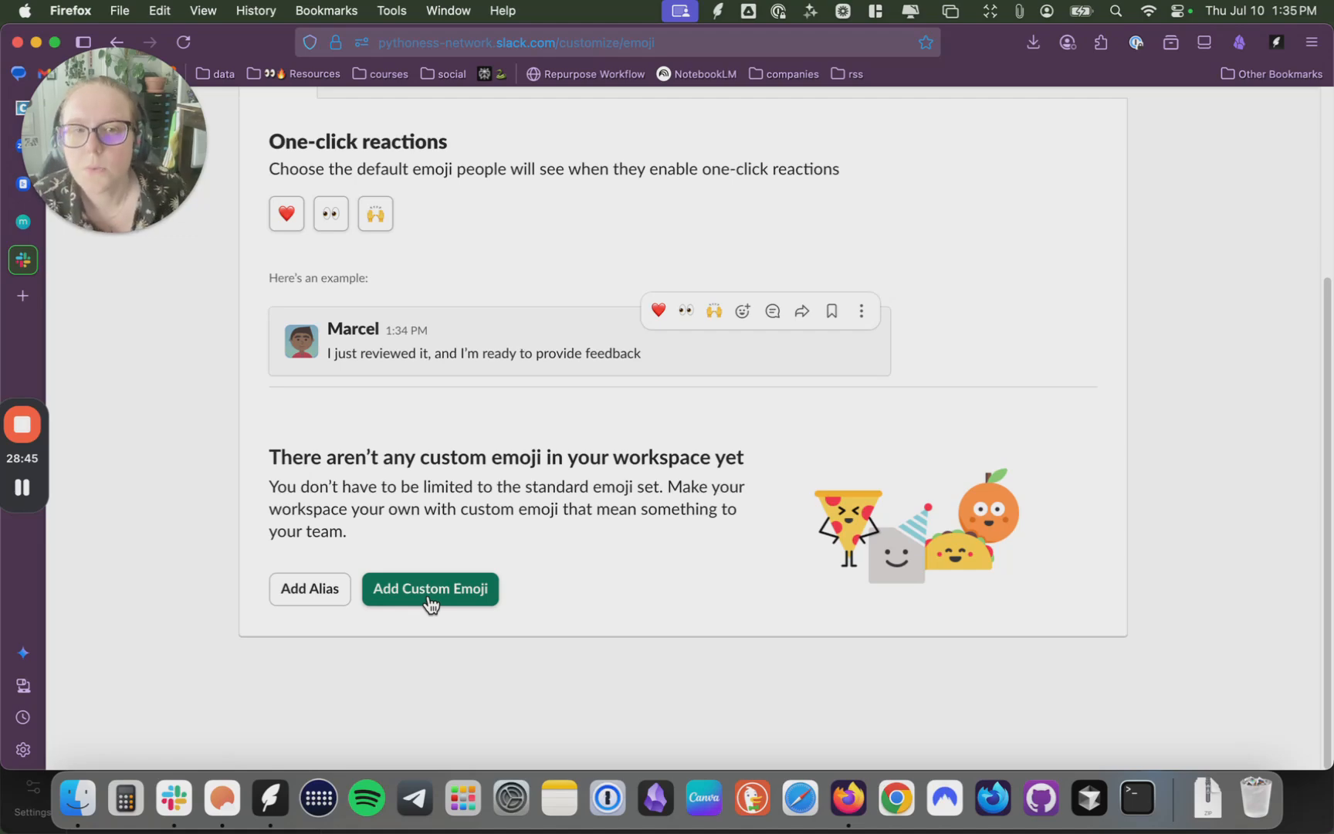
click(311, 601)
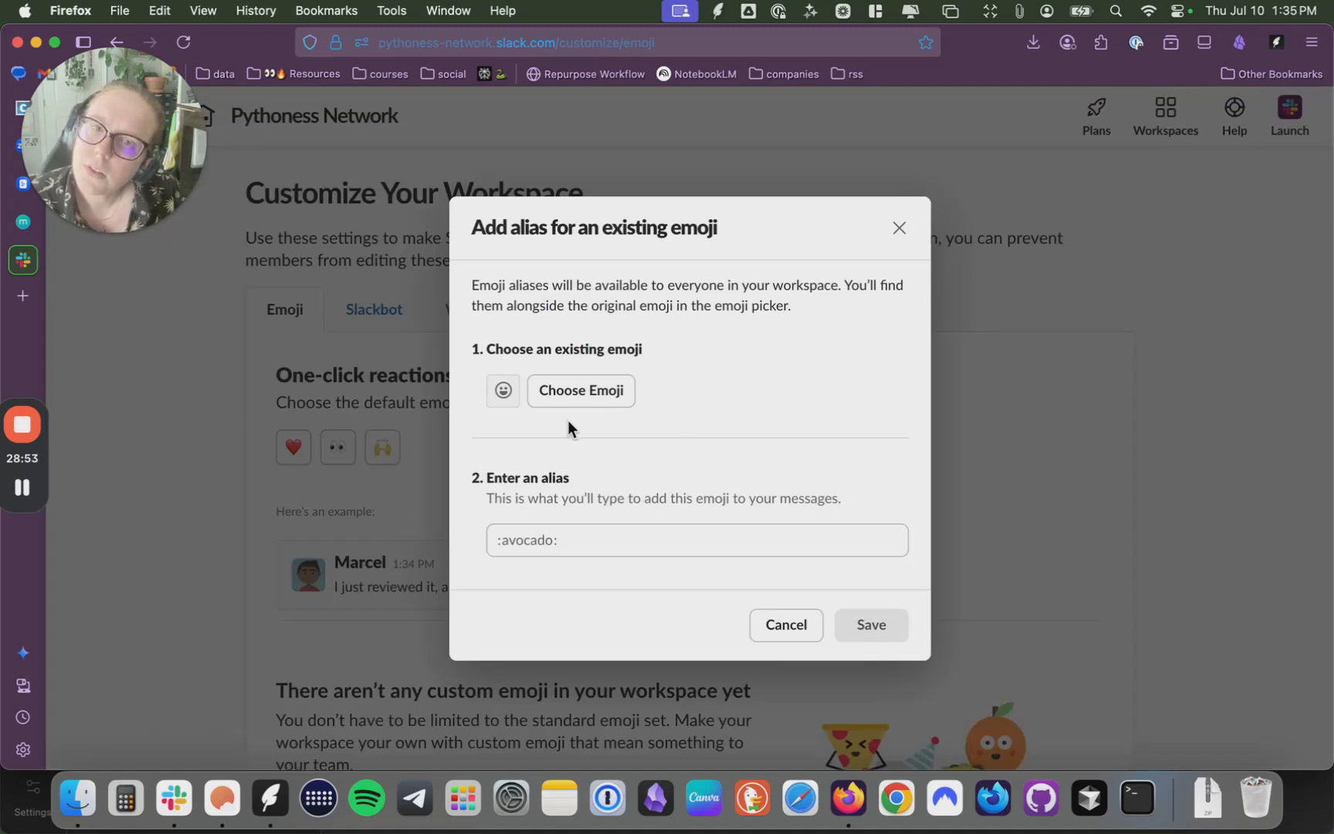
click(551, 400)
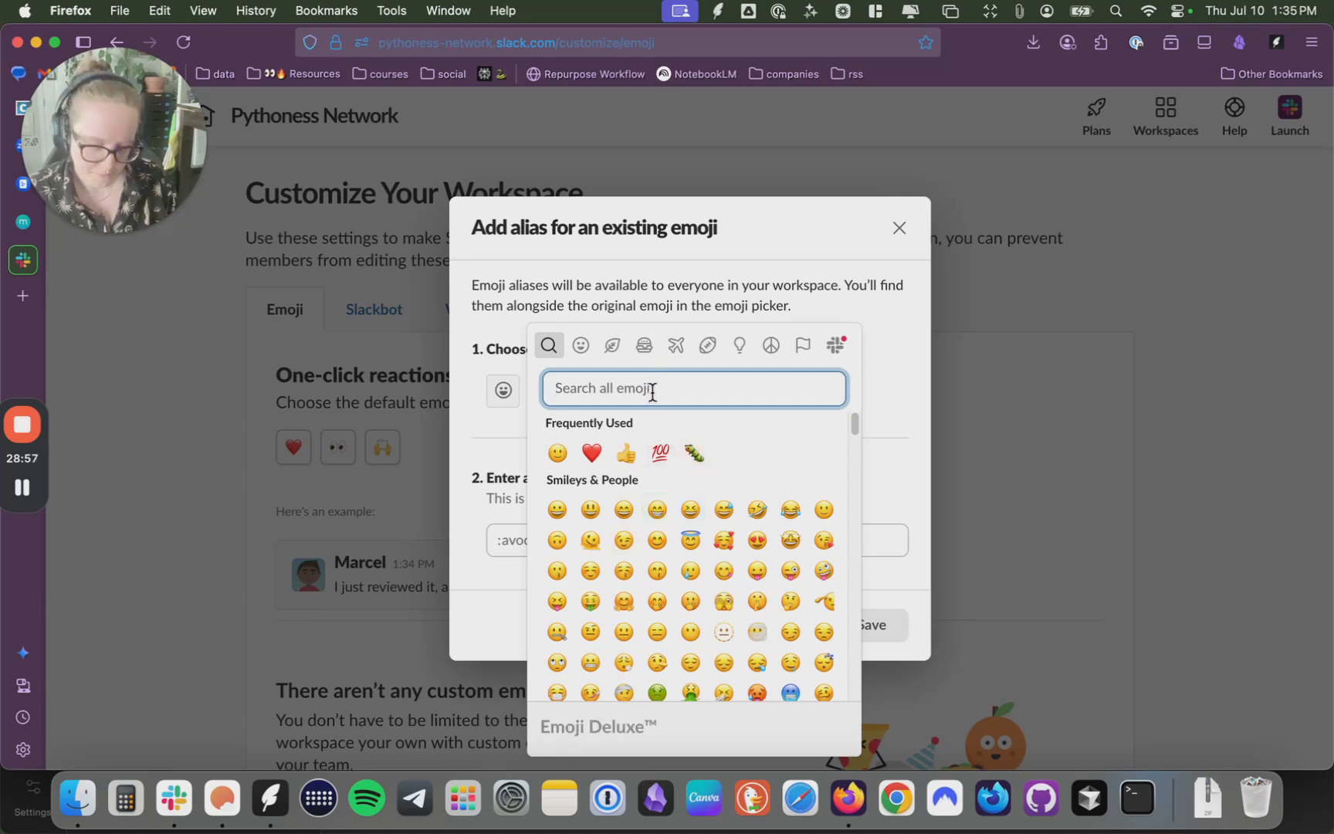
text(green)
click(563, 483)
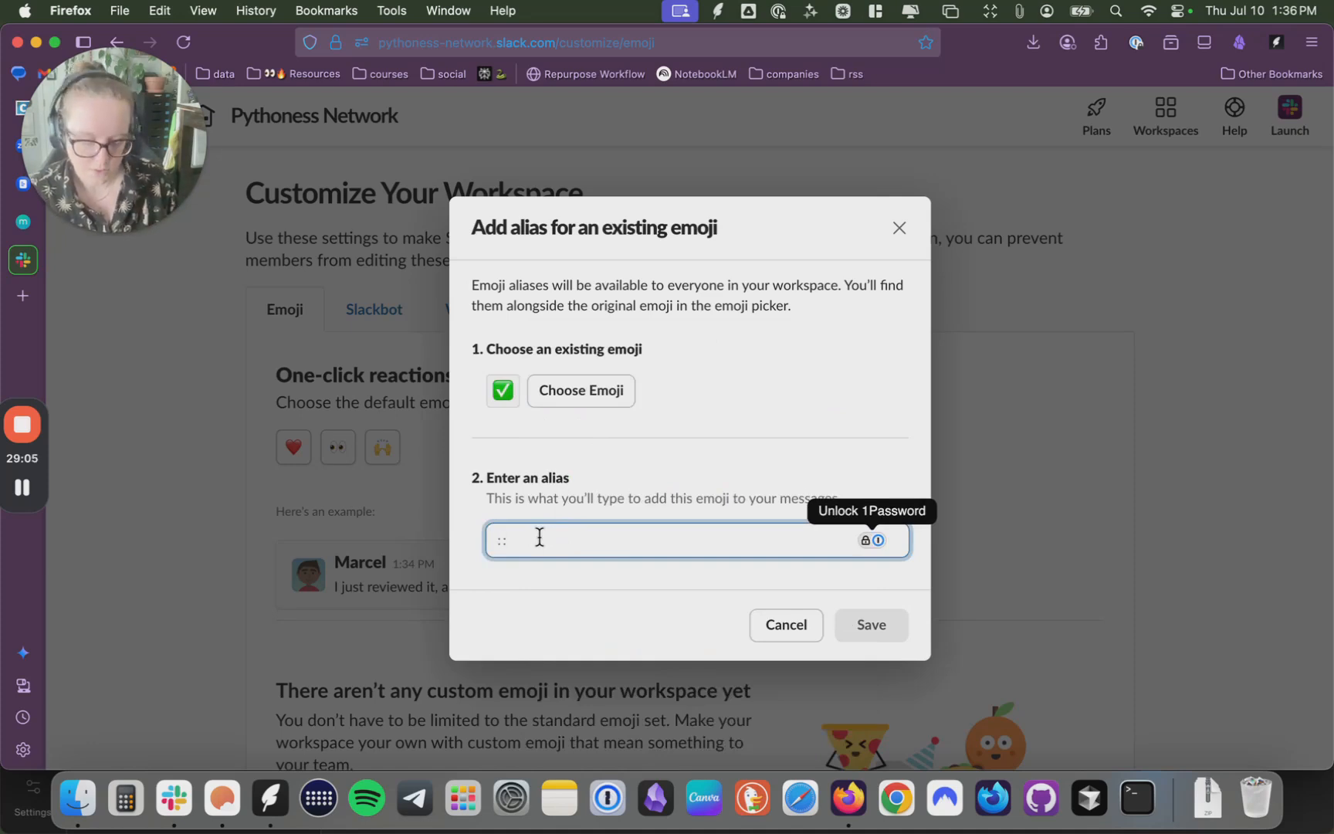
text(green)
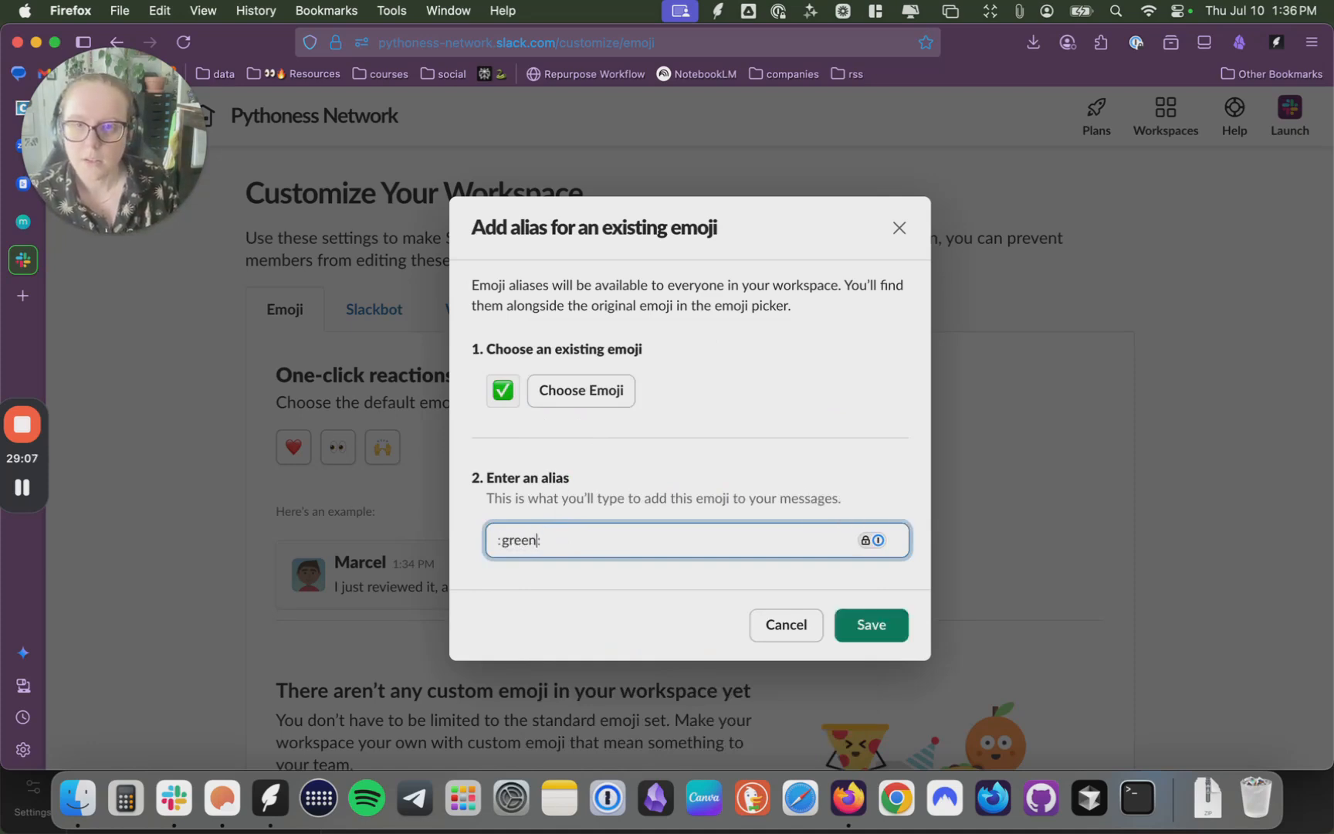
text(-checkmark)
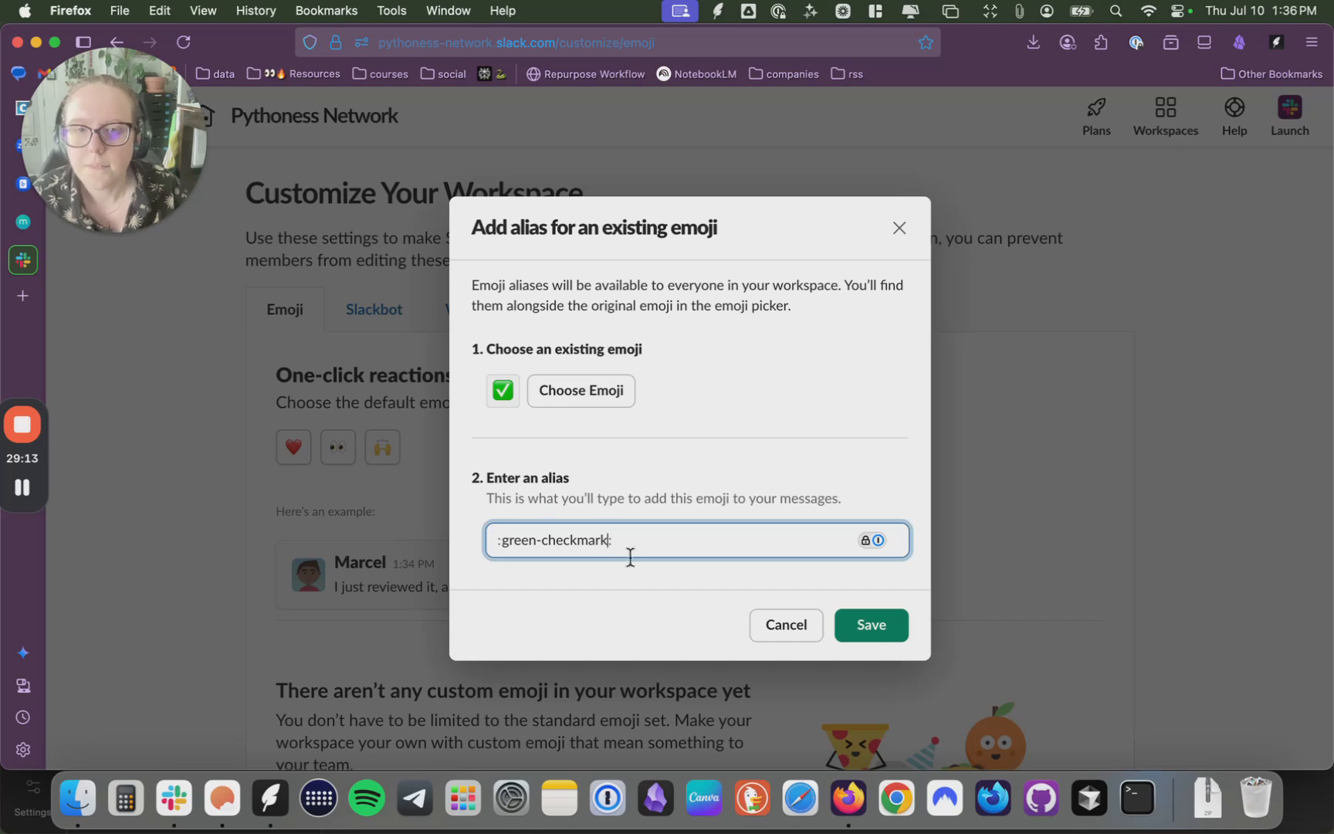
click(885, 631)
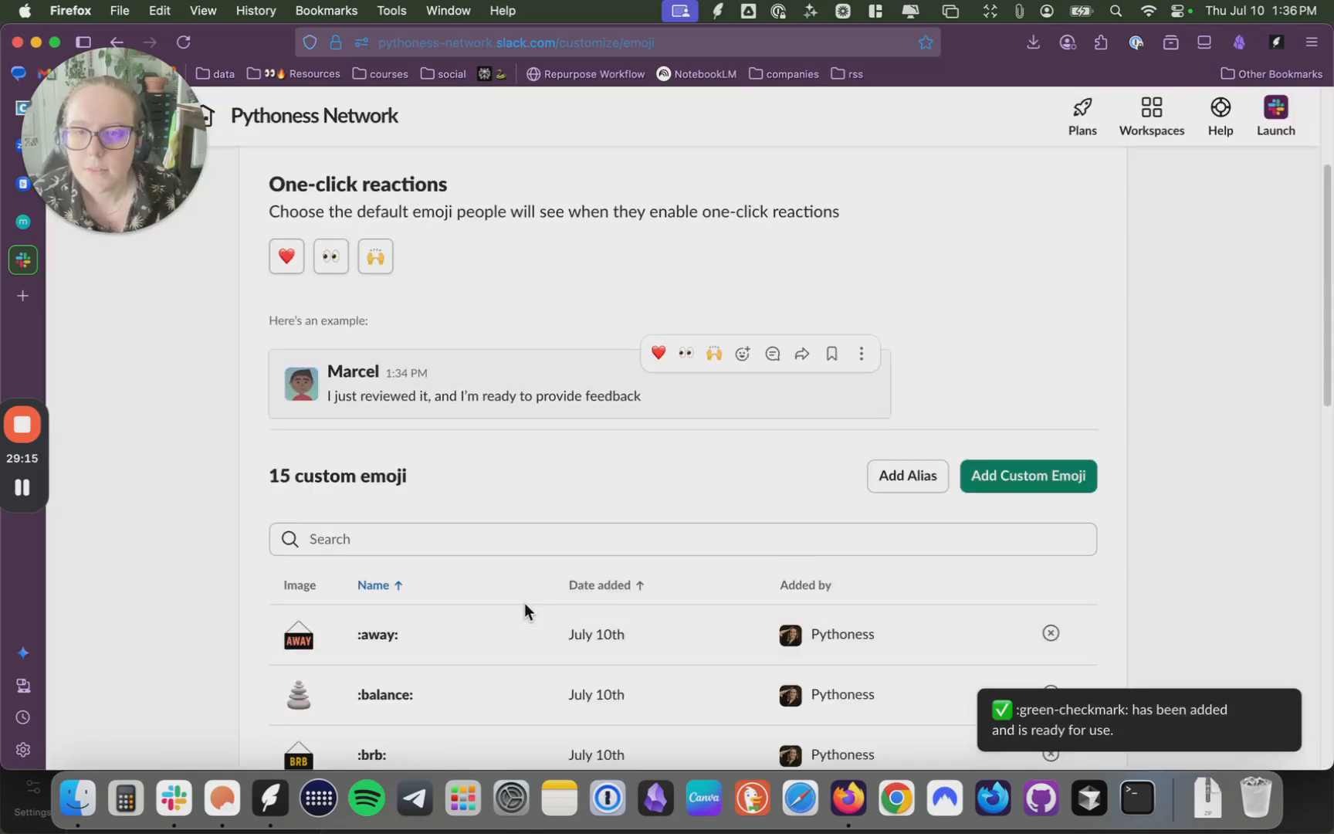
- Start a new custom emoji and upload the crystal ball and snake PNG from the Images folder
scroll(1121, 528, down, 10)
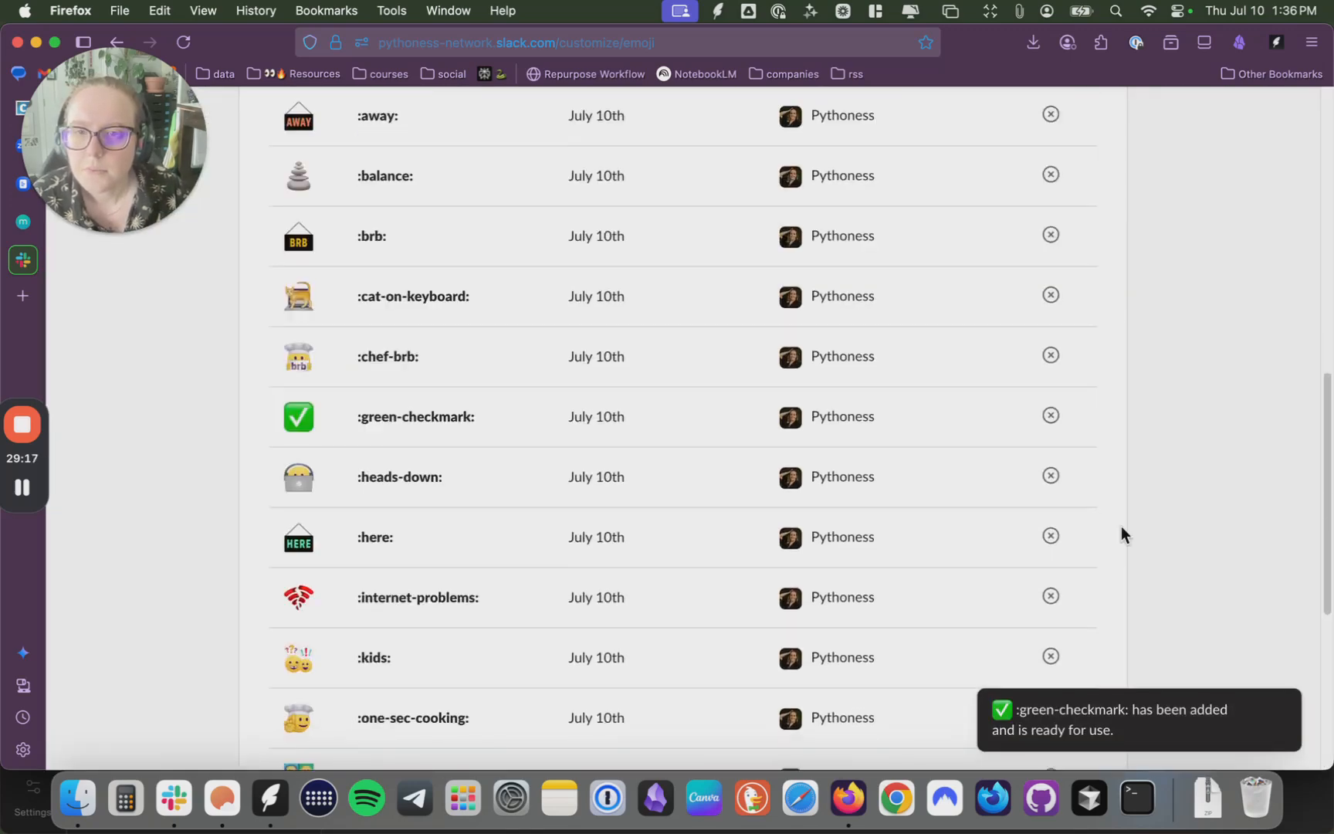
scroll(1122, 528, down, 3)
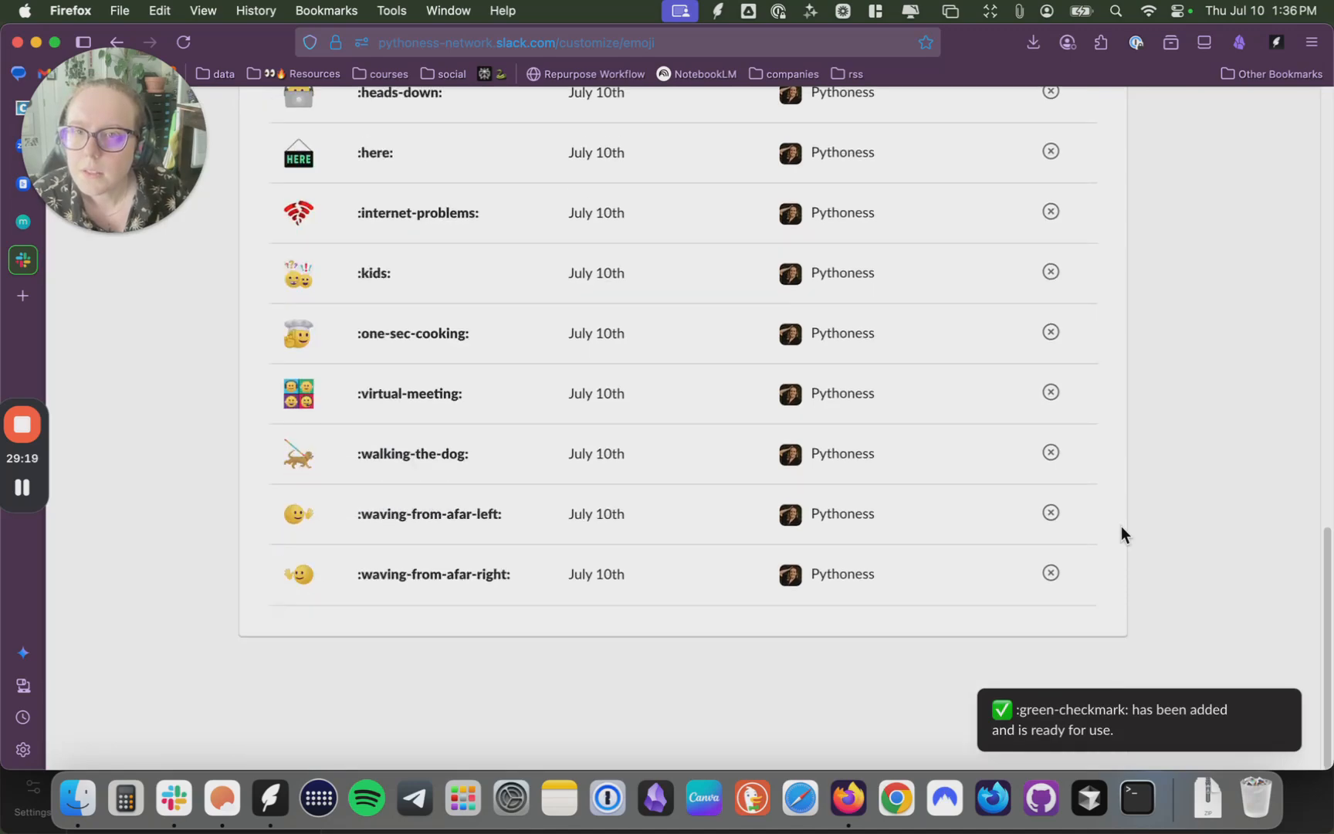
scroll(1122, 530, up, 13)
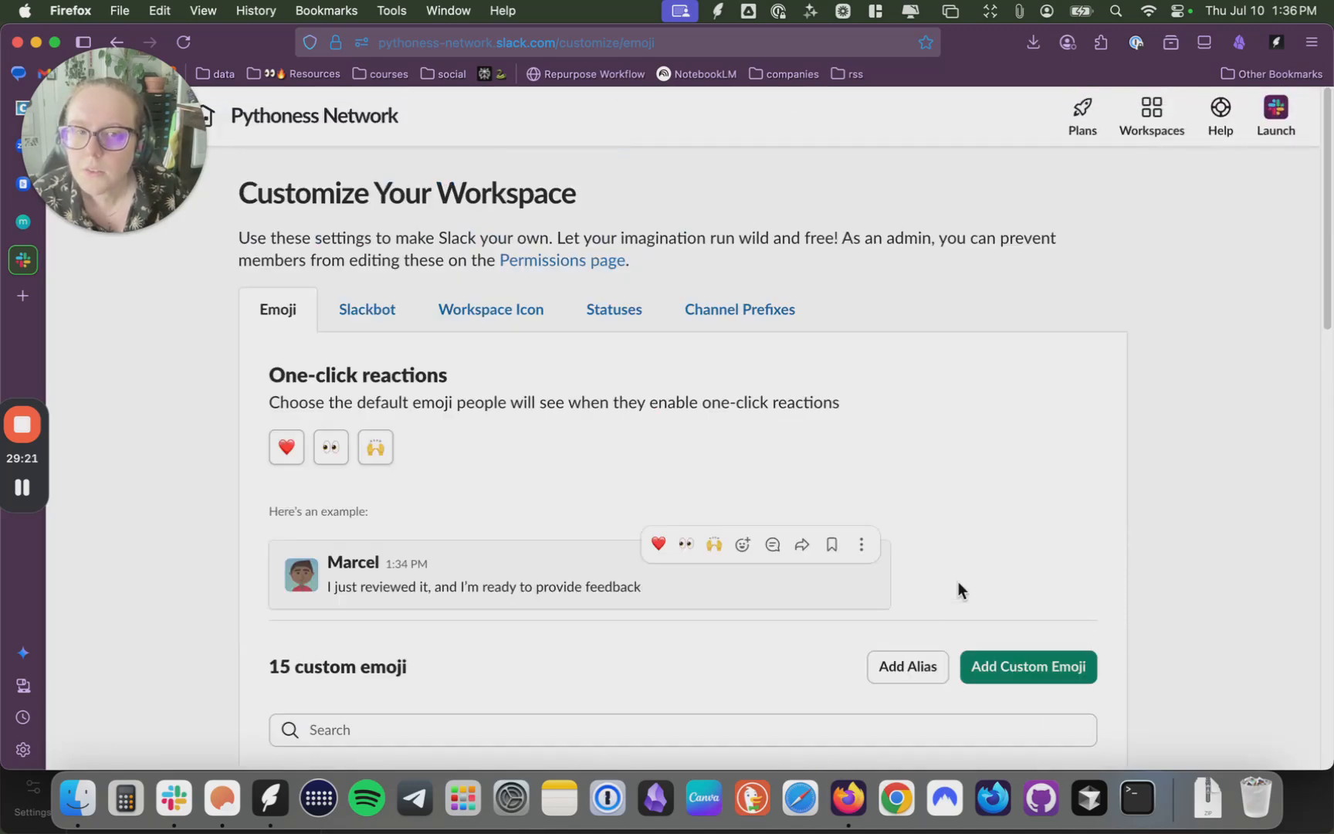
click(1020, 663)
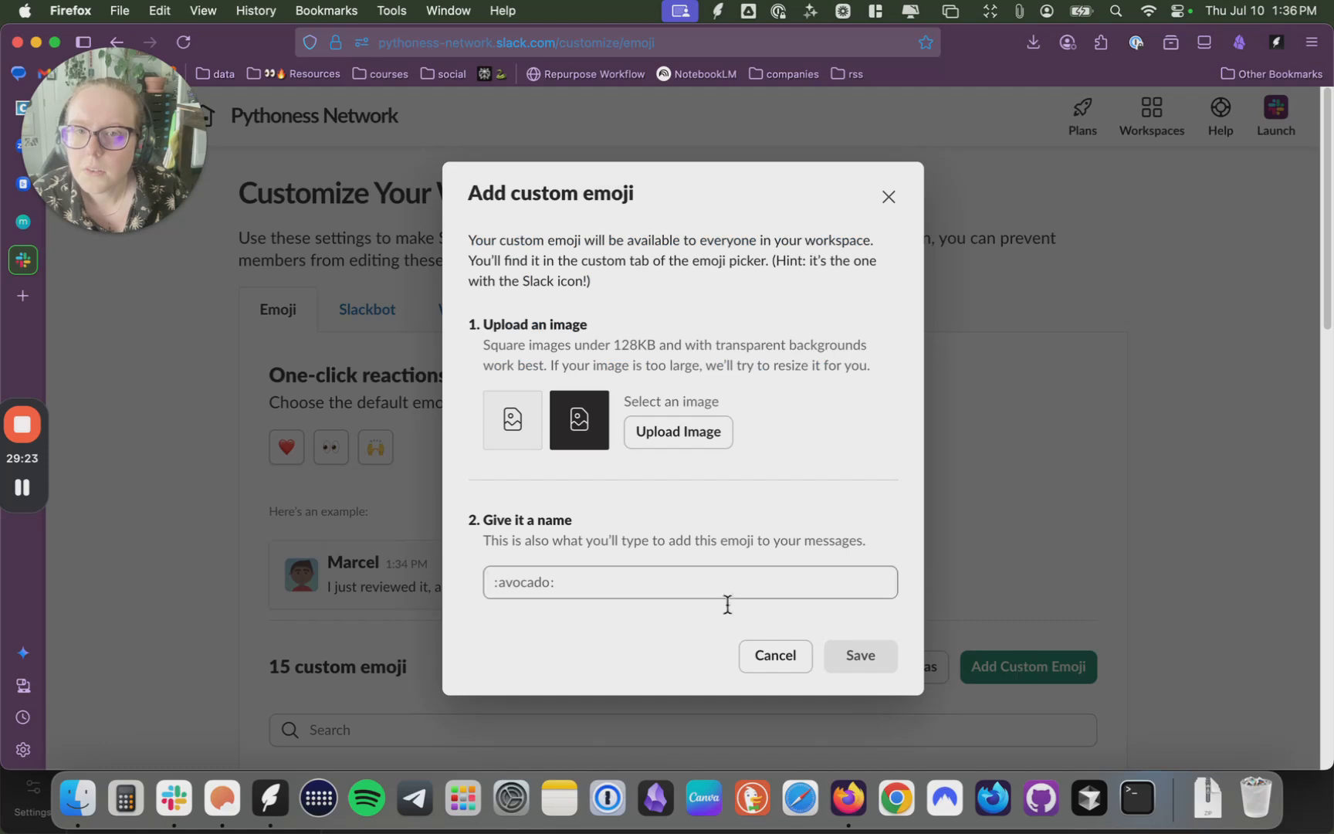
click(685, 435)
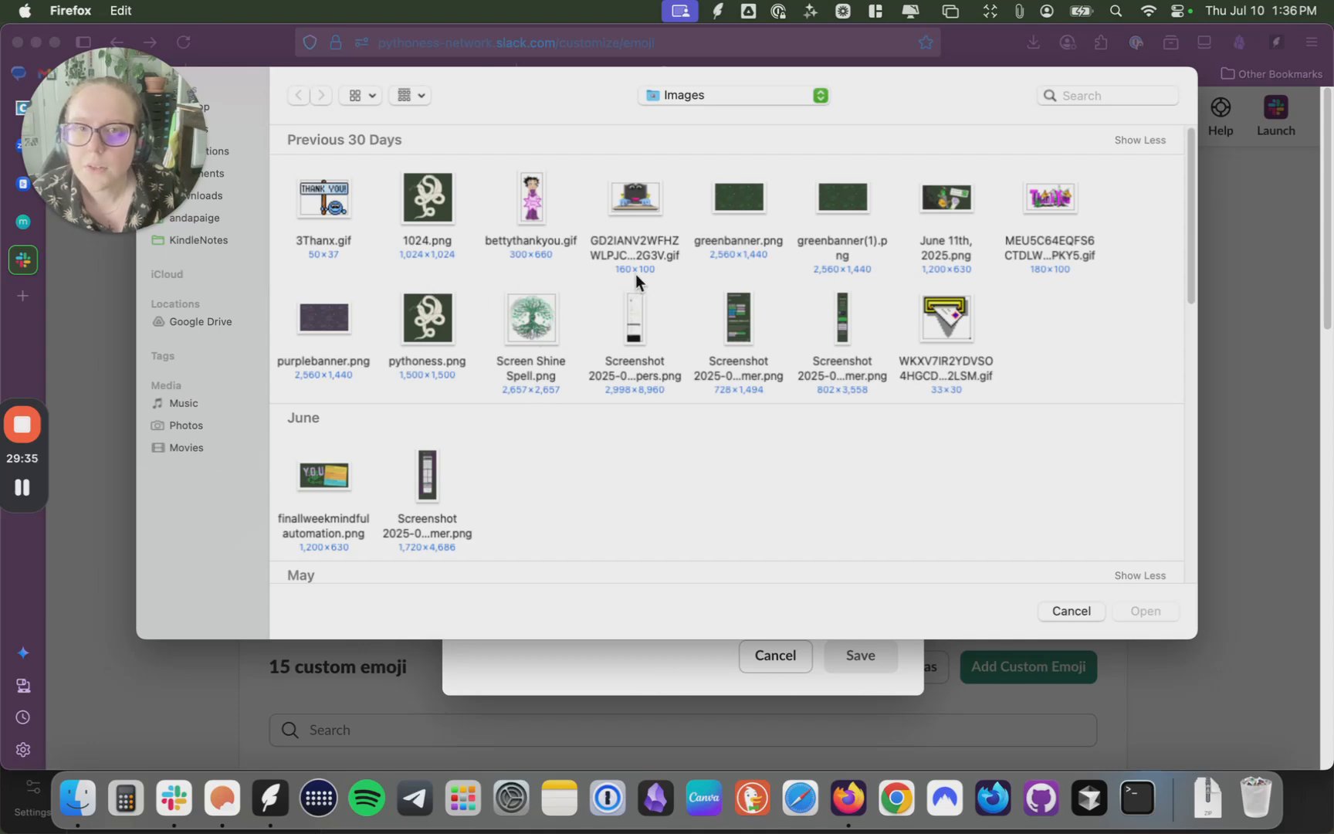
scroll(1014, 382, down, 5)
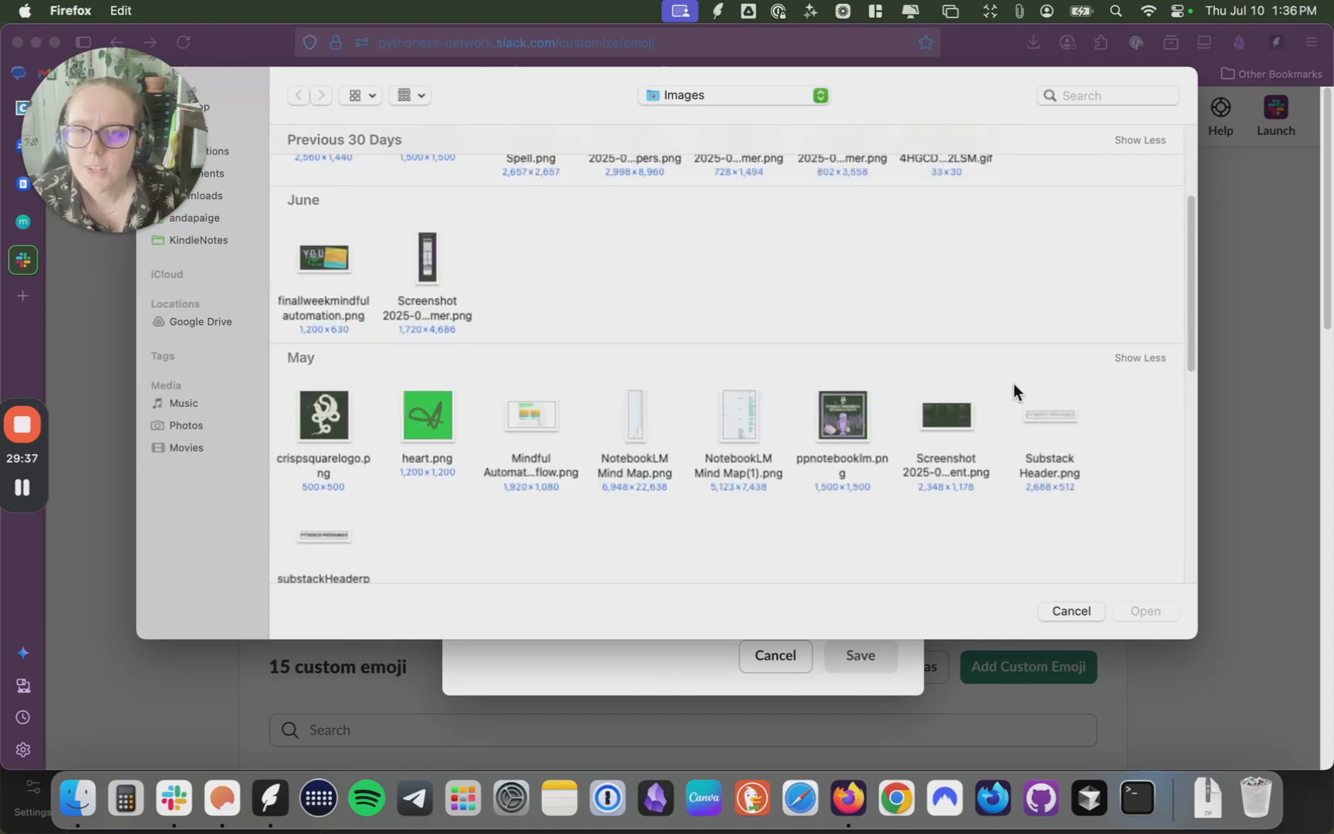
scroll(1080, 464, down, 10)
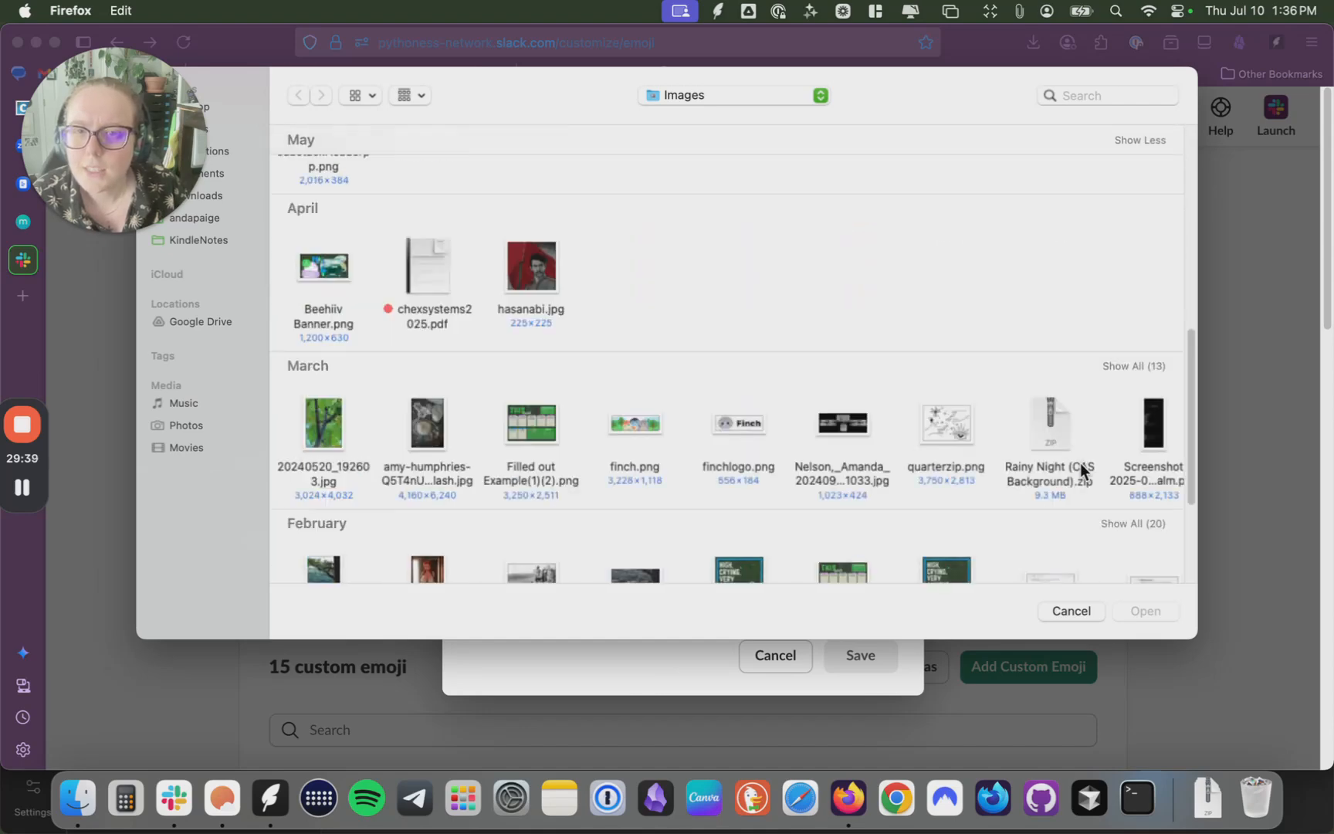
scroll(1080, 469, down, 1)
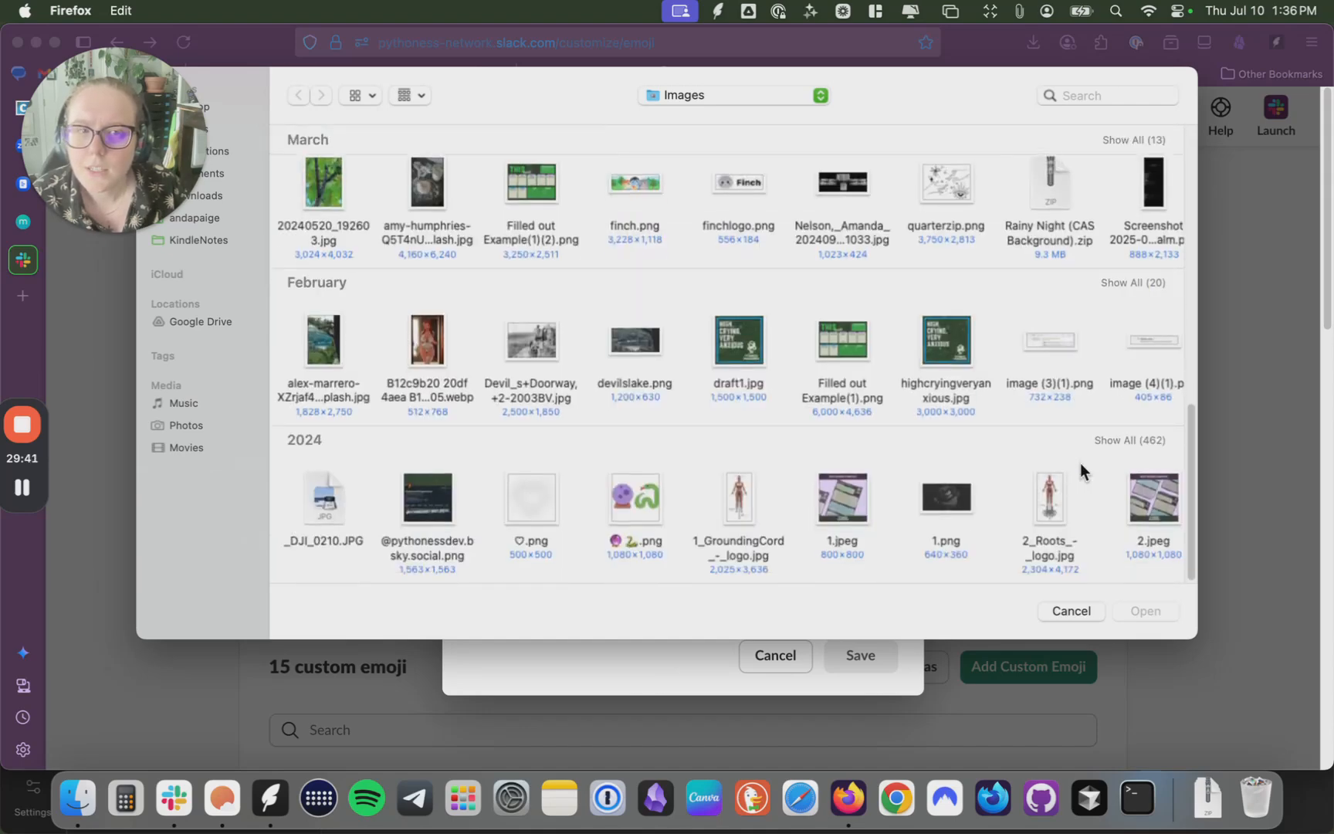
click(1133, 282)
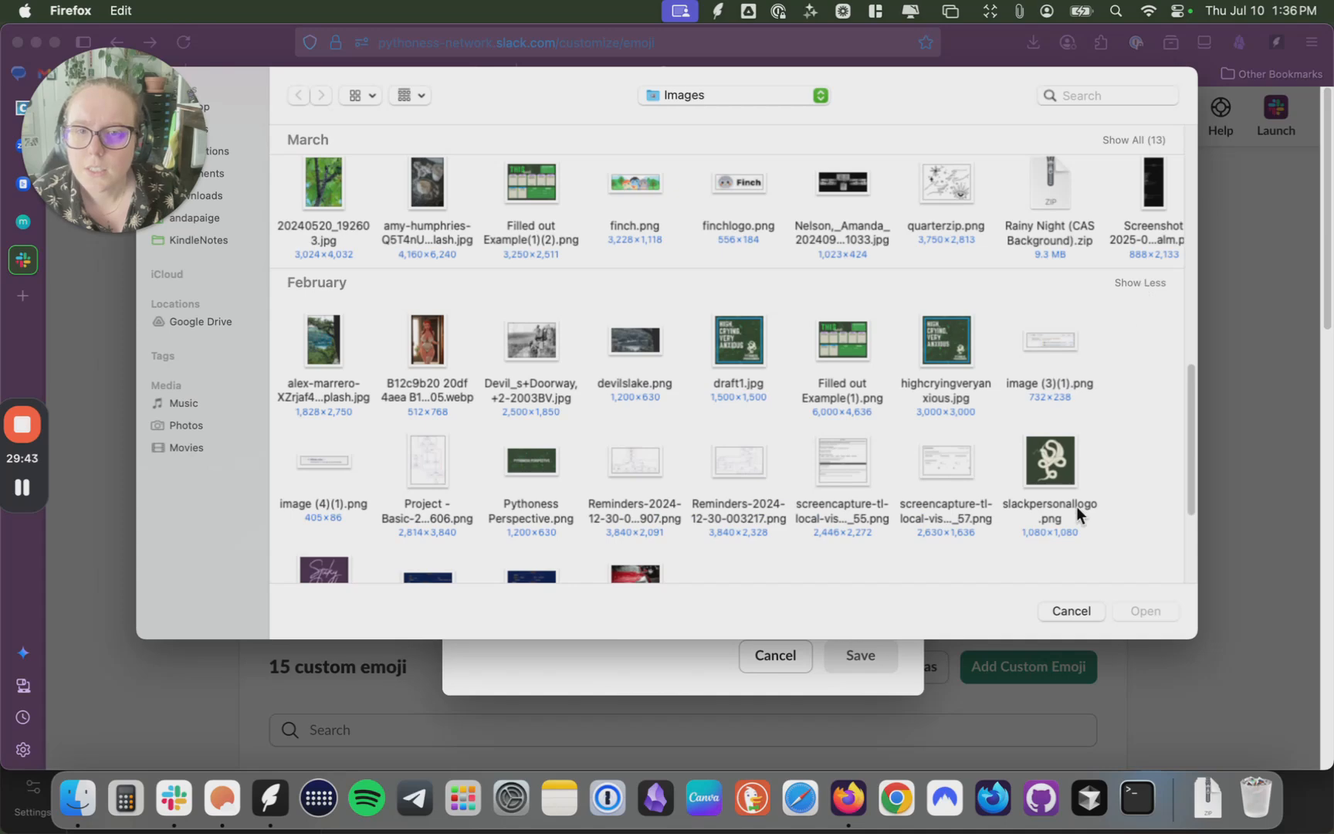
scroll(1079, 511, down, 3)
scroll(1078, 512, down, 3)
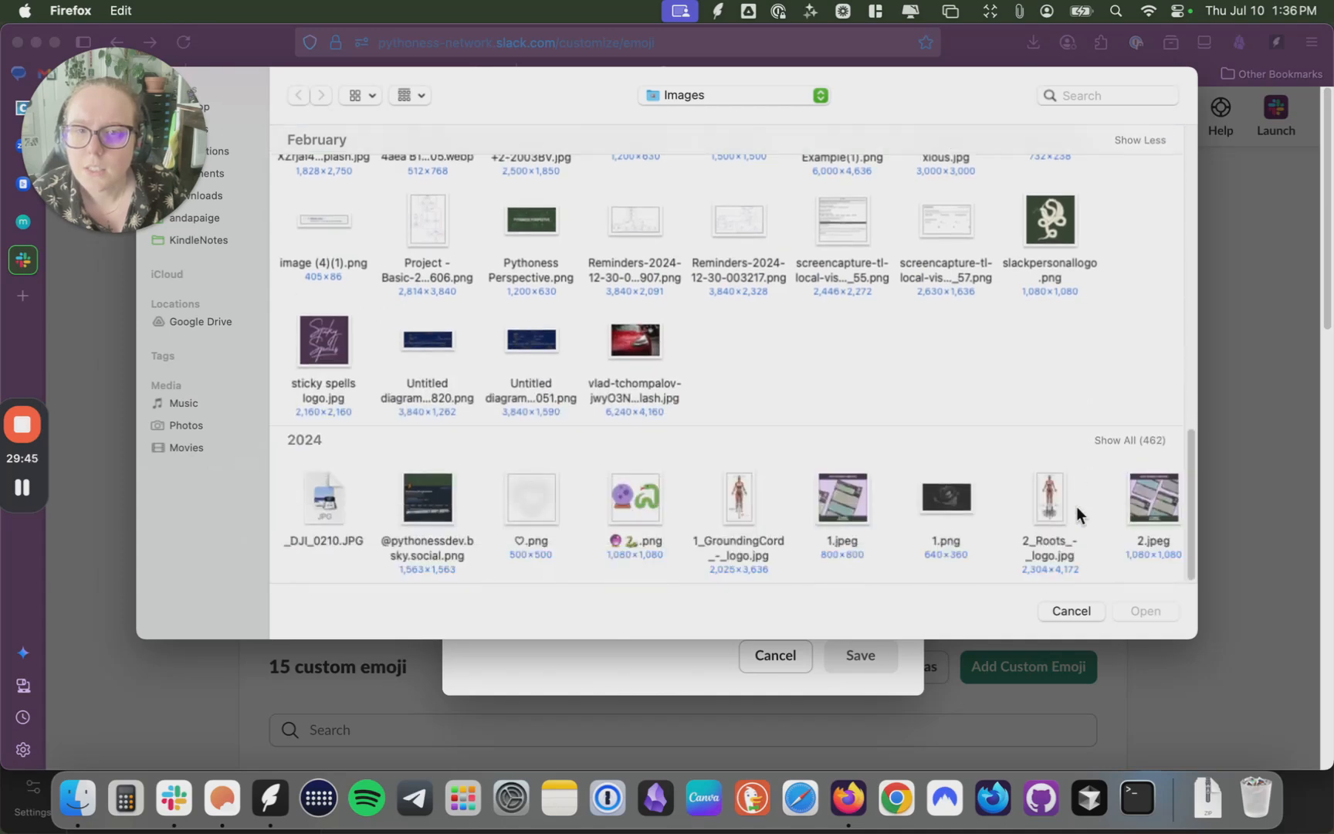
double_click(645, 503)
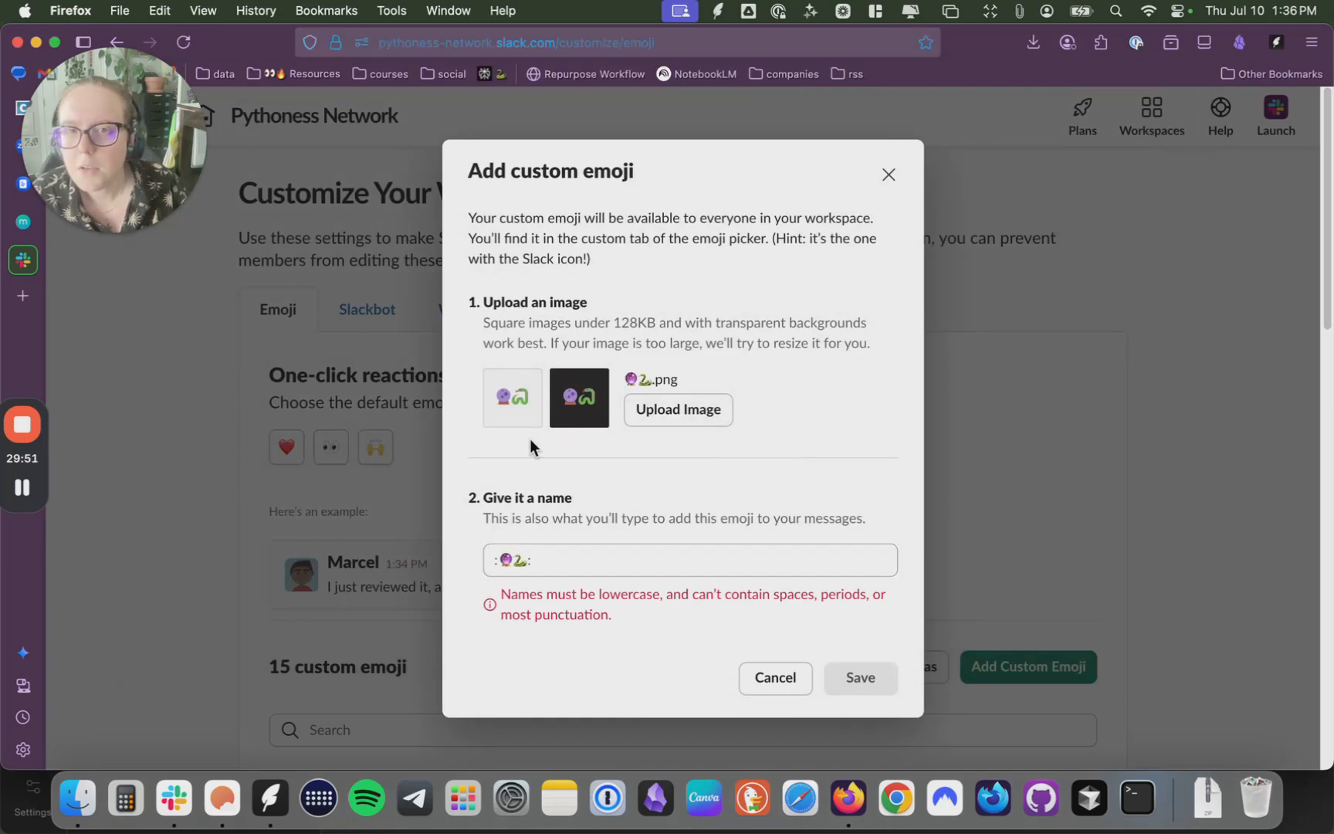
- Name the custom emoji pythoness and save it to the workspace
click(503, 558)
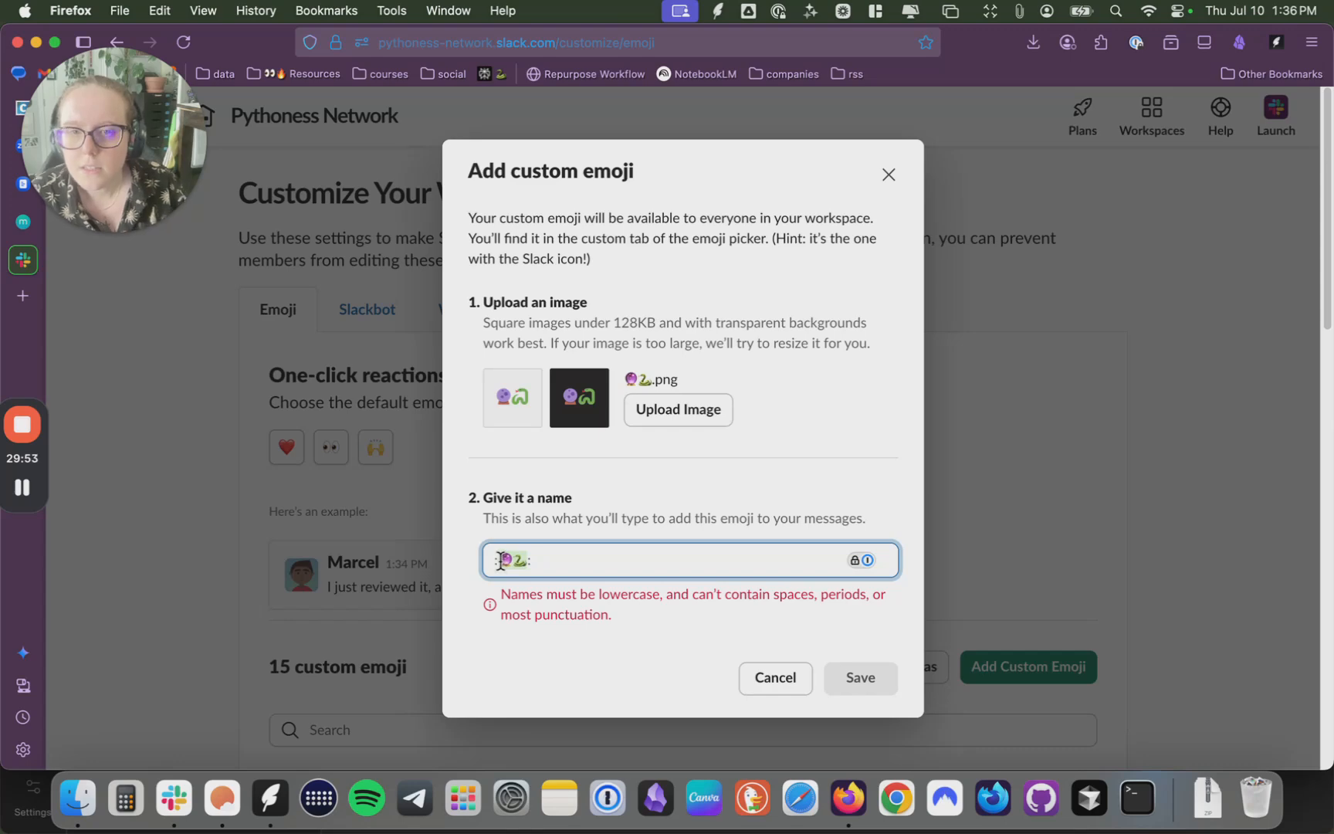
key(BackSpace)
key(BackSpace)
text(pythoness)
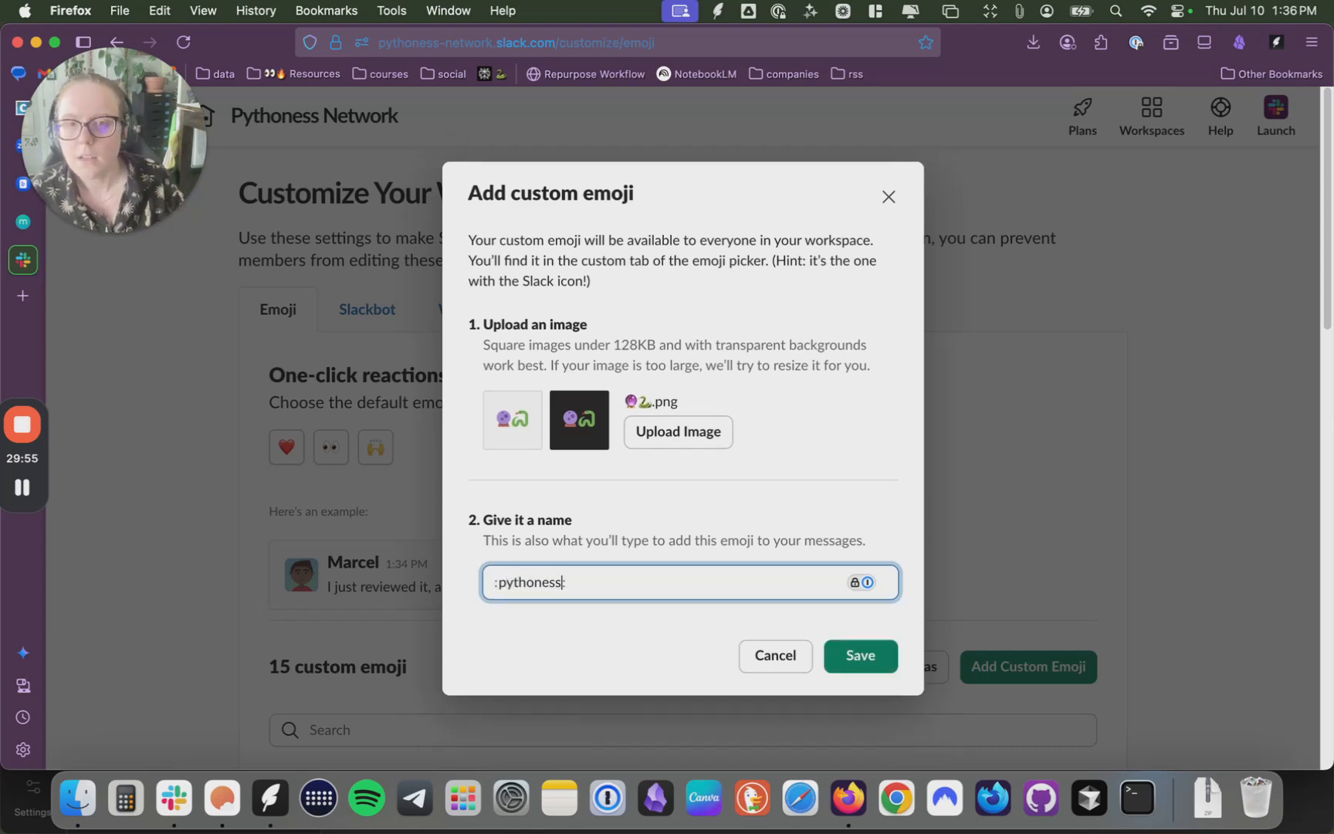
click(874, 659)
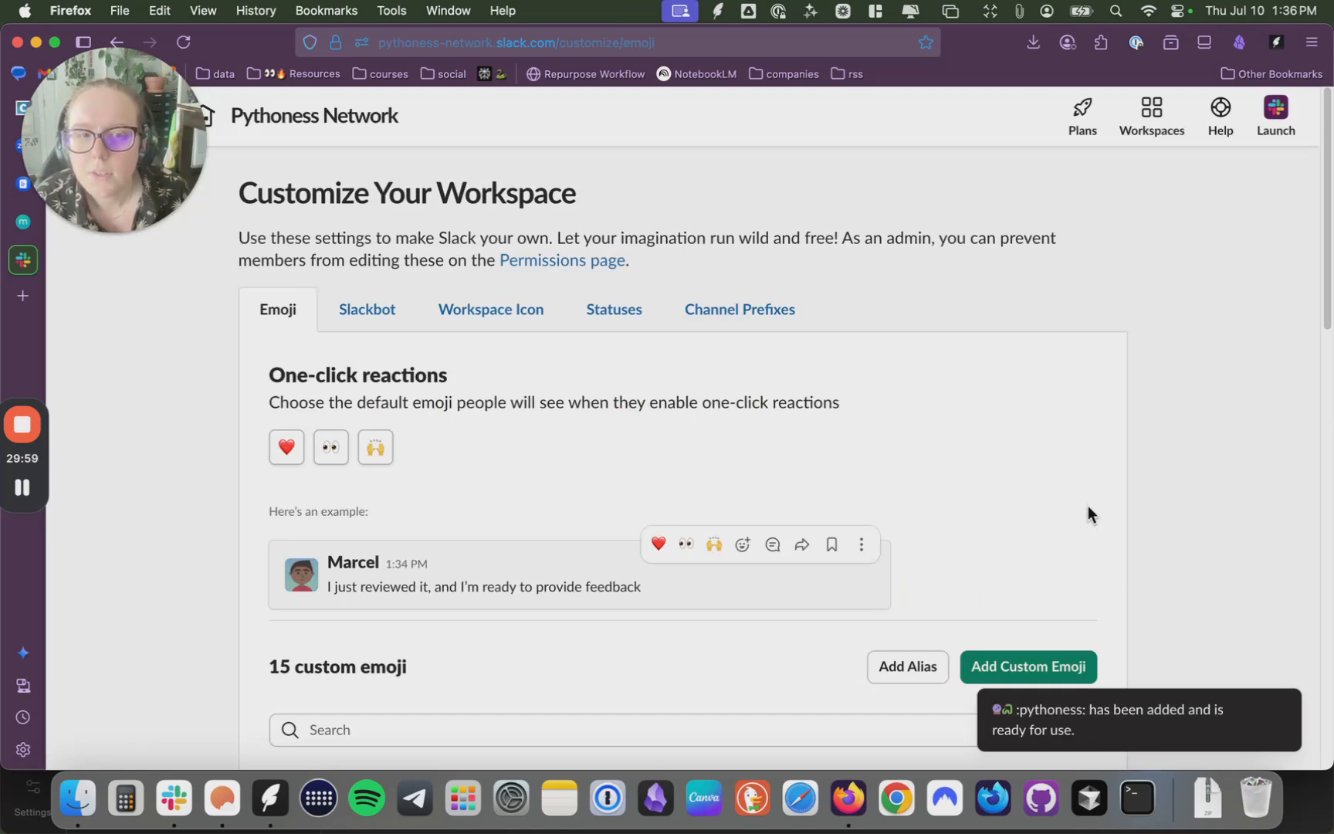
- Look over the custom emoji list and replace the eyes one-click reaction with the 100 emoji
scroll(1088, 509, down, 10)
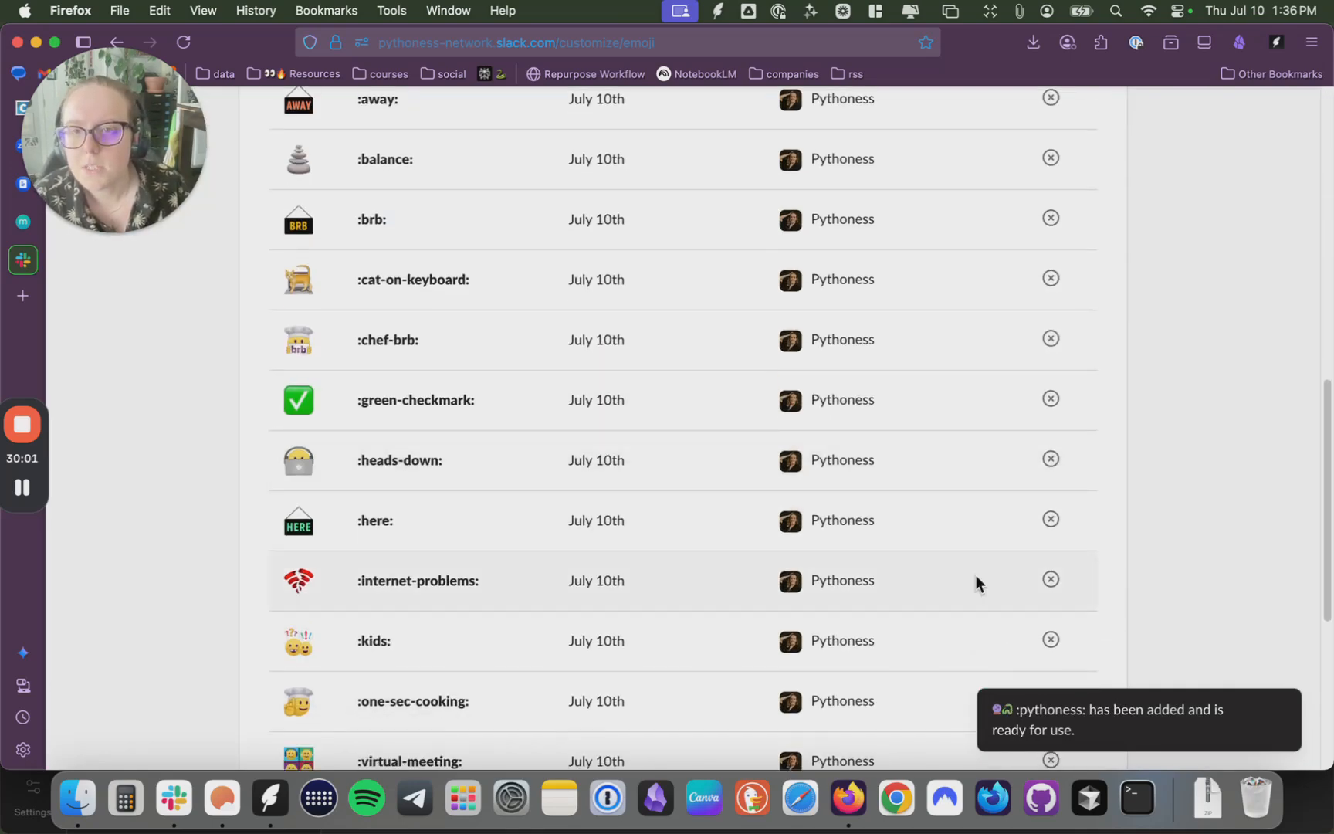
scroll(976, 579, down, 5)
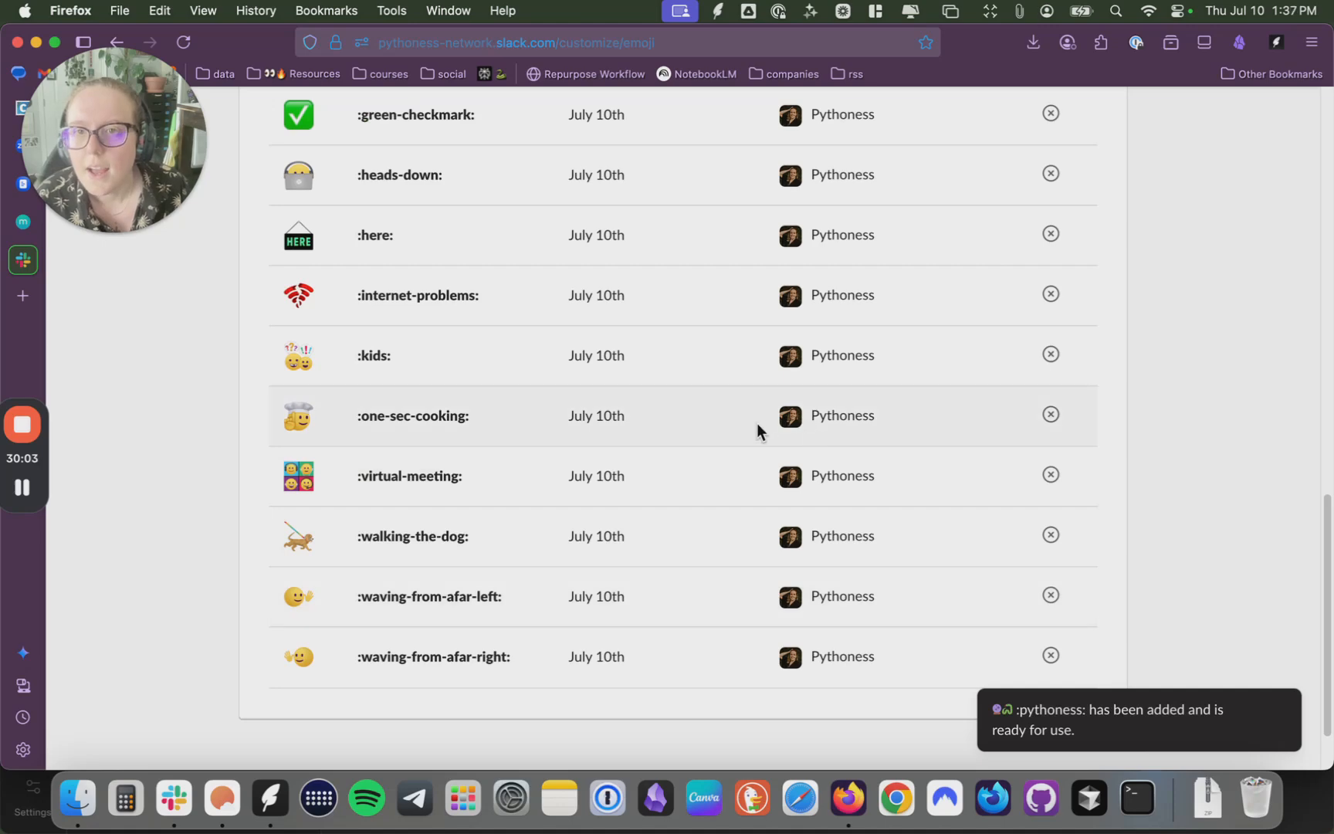
scroll(757, 423, up, 15)
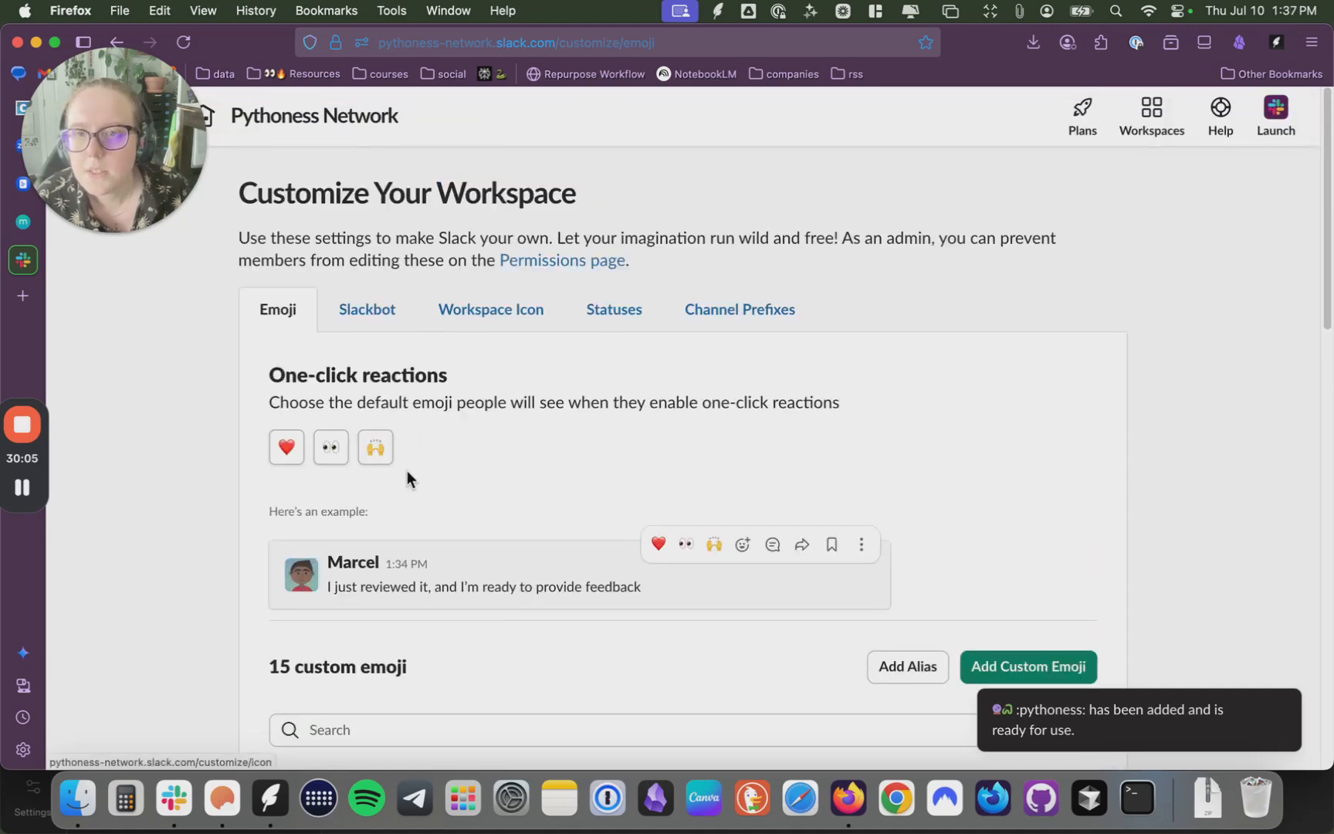
click(335, 448)
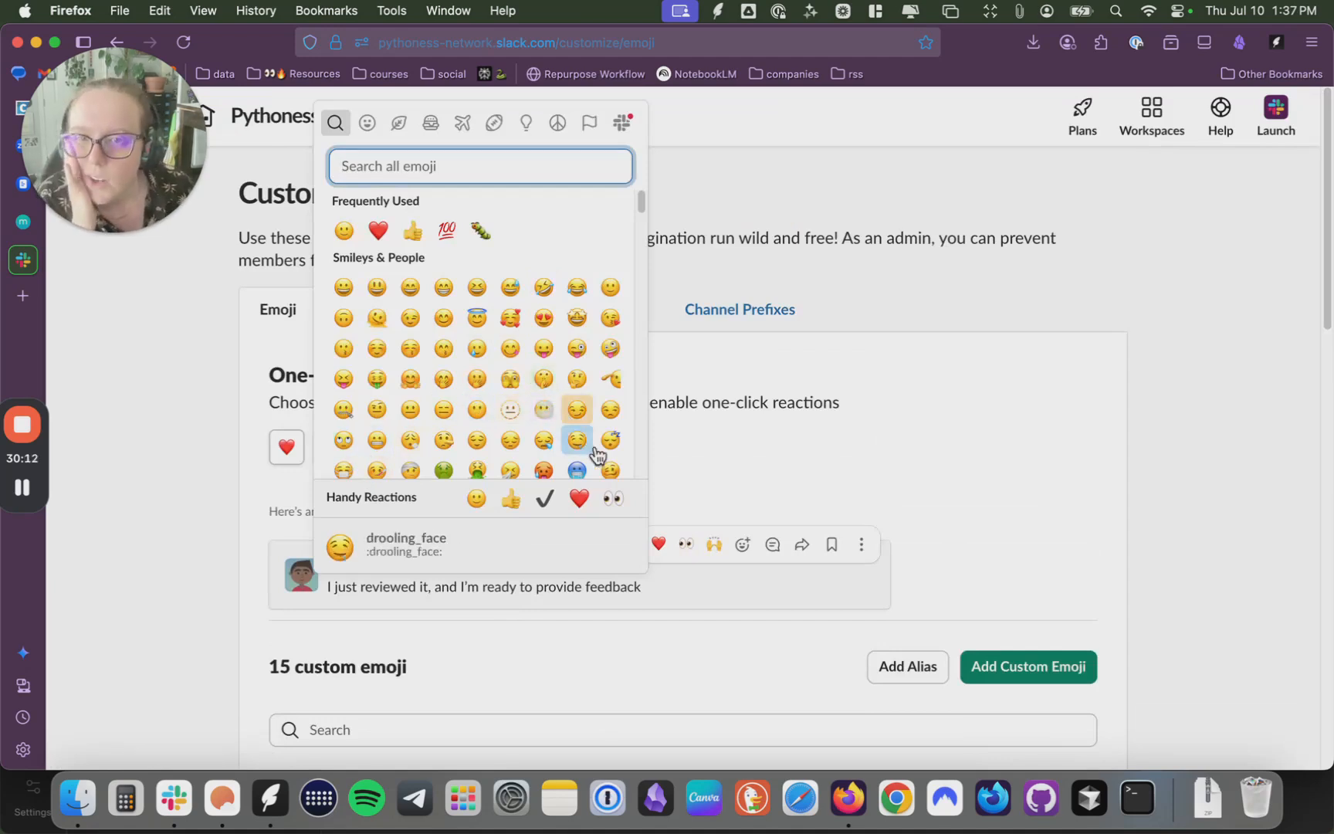
scroll(610, 461, down, 5)
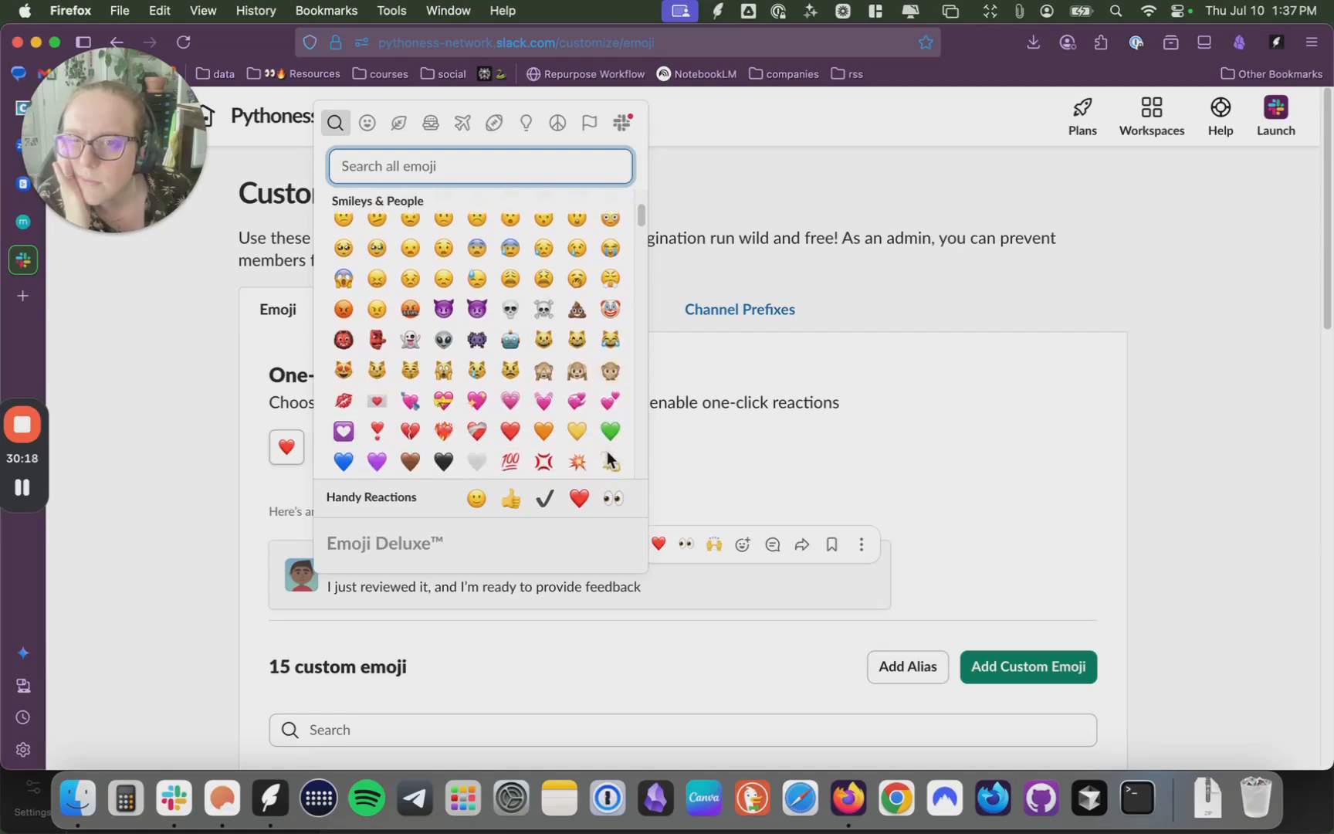
scroll(609, 324, down, 2)
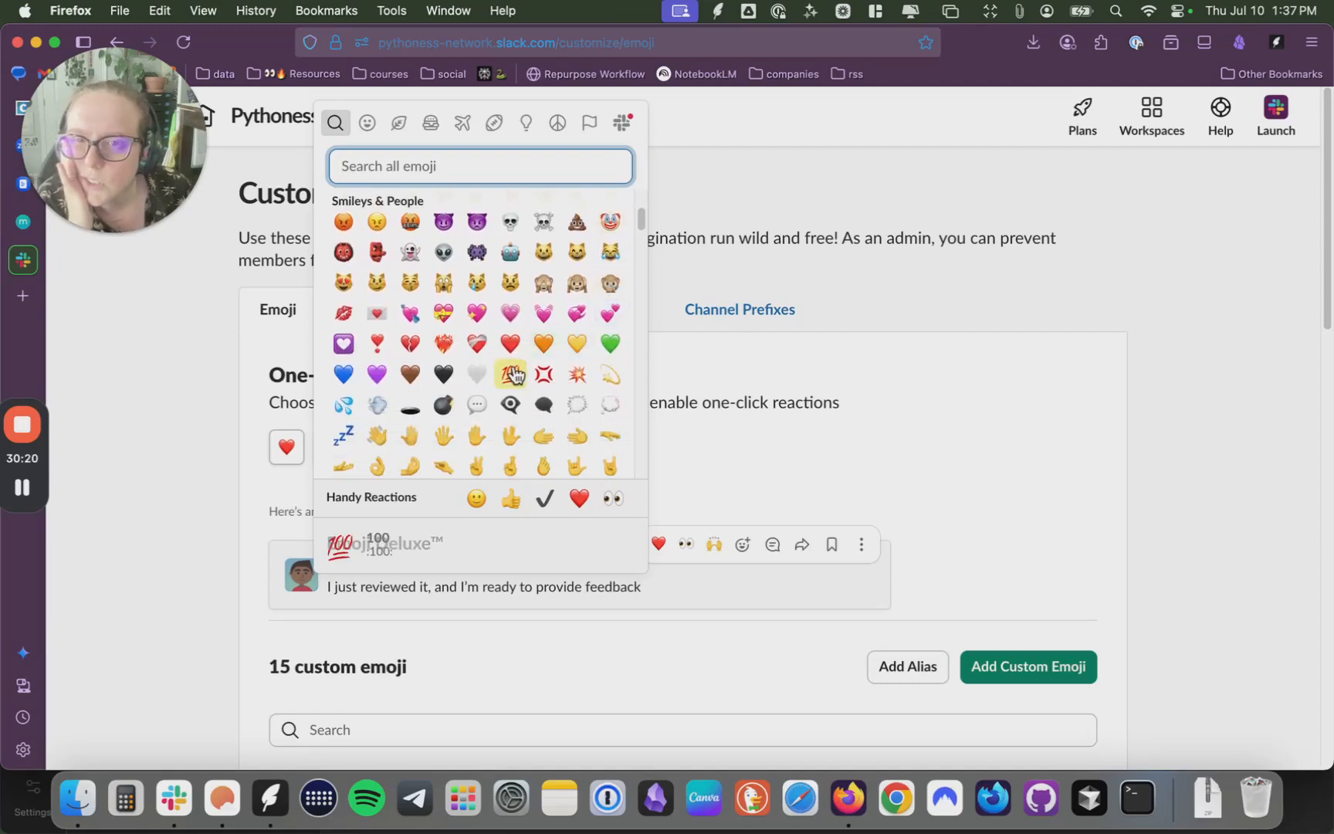
click(510, 375)
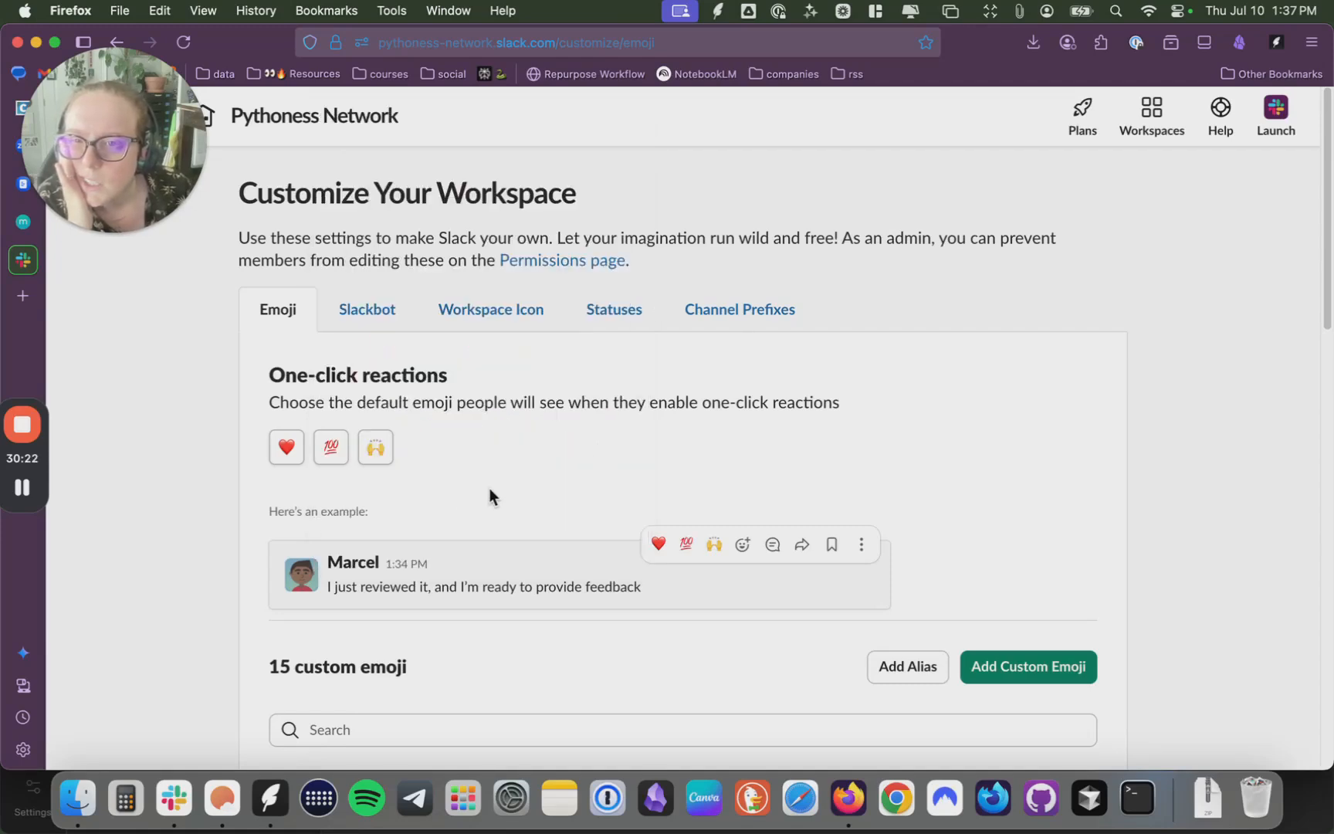
- Replace the raised hands one-click reaction with the grimacing face emoji
click(378, 450)
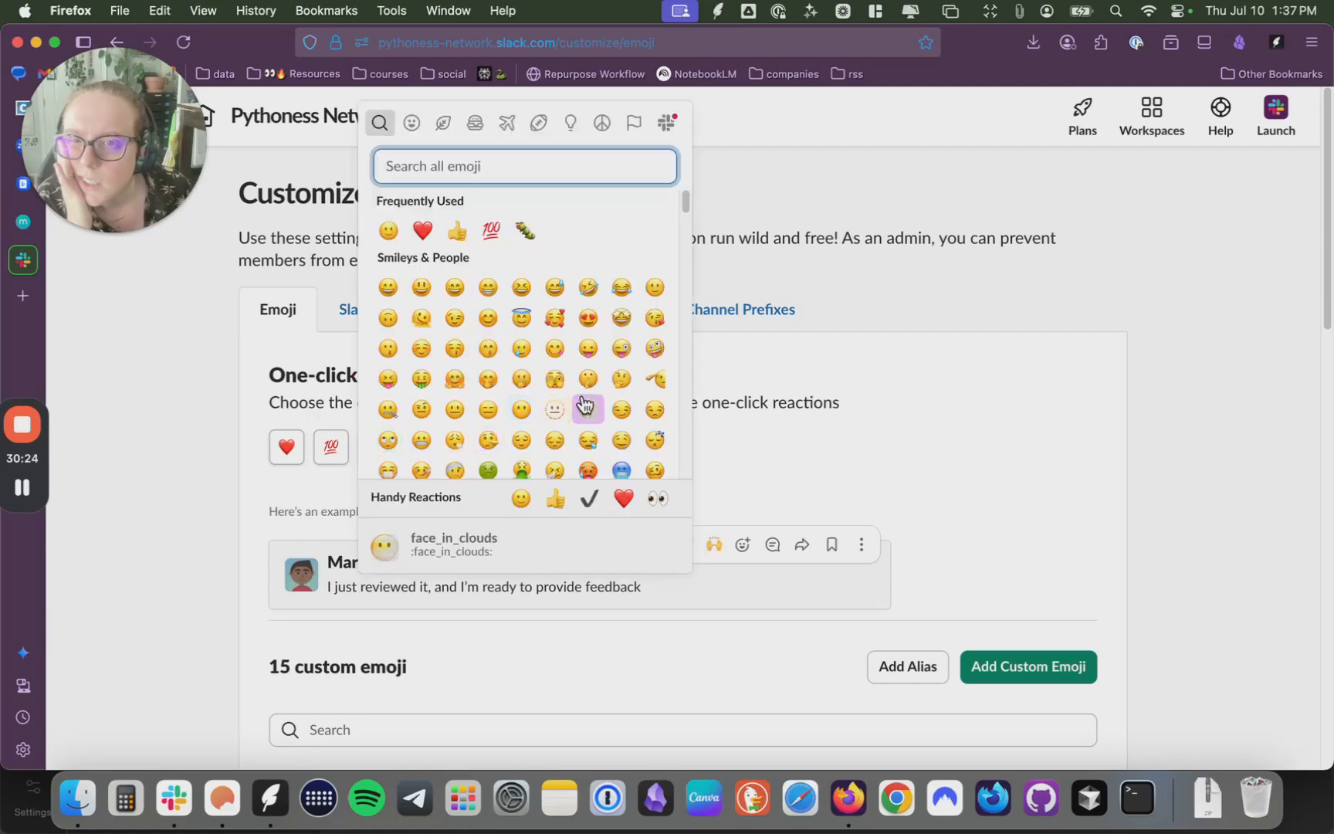
scroll(584, 403, down, 4)
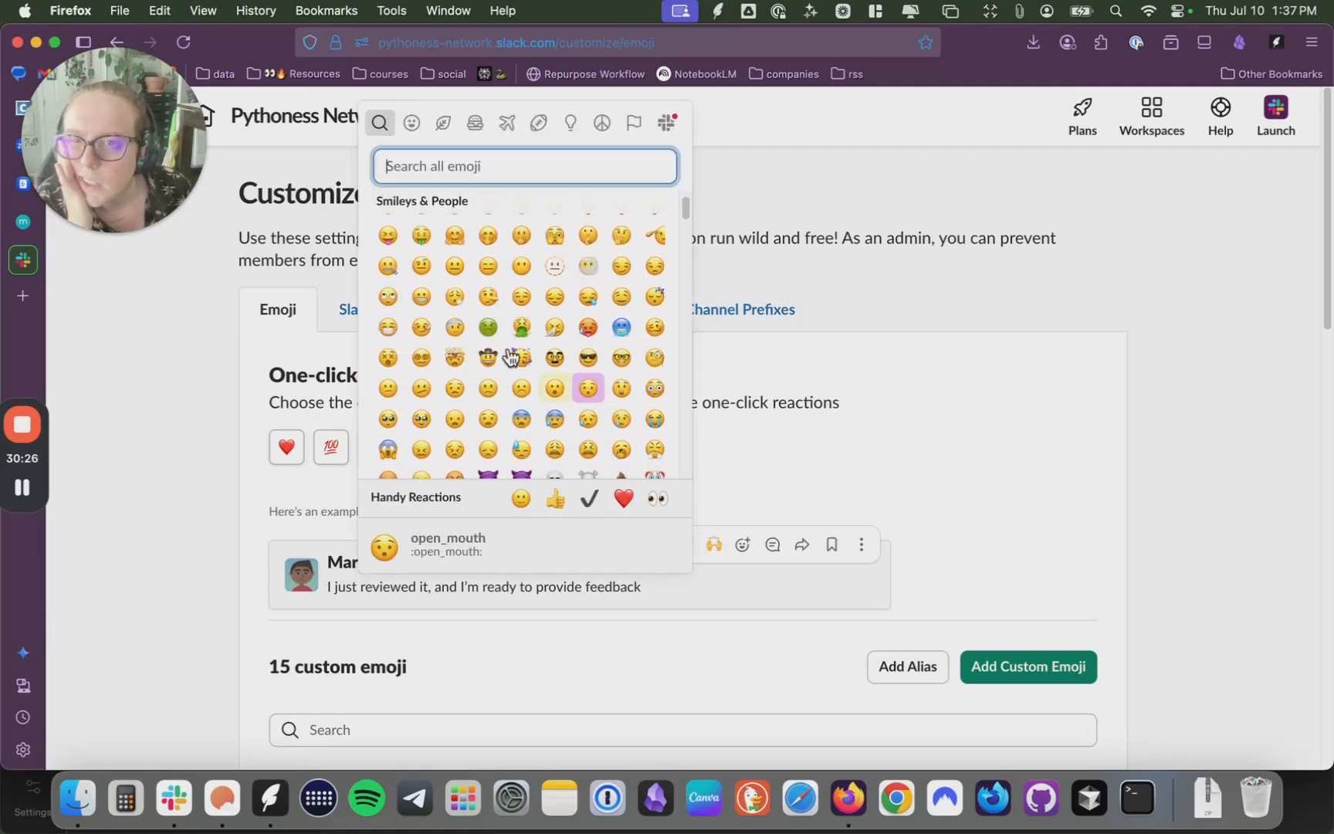
click(429, 300)
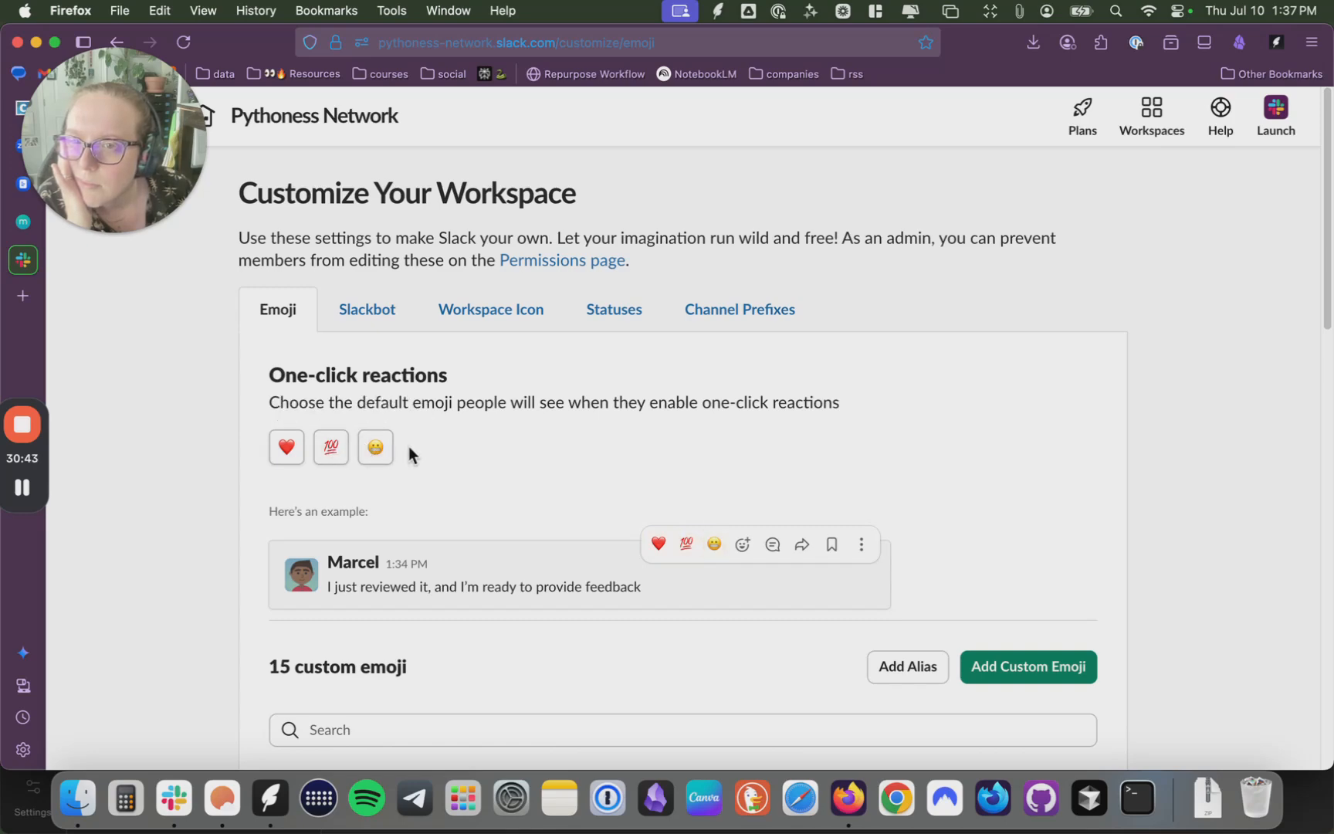
scroll(814, 478, down, 12)
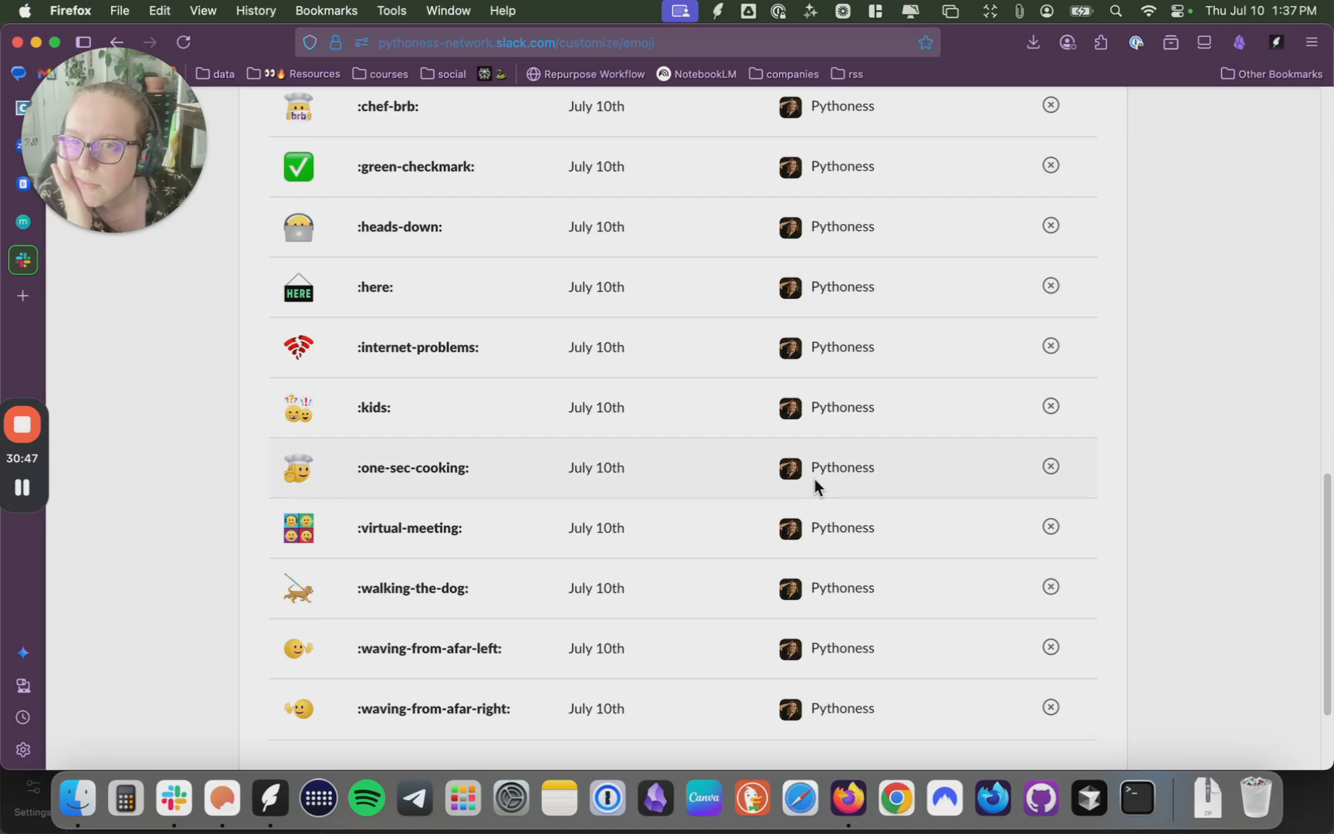
scroll(813, 484, down, 3)
scroll(814, 484, up, 15)
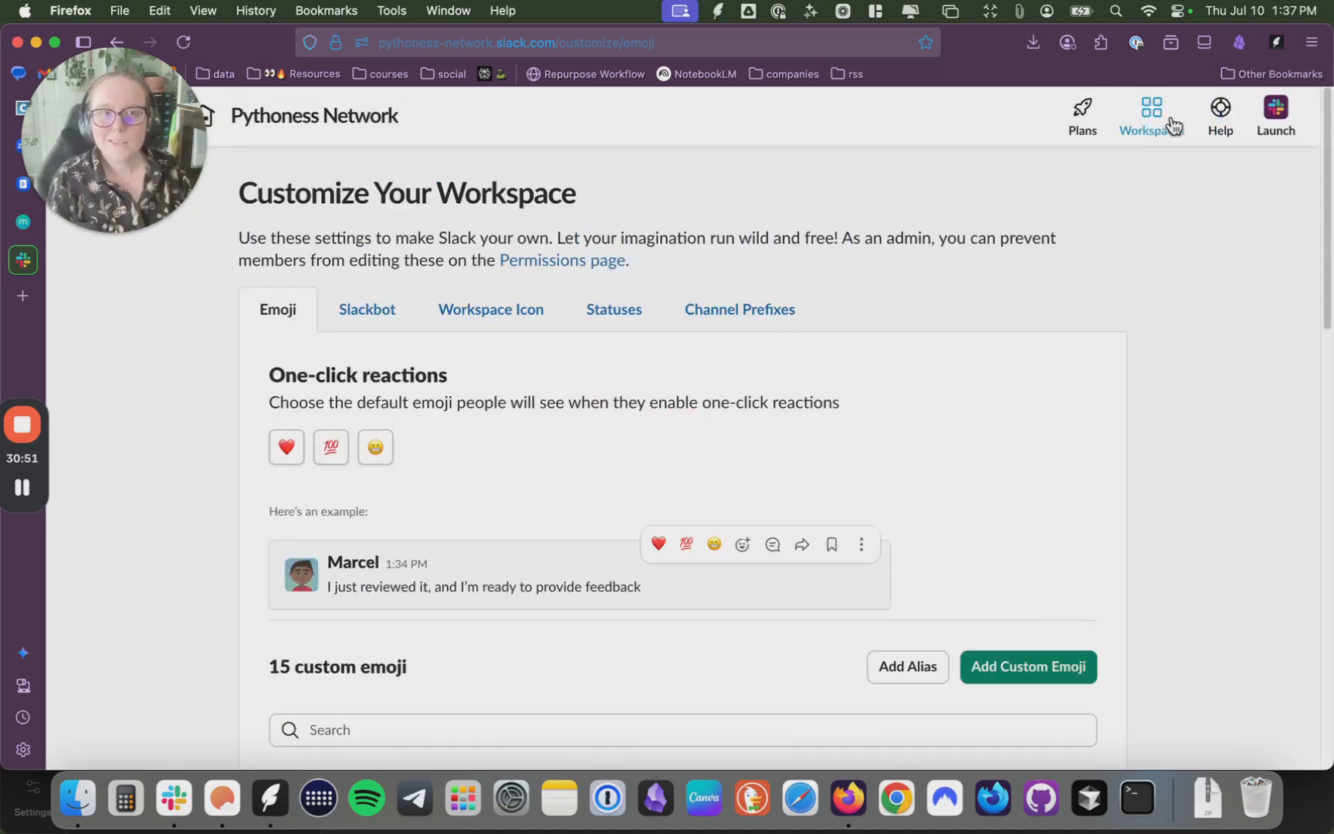
drag(118, 138, 121, 257)
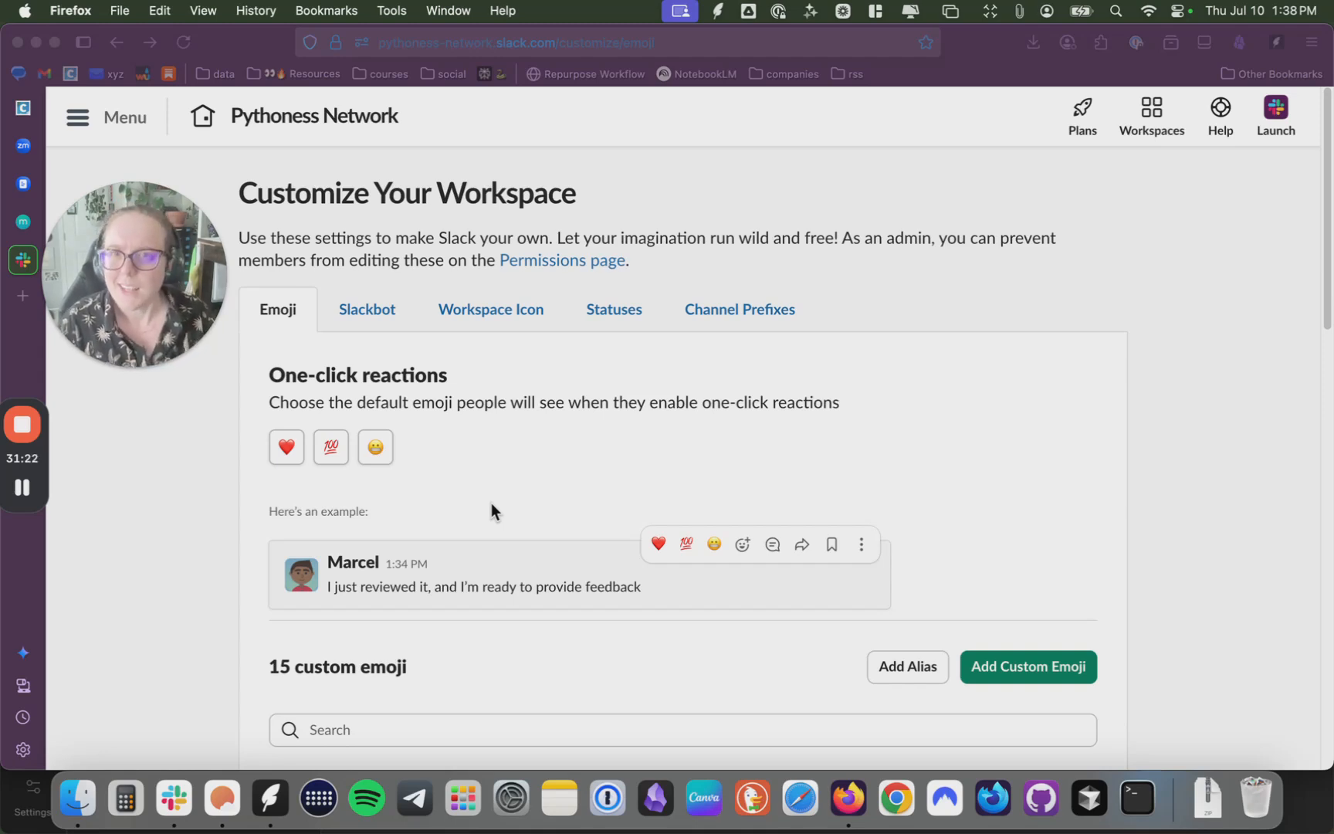
drag(184, 287, 120, 683)
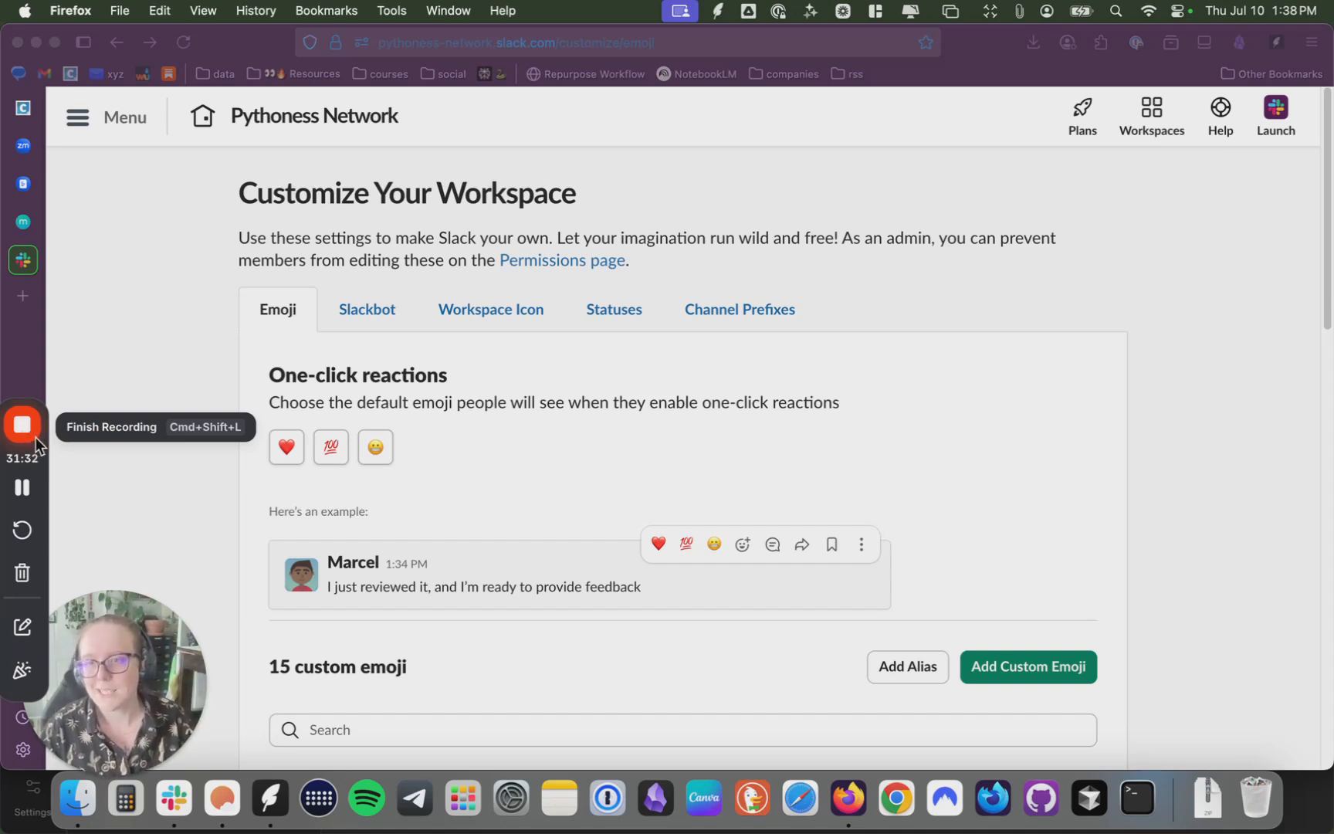
click(21, 673)
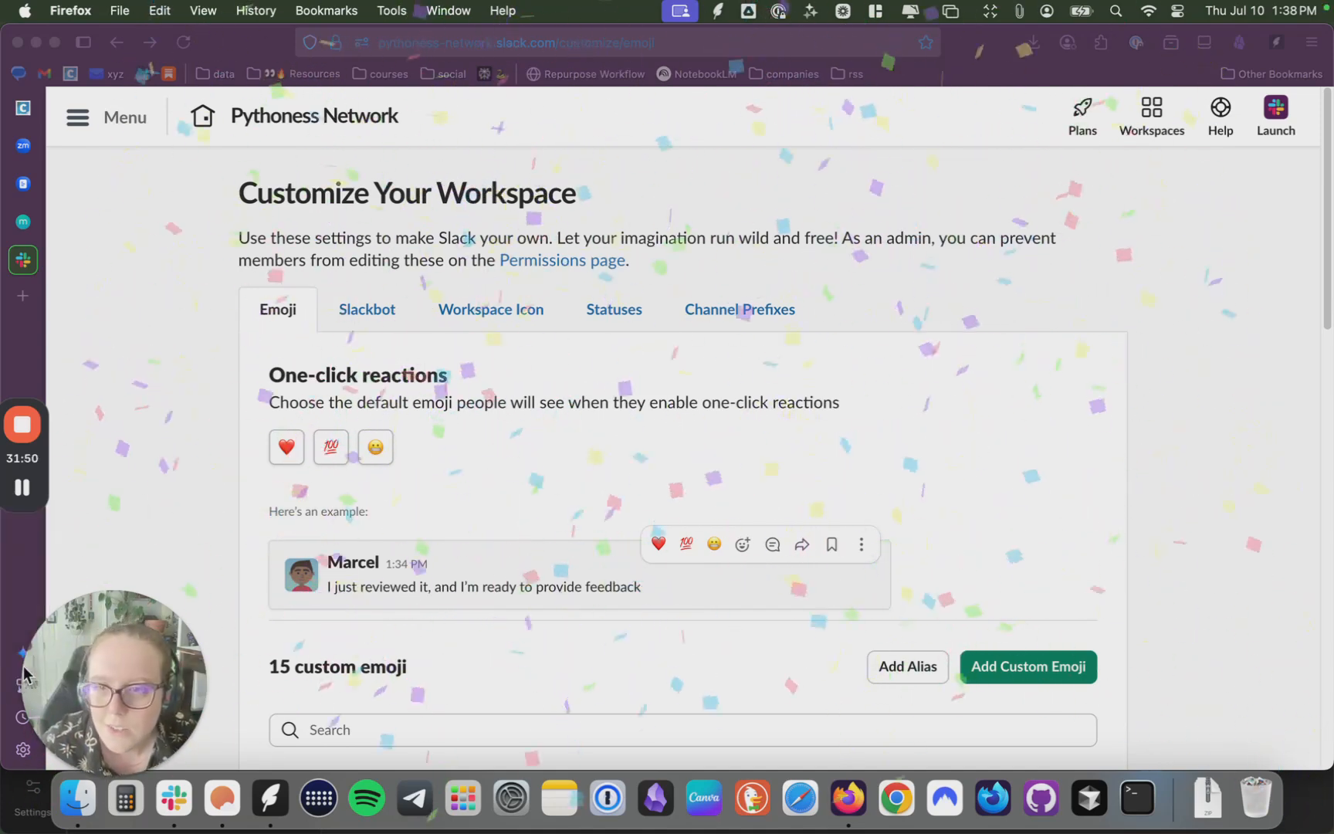